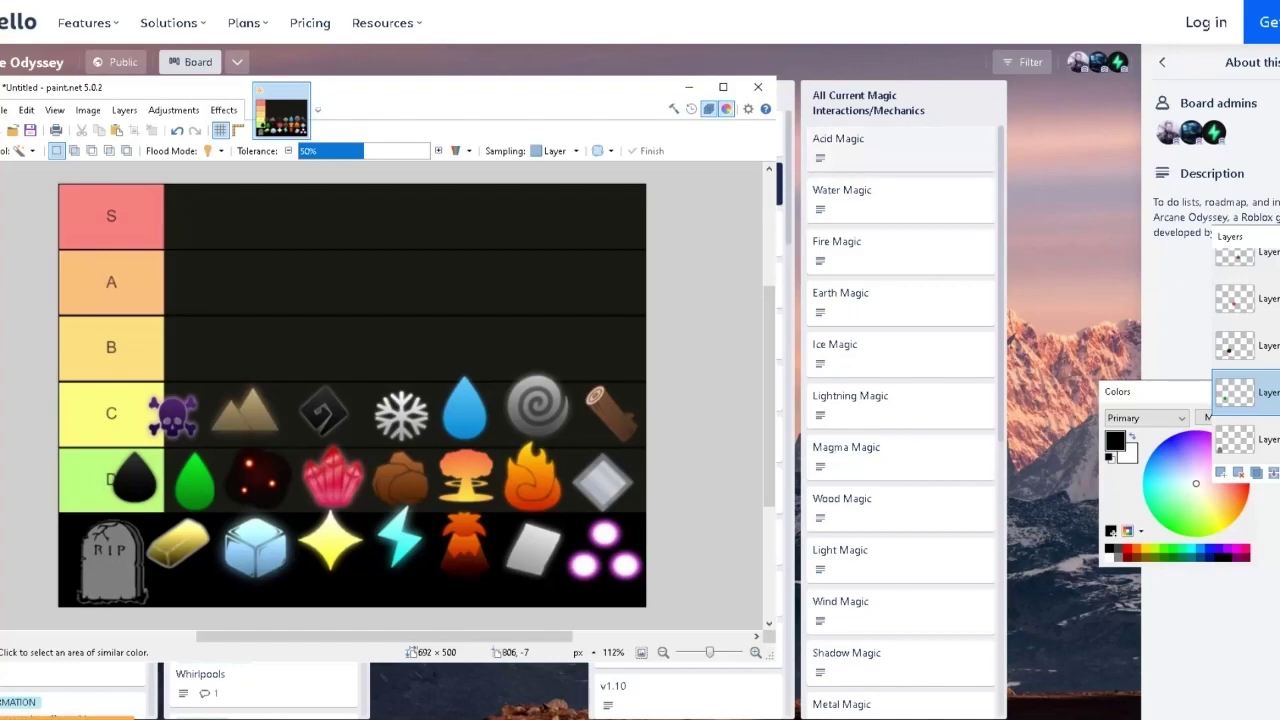
# Open the Acid Magic card from the current magic interactions list and read the Acid section's line about puddles.
pyautogui.click(860, 145)
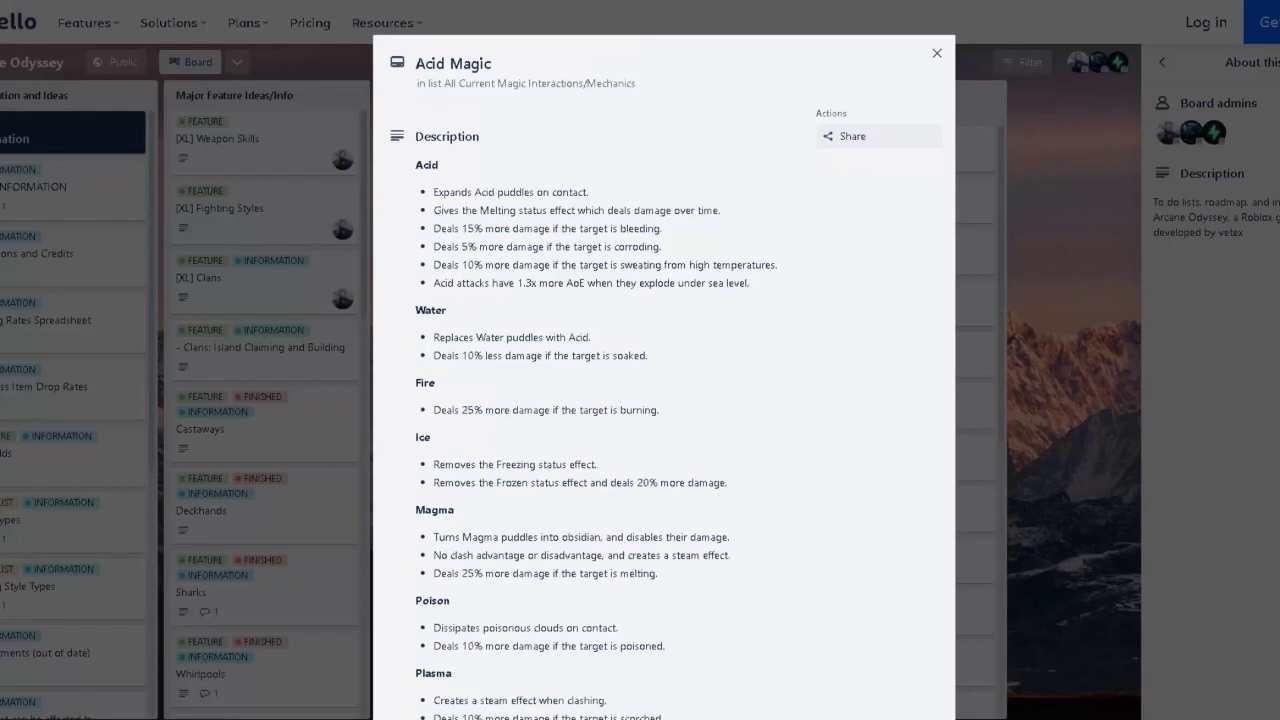
pyautogui.moveTo(521, 193); pyautogui.dragTo(585, 193)
pyautogui.click(585, 194)
pyautogui.moveTo(481, 193); pyautogui.dragTo(590, 193)
pyautogui.click(590, 193)
pyautogui.moveTo(331, 718)
pyautogui.click(331, 680)
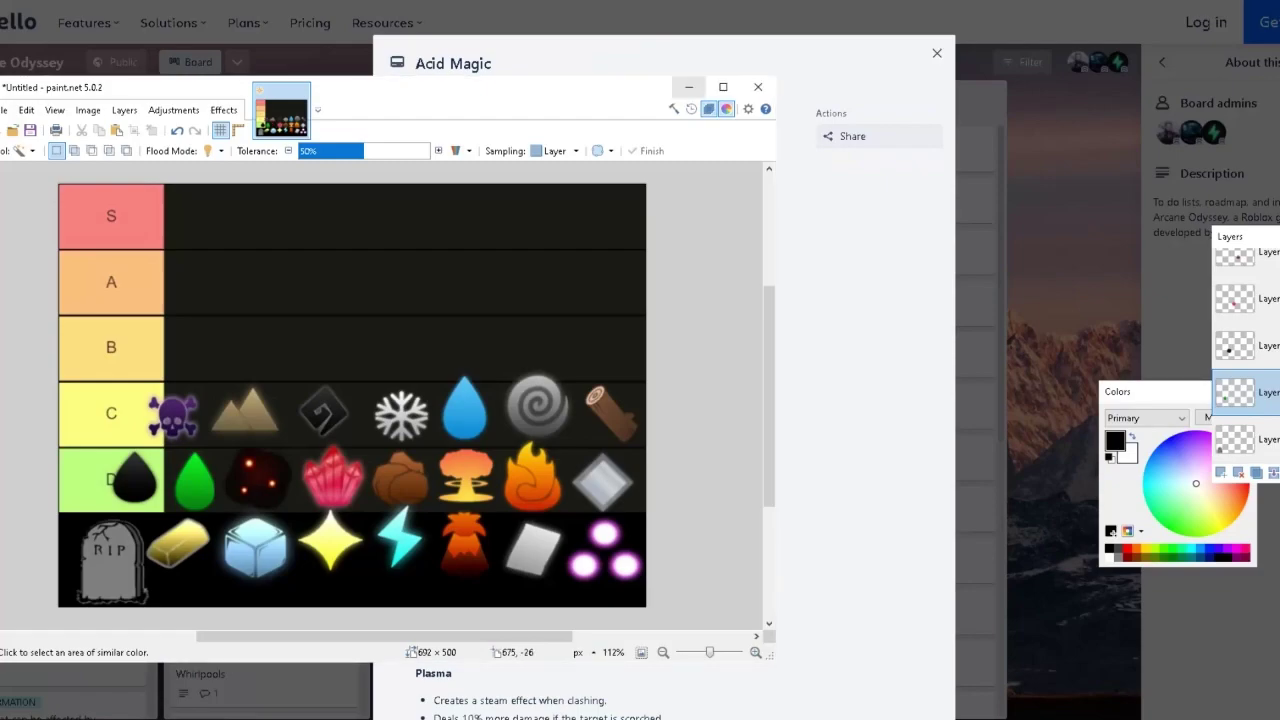
pyautogui.click(688, 87)
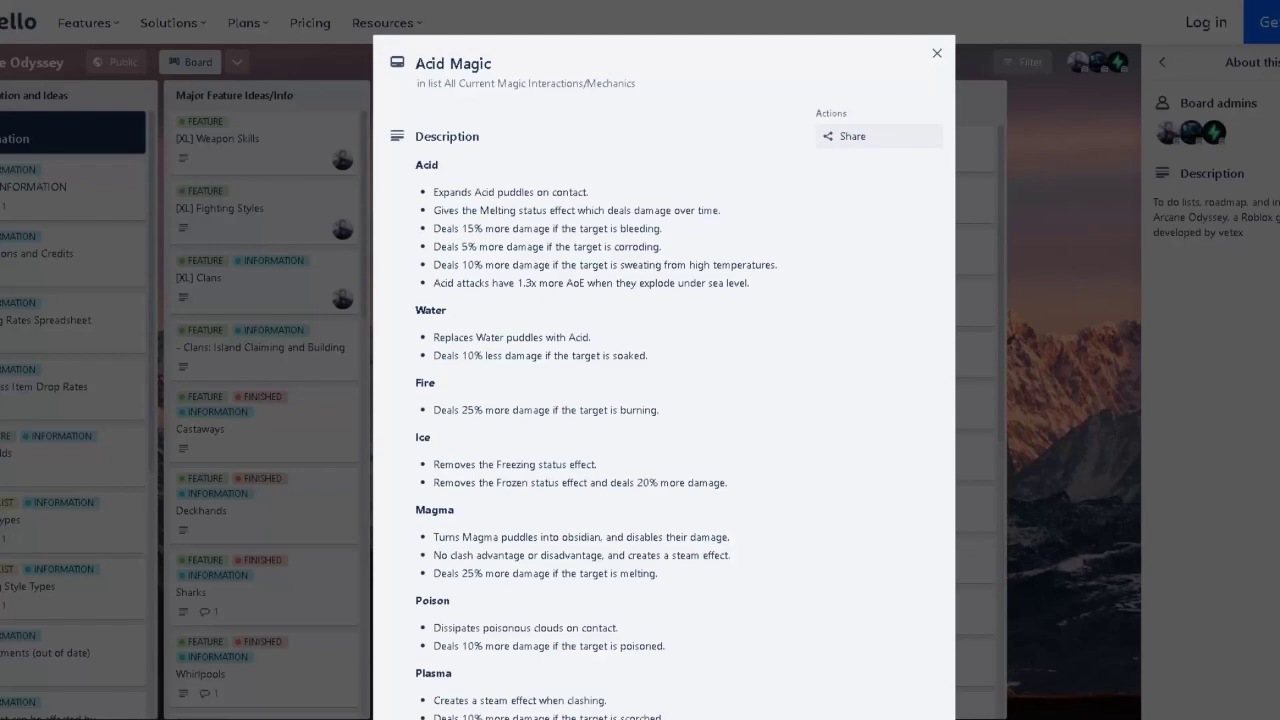
pyautogui.moveTo(455, 192); pyautogui.dragTo(588, 192)
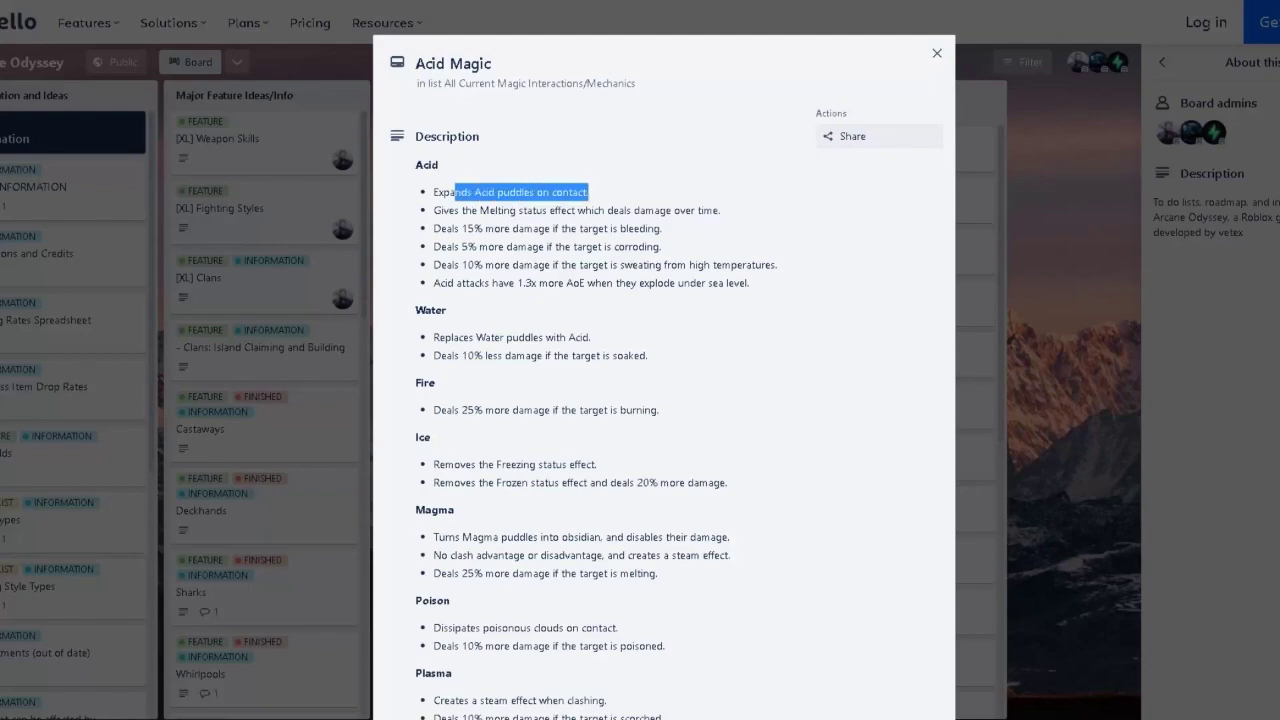
pyautogui.click(590, 193)
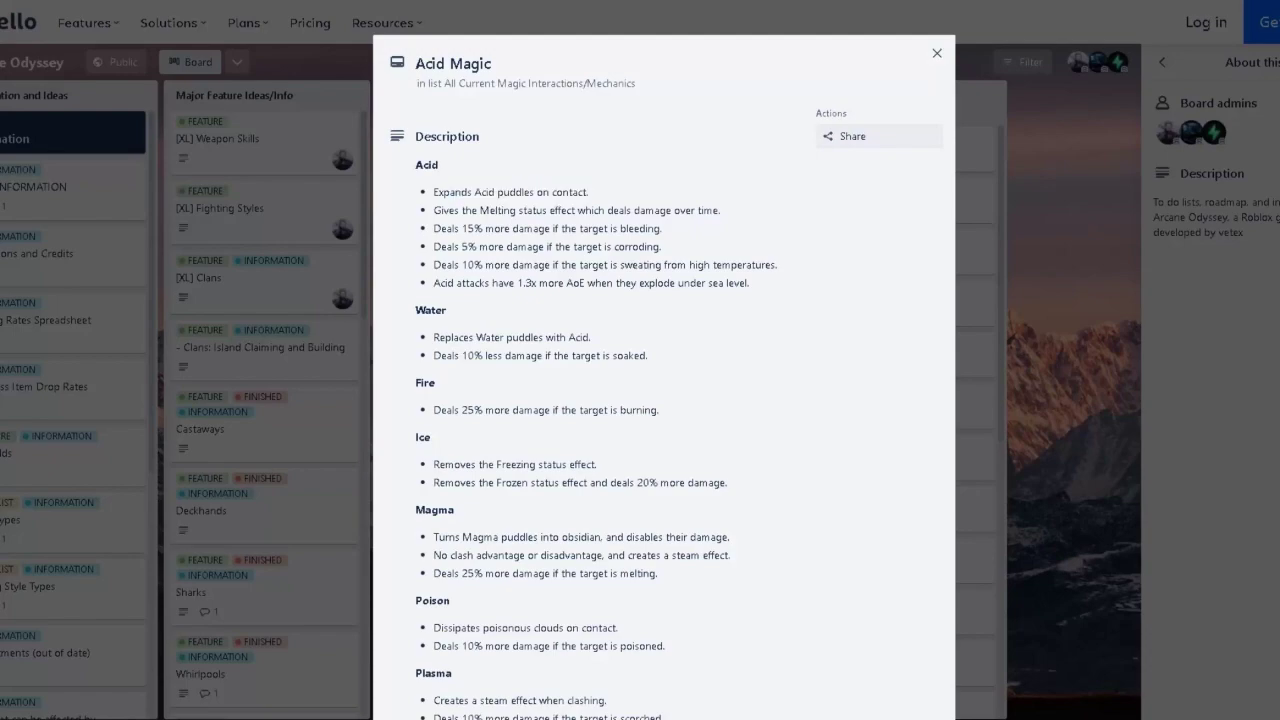
# Examine the Acid section's melting effect, area-of-effect bonus, and damage bonuses against bleeding and corroding targets.
pyautogui.moveTo(593, 247); pyautogui.dragTo(663, 229)
pyautogui.click(434, 246)
pyautogui.moveTo(532, 247)
pyautogui.mouseDown()
pyautogui.moveTo(513, 247)
pyautogui.moveTo(544, 247)
pyautogui.mouseUp()
pyautogui.click(544, 247)
pyautogui.moveTo(607, 229); pyautogui.dragTo(662, 229)
pyautogui.click(662, 229)
pyautogui.doubleClick(427, 165)
pyautogui.click(427, 165)
pyautogui.moveTo(659, 211); pyautogui.dragTo(715, 211)
pyautogui.click(715, 211)
pyautogui.moveTo(517, 283); pyautogui.dragTo(582, 283)
pyautogui.click(582, 283)
pyautogui.moveTo(634, 211); pyautogui.dragTo(704, 211)
pyautogui.click(704, 211)
pyautogui.moveTo(607, 228); pyautogui.dragTo(662, 228)
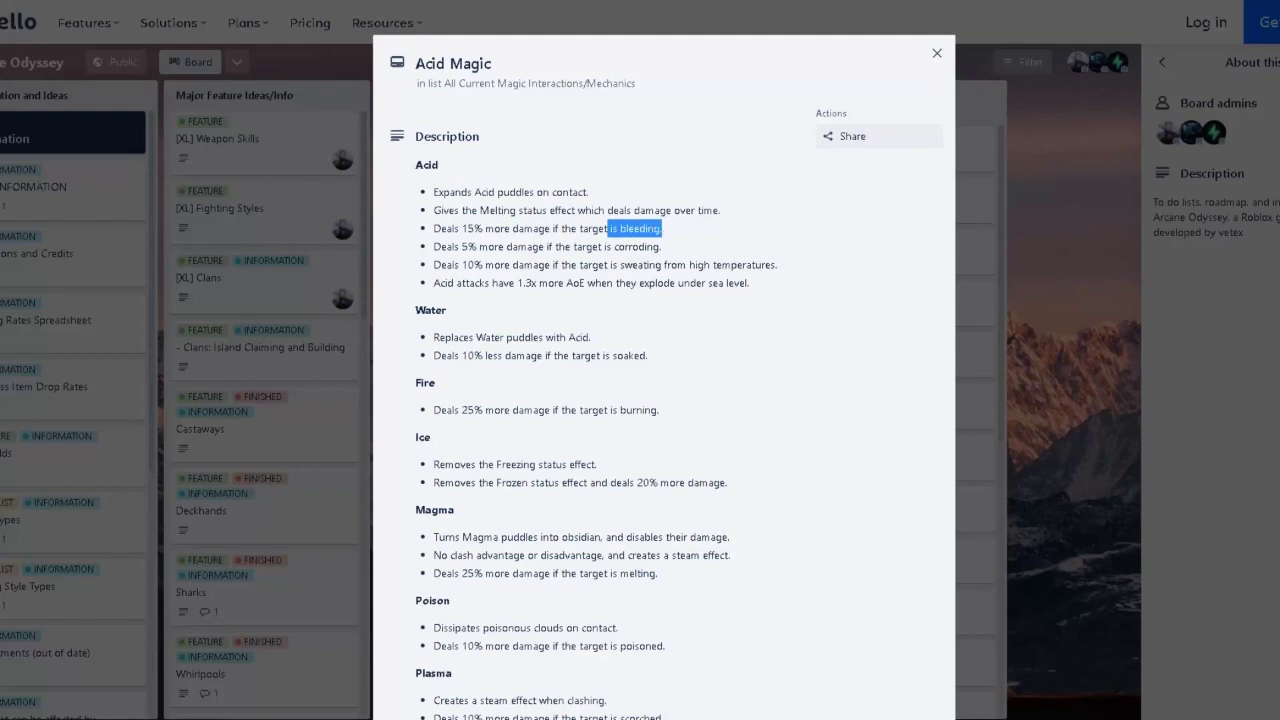
pyautogui.click(662, 229)
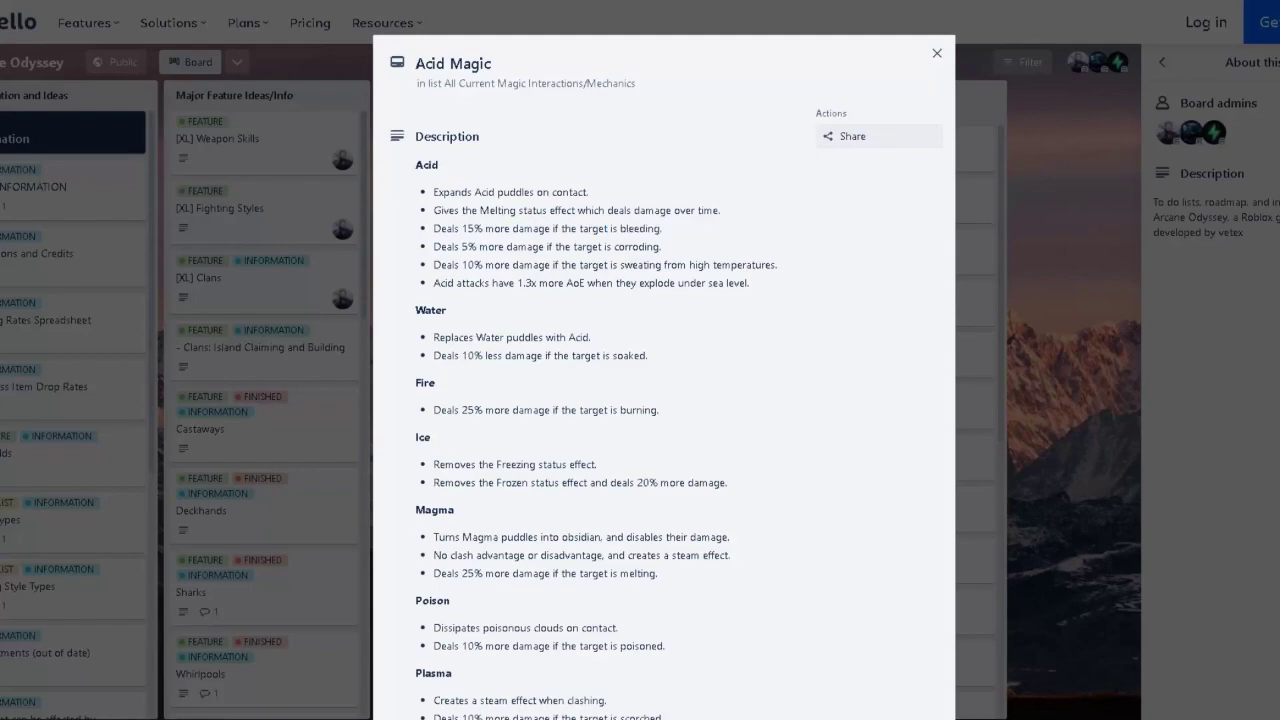
# Look over the Acid Magic card's interactions with Water, Fire and Ice.
pyautogui.scroll(-1, 664, 380)
pyautogui.moveTo(425, 235); pyautogui.dragTo(600, 390)
pyautogui.click(600, 390)
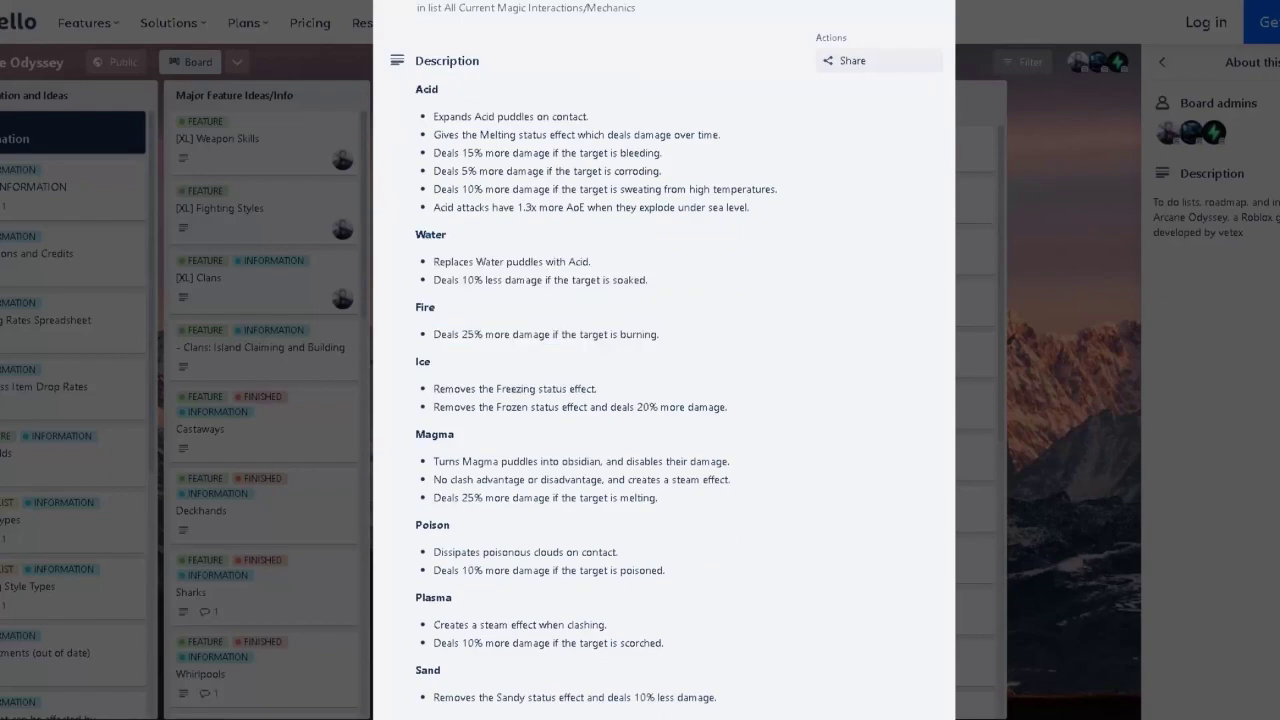
pyautogui.scroll(1, 664, 380)
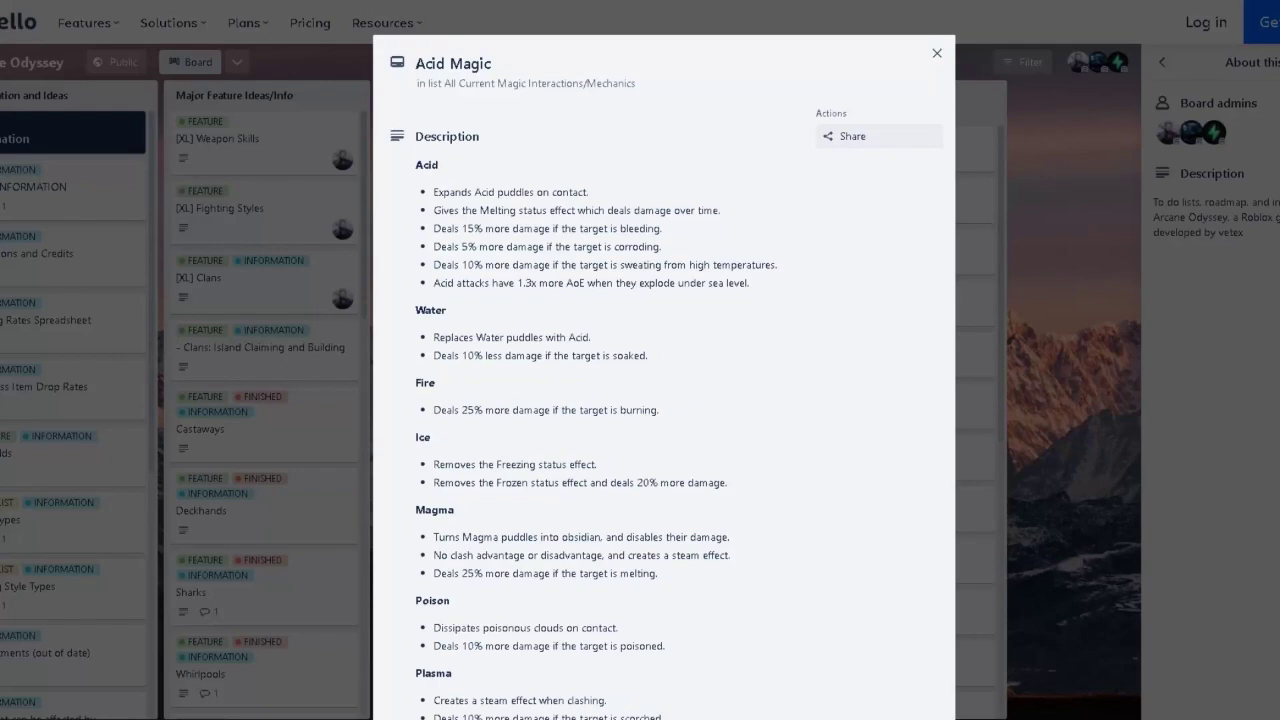
# Switch to paint.net, move the green acid drop icon to the start of the S tier row, and make the layer above active.
pyautogui.click(331, 712)
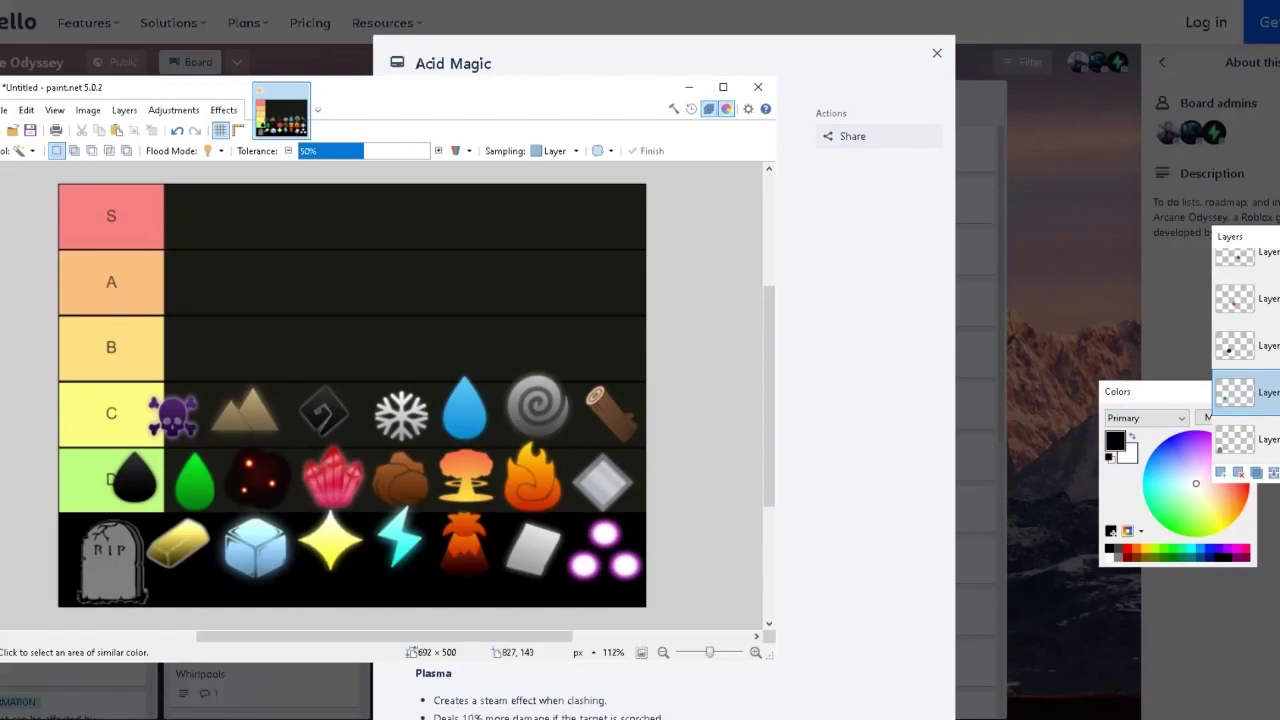
pyautogui.click(20, 150)
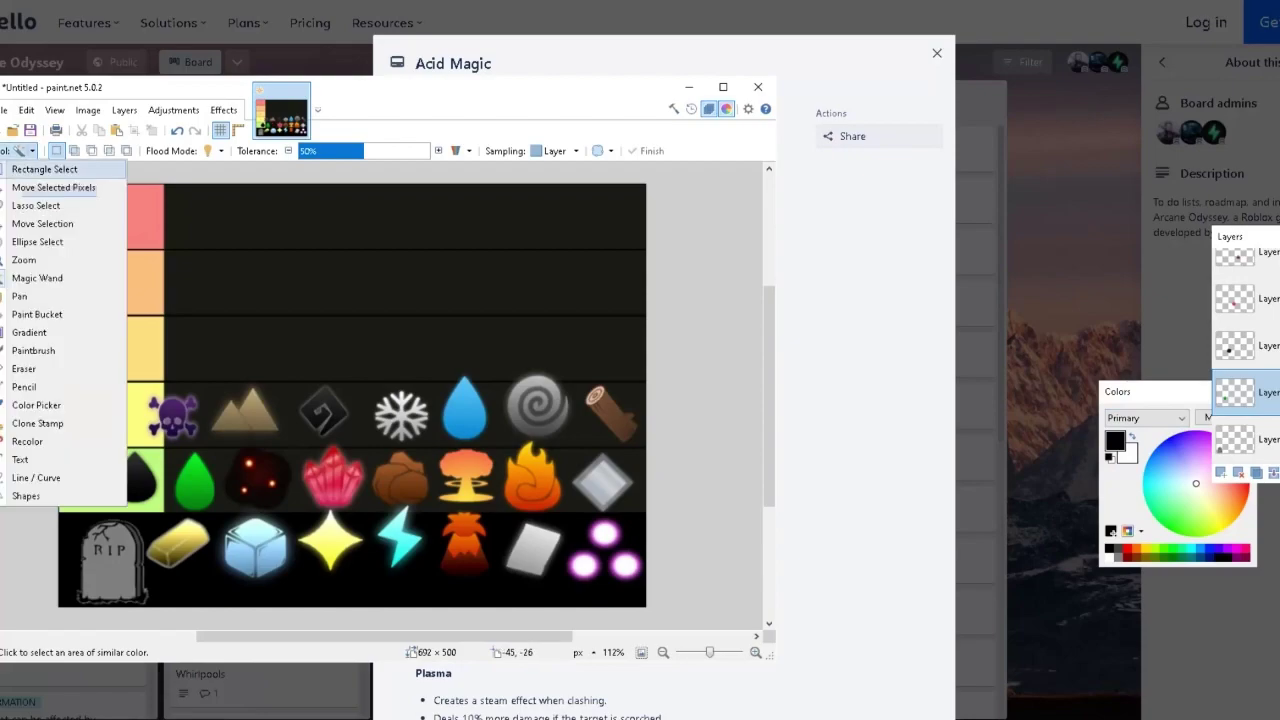
pyautogui.click(54, 187)
pyautogui.moveTo(674, 620); pyautogui.dragTo(658, 362)
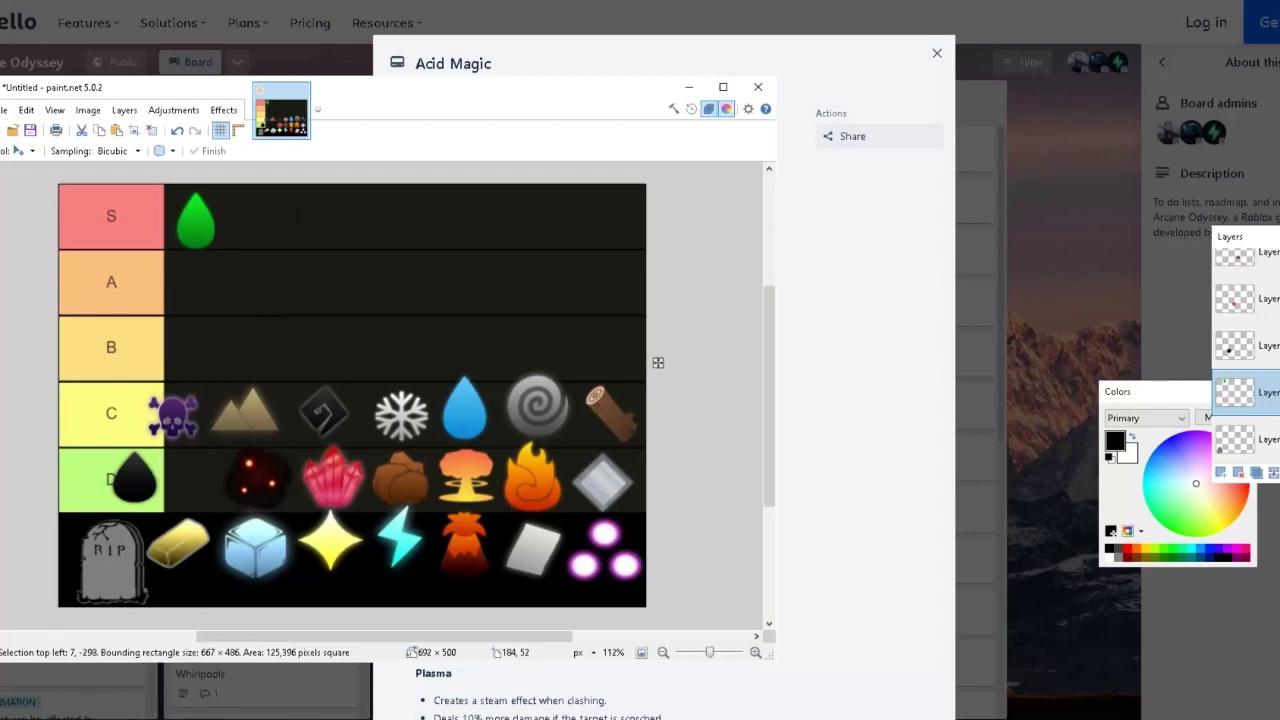
pyautogui.click(24, 151)
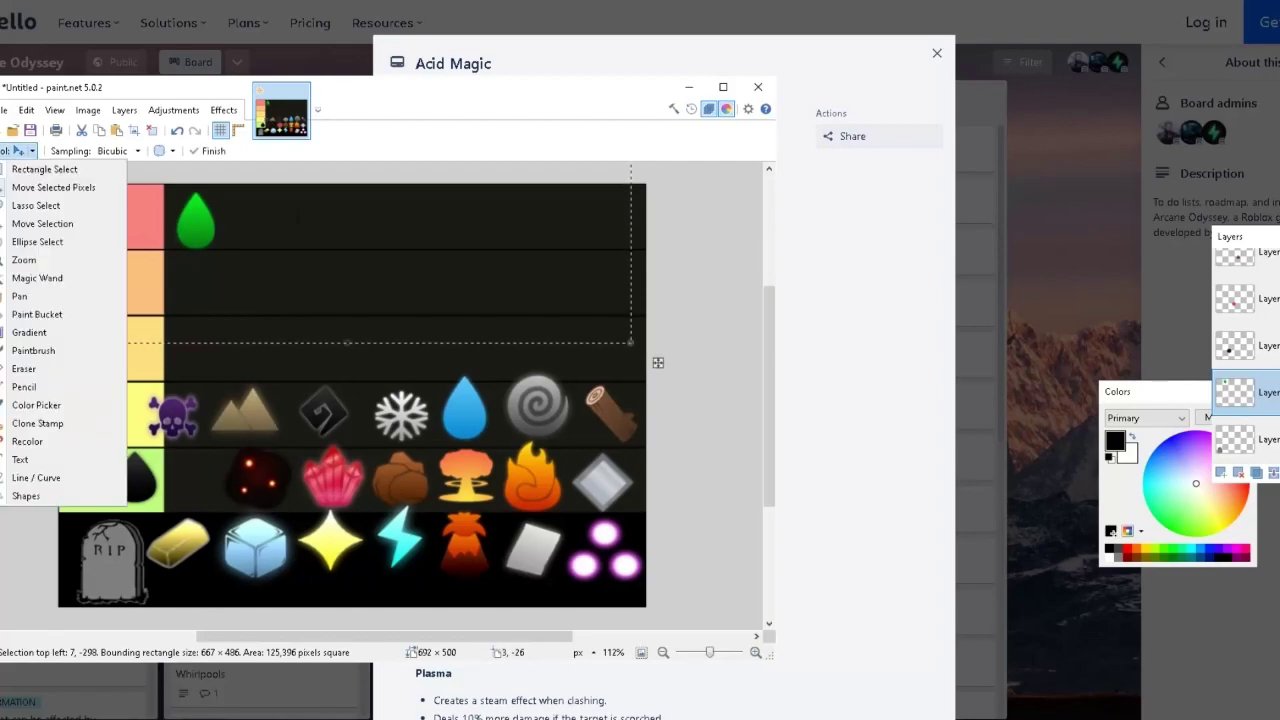
pyautogui.click(37, 278)
pyautogui.click(728, 291)
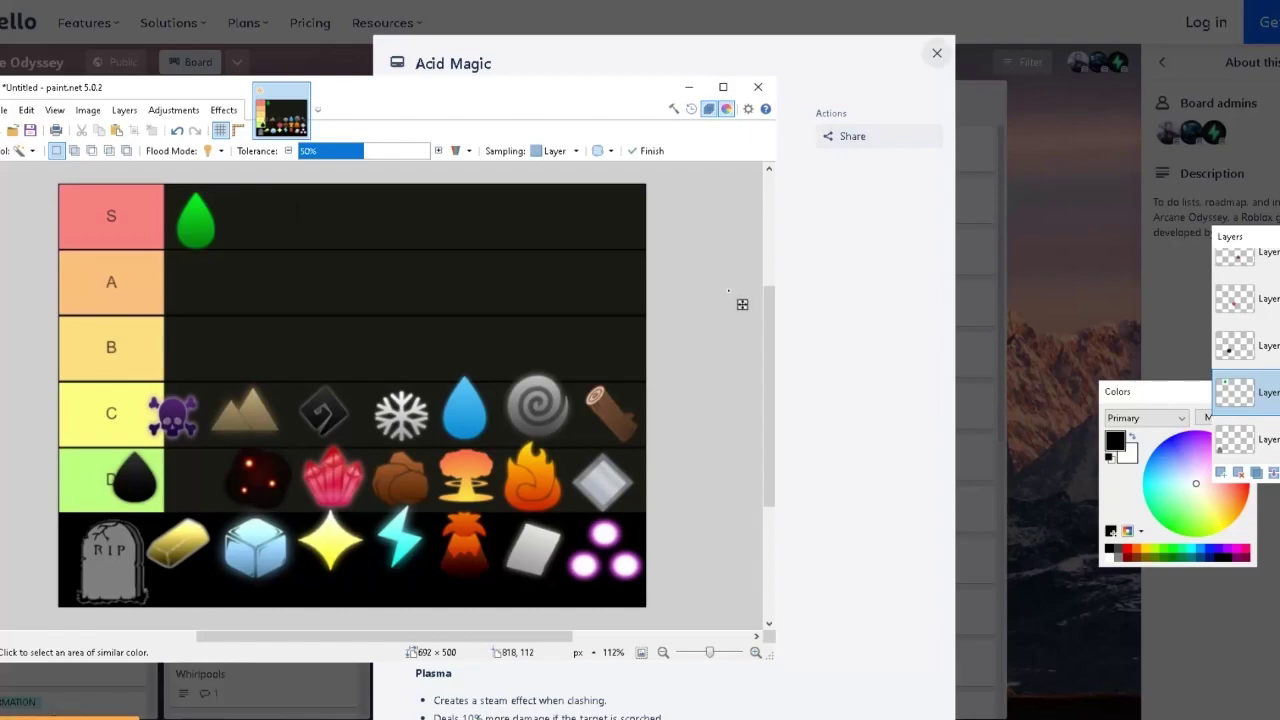
pyautogui.hotkey('alt', 'pageup')
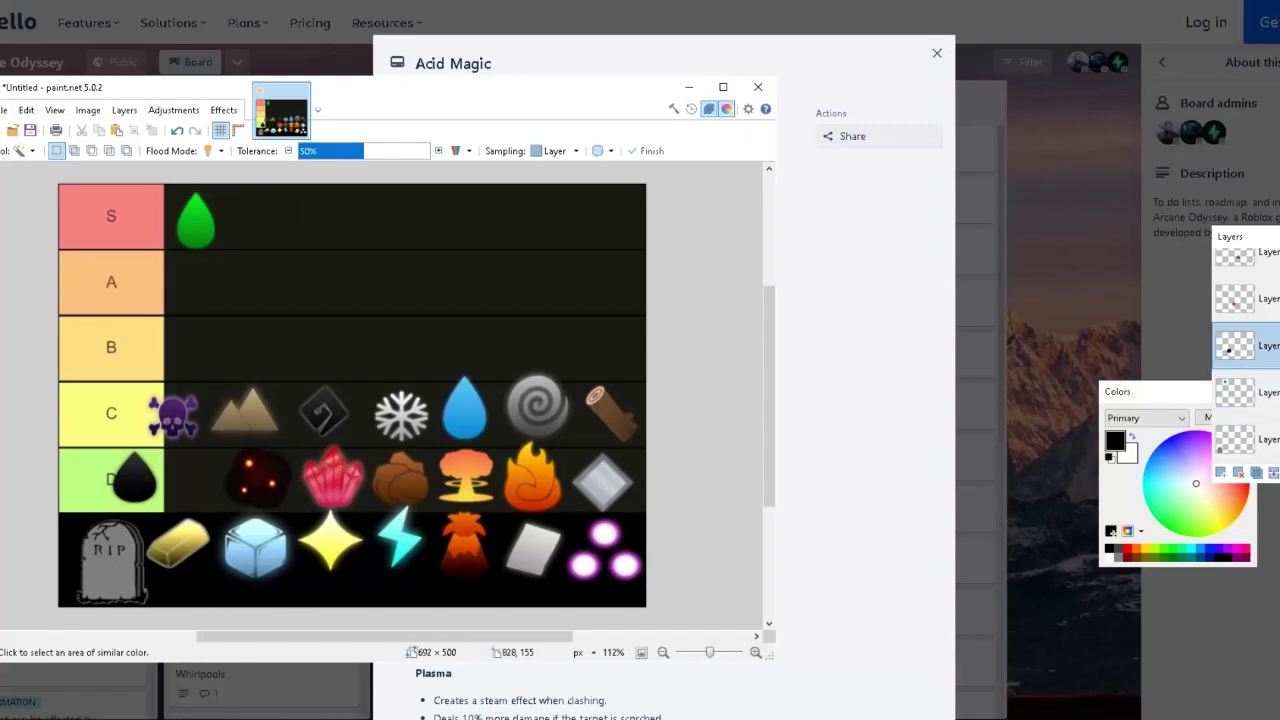
# Return to the Trello board, open the Ash Magic card and examine its Petrified status effect description.
pyautogui.click(985, 400)
pyautogui.scroll(-5, 930, 410)
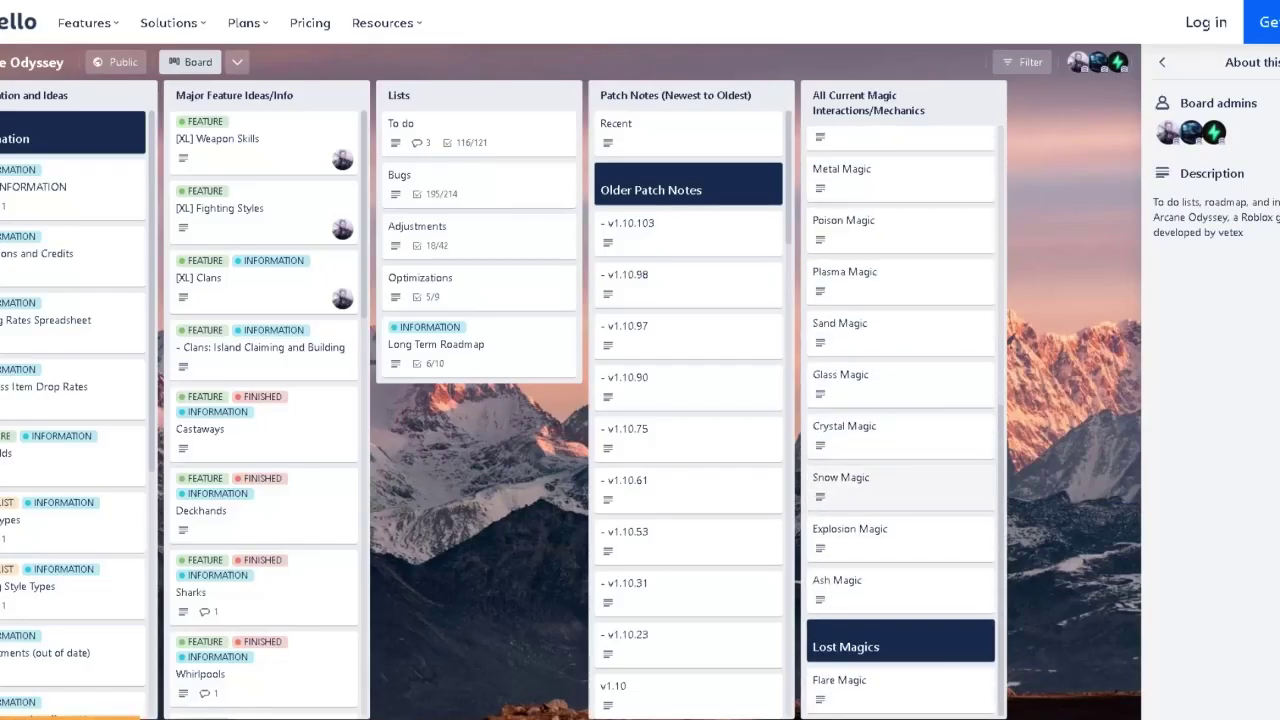
pyautogui.click(900, 590)
pyautogui.scroll(-3, 900, 590)
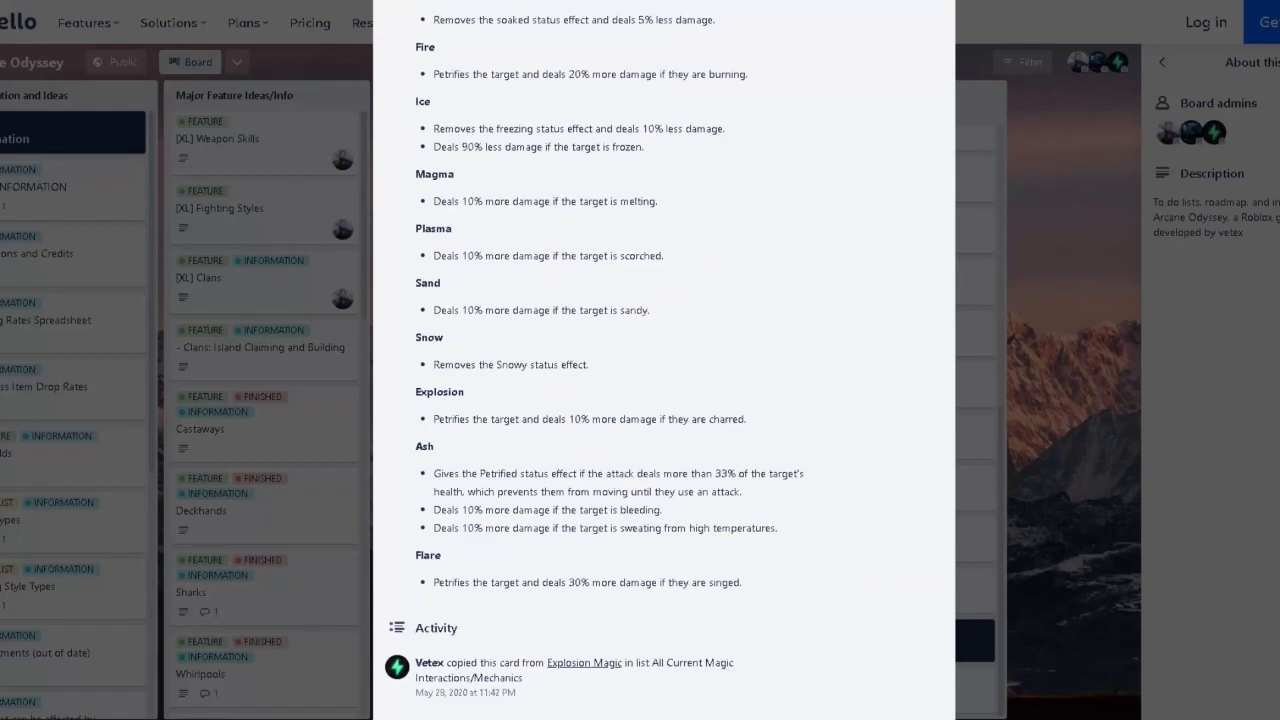
pyautogui.moveTo(440, 474); pyautogui.dragTo(722, 491)
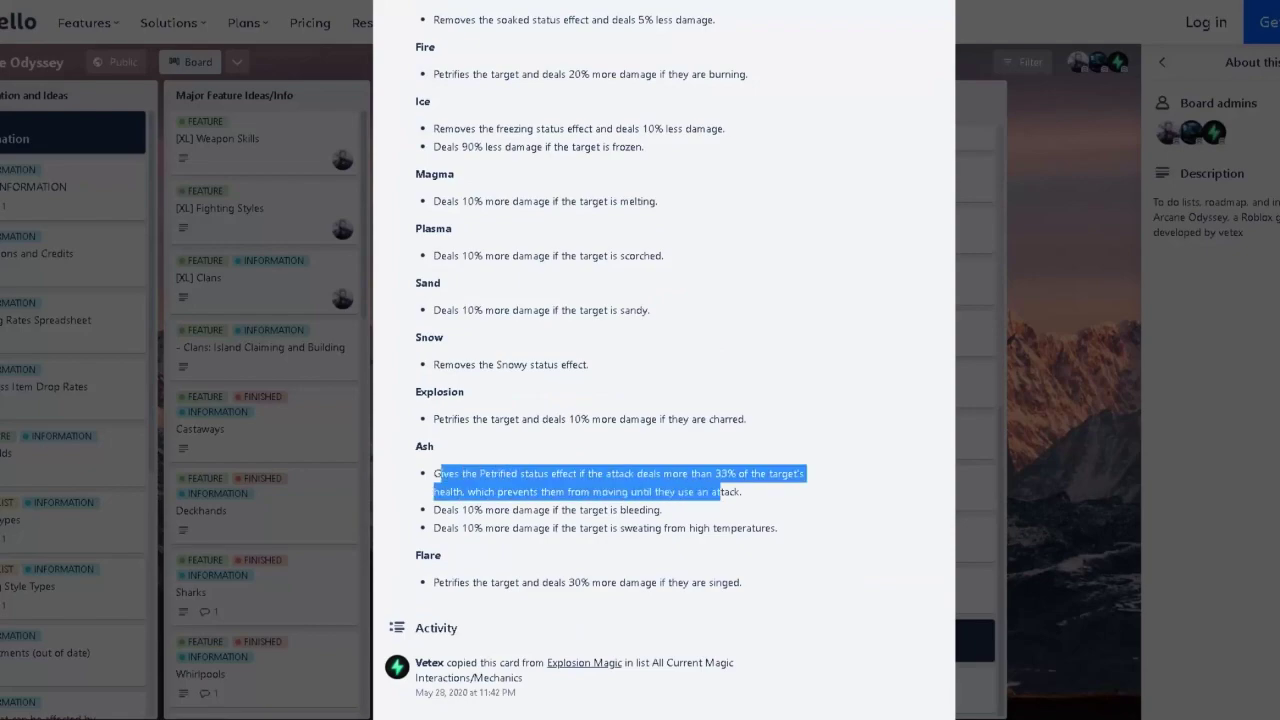
pyautogui.click(722, 492)
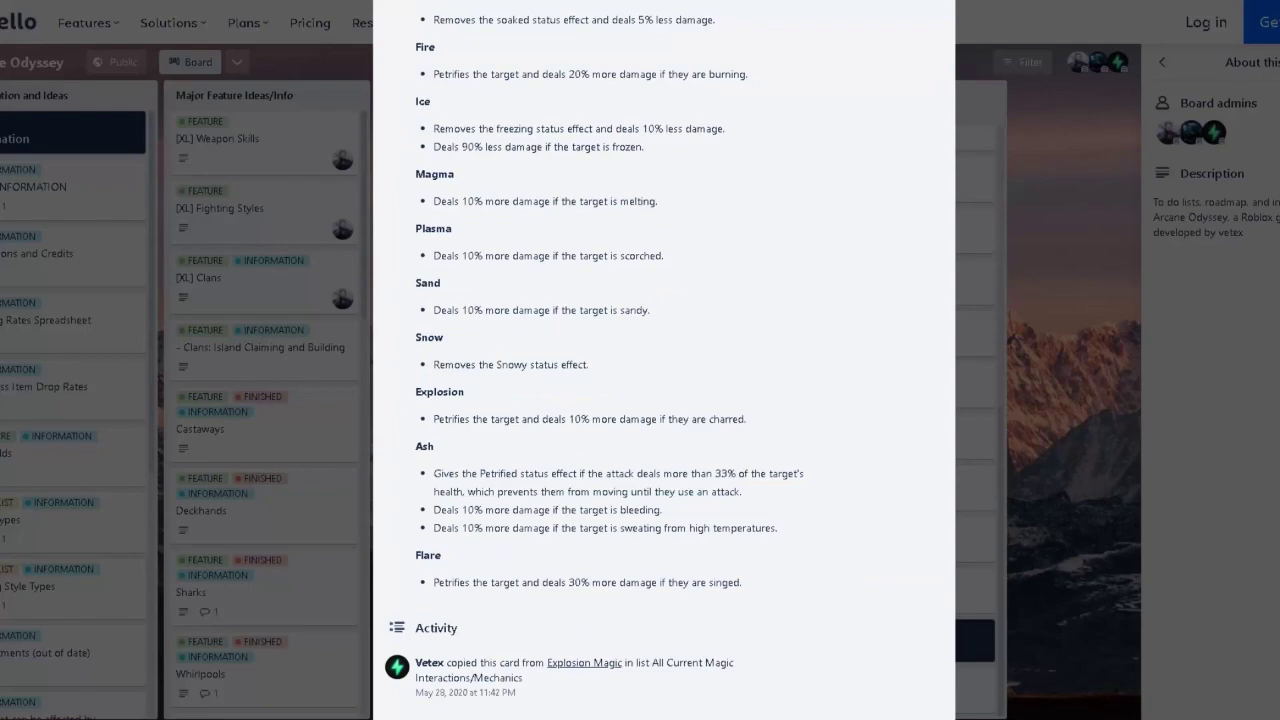
pyautogui.moveTo(715, 474); pyautogui.dragTo(434, 14)
pyautogui.click(717, 475)
pyautogui.click(722, 475)
# Review the Ash Magic card's element interactions and the 33% health threshold for petrifying.
pyautogui.scroll(1, 663, 360)
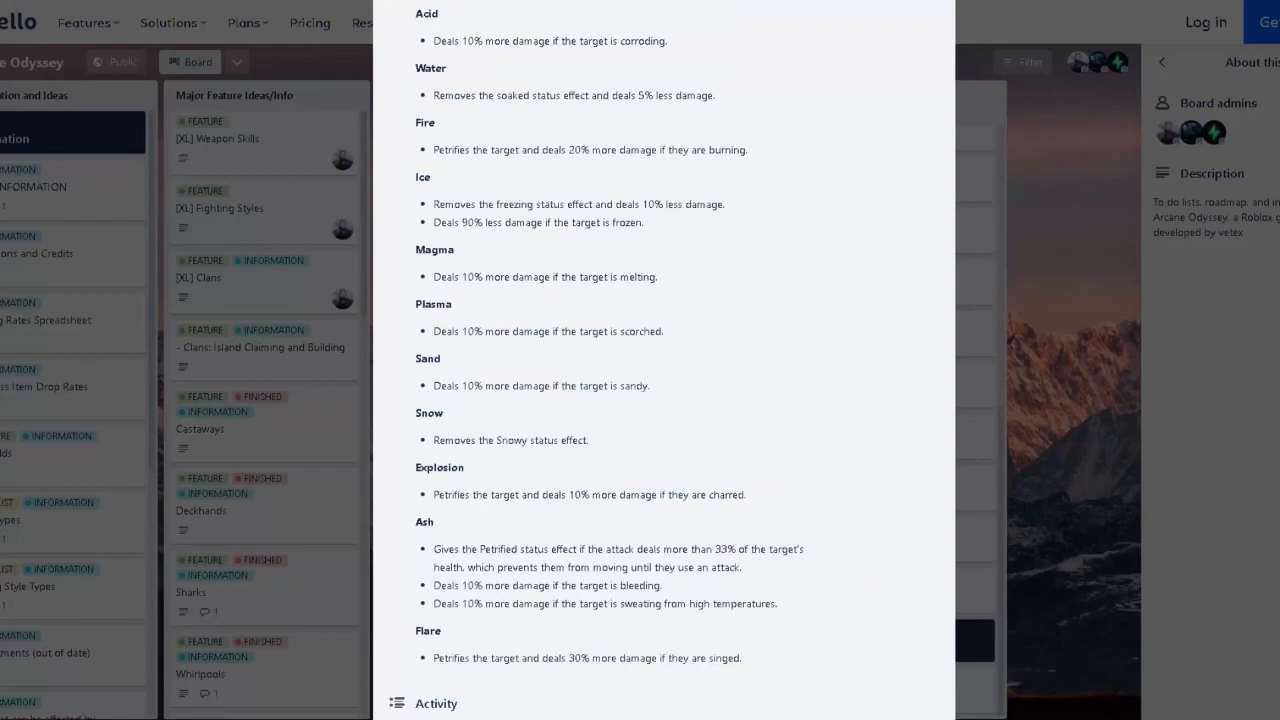
pyautogui.scroll(1, 663, 360)
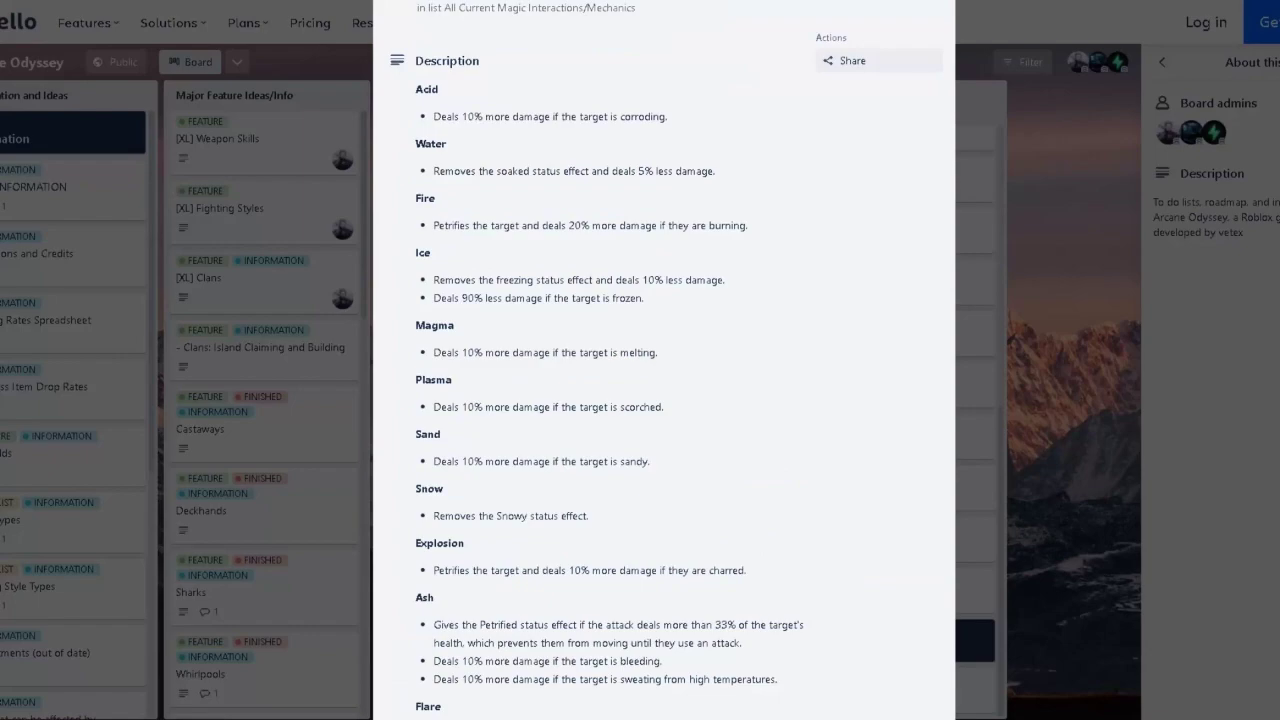
pyautogui.moveTo(715, 625)
pyautogui.mouseDown()
pyautogui.moveTo(750, 625)
pyautogui.moveTo(735, 625)
pyautogui.mouseUp()
pyautogui.click(748, 625)
pyautogui.click(746, 625)
pyautogui.click(735, 625)
pyautogui.scroll(-1, 663, 360)
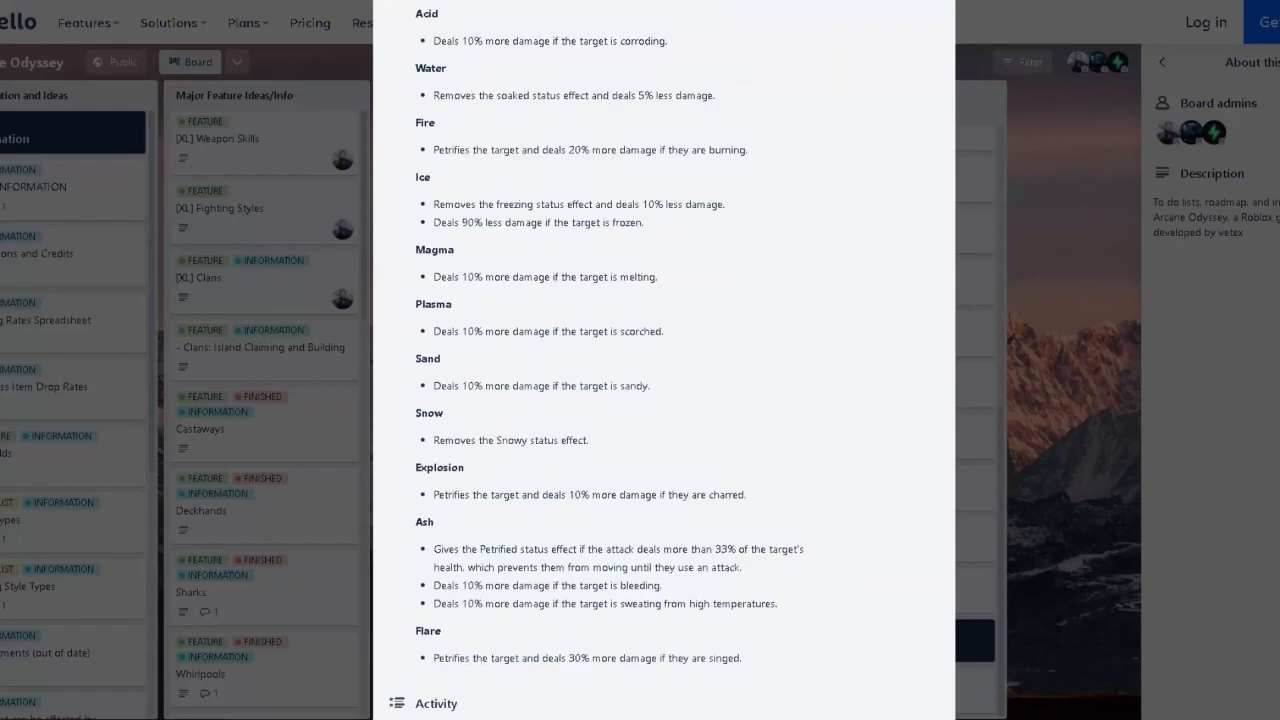
# Examine the Ash section's damage bonuses against bleeding and sweating targets, and close the card.
pyautogui.moveTo(434, 585); pyautogui.dragTo(777, 603)
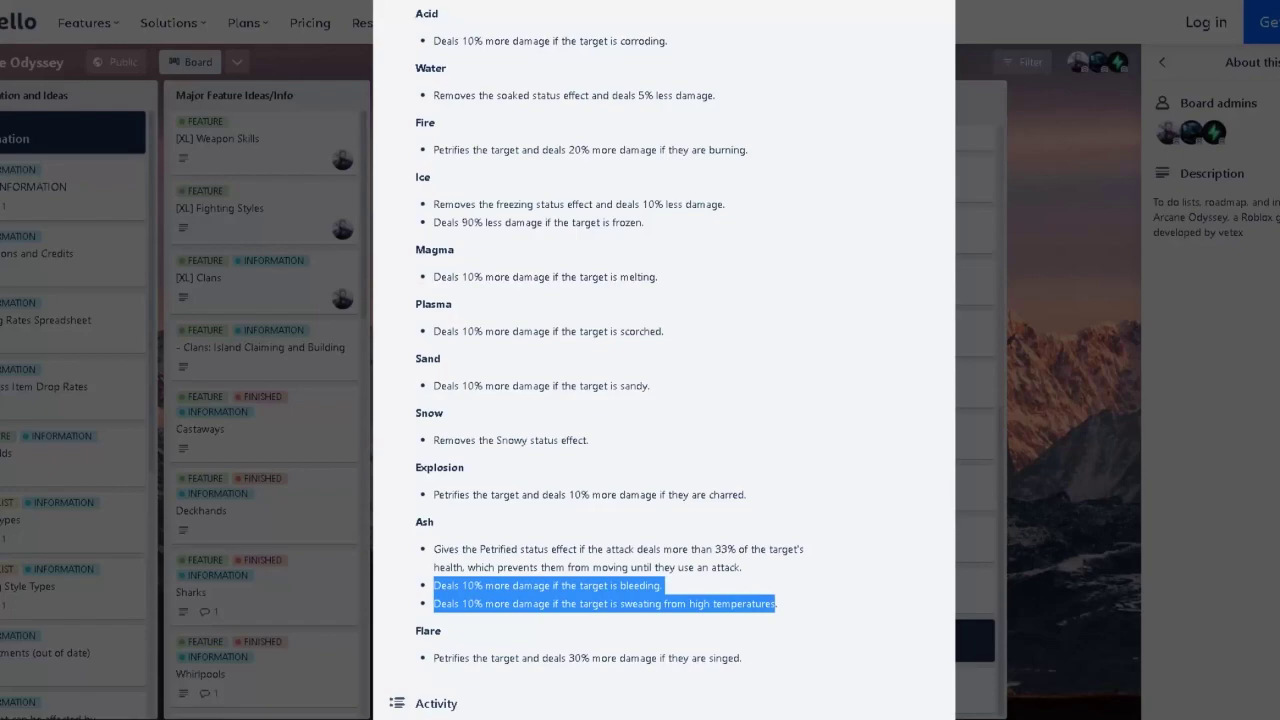
pyautogui.click(777, 604)
pyautogui.moveTo(434, 585); pyautogui.dragTo(662, 585)
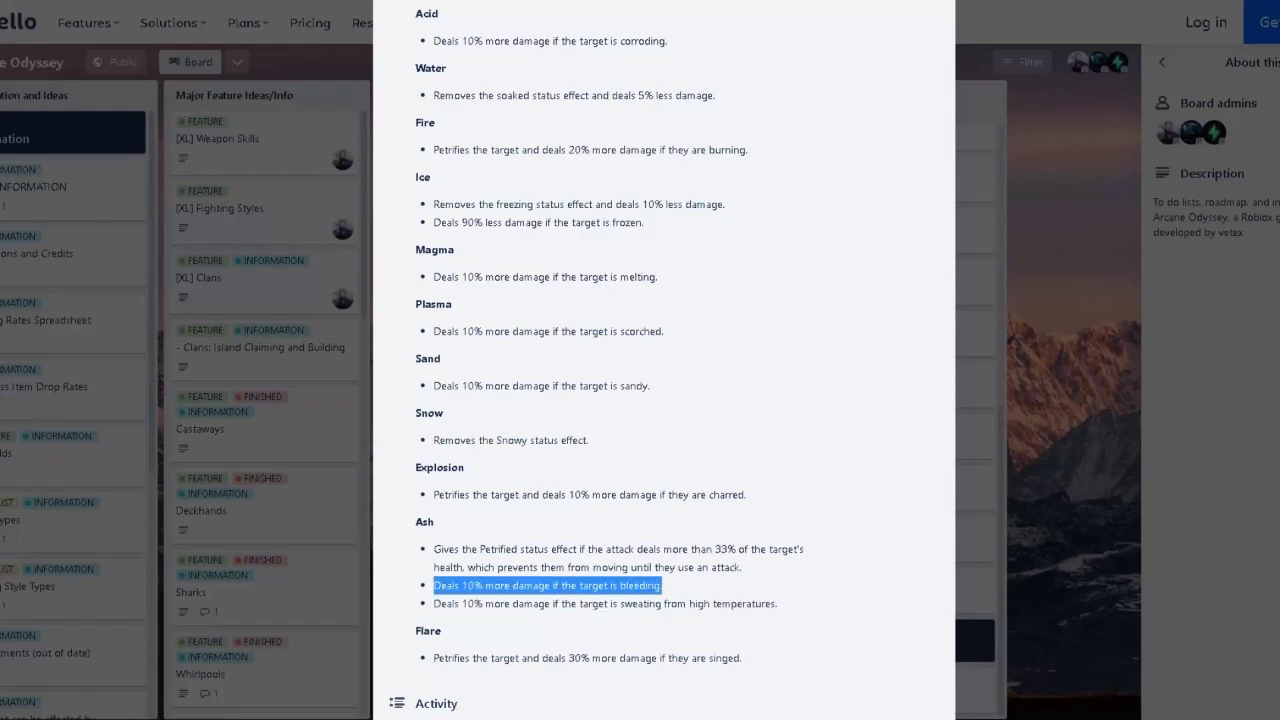
pyautogui.click(662, 585)
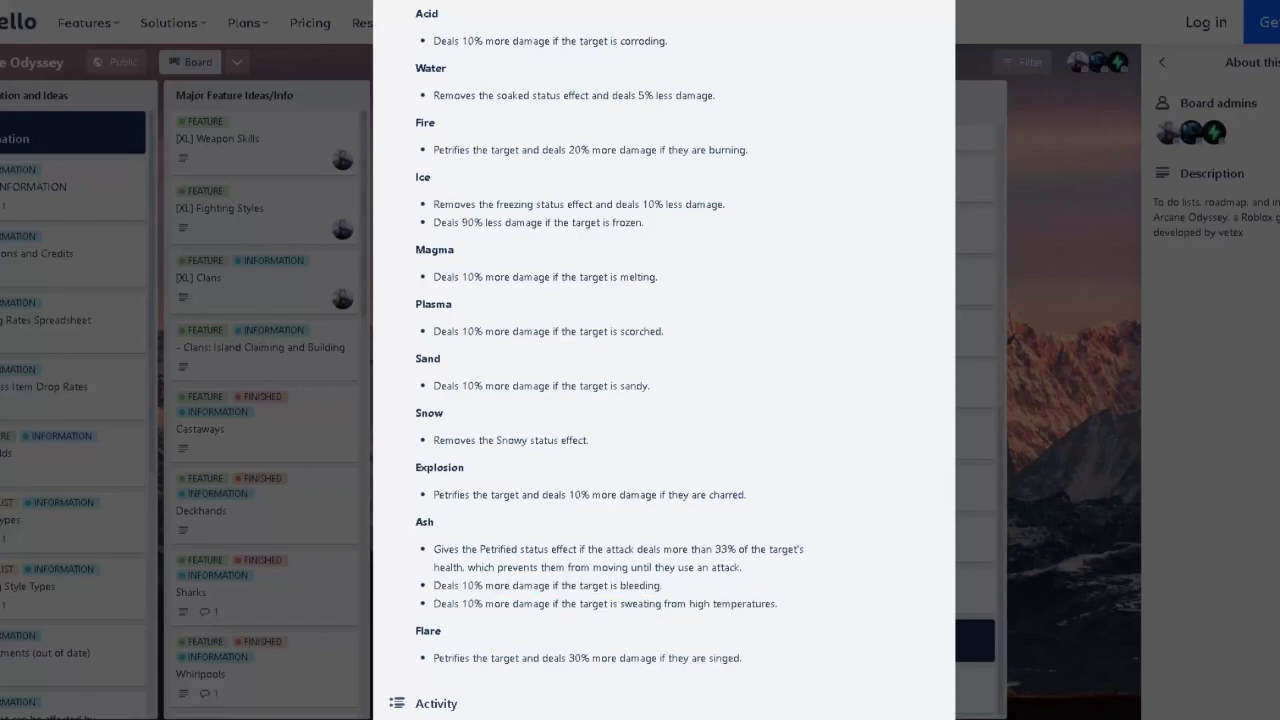
pyautogui.moveTo(617, 585); pyautogui.dragTo(662, 586)
pyautogui.click(661, 586)
pyautogui.click(661, 586)
pyautogui.click(428, 522)
pyautogui.doubleClick(425, 522)
pyautogui.press('Escape')
# Switch to paint.net and activate the Move Selected Pixels tool for the ash icon's layer.
pyautogui.moveTo(328, 718)
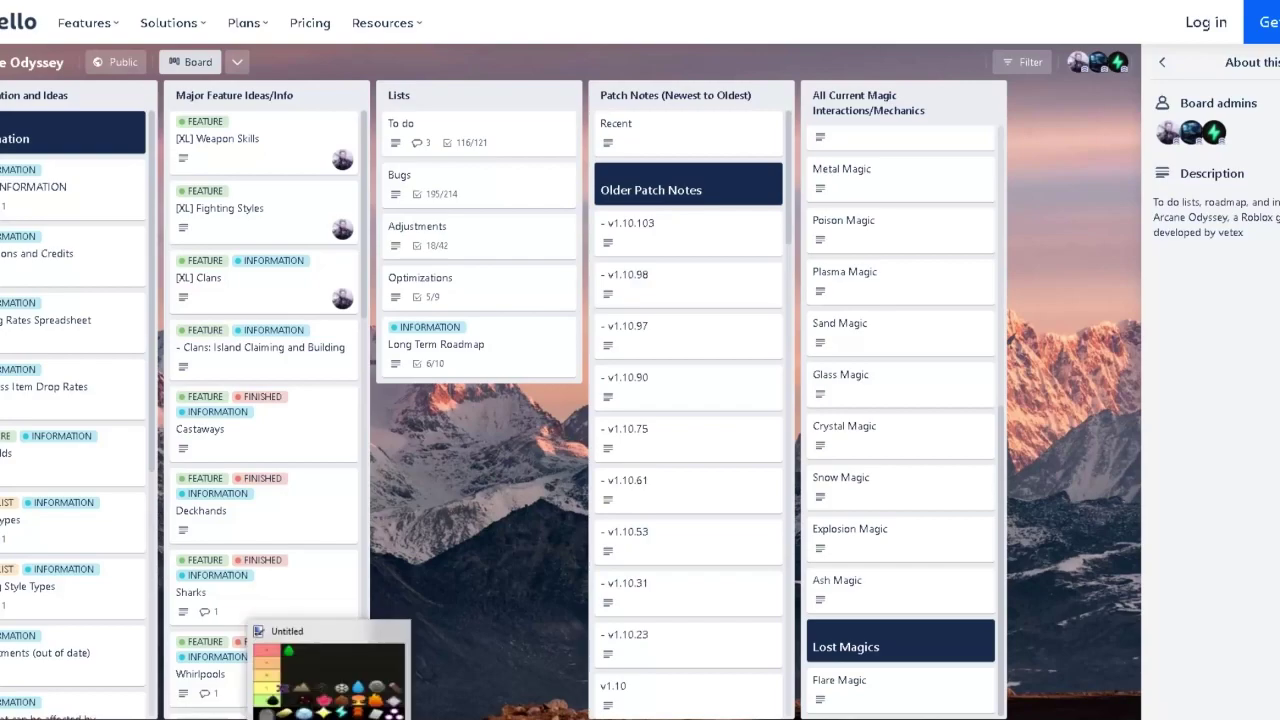
pyautogui.click(329, 684)
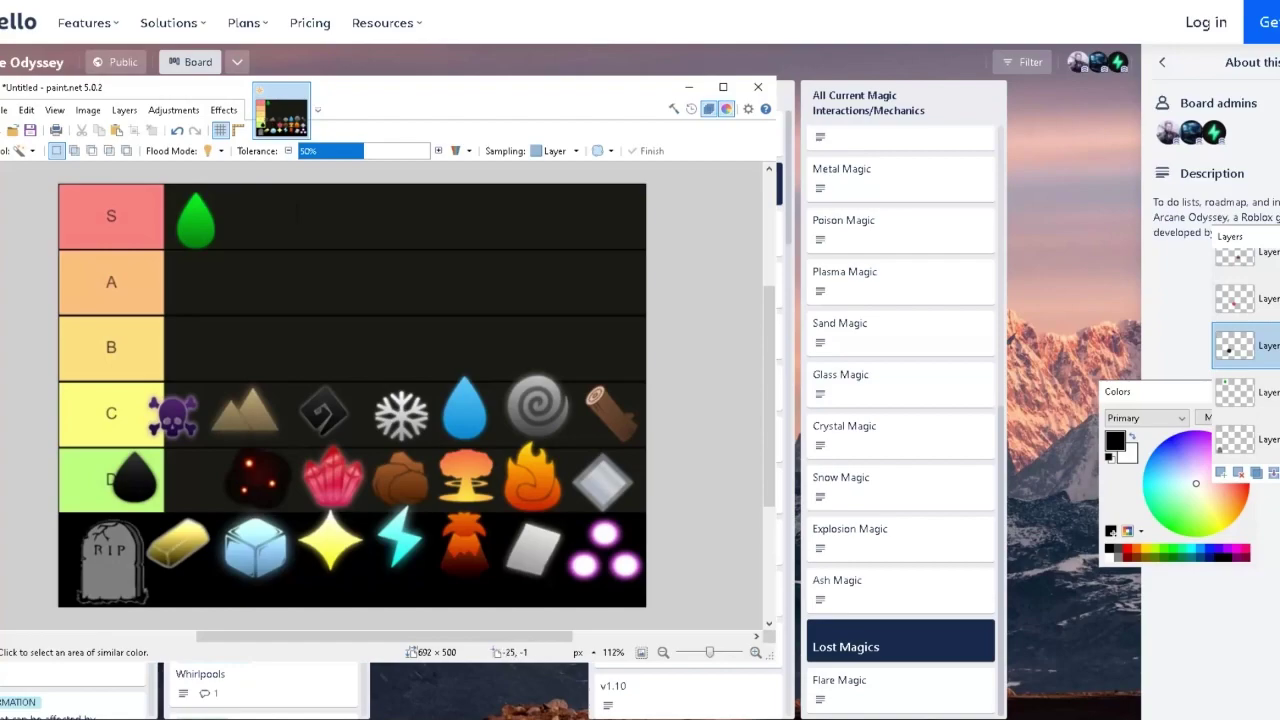
pyautogui.click(20, 150)
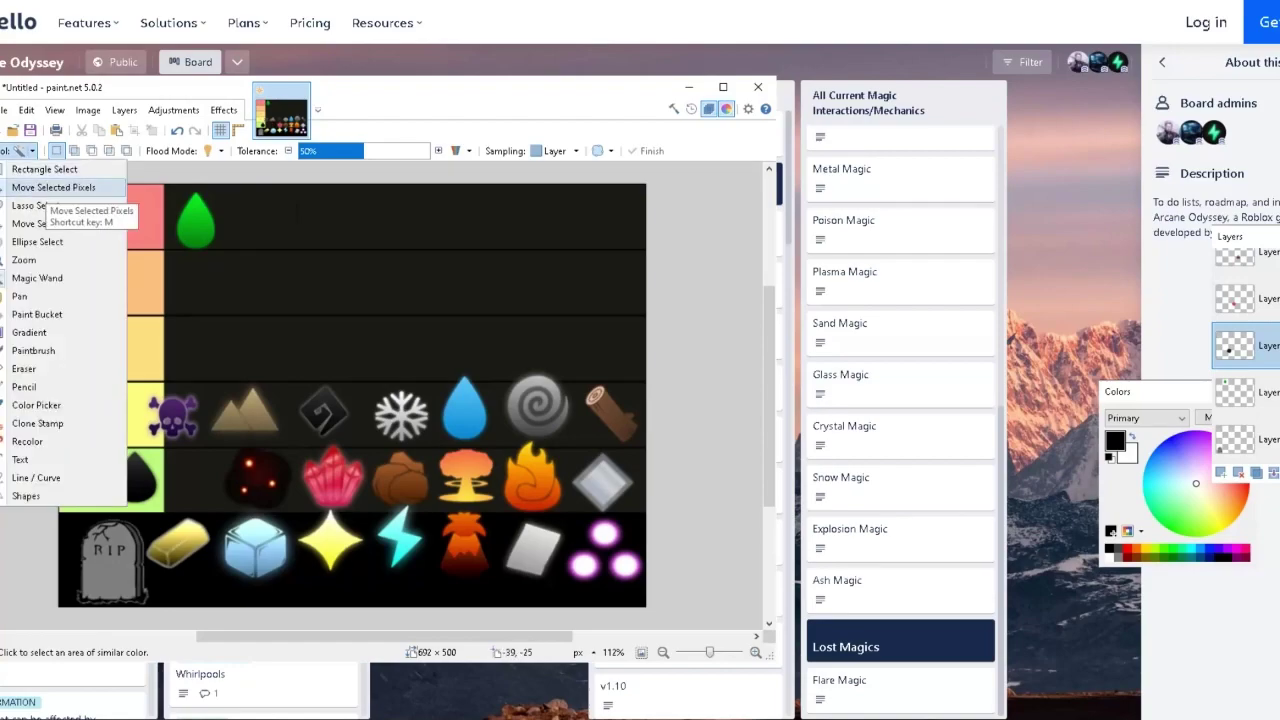
pyautogui.click(53, 187)
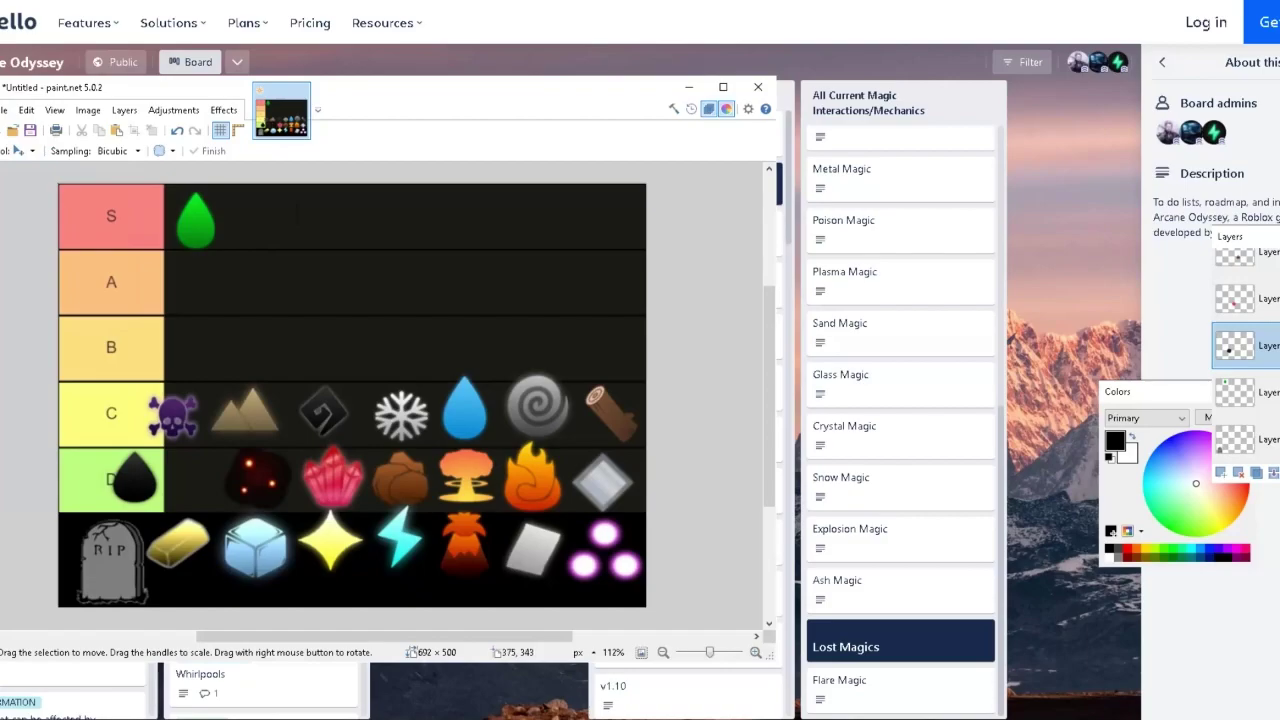
# Reopen the Ash Magic card on the Trello board, recheck its Ash section, and close the card.
pyautogui.click(890, 588)
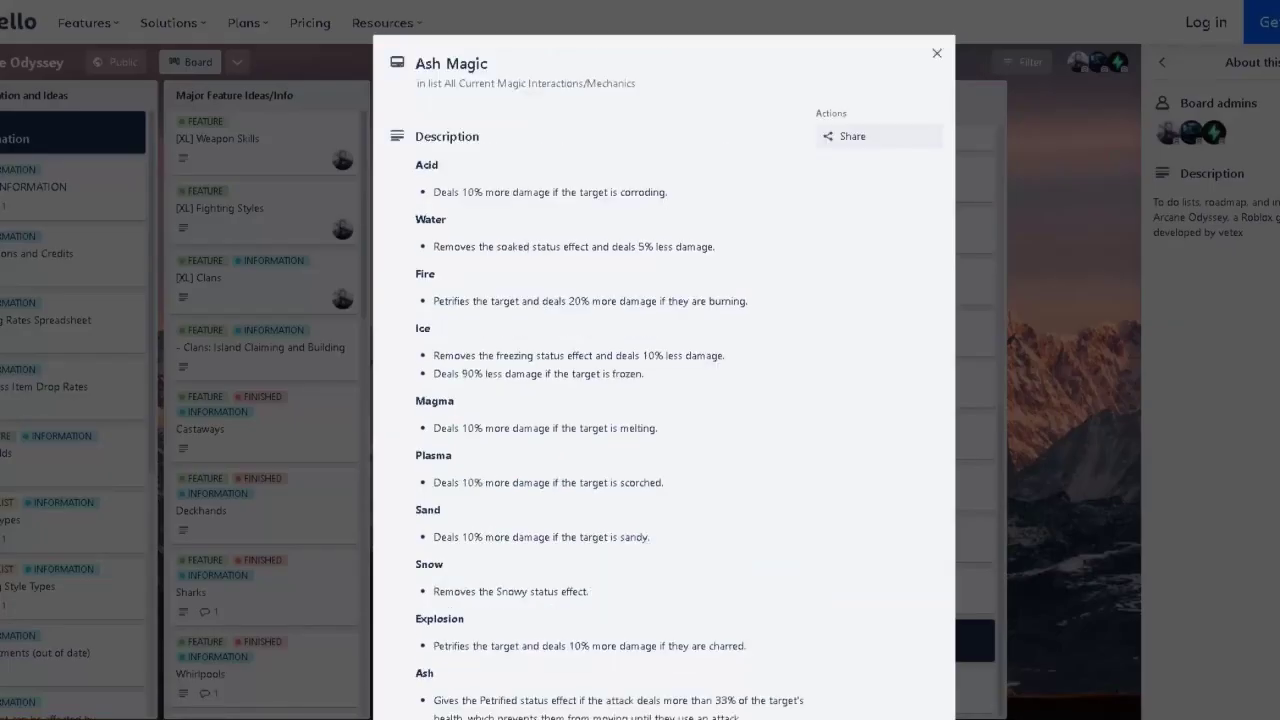
pyautogui.scroll(-2, 663, 400)
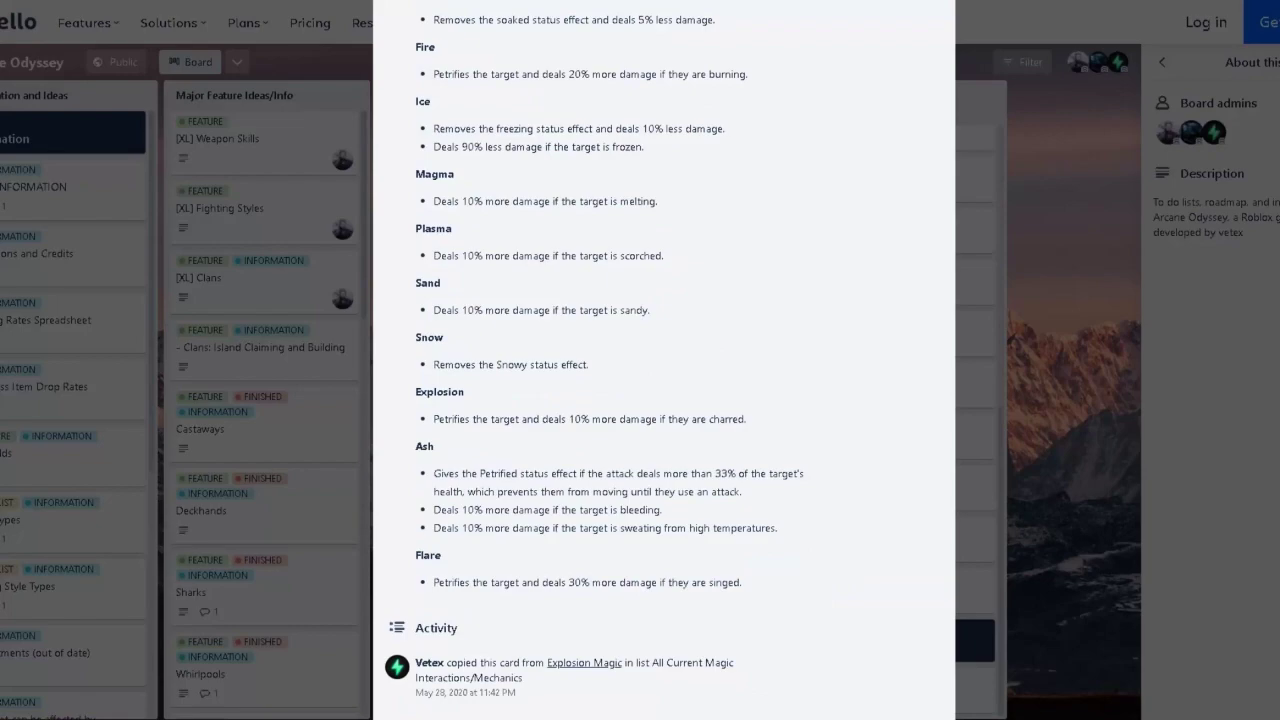
pyautogui.press('Escape')
# In paint.net, move the ash icon toward the start of the D row, scale its selection to 664 × 479, and activate the layer above.
pyautogui.hotkey('alt', 'Tab')
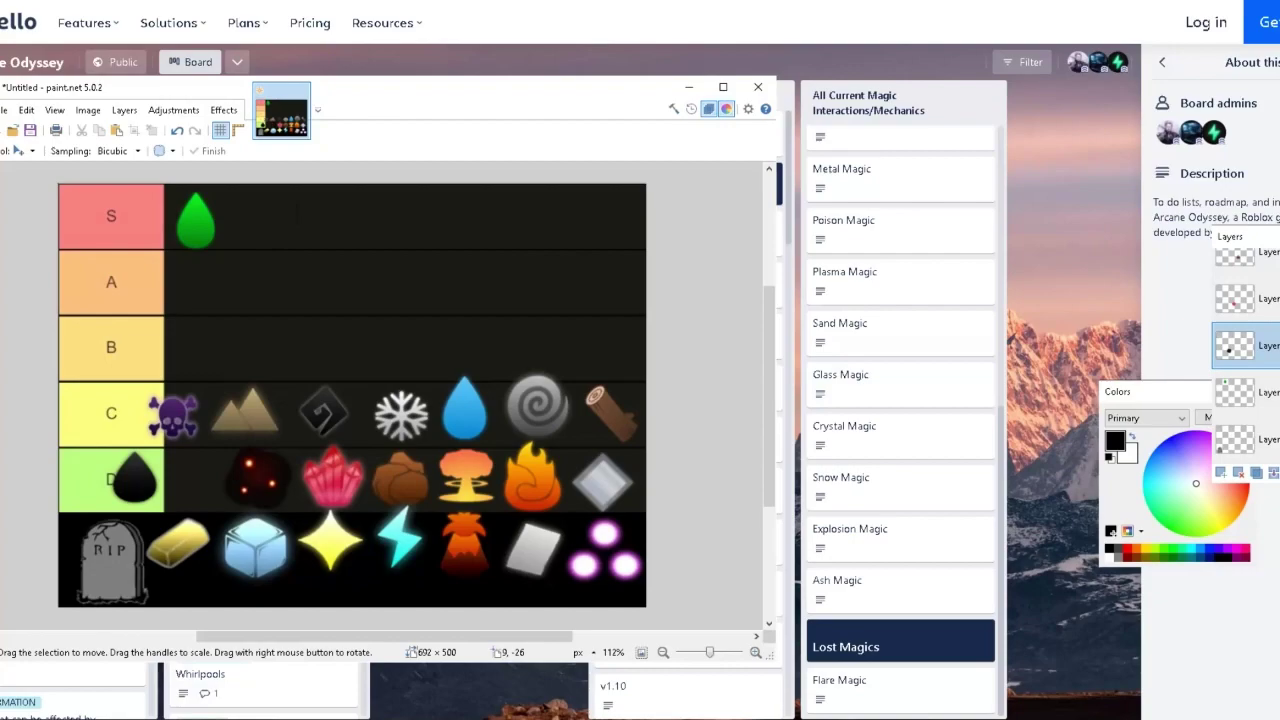
pyautogui.click(24, 150)
pyautogui.click(50, 190)
pyautogui.moveTo(253, 478); pyautogui.dragTo(201, 479)
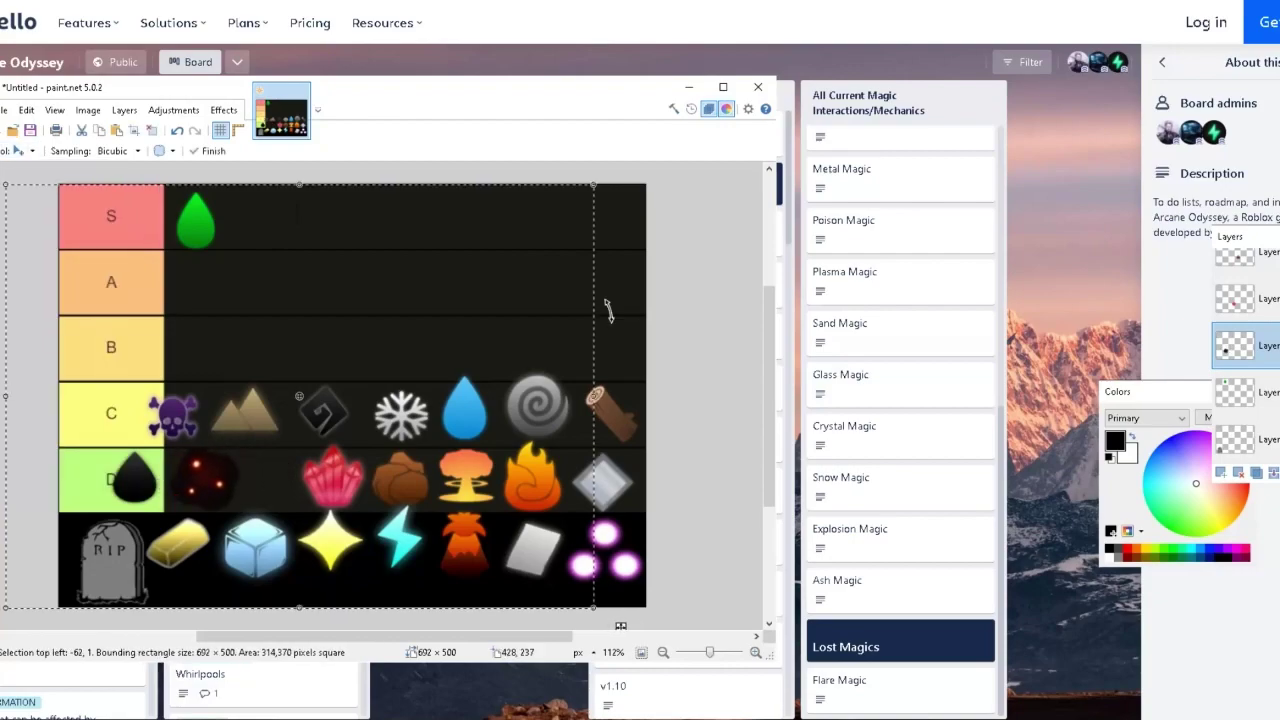
pyautogui.moveTo(597, 188); pyautogui.dragTo(572, 206)
pyautogui.moveTo(429, 453); pyautogui.dragTo(436, 446)
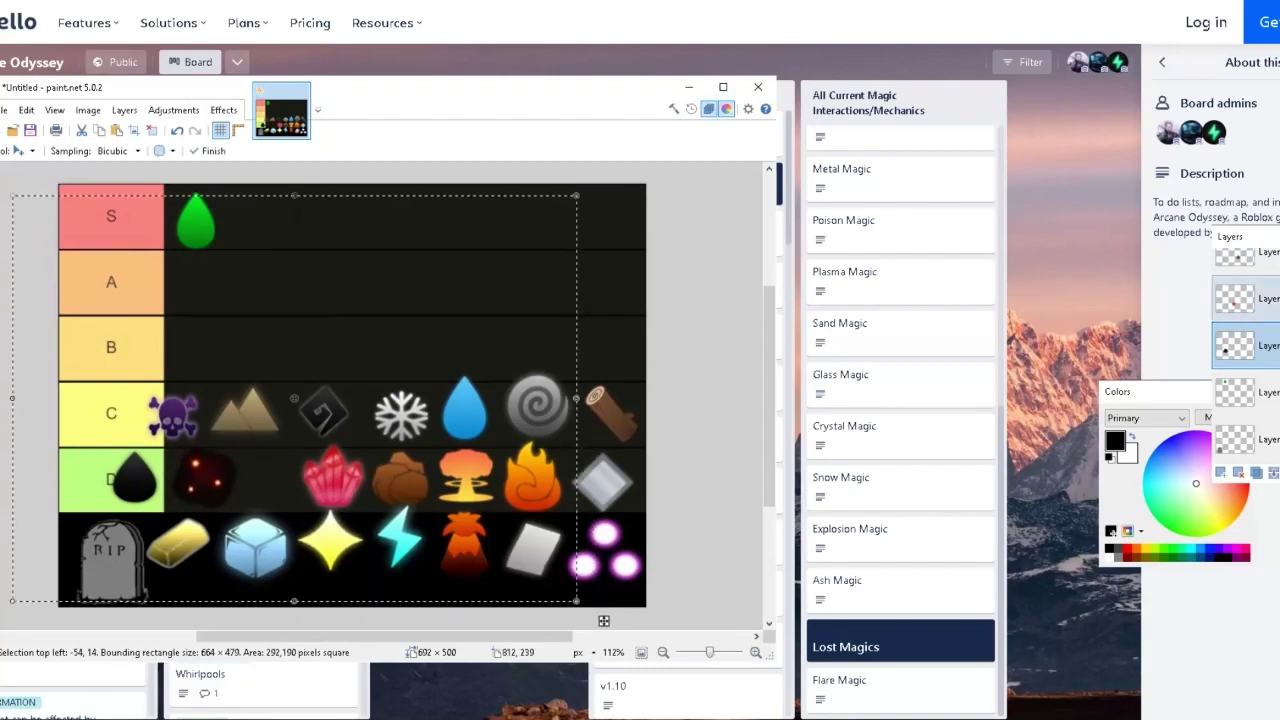
pyautogui.click(1254, 299)
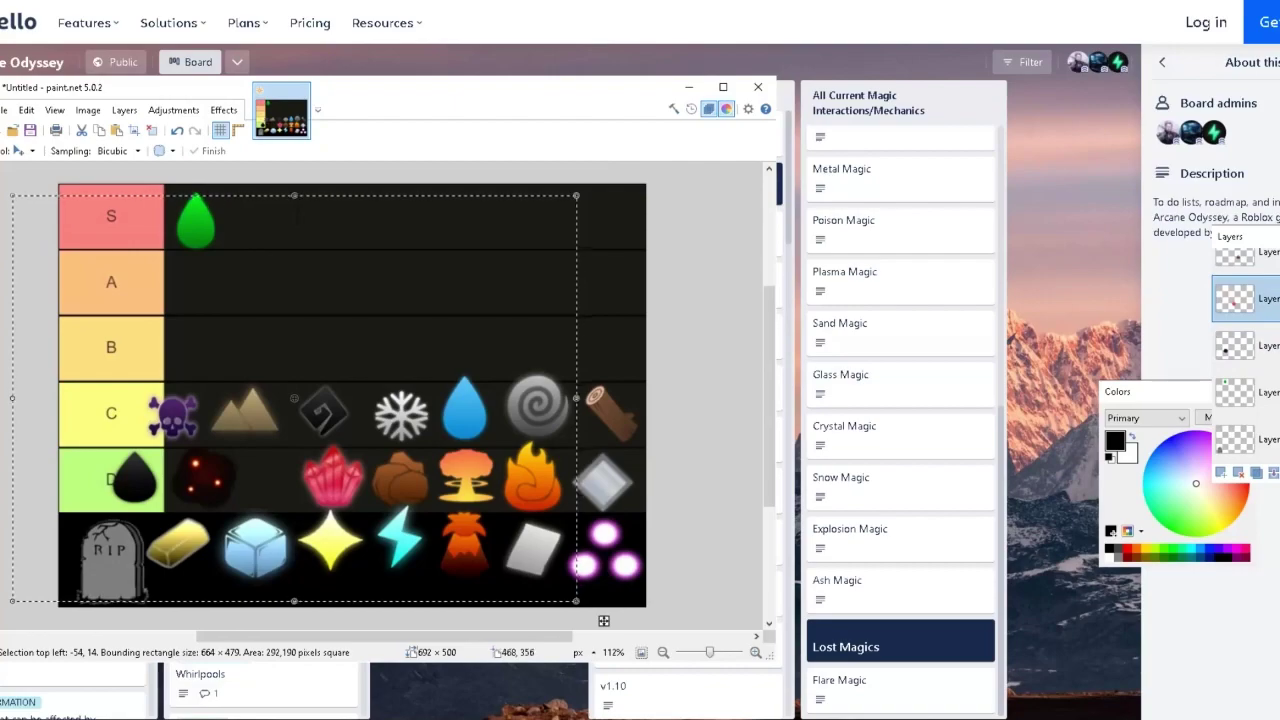
# Nudge the crystal icon slightly toward the ash icon in the D row with the Move Selected Pixels tool.
pyautogui.click(20, 150)
pyautogui.click(60, 216)
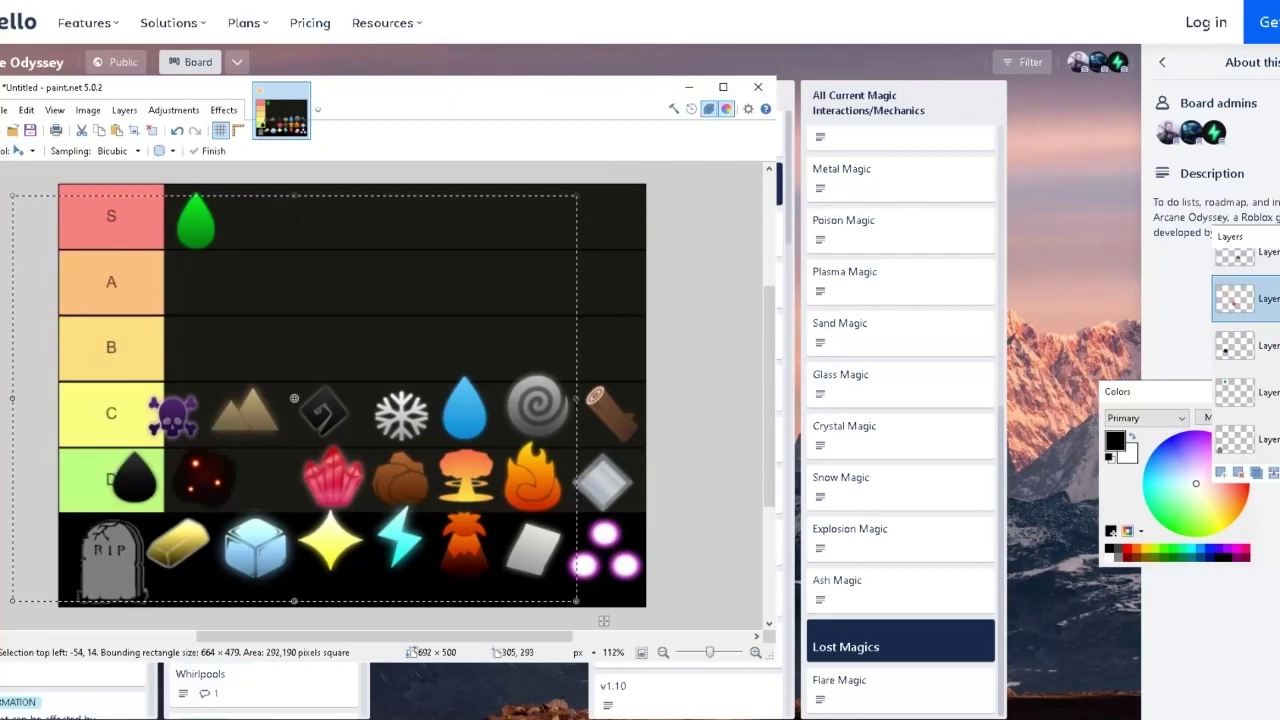
pyautogui.moveTo(604, 620)
pyautogui.mouseDown()
pyautogui.moveTo(628, 610)
pyautogui.moveTo(552, 578)
pyautogui.moveTo(557, 619)
pyautogui.moveTo(587, 618)
pyautogui.mouseUp()
# Switch to the Trello board, open the Crystal Magic card, and examine the Crystallized status effect's hit requirement and shatter damage.
pyautogui.click(900, 440)
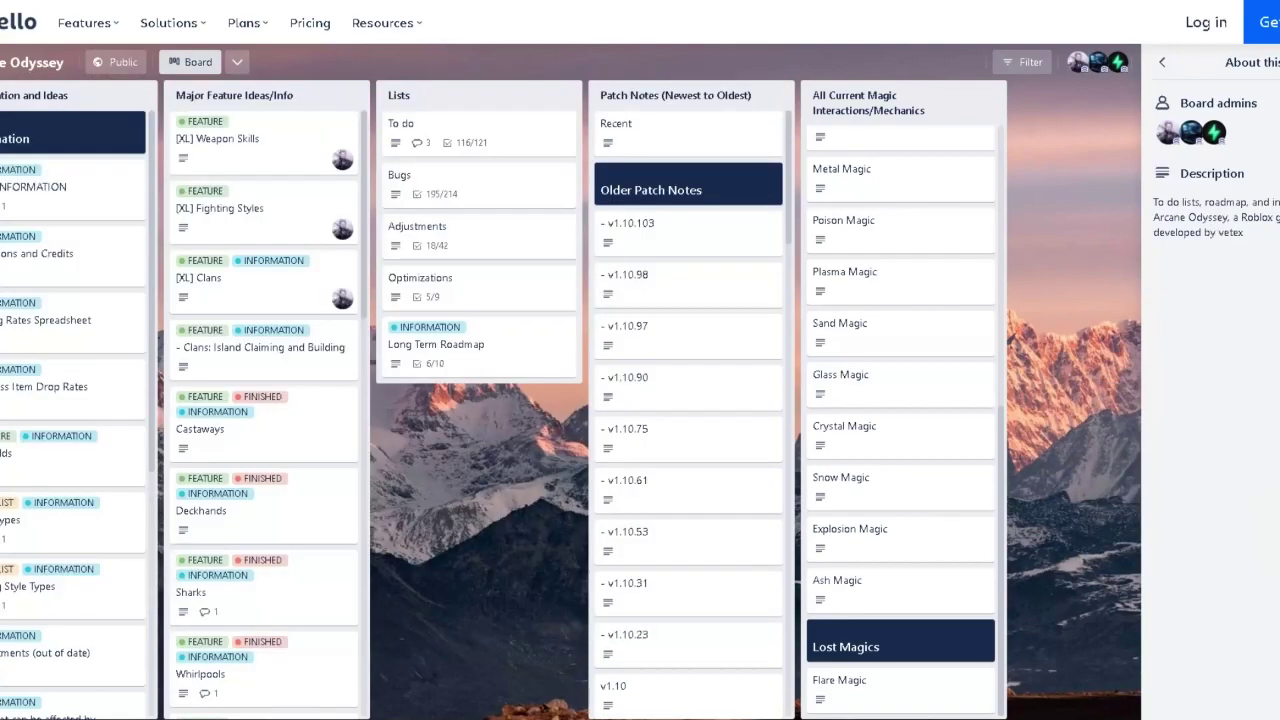
pyautogui.click(844, 432)
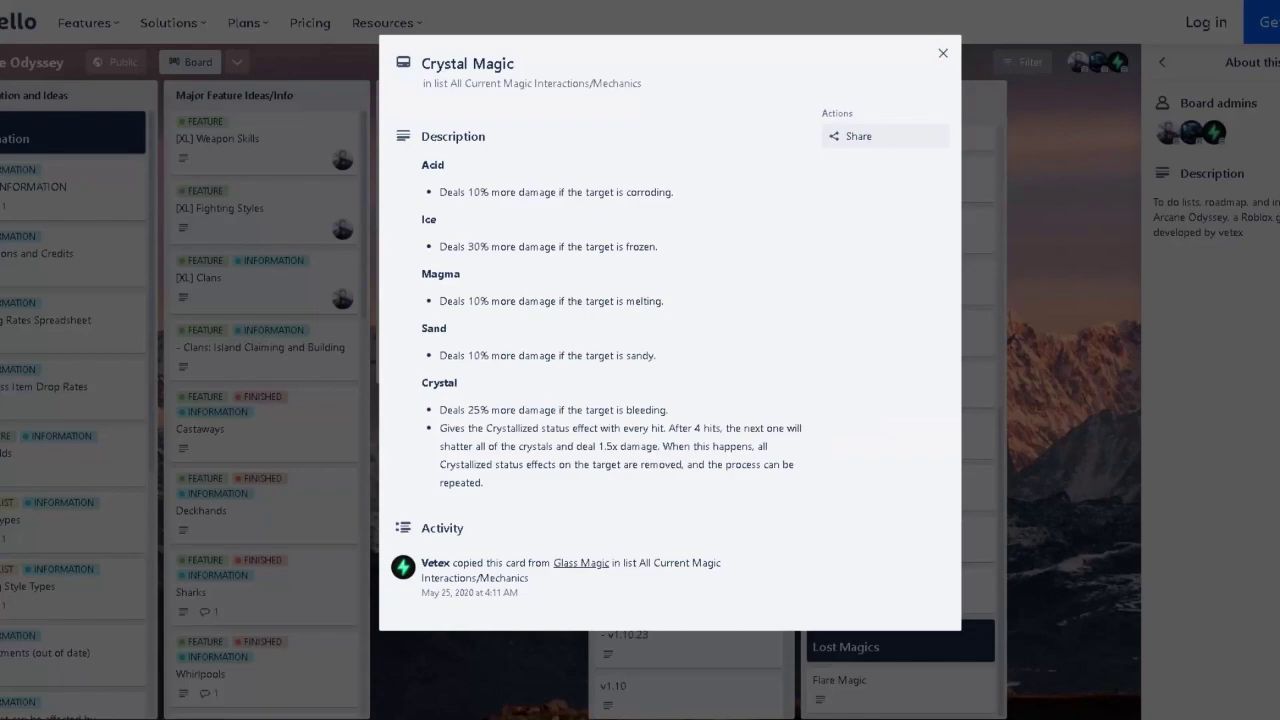
pyautogui.moveTo(682, 428); pyautogui.dragTo(780, 428)
pyautogui.moveTo(606, 446); pyautogui.dragTo(662, 446)
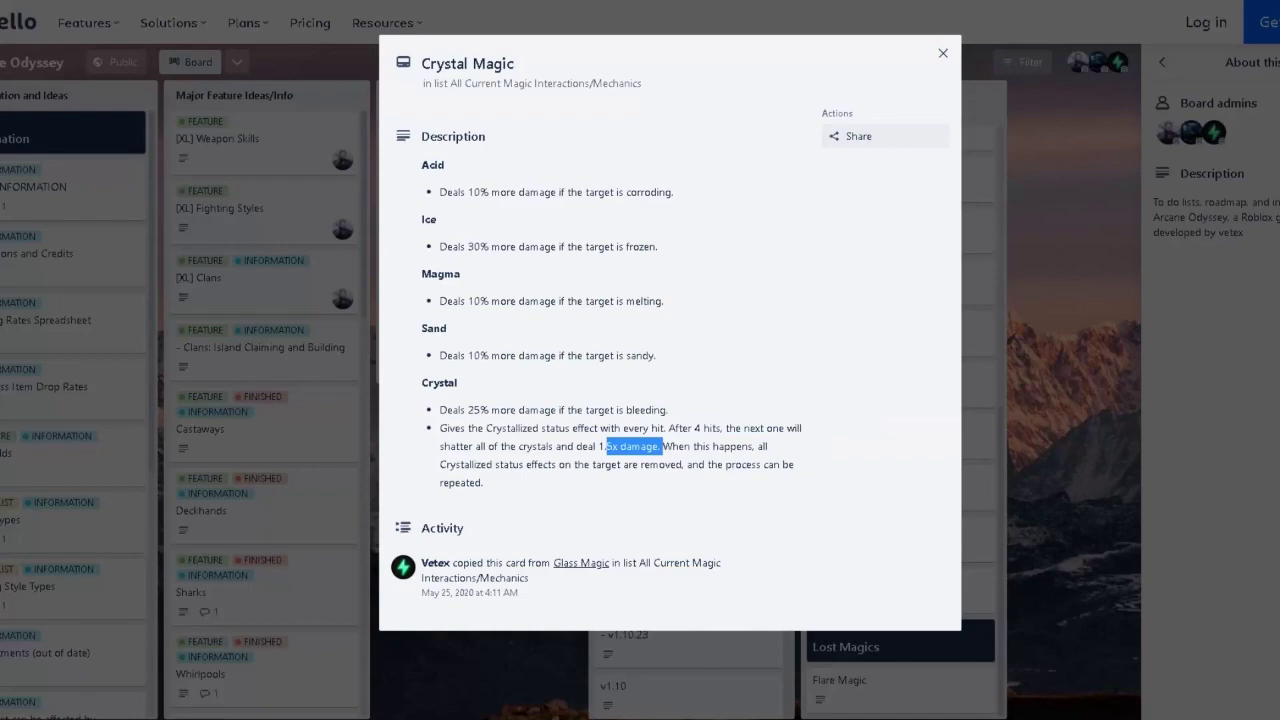
pyautogui.moveTo(598, 446); pyautogui.dragTo(694, 428)
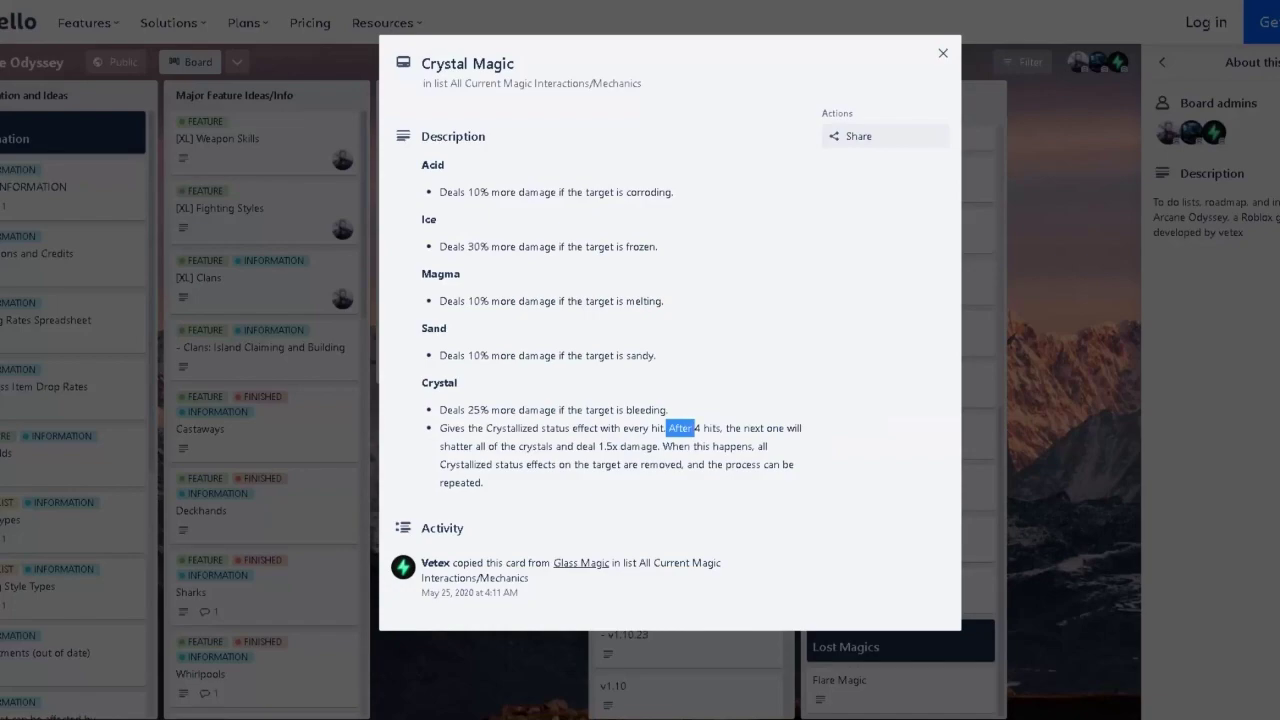
pyautogui.click(694, 428)
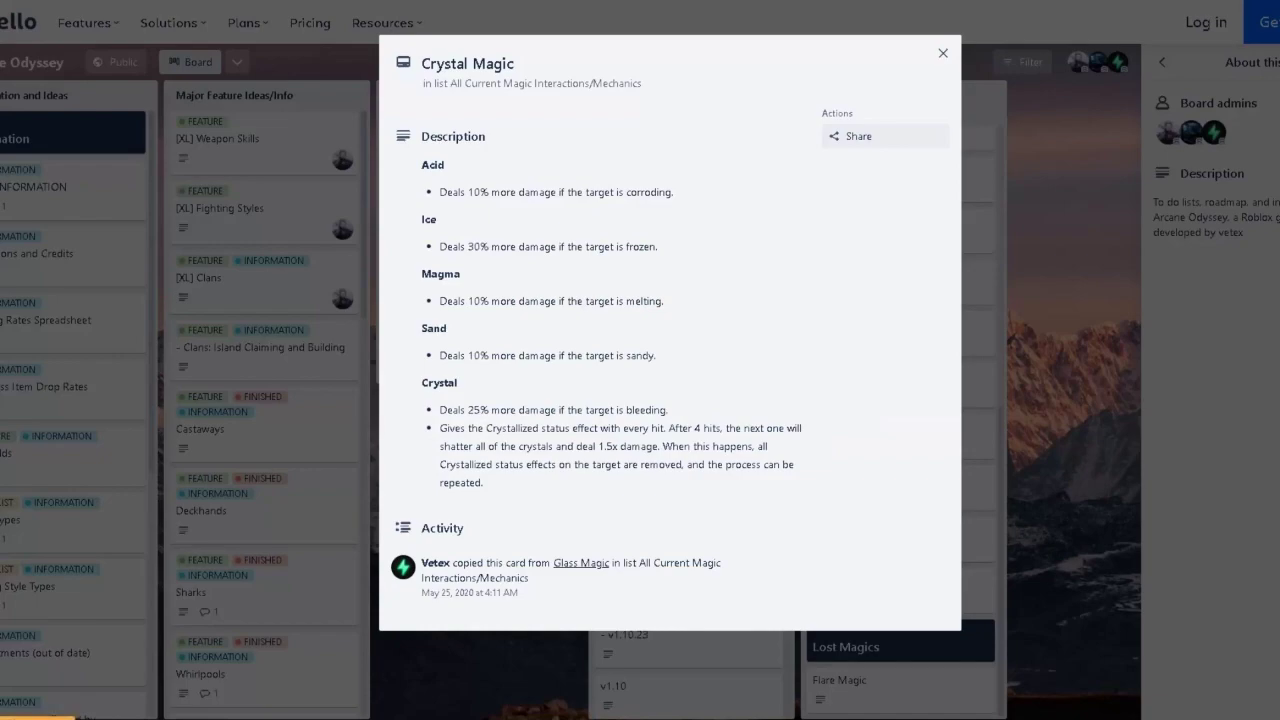
# In paint.net, move the crystal icon to the start of the B row and scale its selection to 650 × 475.
pyautogui.click(333, 718)
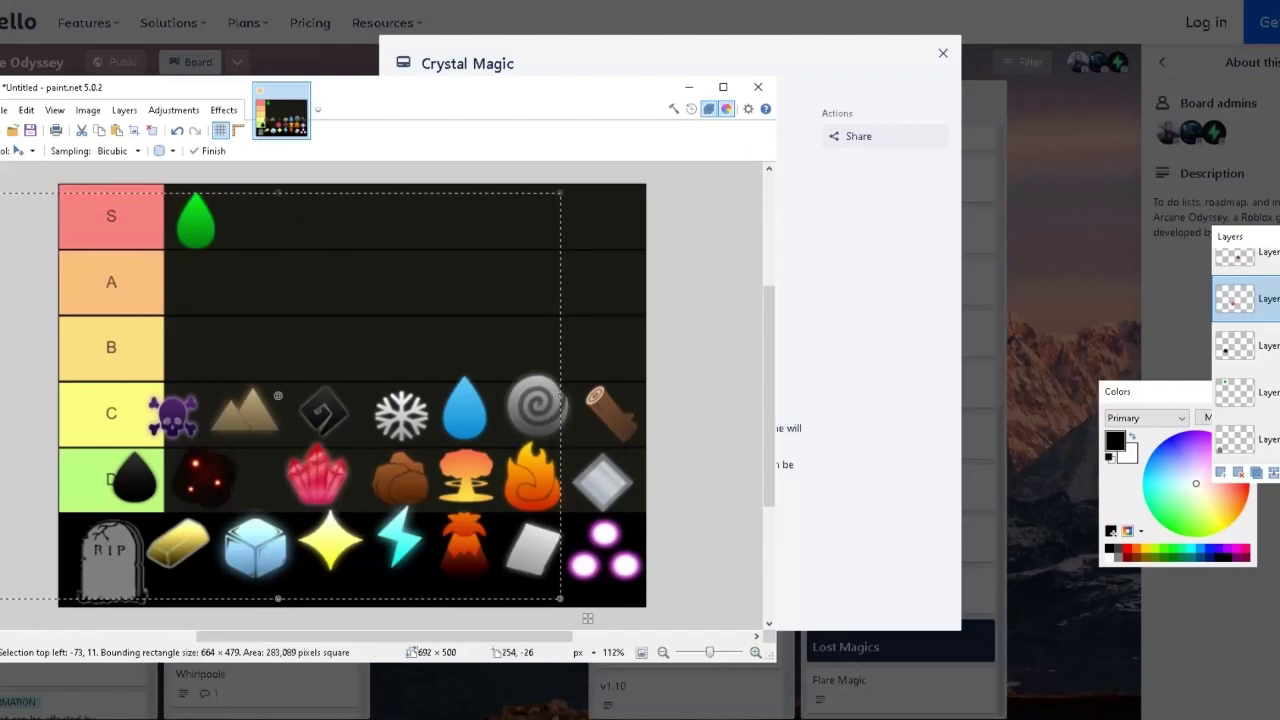
pyautogui.click(24, 150)
pyautogui.click(53, 187)
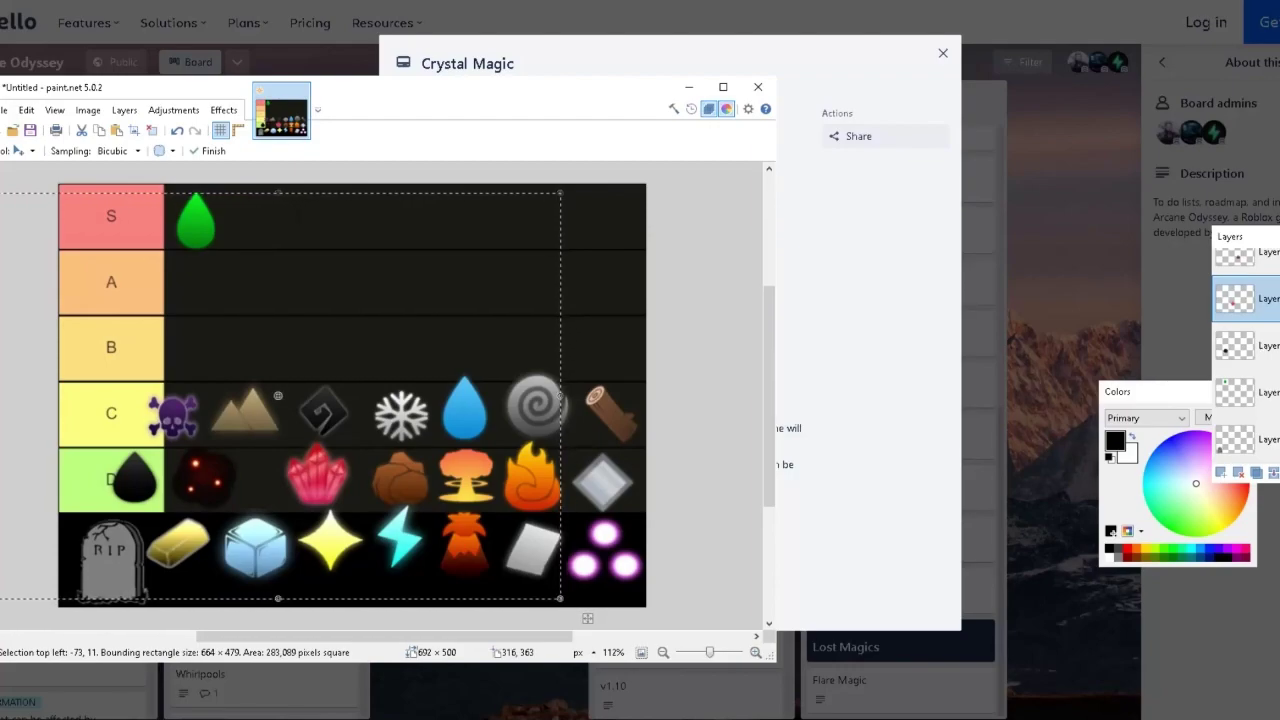
pyautogui.moveTo(326, 490); pyautogui.dragTo(213, 363)
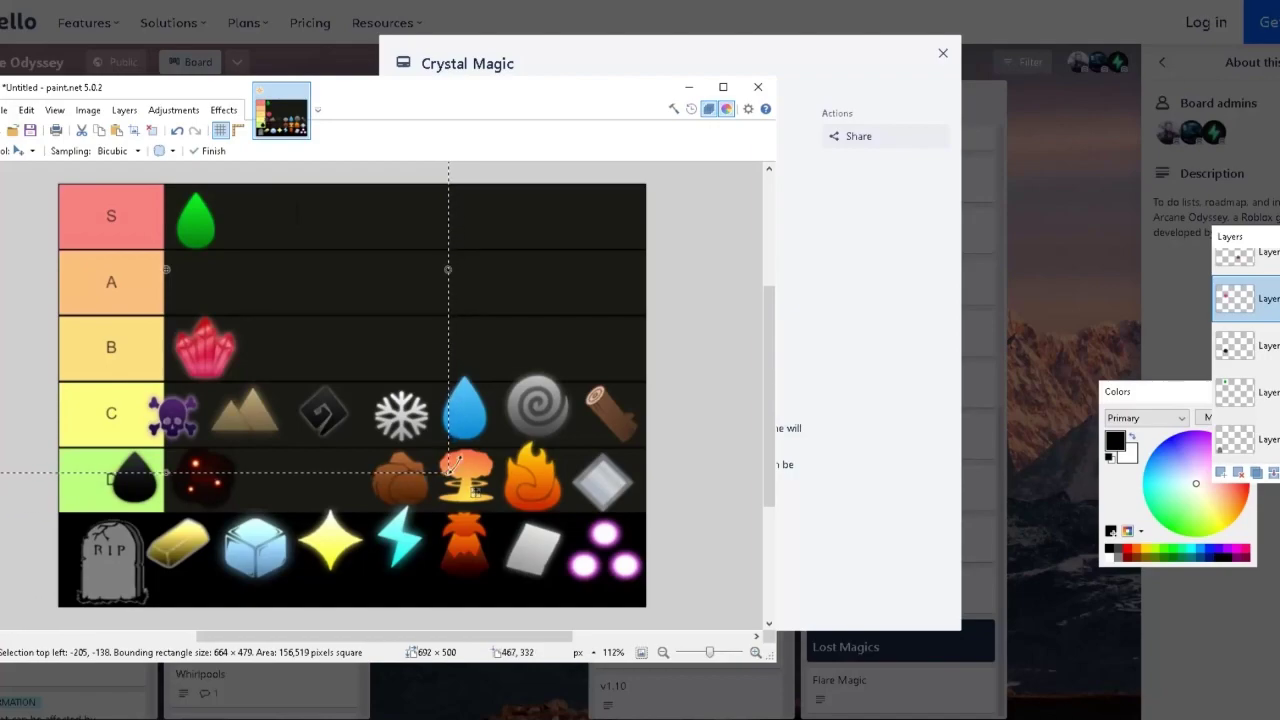
pyautogui.moveTo(475, 491); pyautogui.dragTo(465, 492)
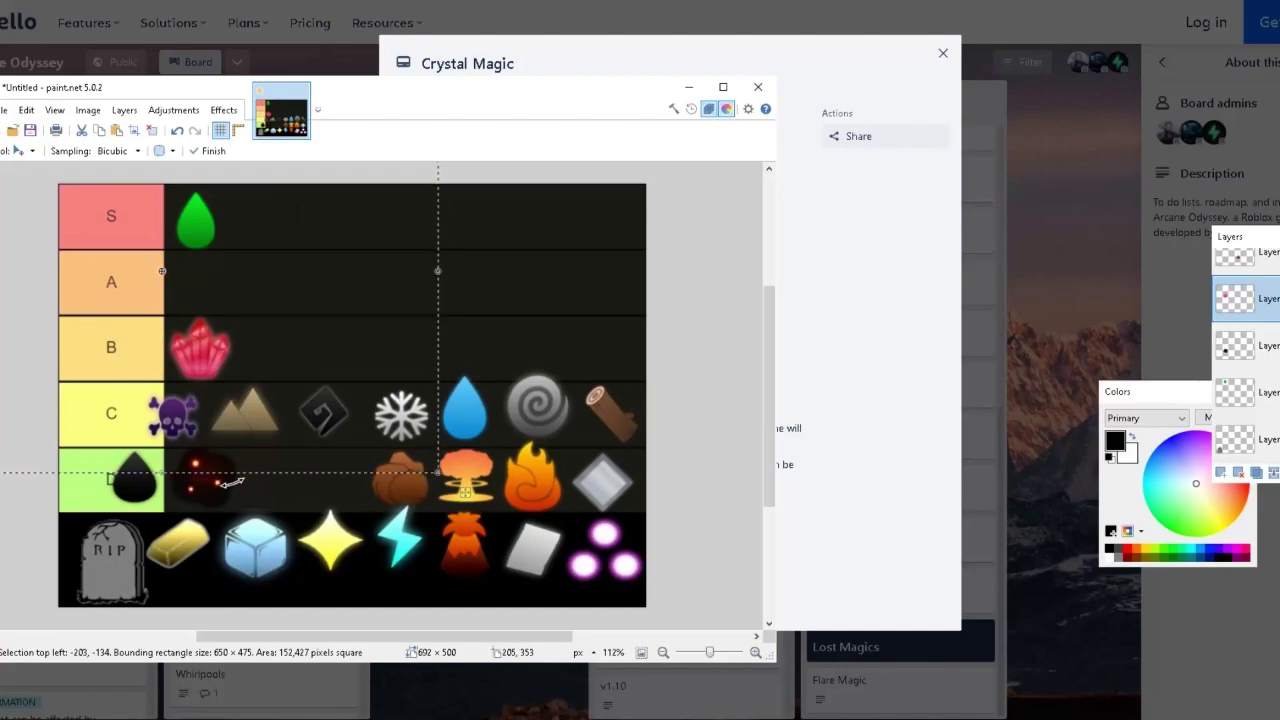
# Clear the crystal layer's selection by using the Magic Wand outside the canvas.
pyautogui.click(25, 150)
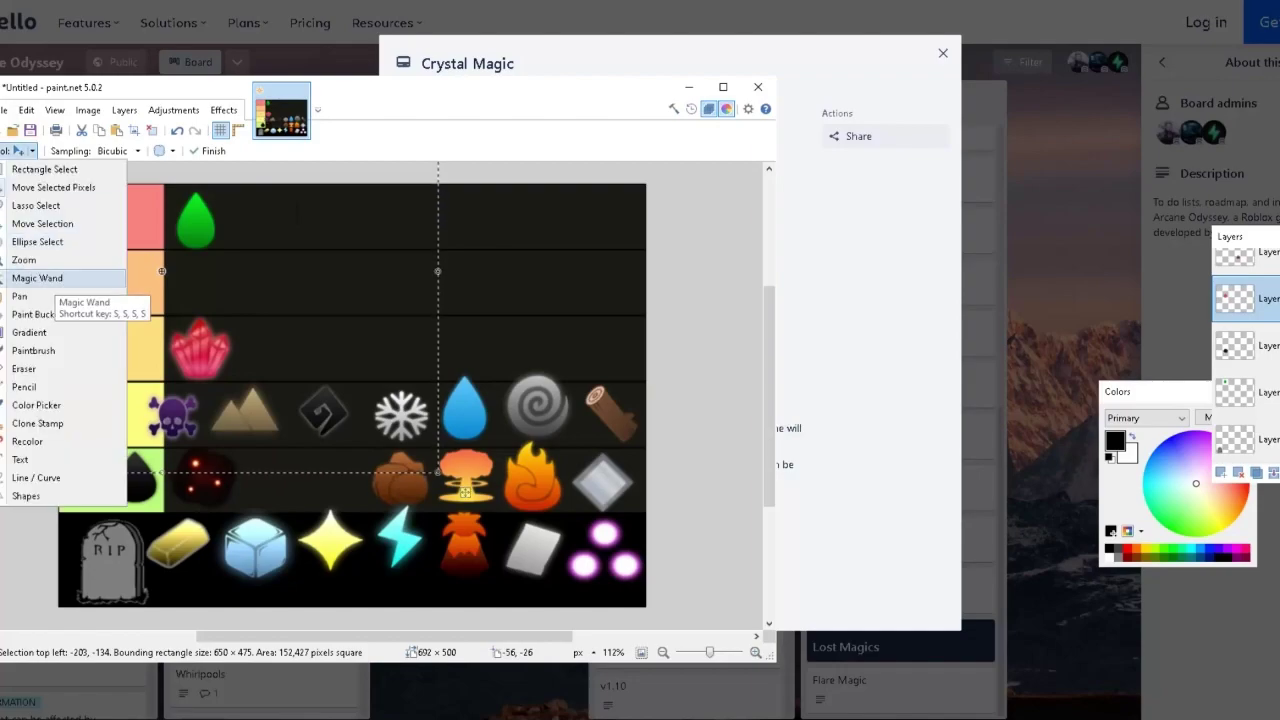
pyautogui.click(40, 273)
pyautogui.click(719, 381)
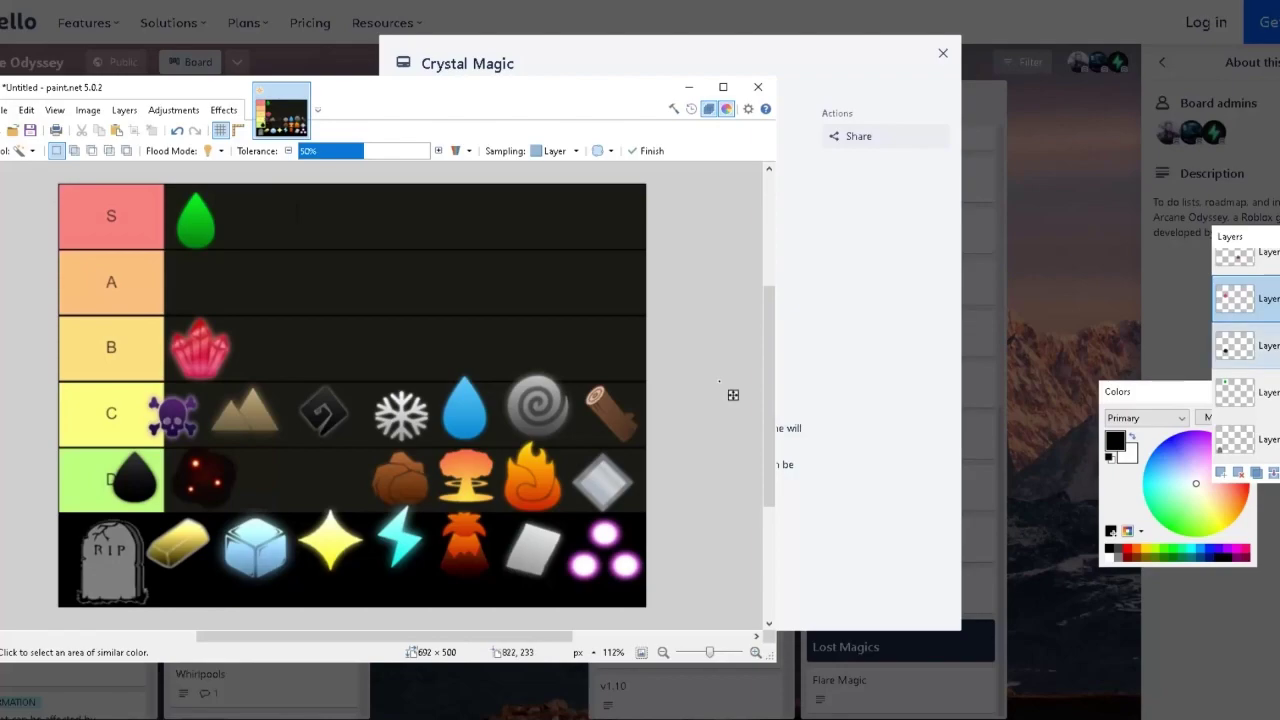
# Activate the earth icon's layer and move the brown rock icon closer to the ash icon in the D row.
pyautogui.scroll(2, 1246, 338)
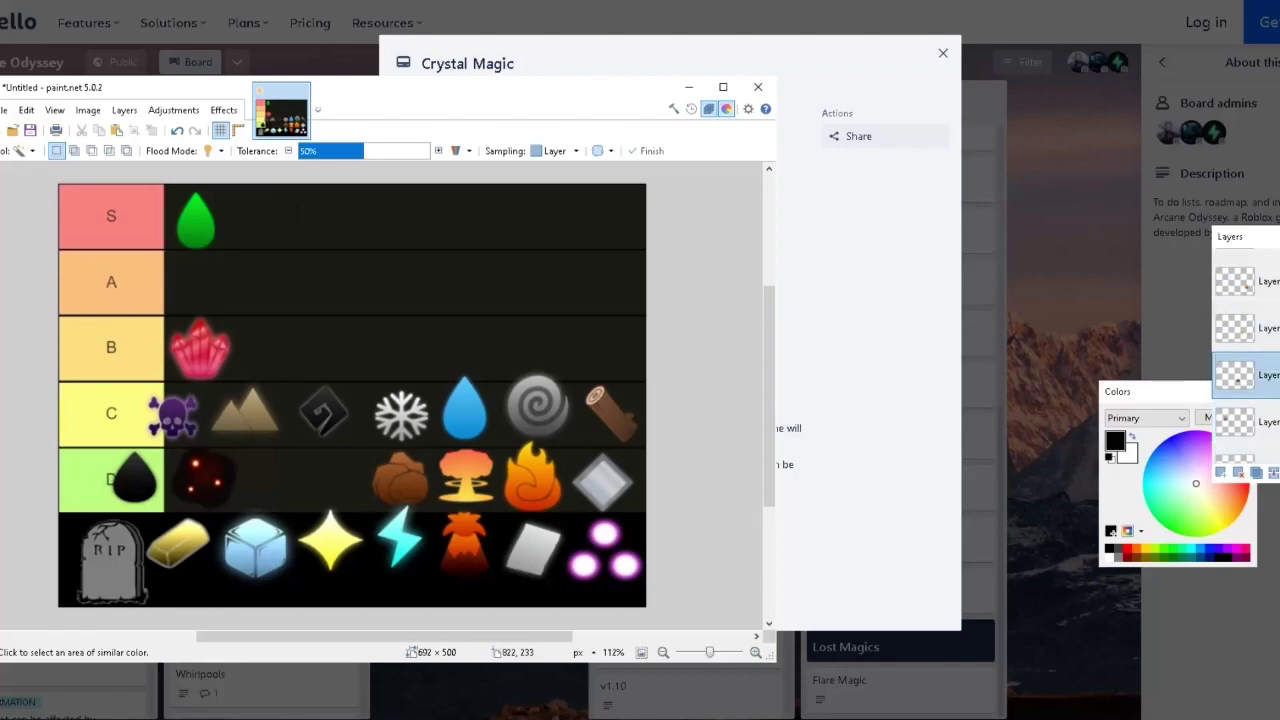
pyautogui.click(24, 150)
pyautogui.click(86, 224)
pyautogui.moveTo(391, 438)
pyautogui.mouseDown()
pyautogui.moveTo(353, 433)
pyautogui.moveTo(377, 437)
pyautogui.moveTo(367, 440)
pyautogui.mouseUp()
pyautogui.click(24, 150)
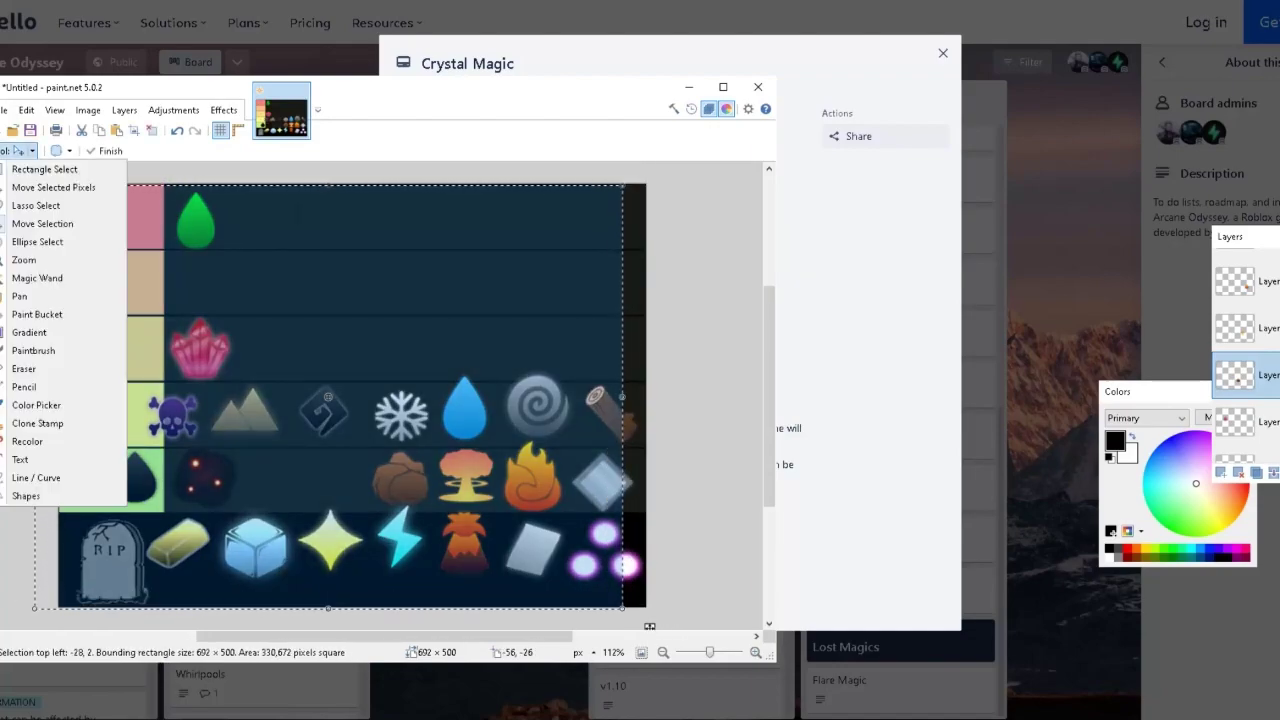
pyautogui.click(40, 188)
pyautogui.moveTo(400, 480); pyautogui.dragTo(310, 474)
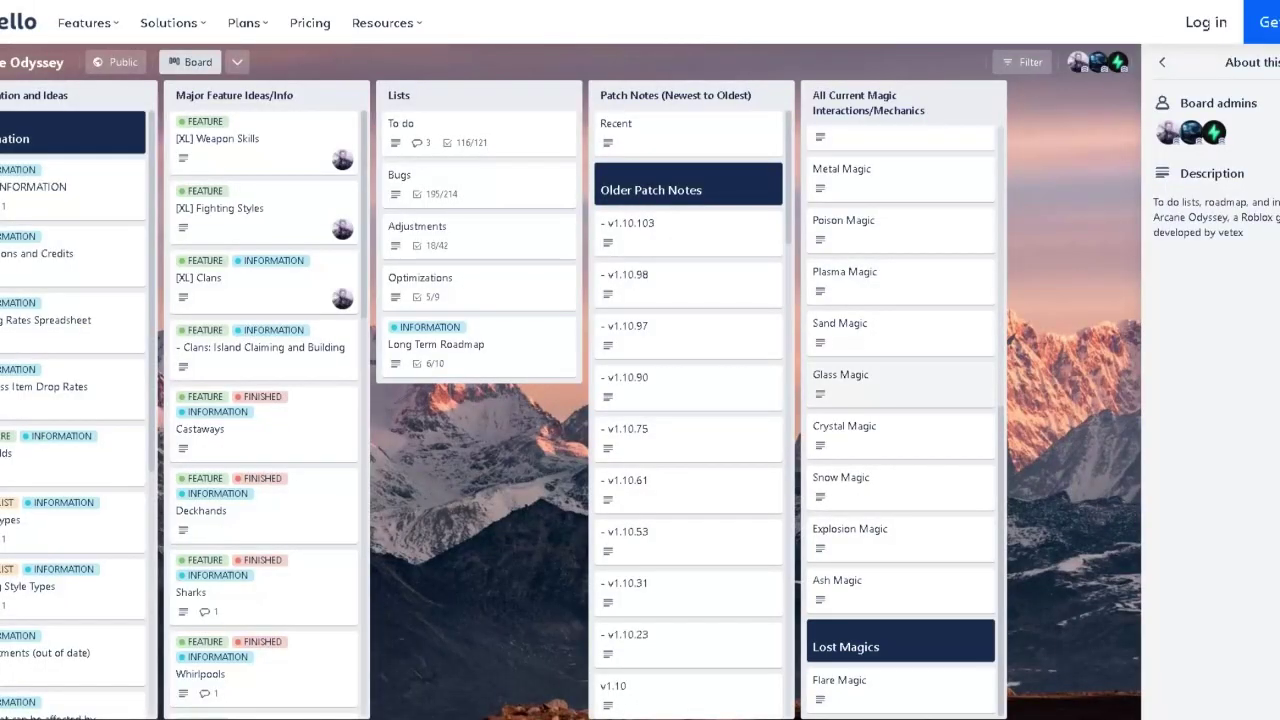
# Open the Earth Magic card on the Trello board, examine its Bleeding status effect, then close and reopen the card.
pyautogui.scroll(3, 900, 400)
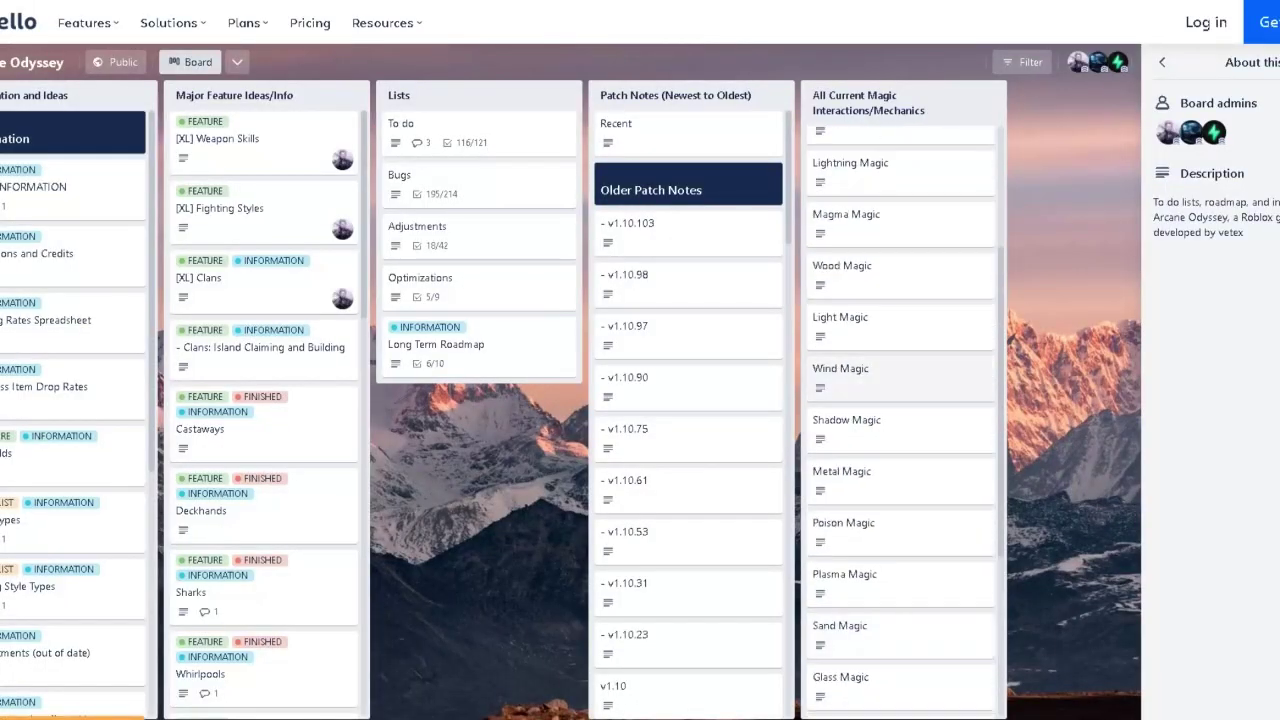
pyautogui.scroll(3, 900, 420)
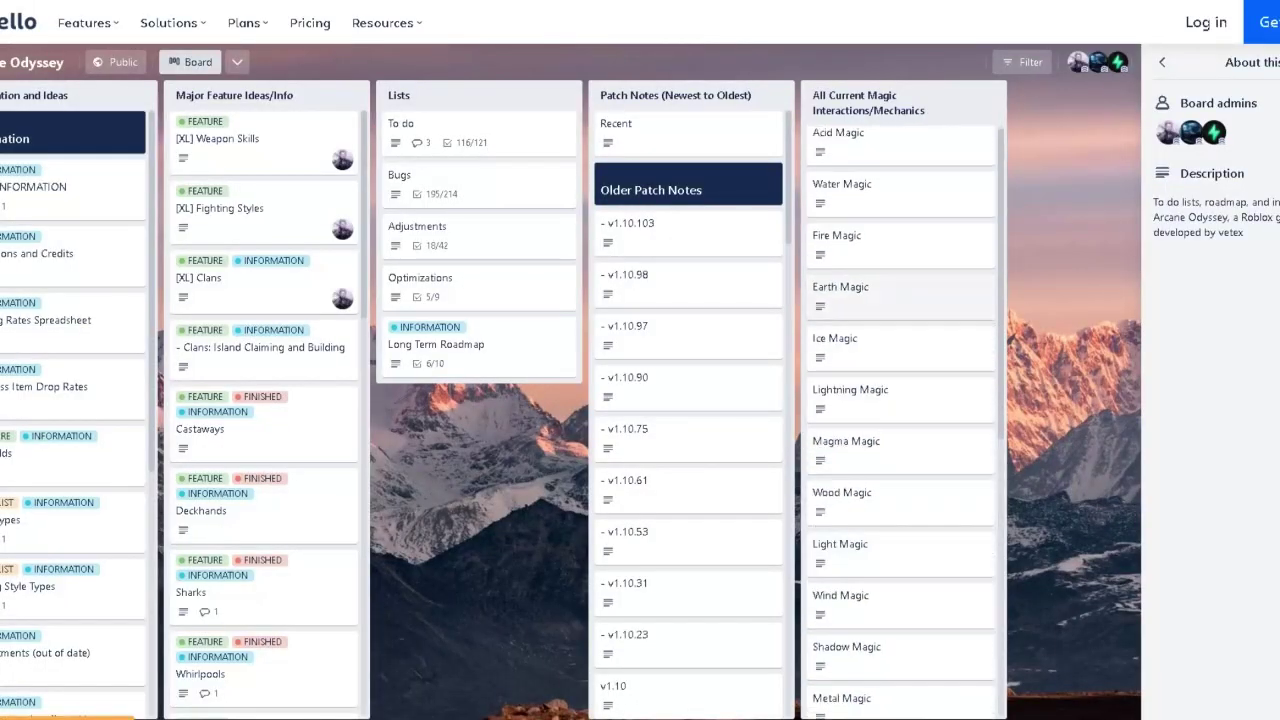
pyautogui.click(860, 292)
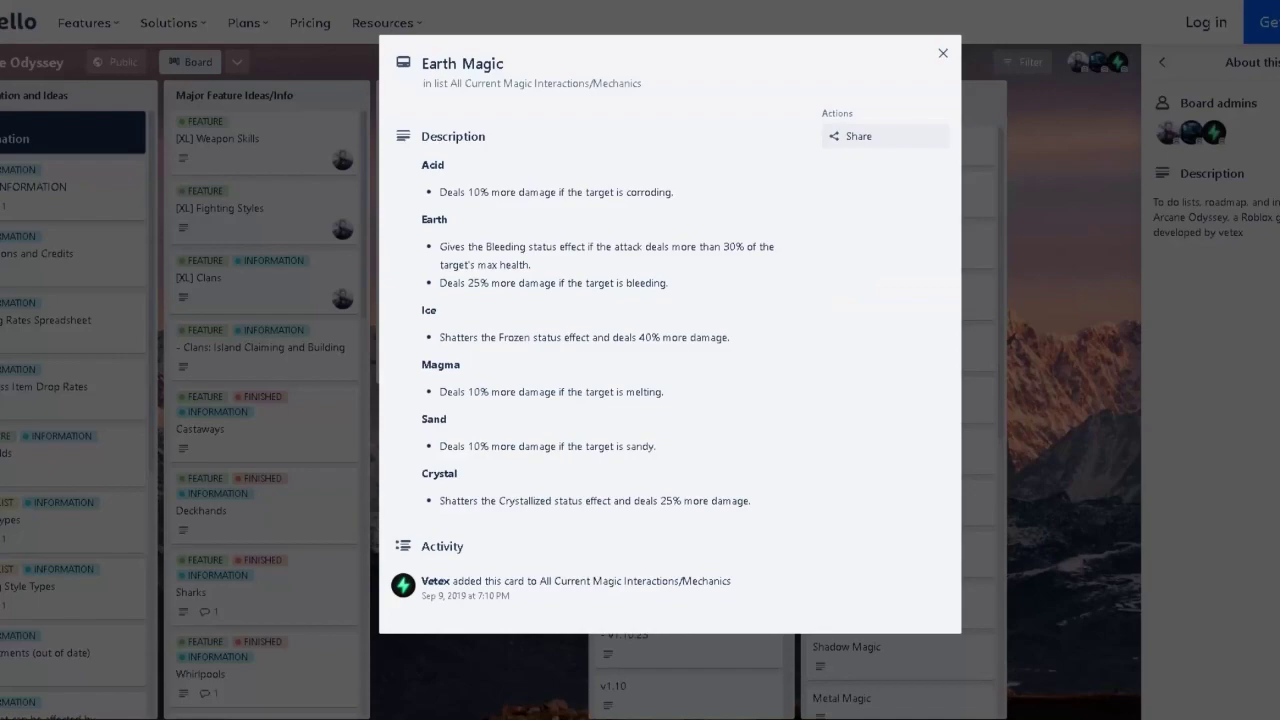
pyautogui.moveTo(486, 246); pyautogui.dragTo(600, 246)
pyautogui.click(600, 247)
pyautogui.click(942, 53)
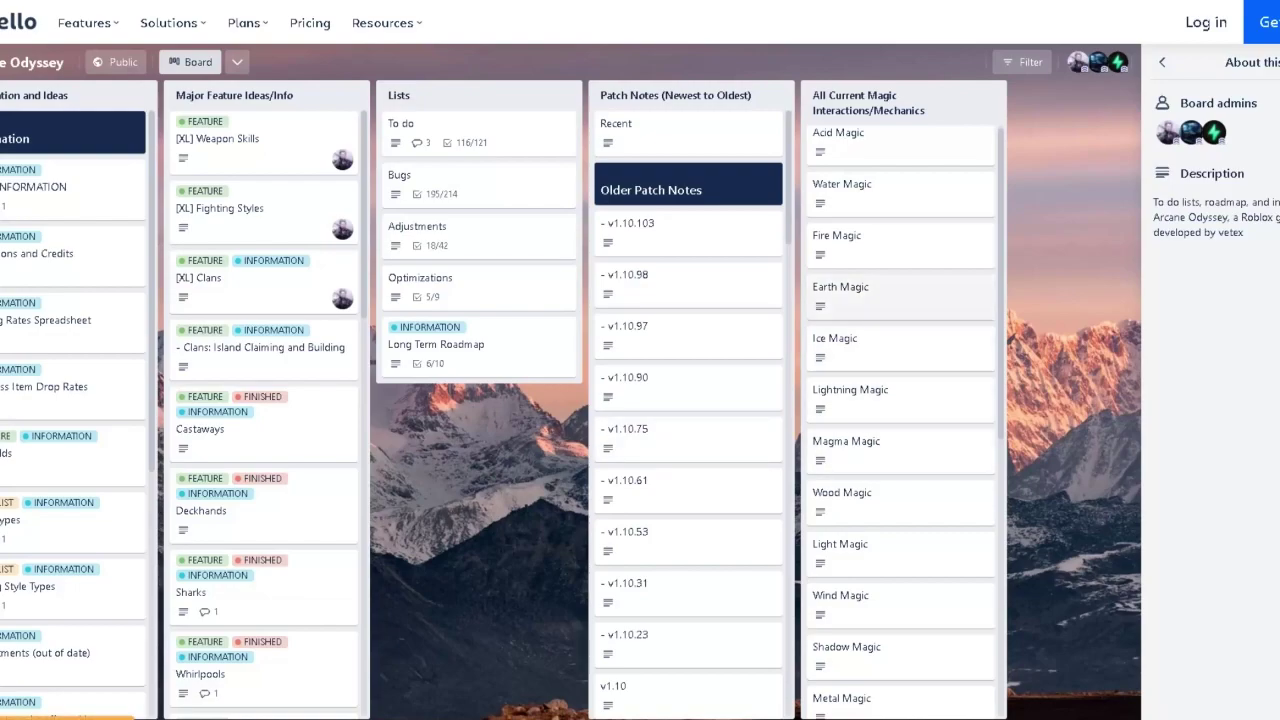
pyautogui.click(880, 292)
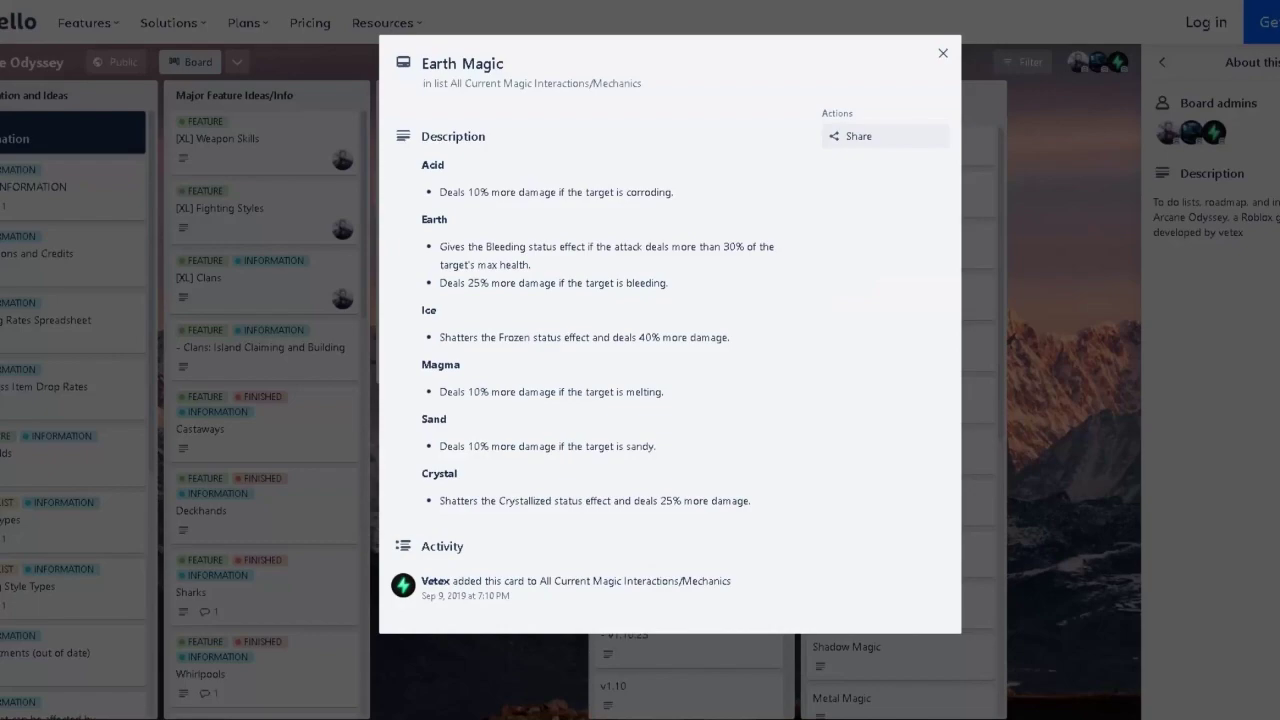
# In paint.net, move the earth icon into the C row between the poison and sand icons, and clear its selection.
pyautogui.click(332, 680)
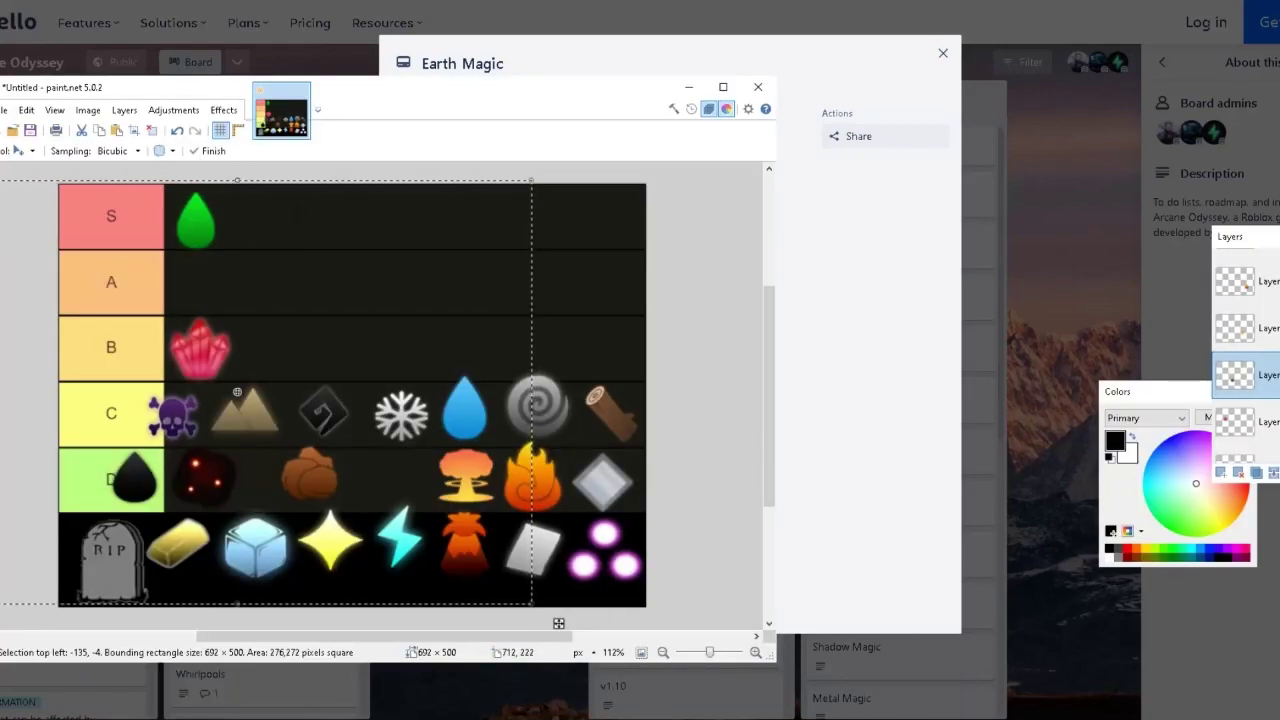
pyautogui.moveTo(311, 493); pyautogui.dragTo(176, 400)
pyautogui.moveTo(414, 556); pyautogui.dragTo(450, 563)
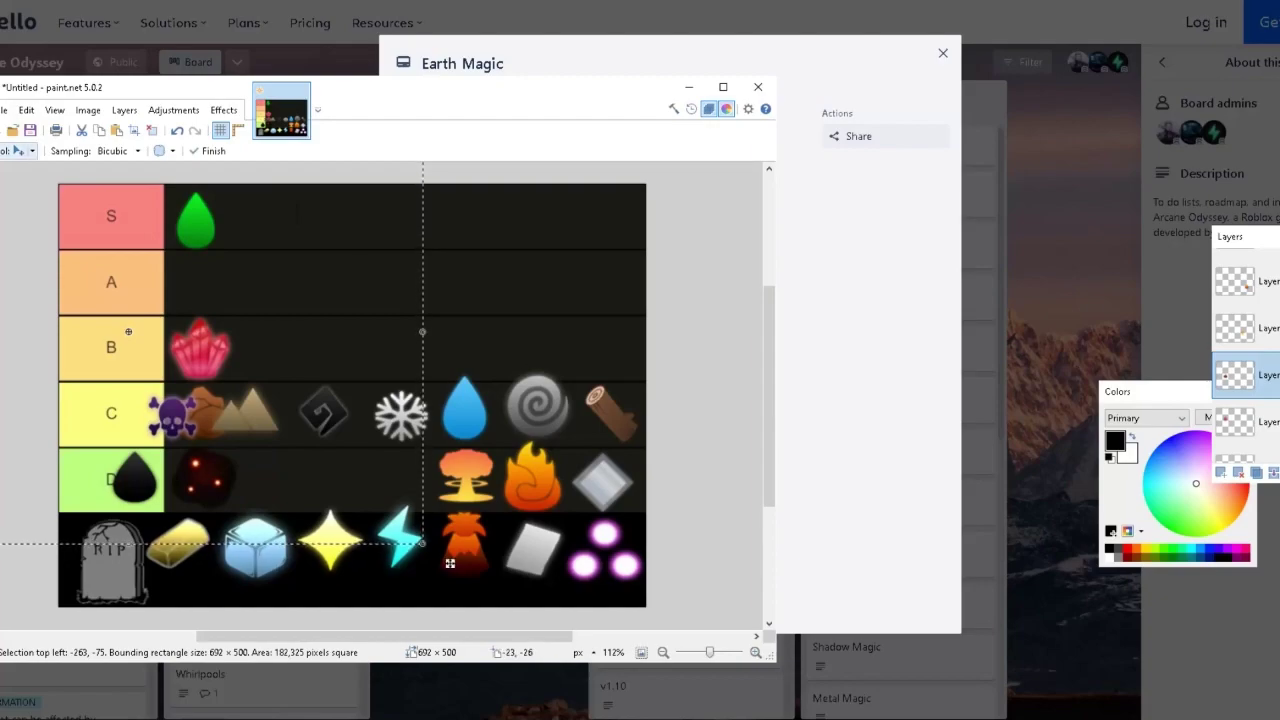
pyautogui.click(20, 150)
pyautogui.click(66, 278)
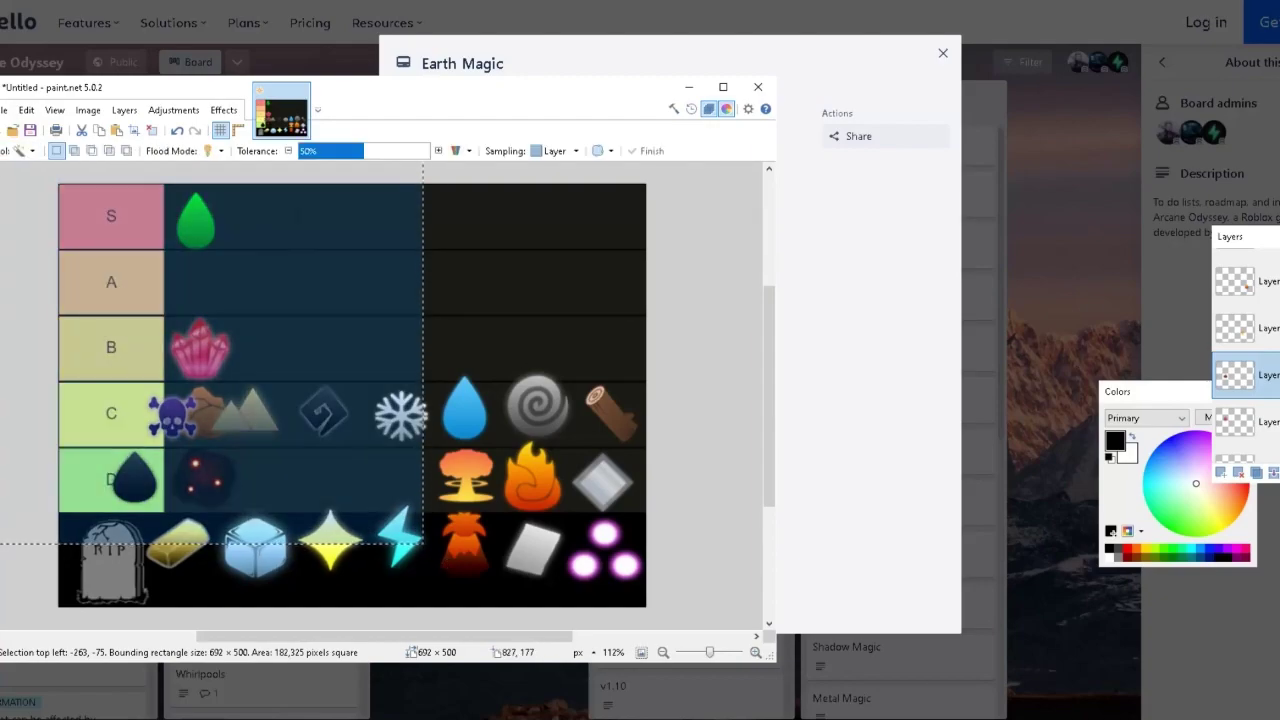
pyautogui.click(700, 340)
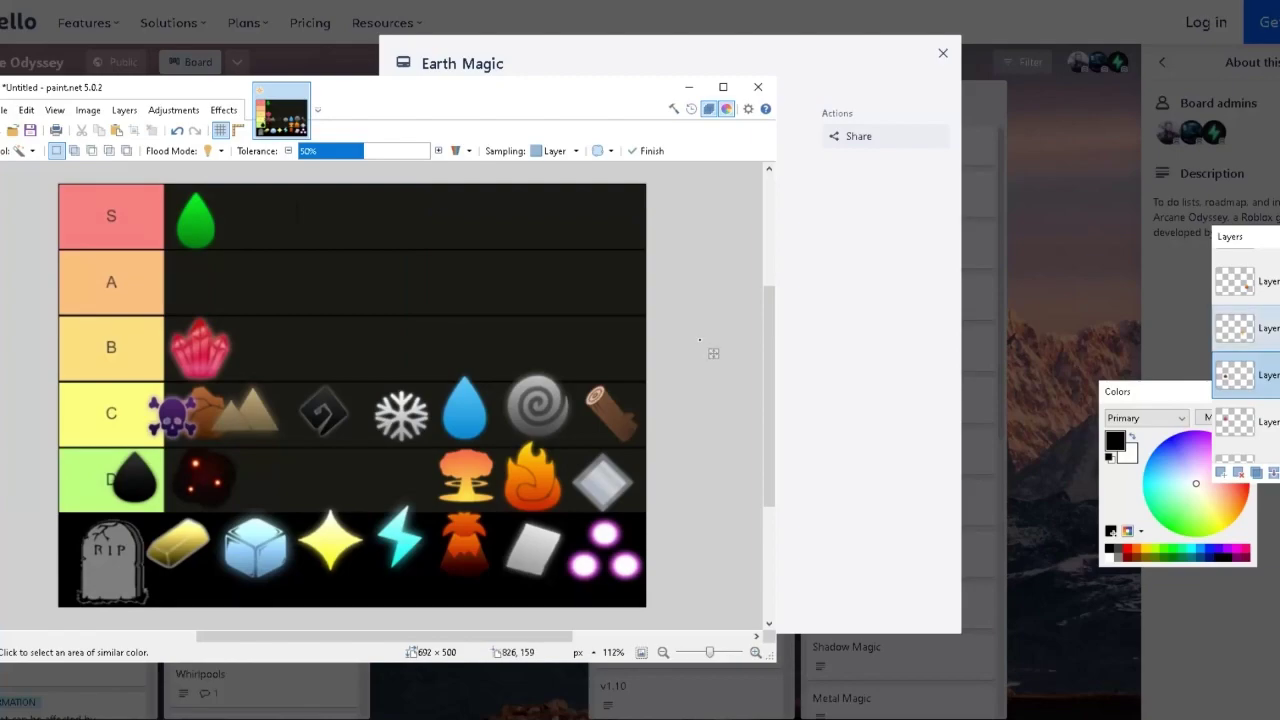
# Activate the explosion icon's layer and move the mushroom-cloud icon next to the ash icon in the D row.
pyautogui.click(1240, 328)
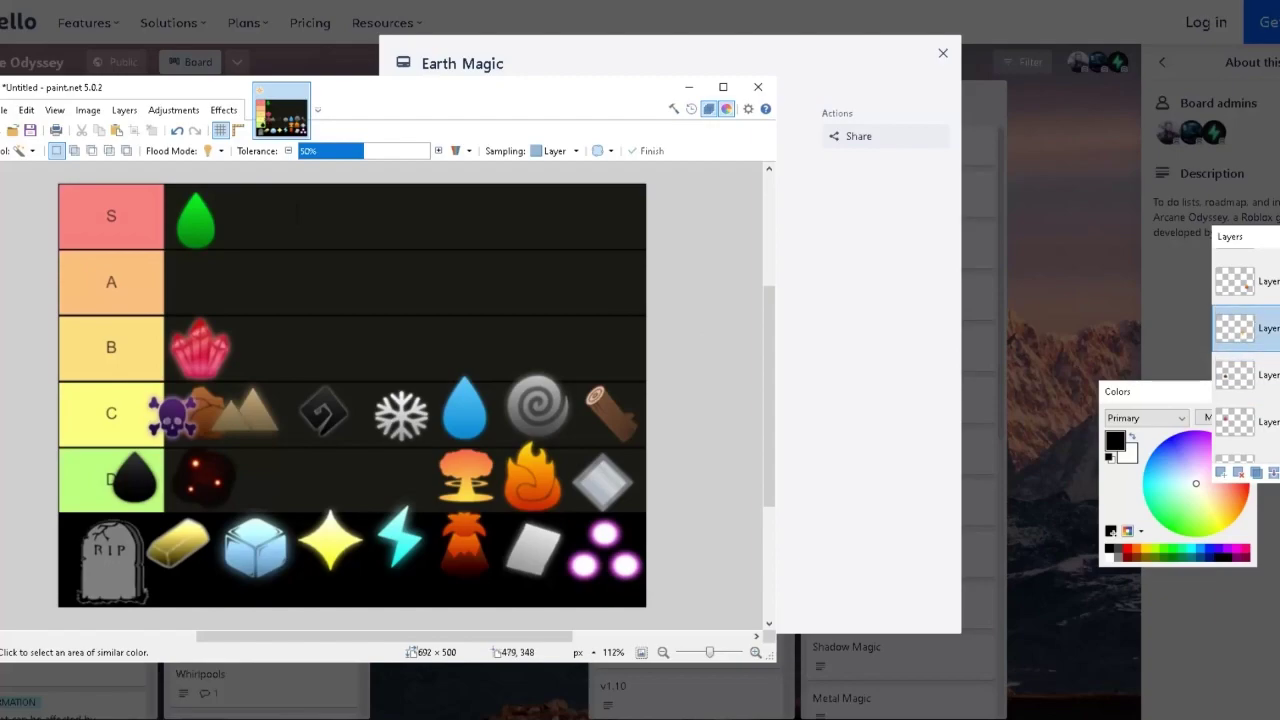
pyautogui.click(22, 150)
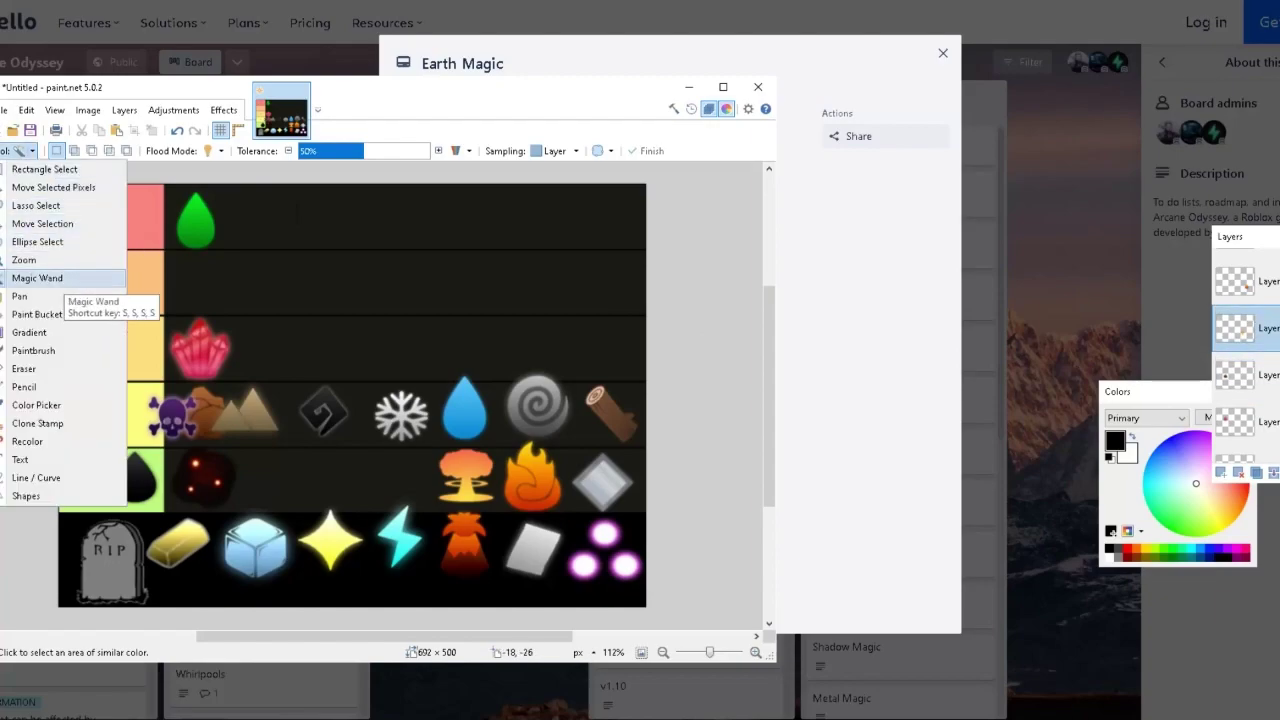
pyautogui.click(100, 274)
pyautogui.click(22, 150)
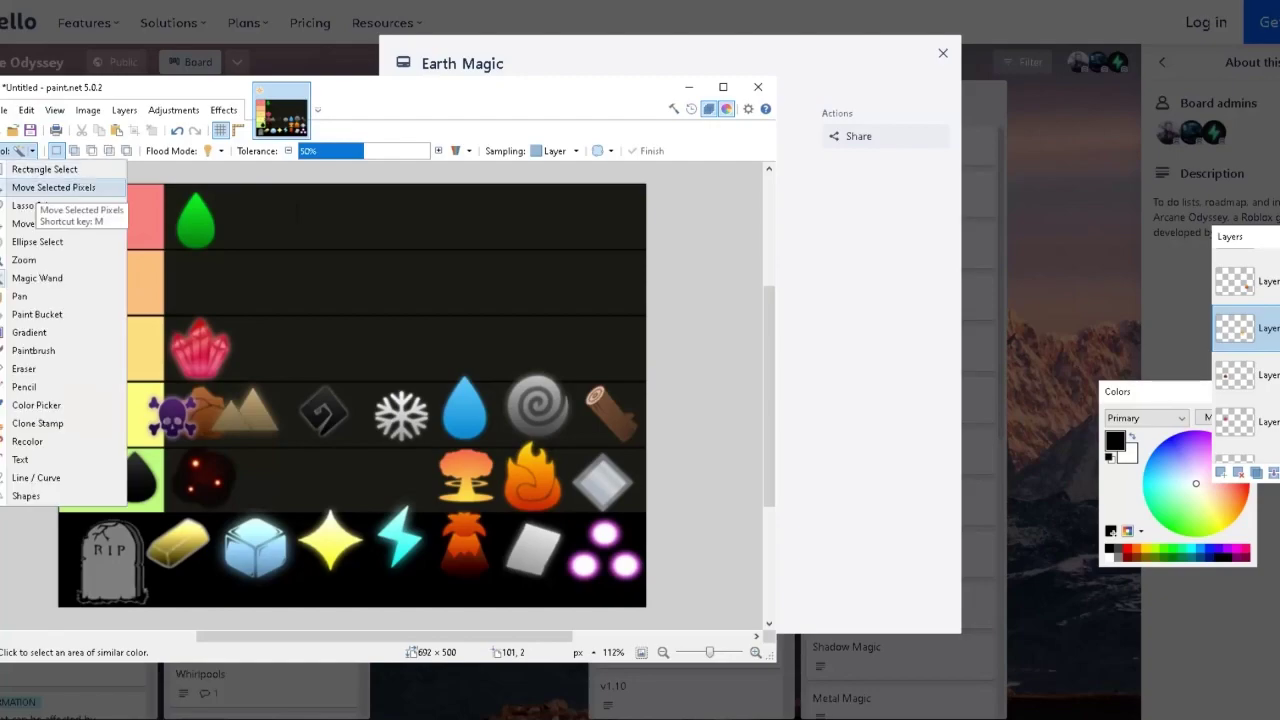
pyautogui.click(70, 200)
pyautogui.moveTo(444, 473)
pyautogui.mouseDown()
pyautogui.moveTo(430, 459)
pyautogui.moveTo(266, 462)
pyautogui.mouseUp()
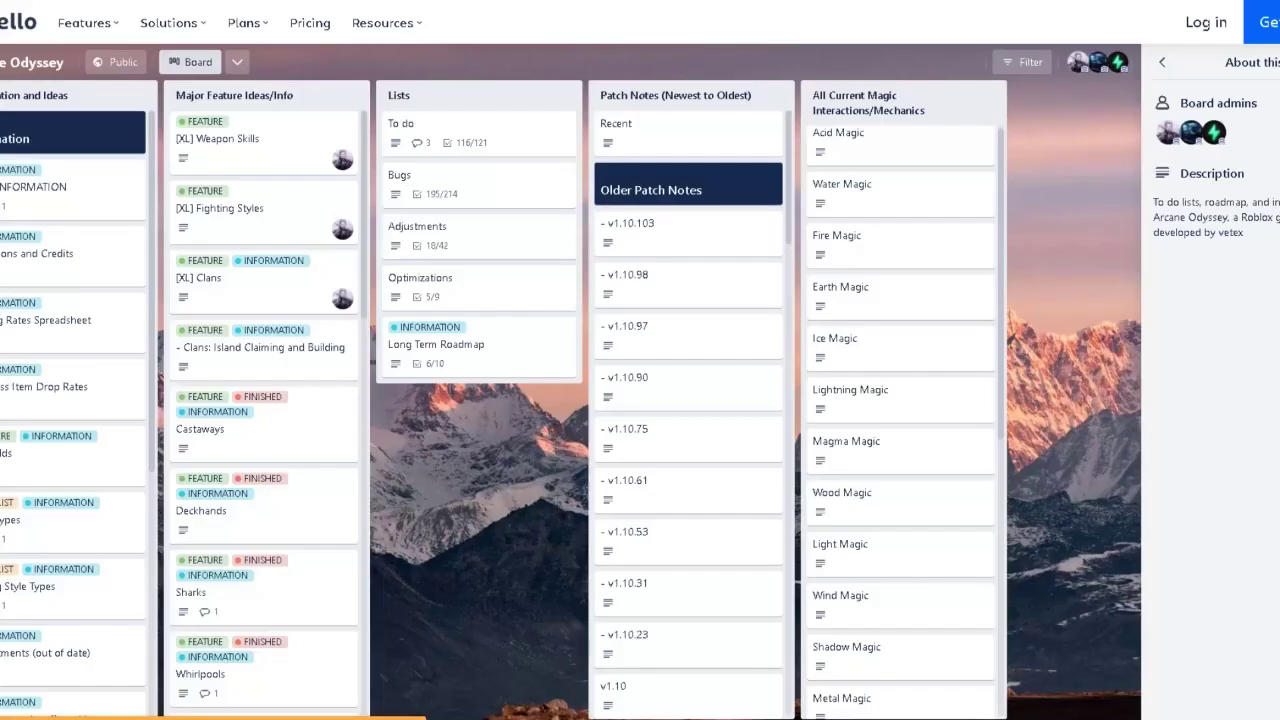
# Open the Explosion Magic card on the Trello board and examine the Charred status effect in its Explosion section.
pyautogui.scroll(-5, 900, 420)
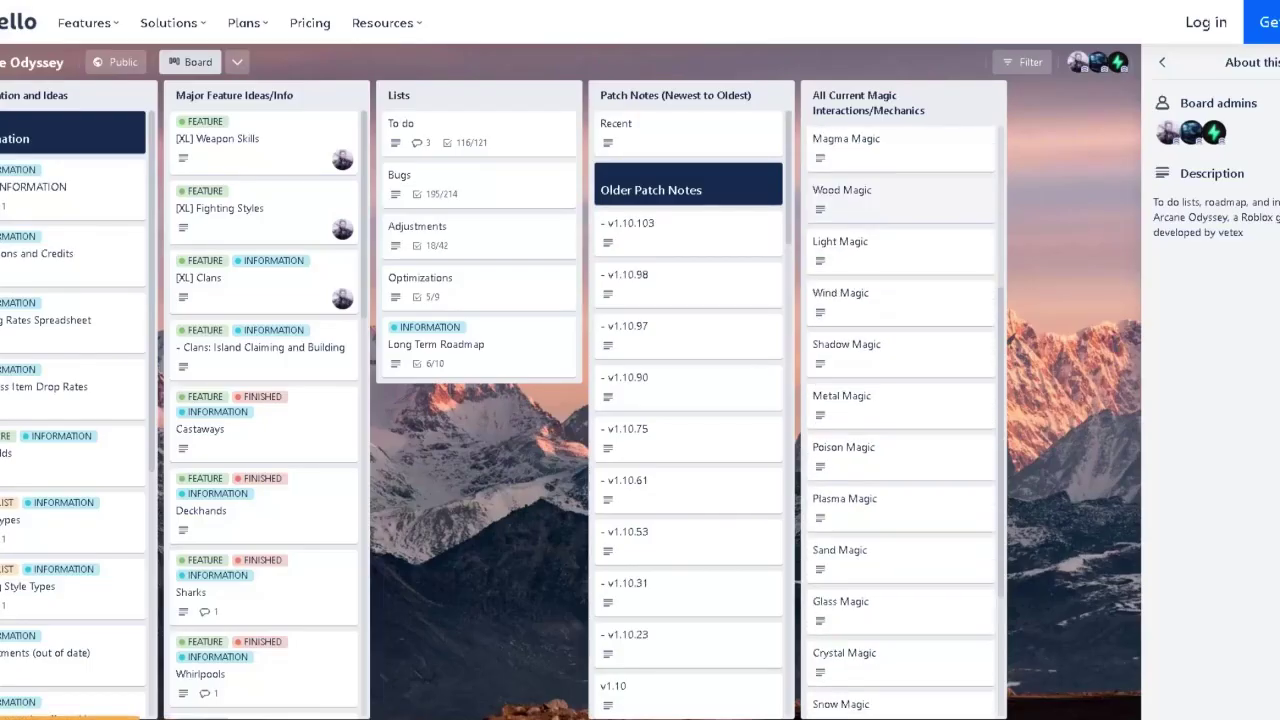
pyautogui.click(850, 530)
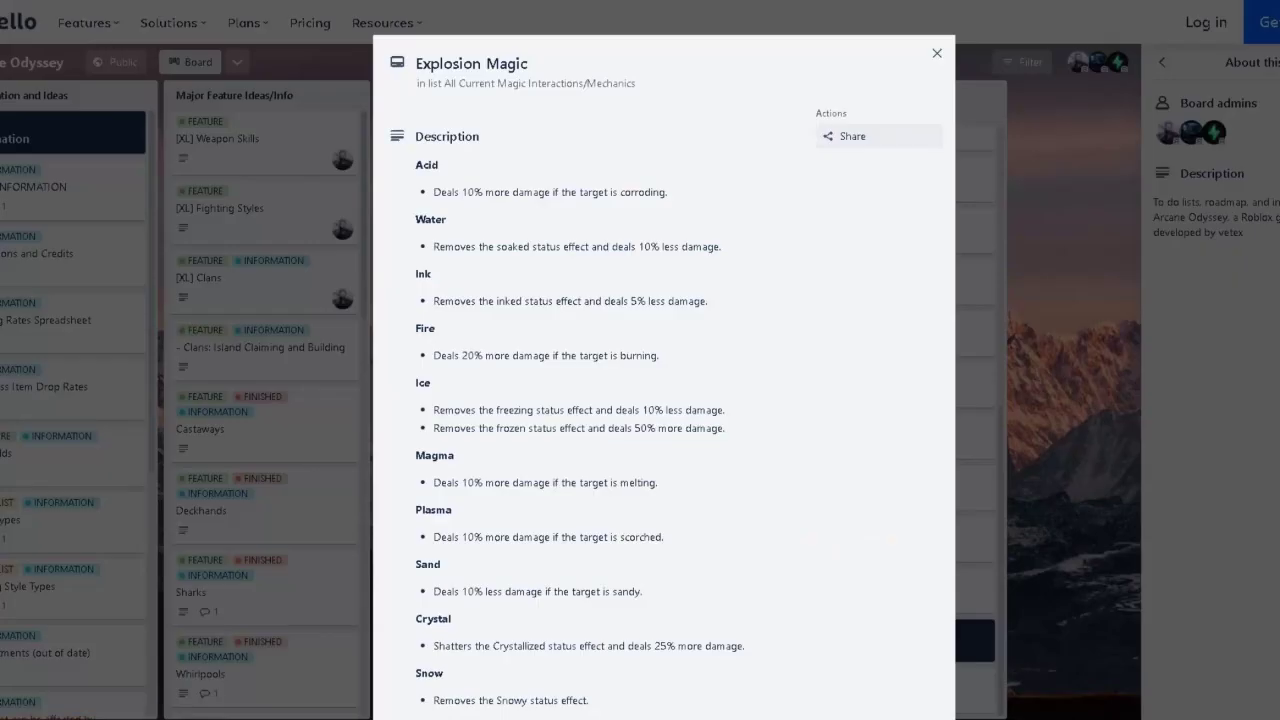
pyautogui.scroll(-3, 664, 360)
pyautogui.scroll(-1, 664, 360)
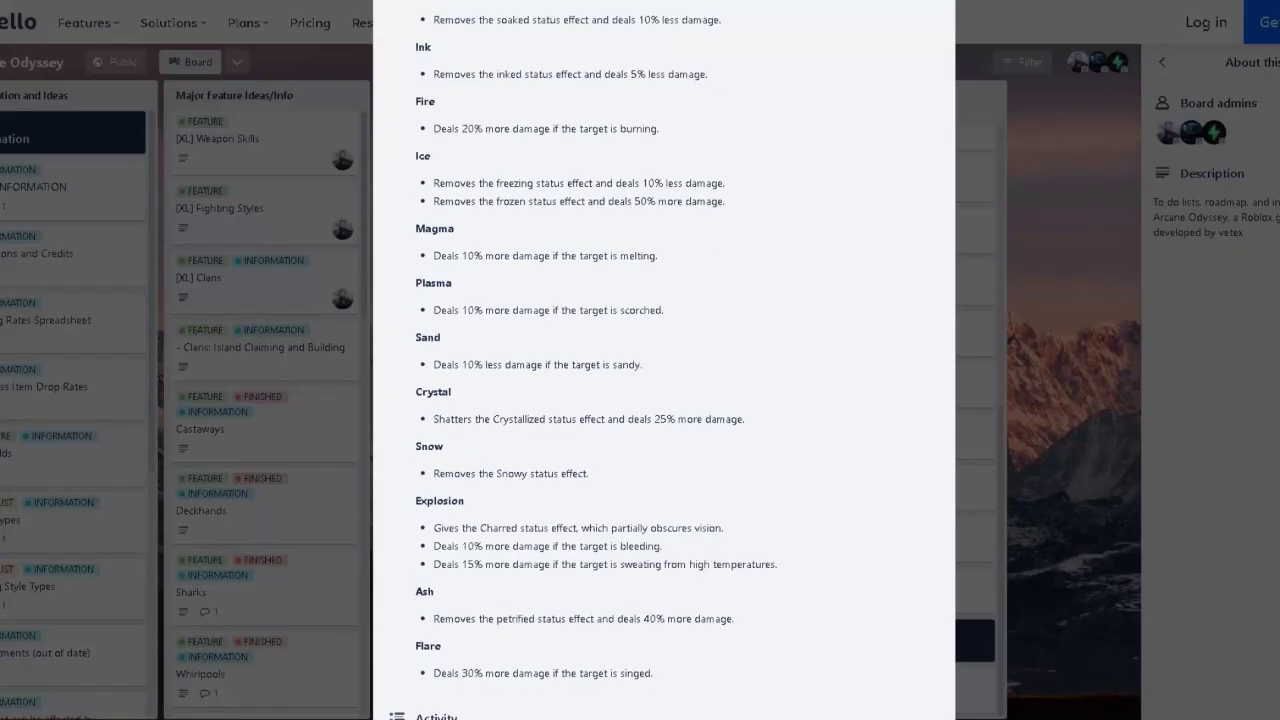
pyautogui.moveTo(573, 528); pyautogui.dragTo(648, 528)
pyautogui.click(650, 530)
# Check the tier list in paint.net, return to the Explosion Magic card, and examine its damage bonus against bleeding targets.
pyautogui.click(332, 700)
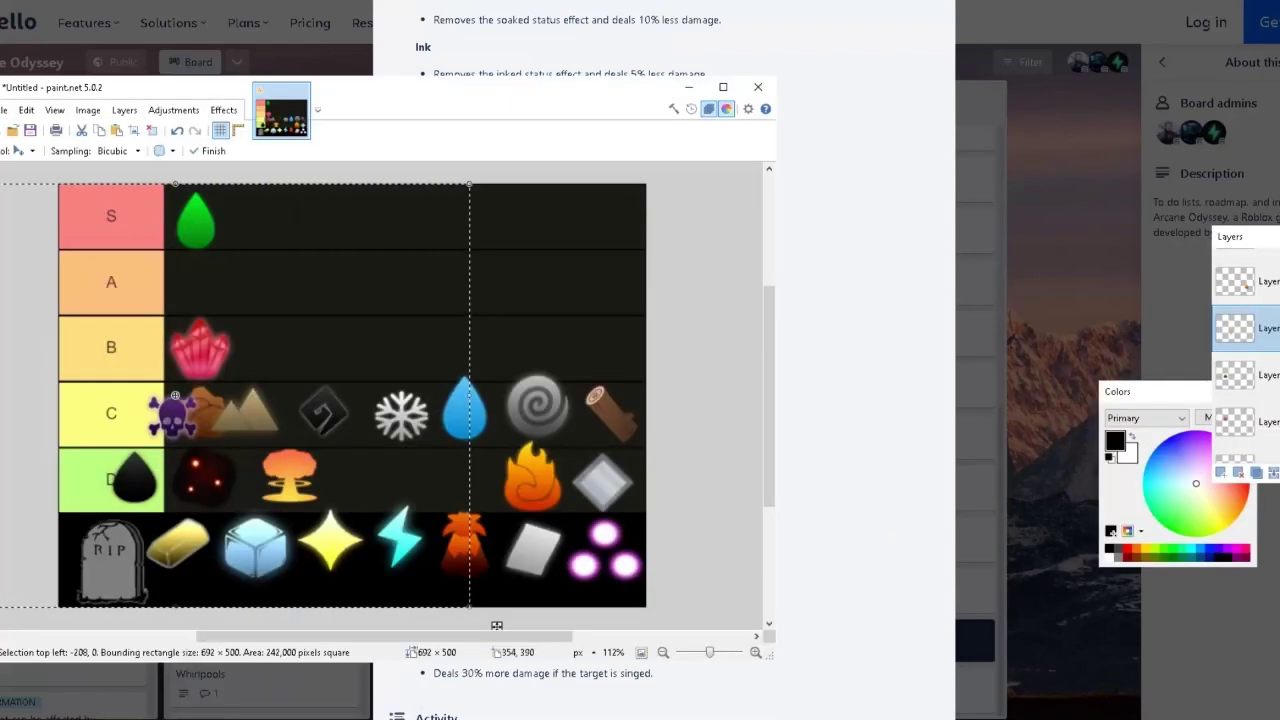
pyautogui.hotkey('alt', 'Tab')
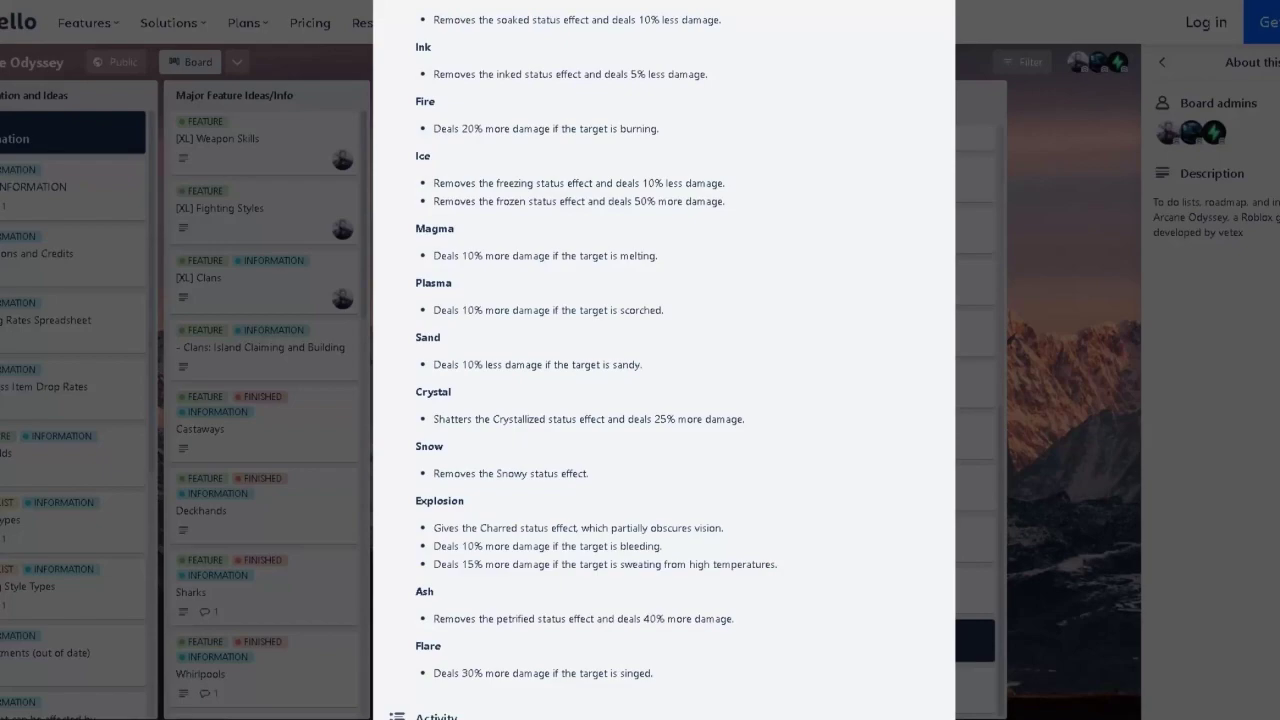
pyautogui.moveTo(494, 547); pyautogui.dragTo(433, 546)
pyautogui.click(663, 547)
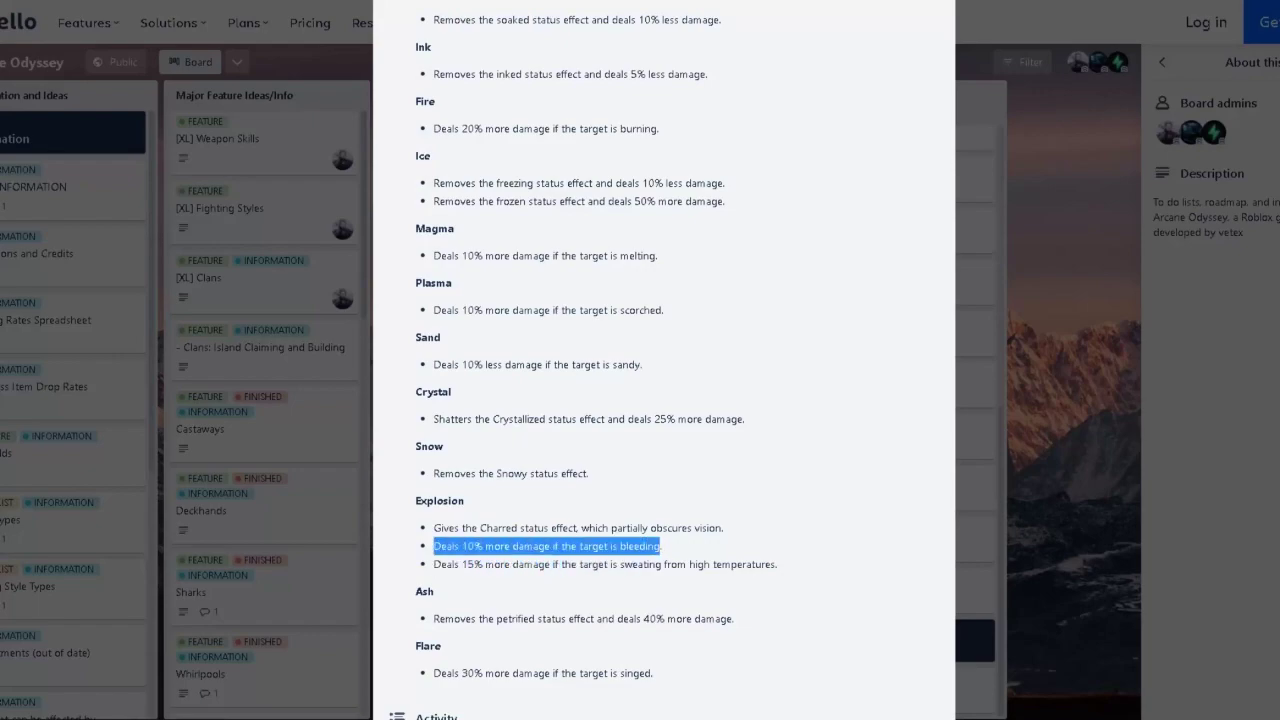
pyautogui.click(582, 547)
pyautogui.moveTo(582, 547); pyautogui.dragTo(663, 547)
pyautogui.click(663, 547)
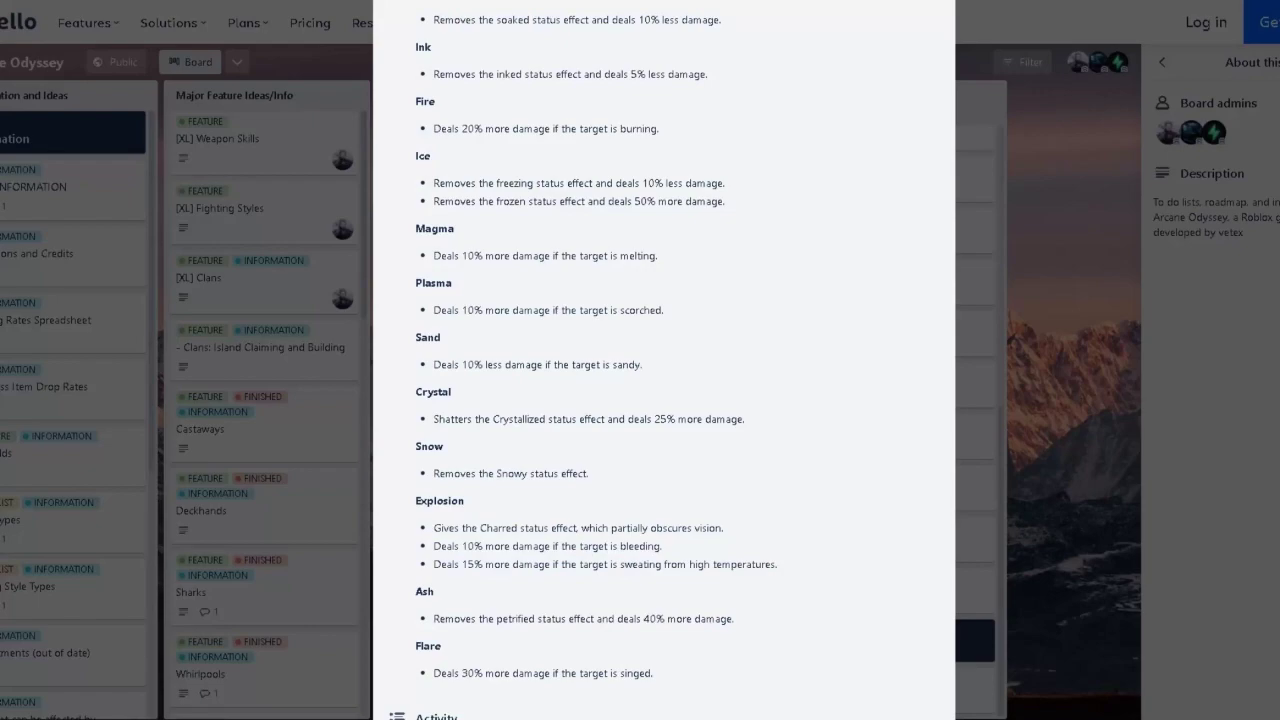
# Check the Explosion card's damage bonus against sweating targets, return to paint.net, nudge the explosion icon closer to the ash icon, and clear its selection.
pyautogui.moveTo(451, 564); pyautogui.dragTo(572, 564)
pyautogui.click(572, 564)
pyautogui.click(331, 702)
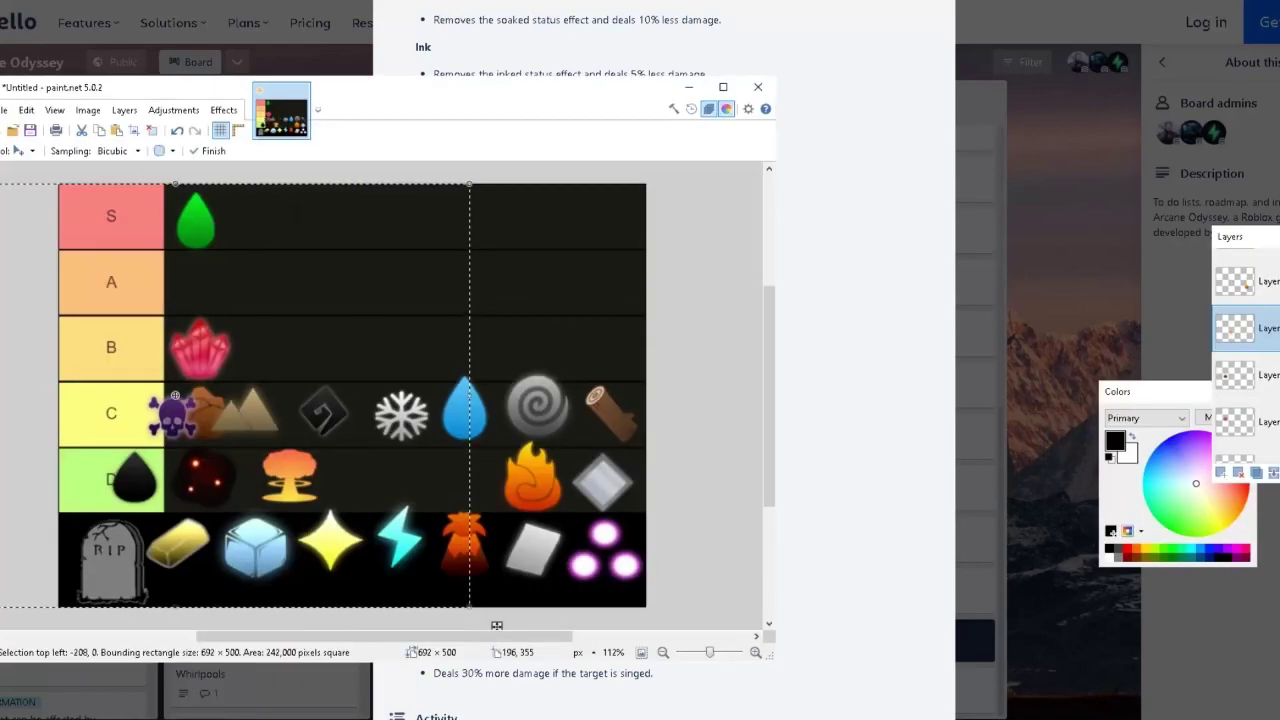
pyautogui.moveTo(290, 493); pyautogui.dragTo(257, 500)
pyautogui.moveTo(463, 630)
pyautogui.mouseDown()
pyautogui.moveTo(488, 570)
pyautogui.moveTo(483, 626)
pyautogui.mouseUp()
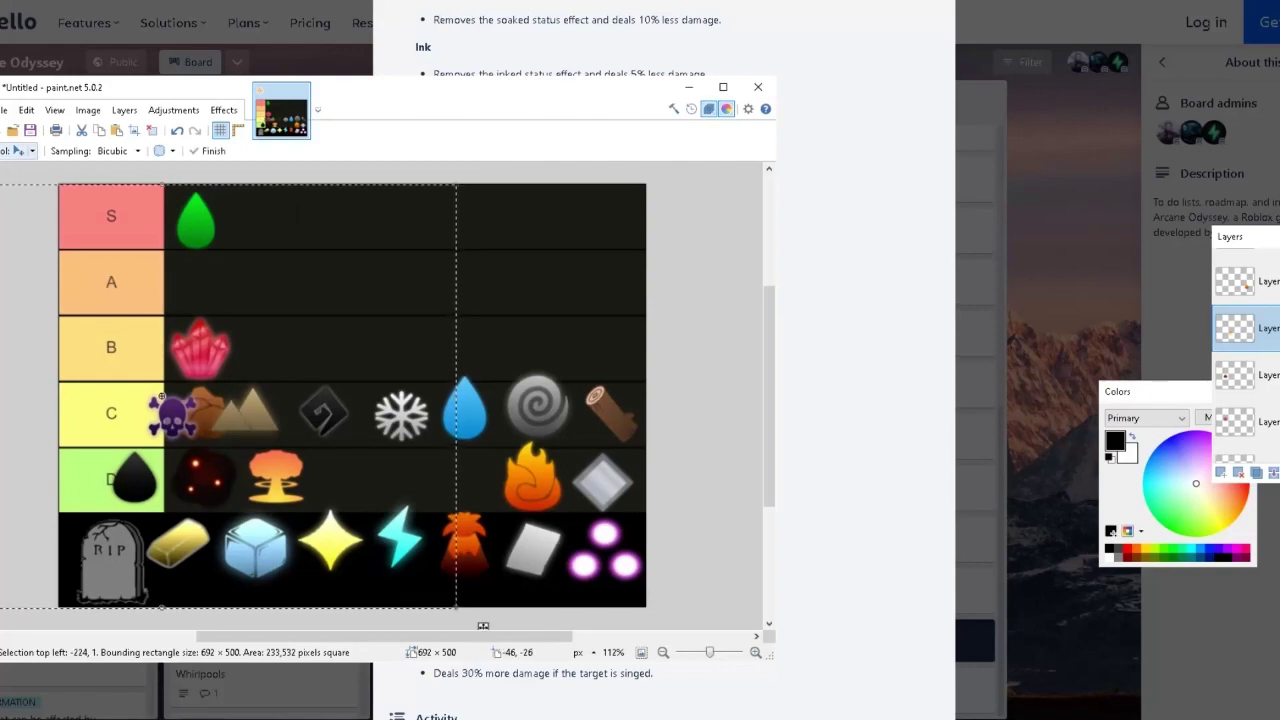
pyautogui.click(24, 150)
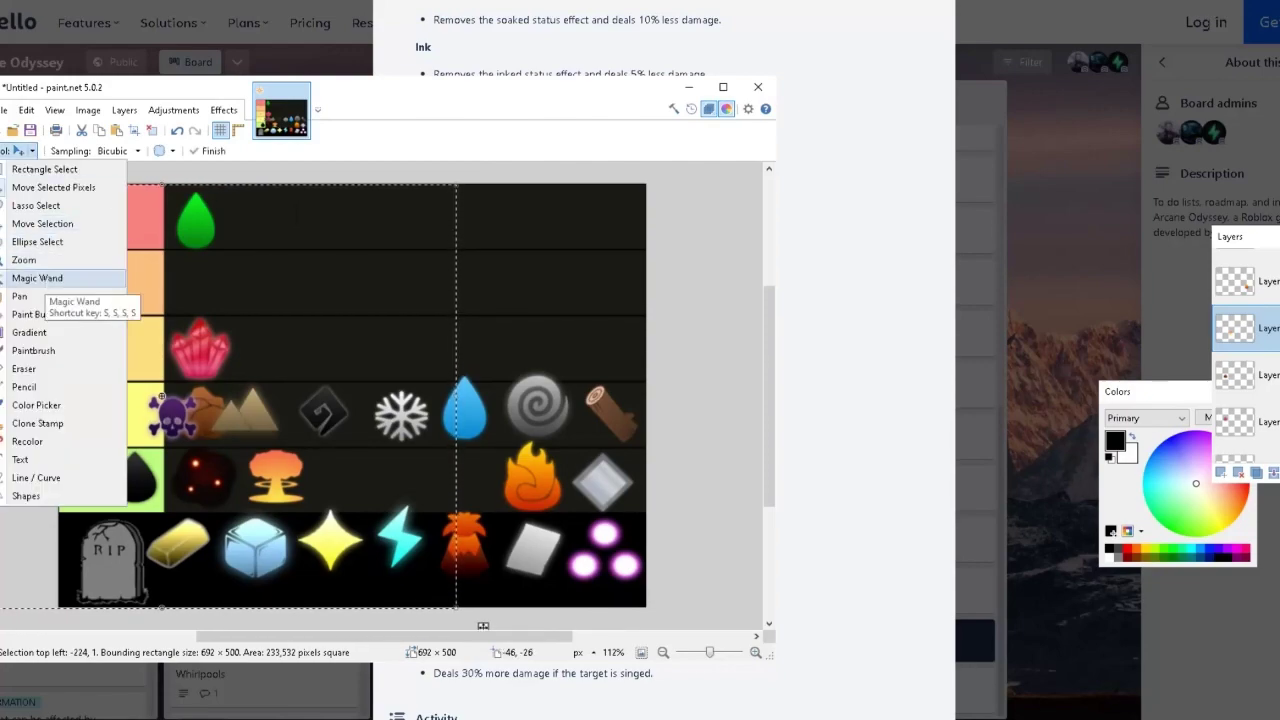
pyautogui.click(40, 278)
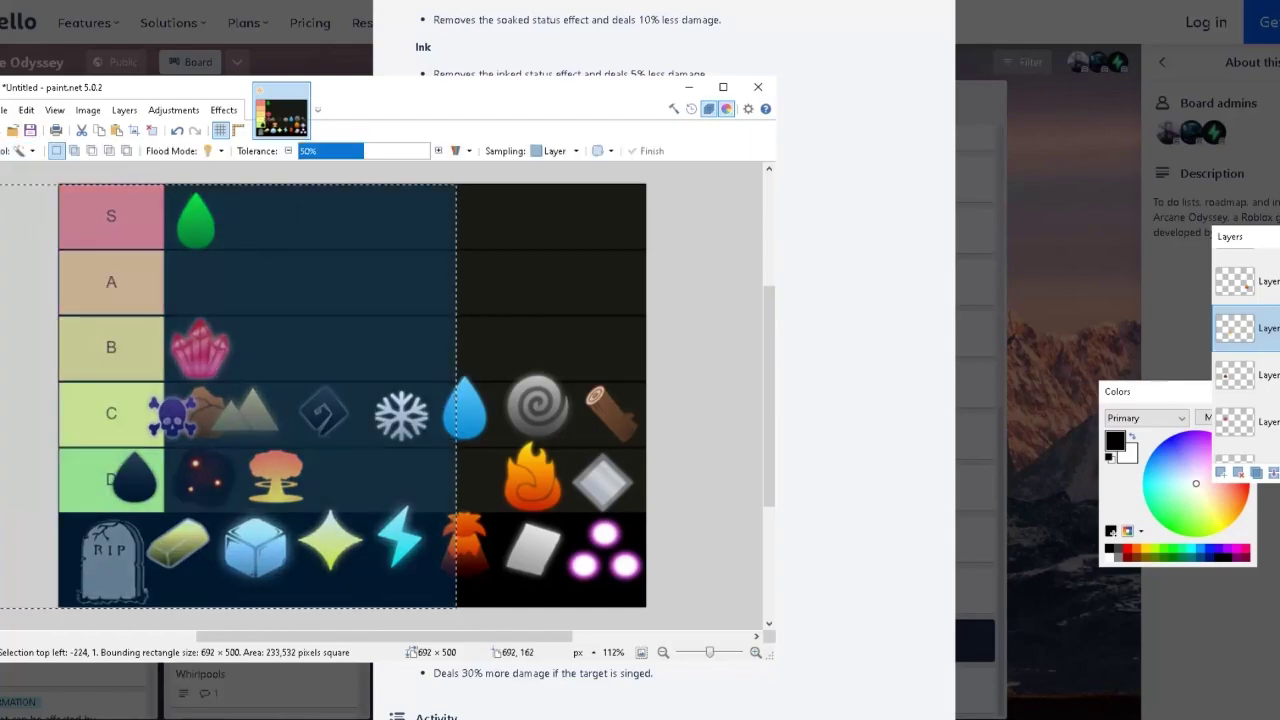
pyautogui.click(684, 343)
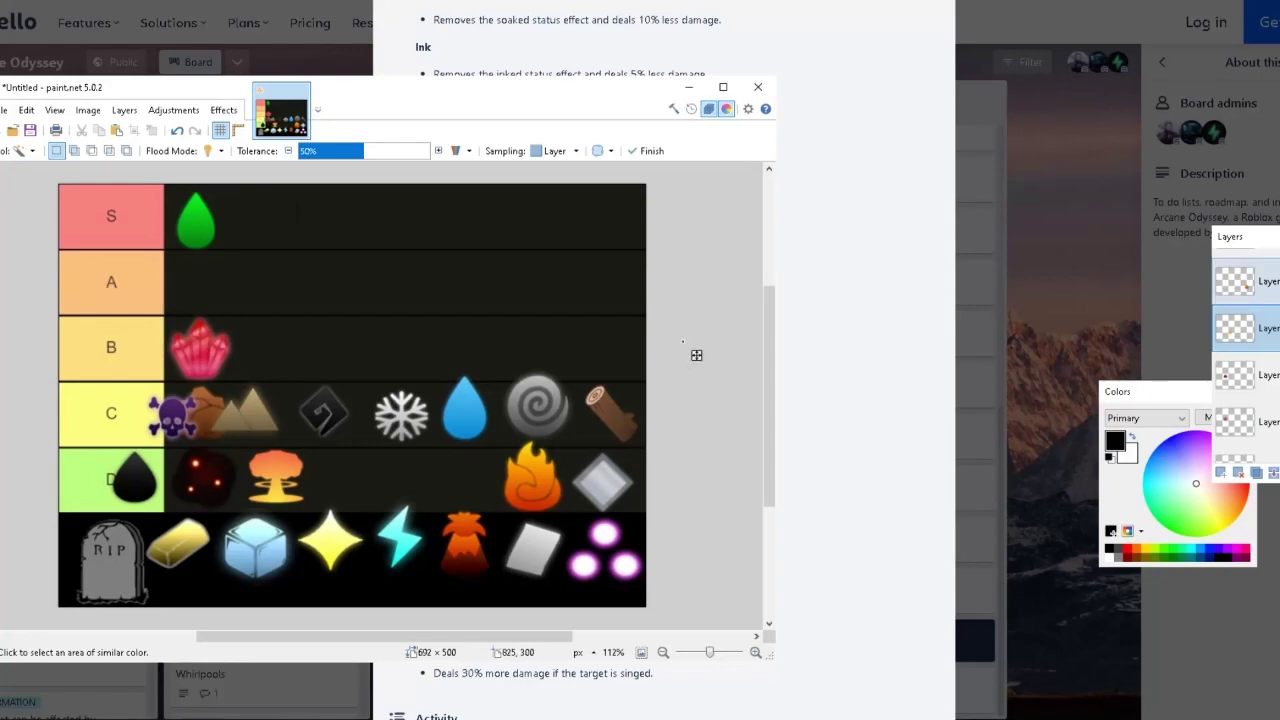
# Activate the fire icon's layer, move the flame next to the explosion icon in the D row, and shrink it slightly.
pyautogui.click(22, 150)
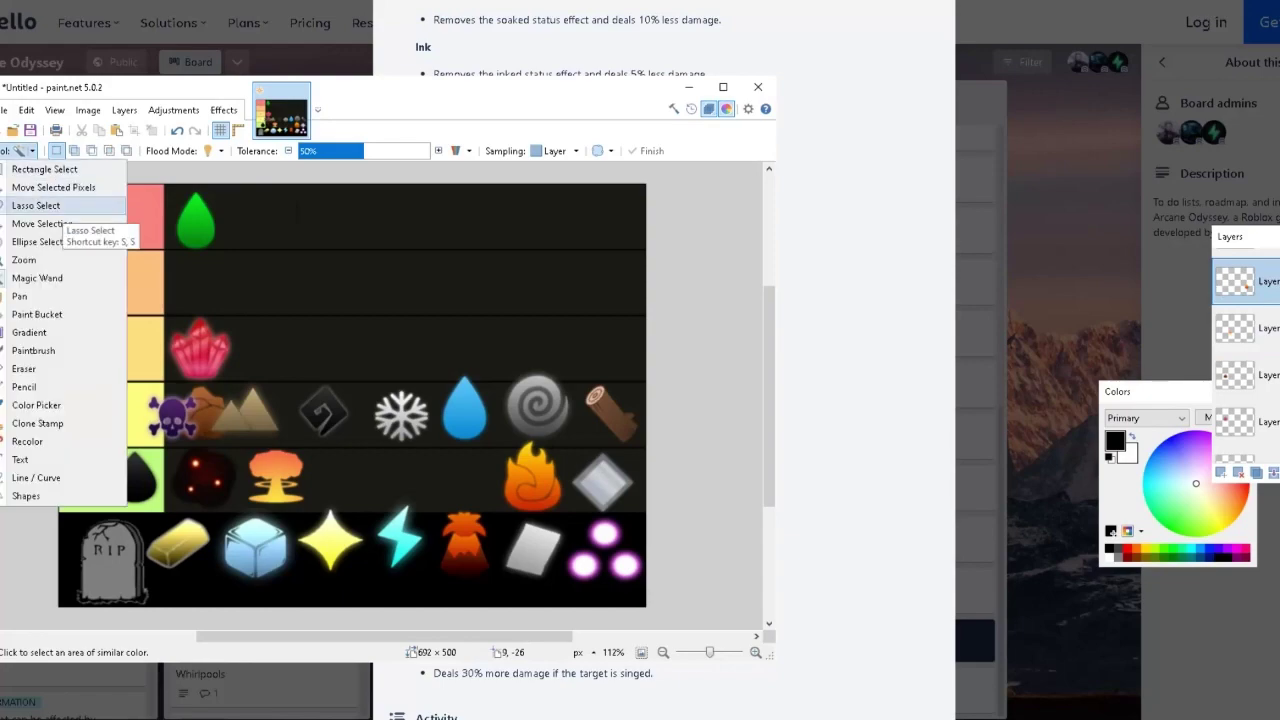
pyautogui.click(60, 188)
pyautogui.moveTo(539, 485); pyautogui.dragTo(412, 460)
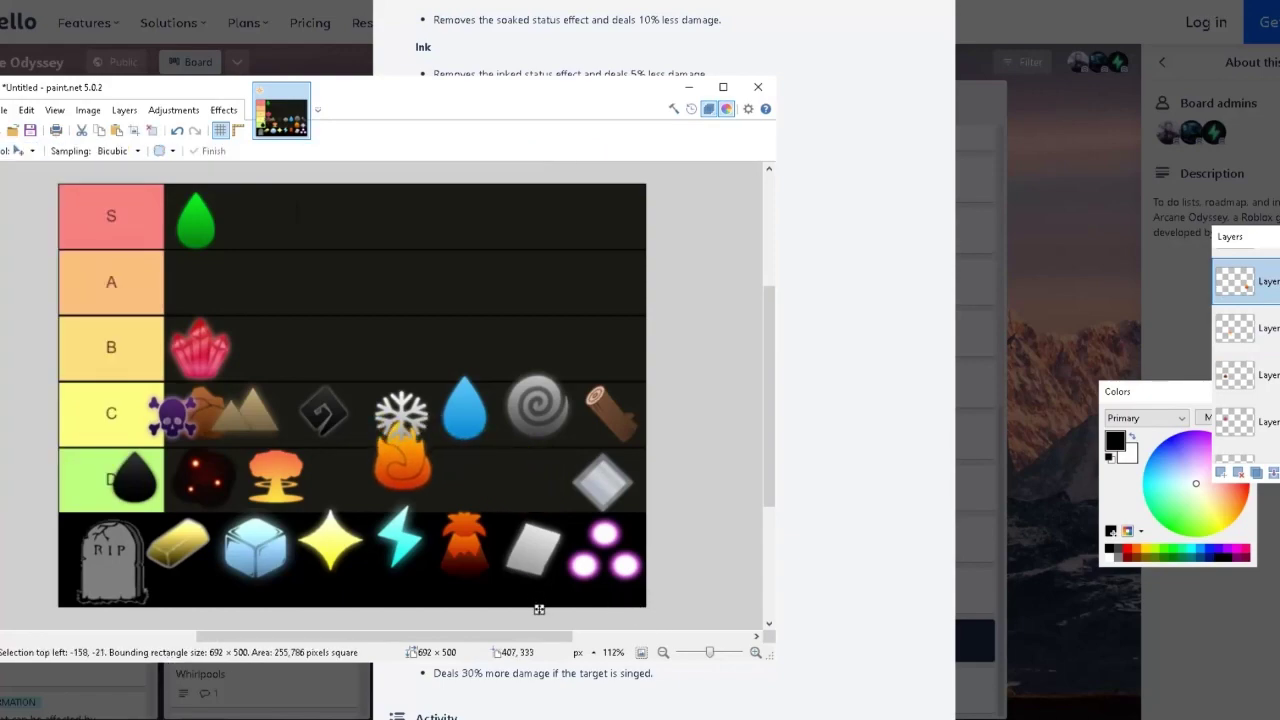
pyautogui.moveTo(546, 602); pyautogui.dragTo(500, 625)
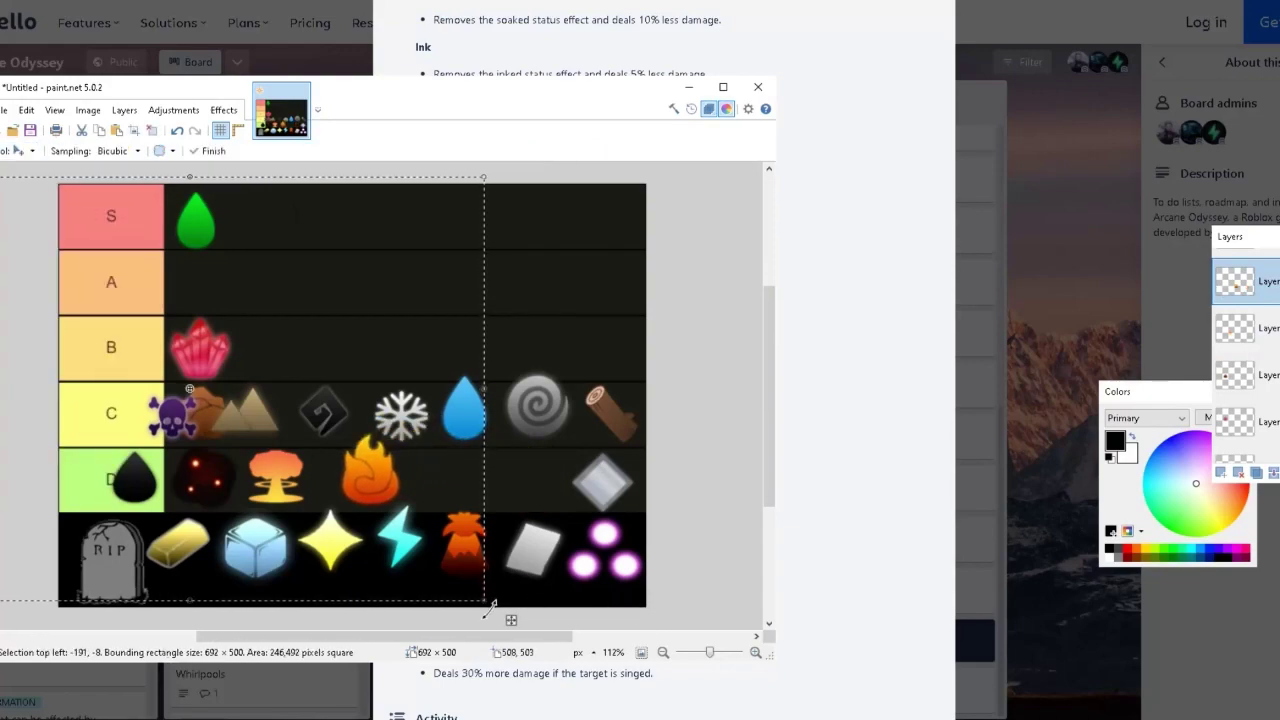
pyautogui.moveTo(490, 607); pyautogui.dragTo(463, 587)
pyautogui.moveTo(370, 466); pyautogui.dragTo(364, 483)
pyautogui.moveTo(508, 612)
pyautogui.mouseDown()
pyautogui.moveTo(540, 598)
pyautogui.moveTo(524, 606)
pyautogui.mouseUp()
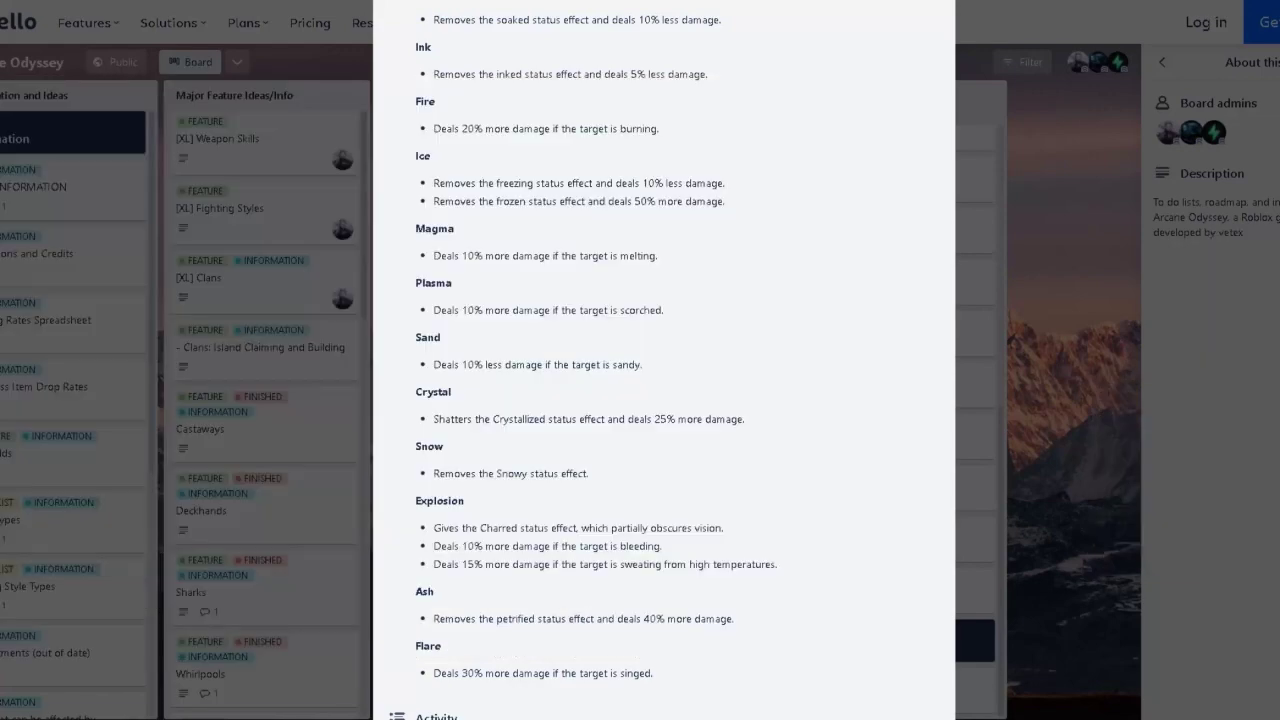
# Switch to the Trello board, open the Fire Magic card, and examine its Bleeding removal and Burning status effect in the Fire section.
pyautogui.press('Escape')
pyautogui.scroll(5, 900, 355)
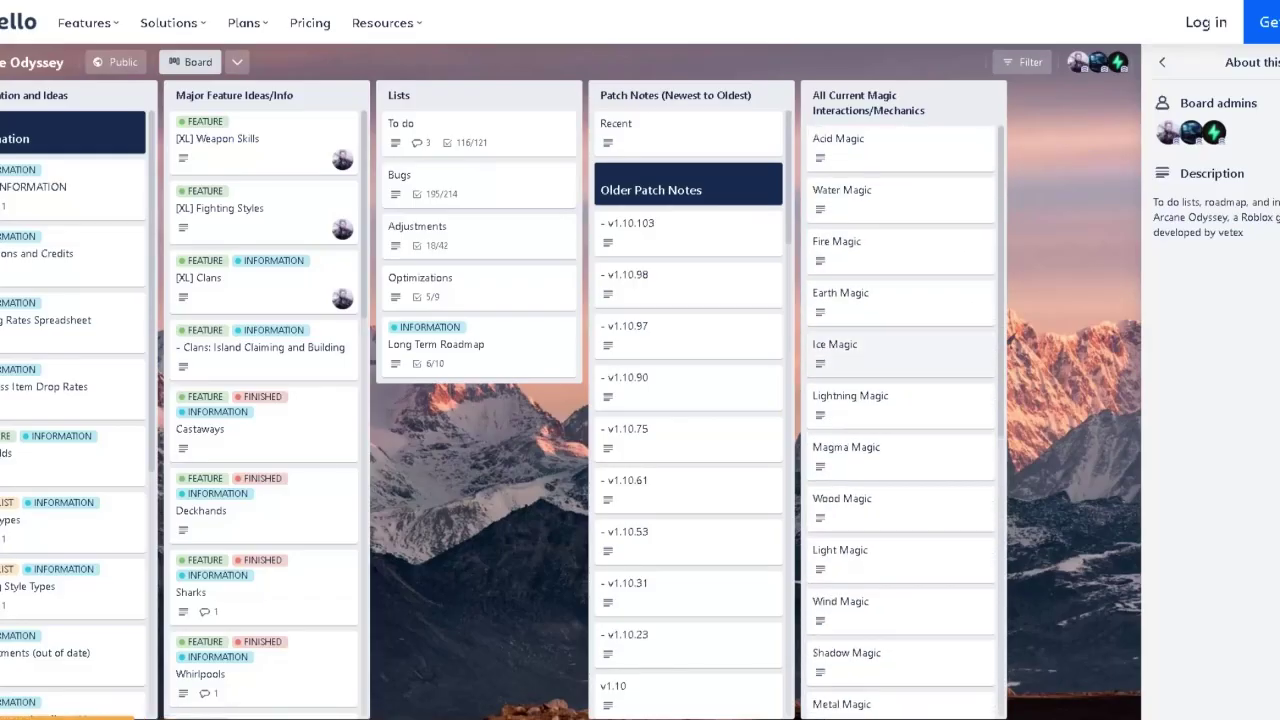
pyautogui.click(898, 254)
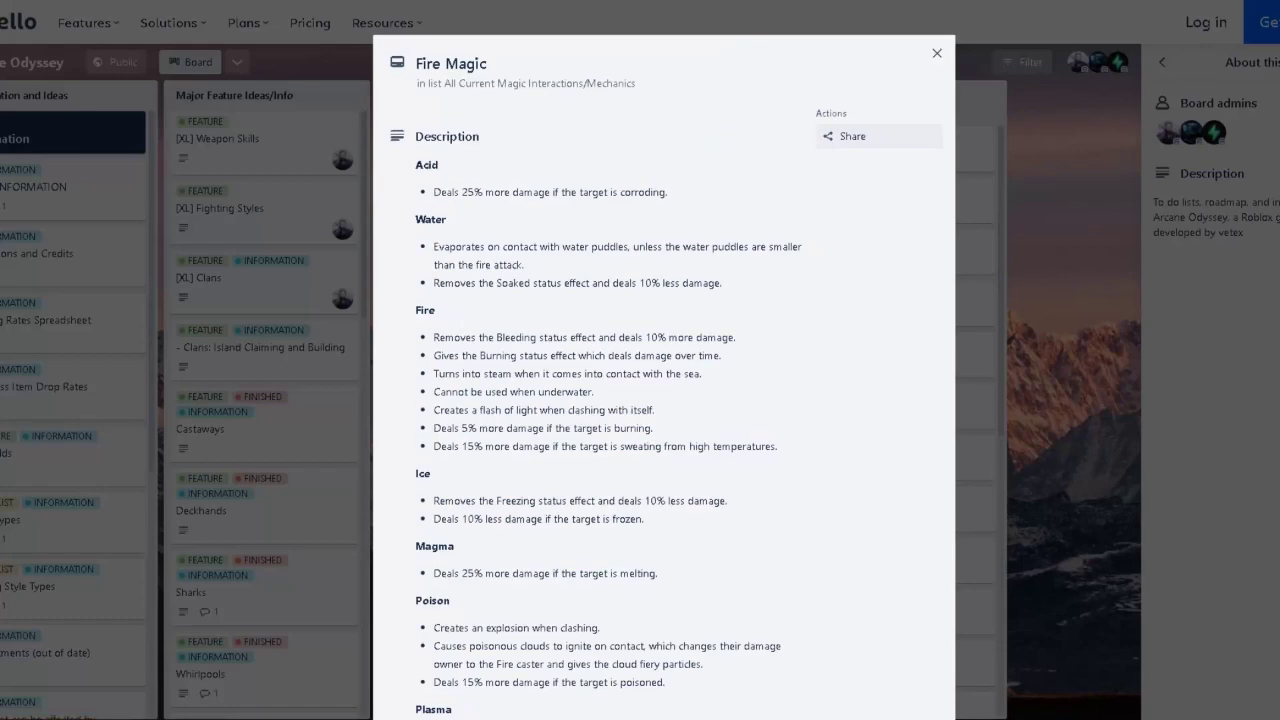
pyautogui.moveTo(433, 338); pyautogui.dragTo(743, 447)
pyautogui.click(743, 447)
pyautogui.moveTo(433, 337); pyautogui.dragTo(609, 337)
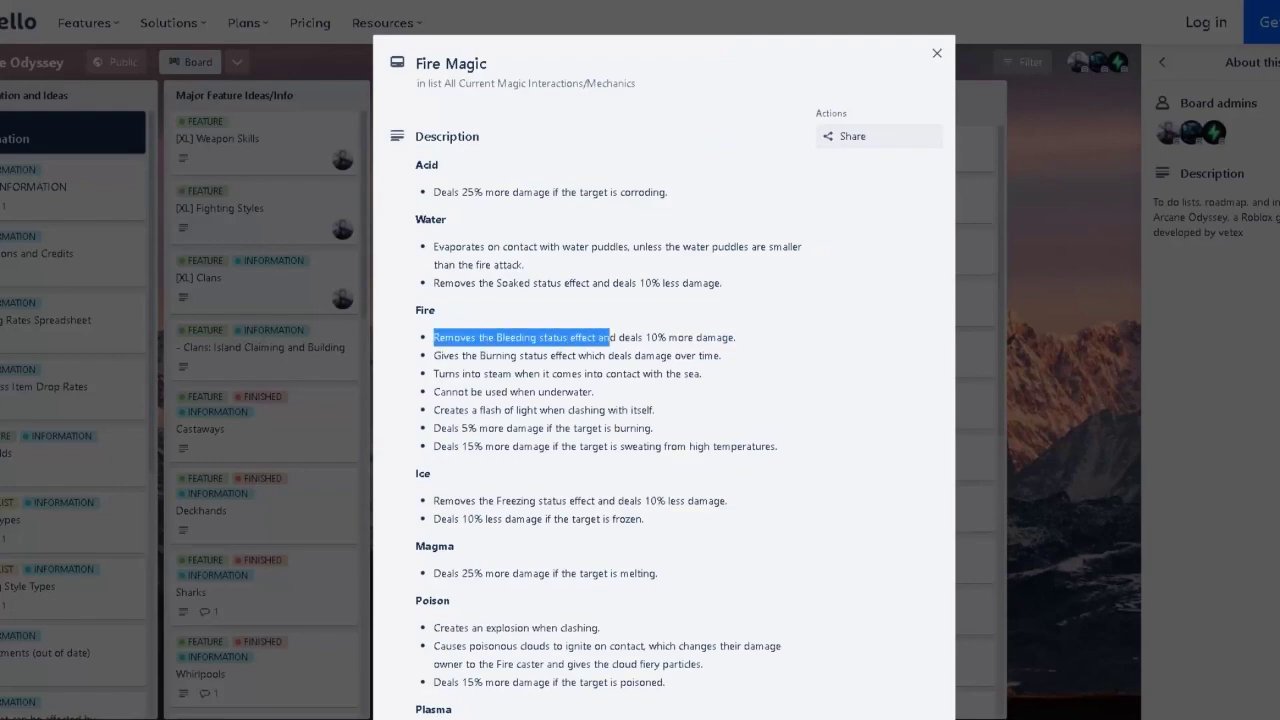
pyautogui.click(609, 338)
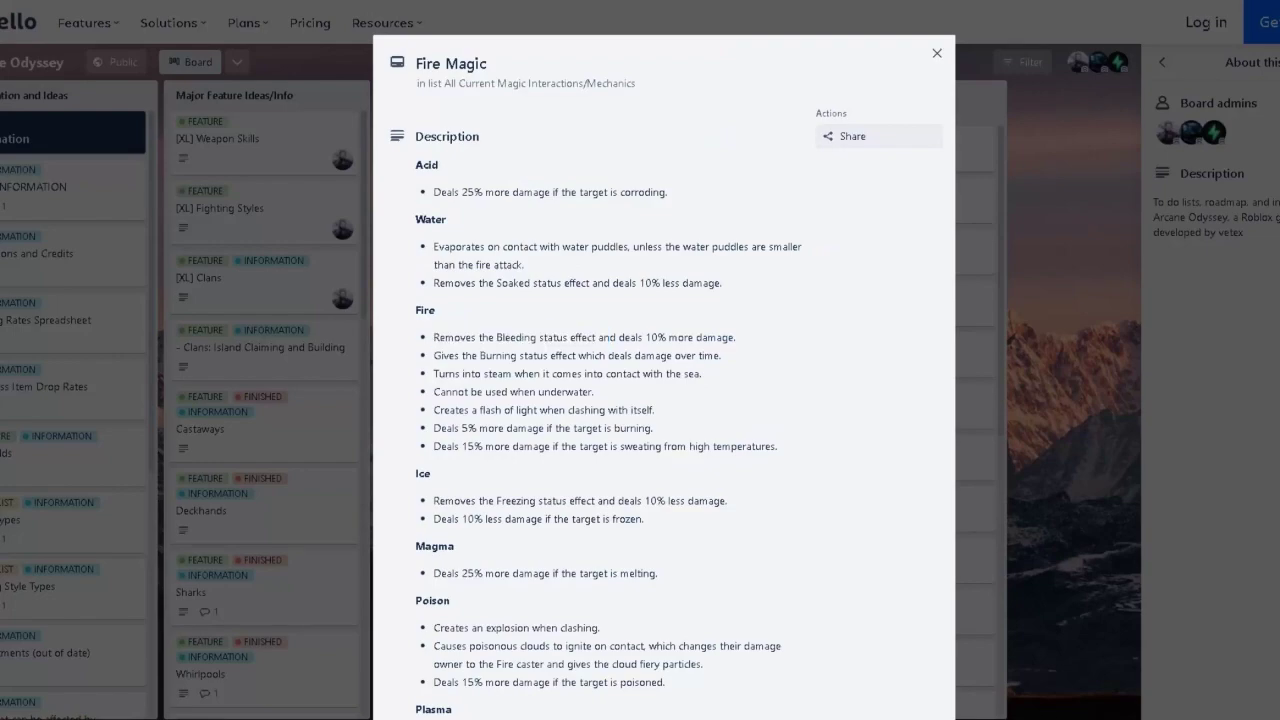
pyautogui.moveTo(624, 356); pyautogui.dragTo(722, 356)
pyautogui.click(722, 356)
# Examine the Fire section's sea-contact and underwater limitations and its damage bonus against burning targets.
pyautogui.moveTo(433, 373); pyautogui.dragTo(702, 373)
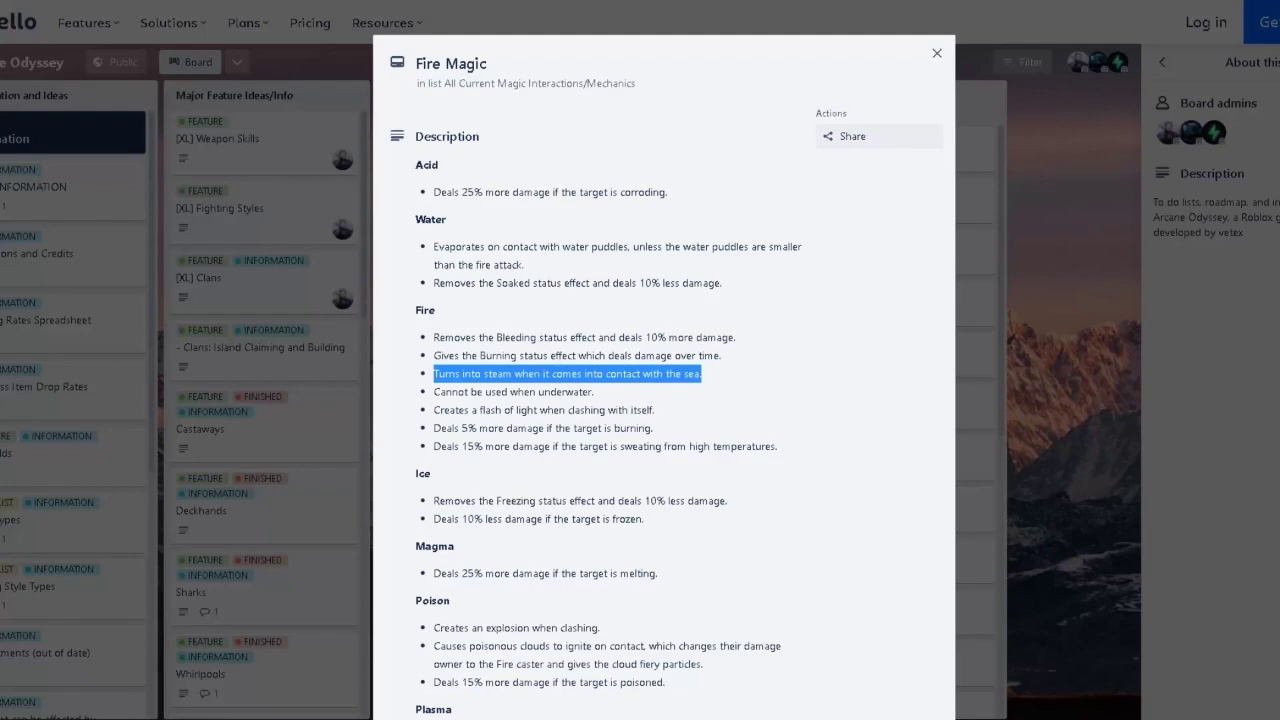
pyautogui.click(702, 374)
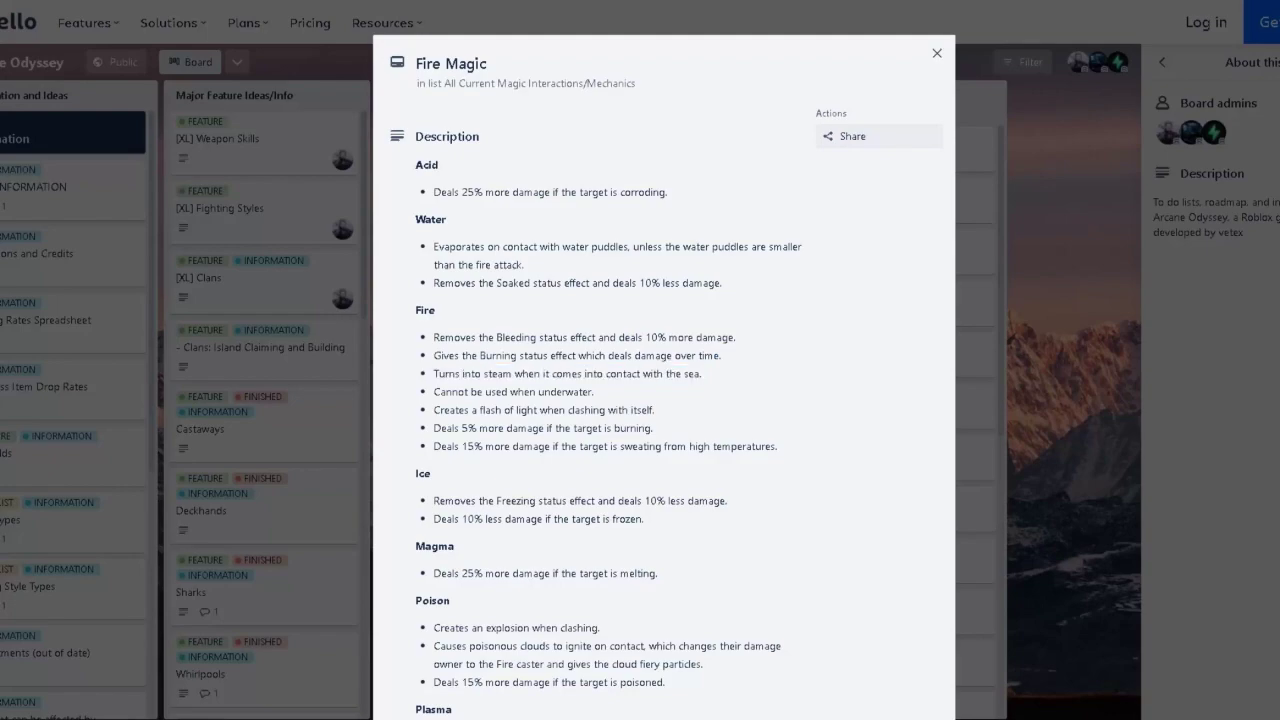
pyautogui.moveTo(433, 392); pyautogui.dragTo(595, 392)
pyautogui.click(595, 392)
pyautogui.moveTo(433, 428); pyautogui.dragTo(654, 428)
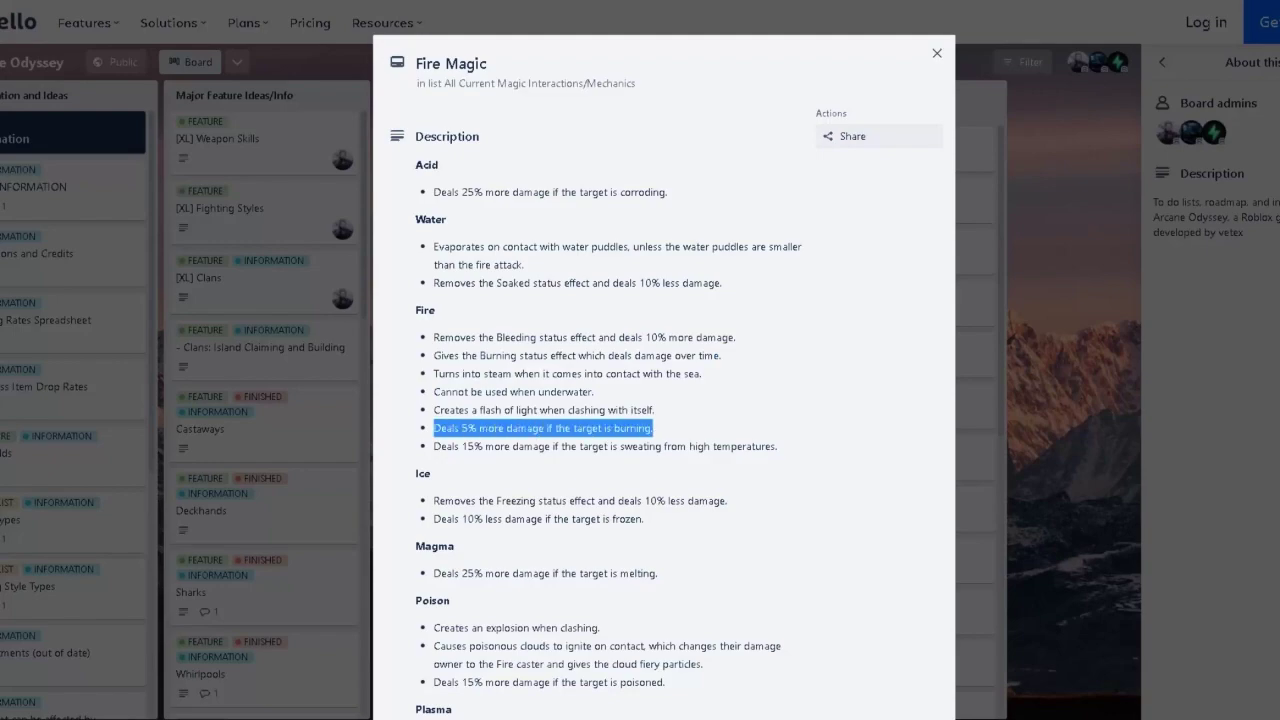
pyautogui.click(654, 428)
# Recheck the Fire section's burning and sea-contact rules, and examine its damage bonus against targets sweating from high temperatures.
pyautogui.moveTo(433, 356); pyautogui.dragTo(722, 356)
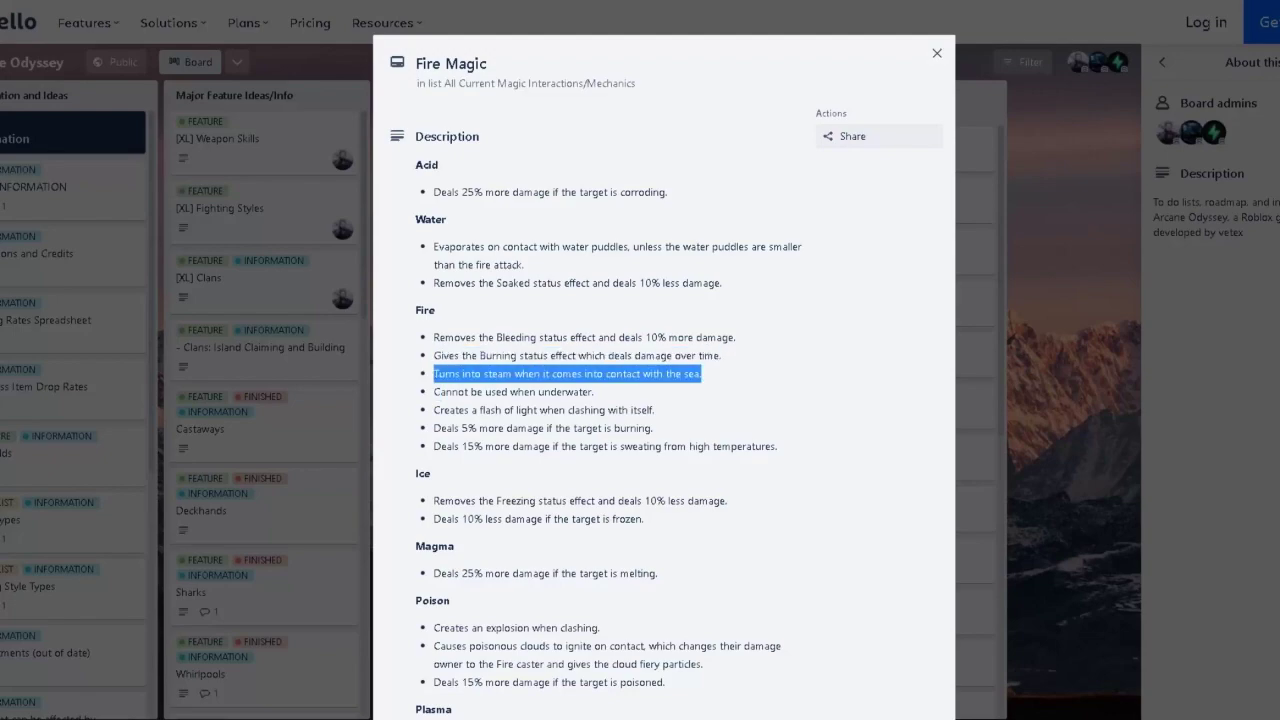
pyautogui.moveTo(702, 374); pyautogui.dragTo(433, 374)
pyautogui.click(434, 375)
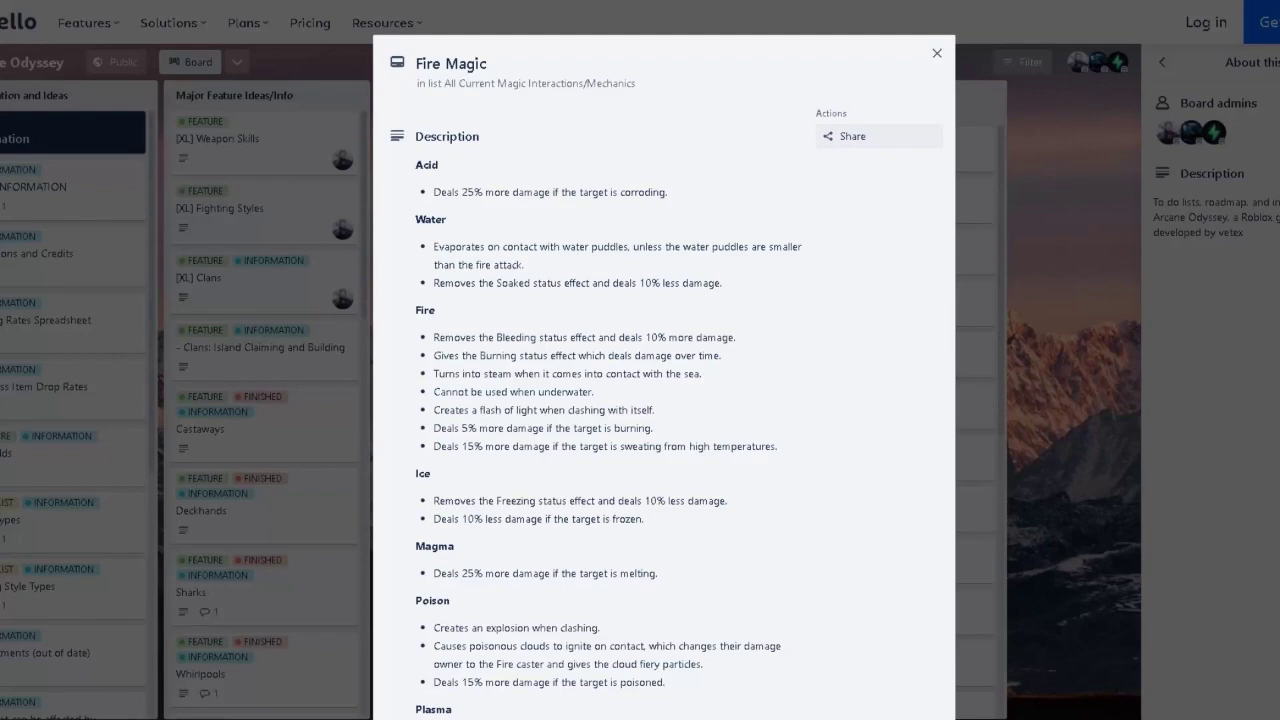
pyautogui.moveTo(433, 446); pyautogui.dragTo(486, 446)
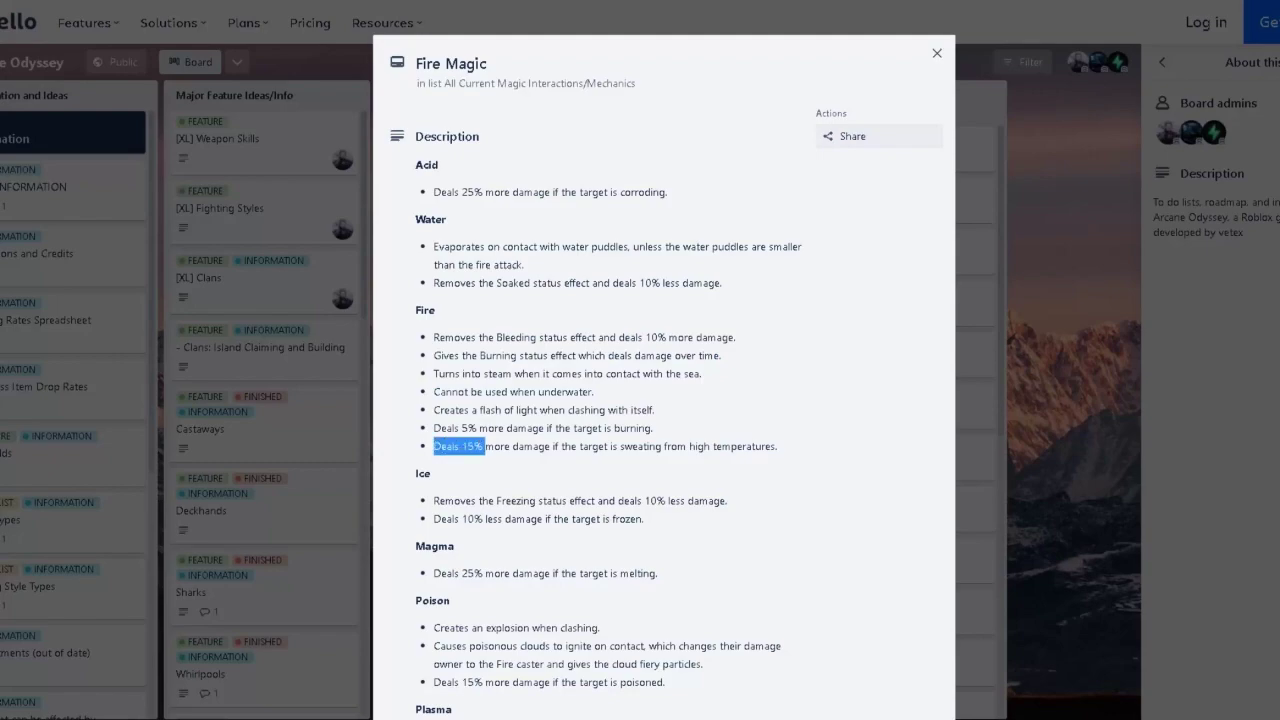
pyautogui.click(486, 447)
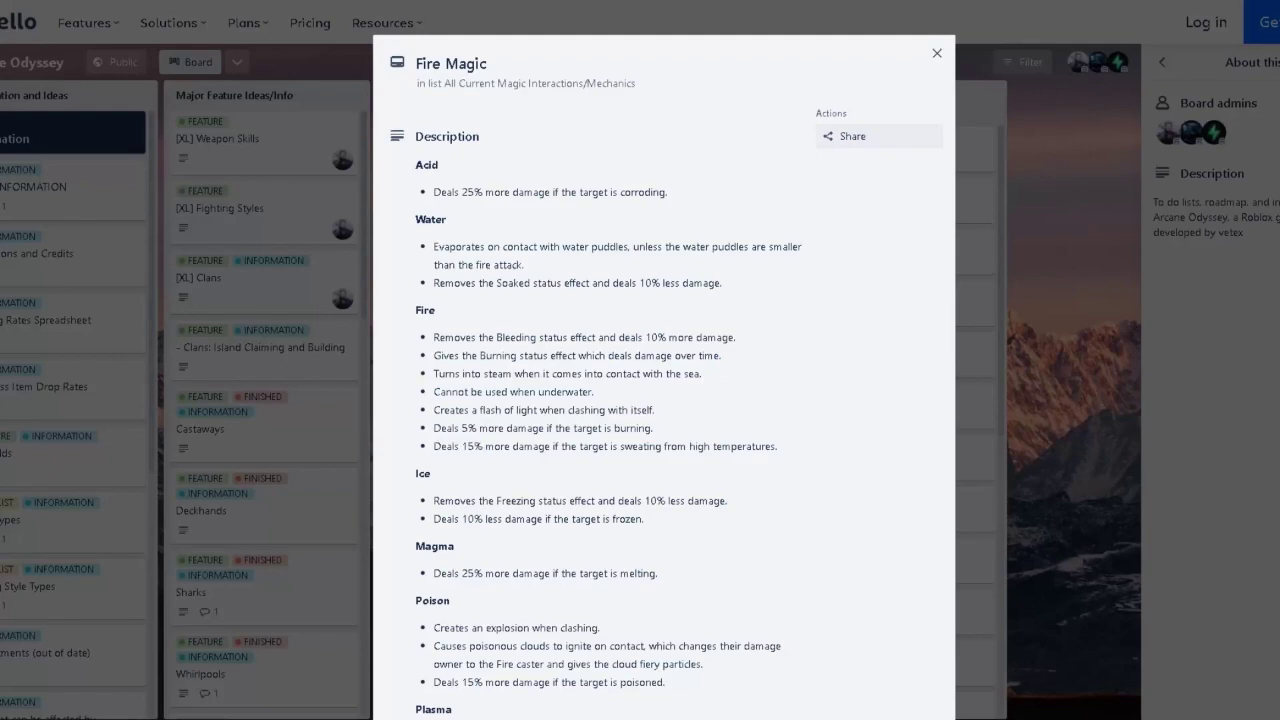
pyautogui.moveTo(433, 446); pyautogui.dragTo(778, 464)
pyautogui.click(778, 466)
# Return to paint.net, move the fire icon to the start of the A row, shrink it slightly, and clear its selection.
pyautogui.moveTo(331, 718)
pyautogui.click(331, 680)
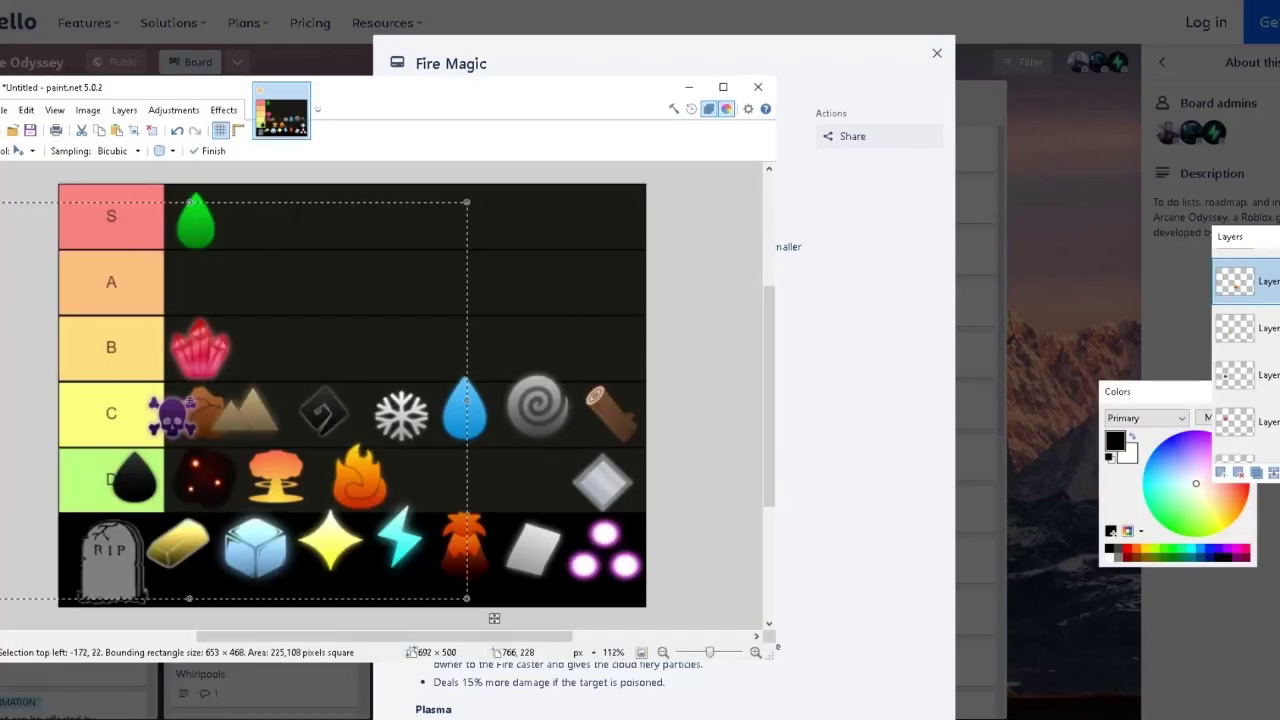
pyautogui.moveTo(498, 609); pyautogui.dragTo(336, 420)
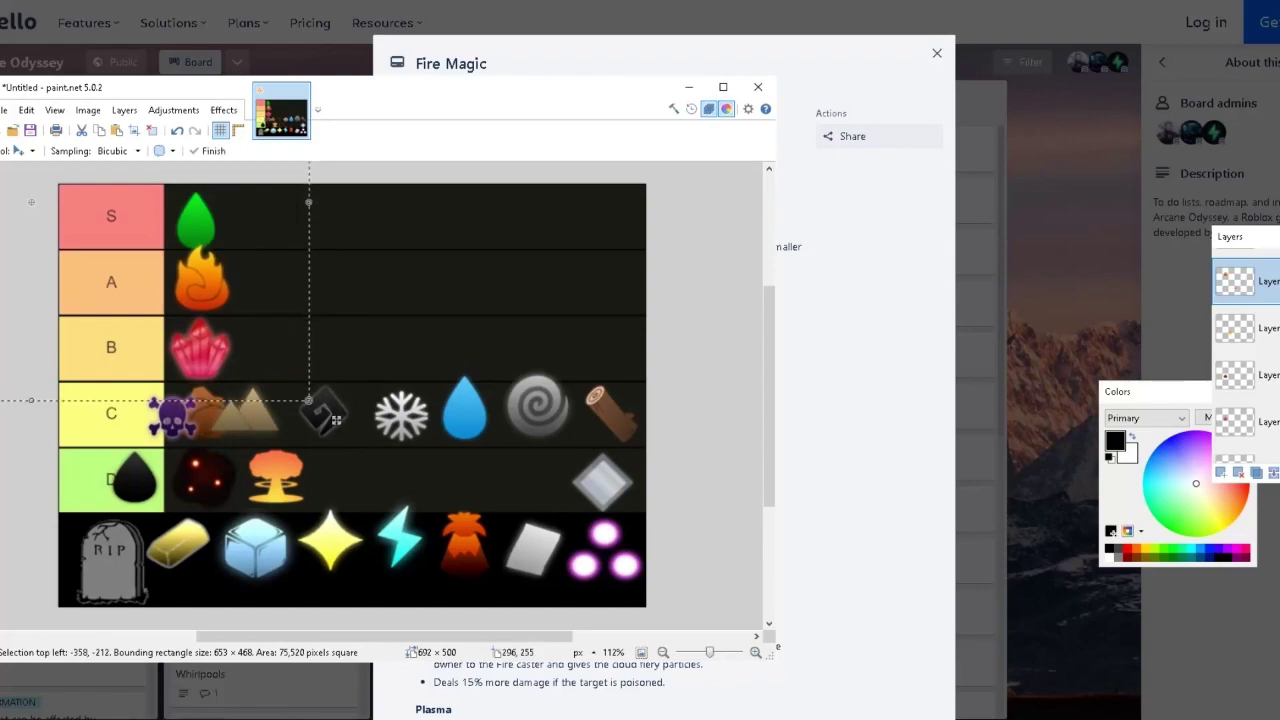
pyautogui.moveTo(336, 420)
pyautogui.mouseDown()
pyautogui.moveTo(310, 396)
pyautogui.moveTo(327, 415)
pyautogui.mouseUp()
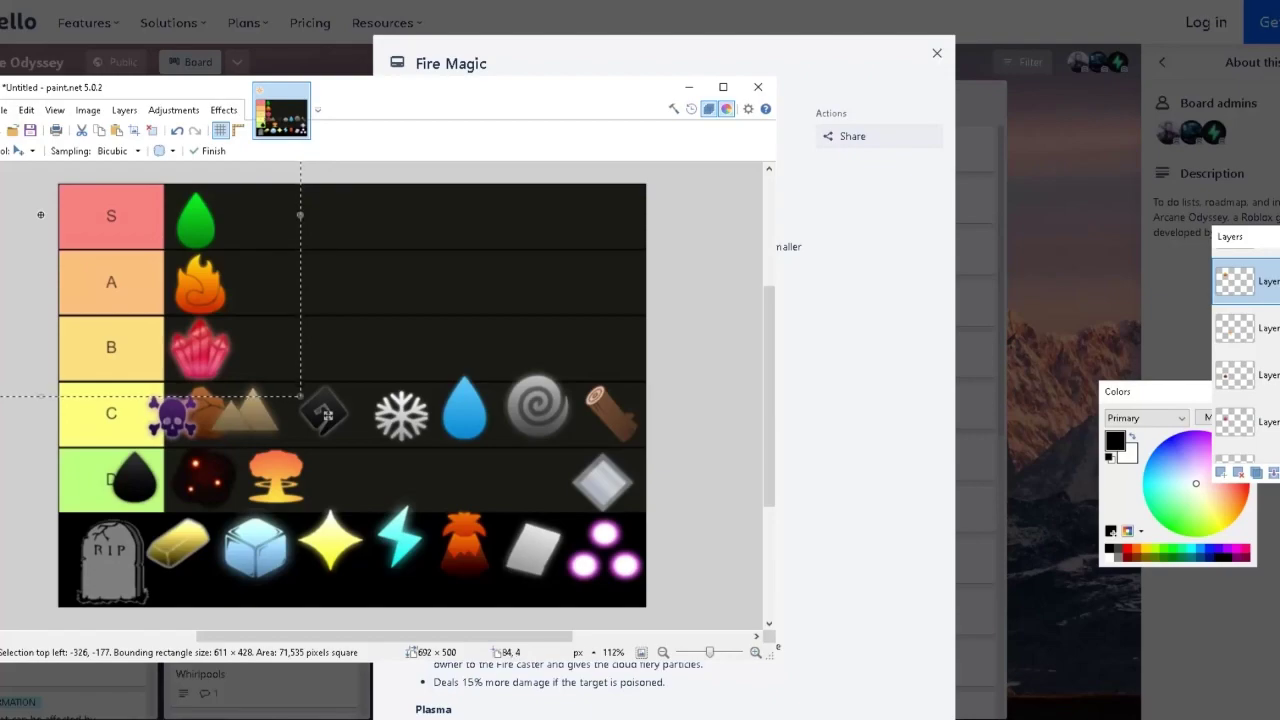
pyautogui.click(20, 150)
pyautogui.click(37, 278)
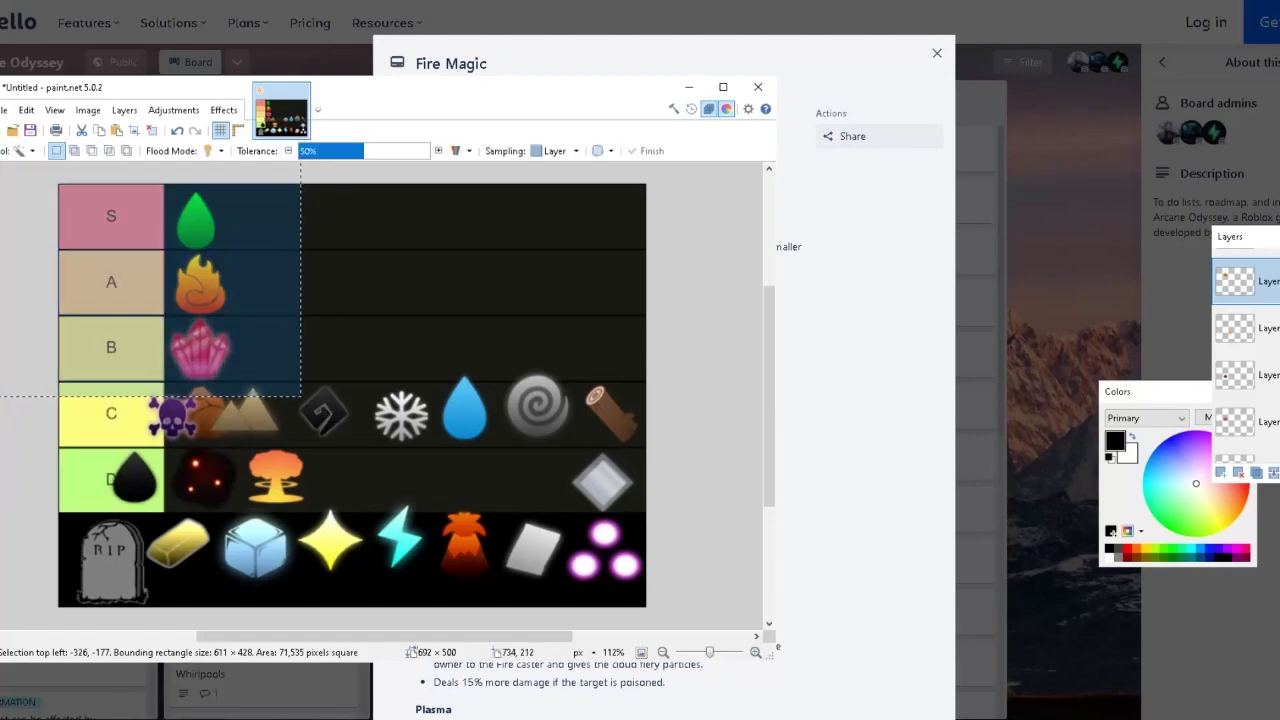
pyautogui.click(726, 403)
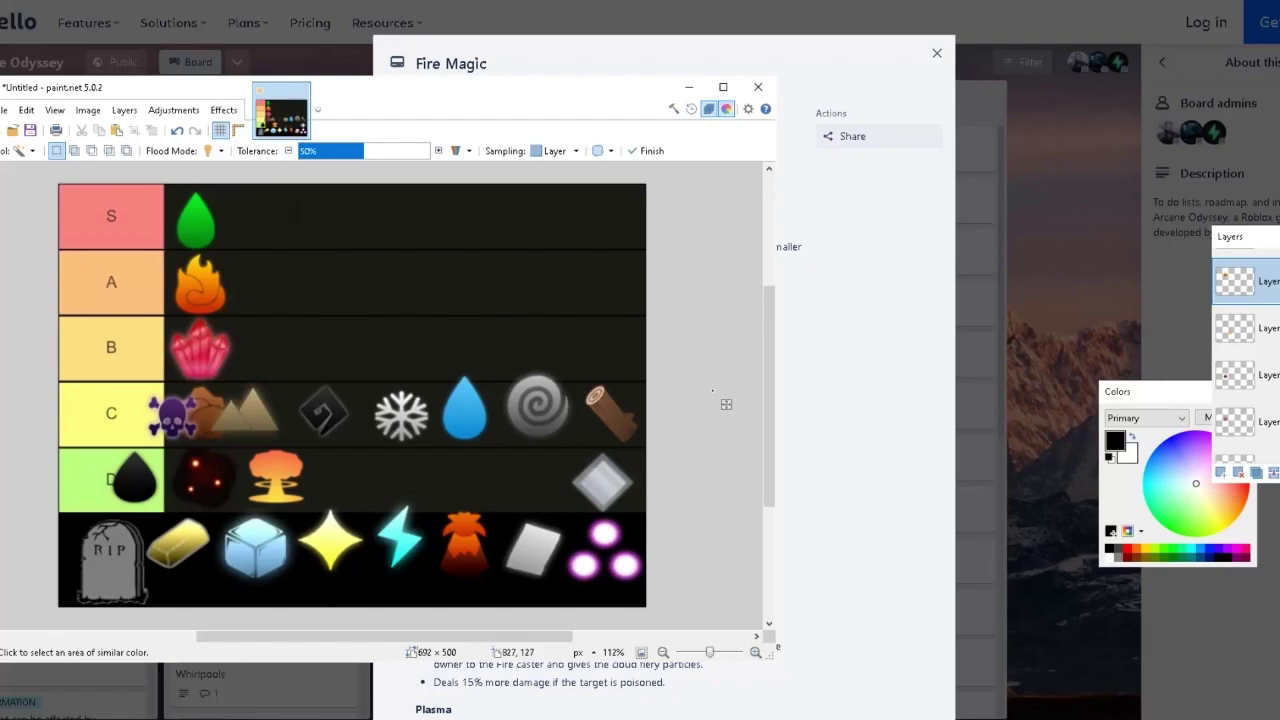
# Look through the layers for the glass icon, activate the gold icon's layer, and nudge the gold bar slightly to the right.
pyautogui.scroll(2, 1250, 365)
pyautogui.scroll(-1, 1250, 365)
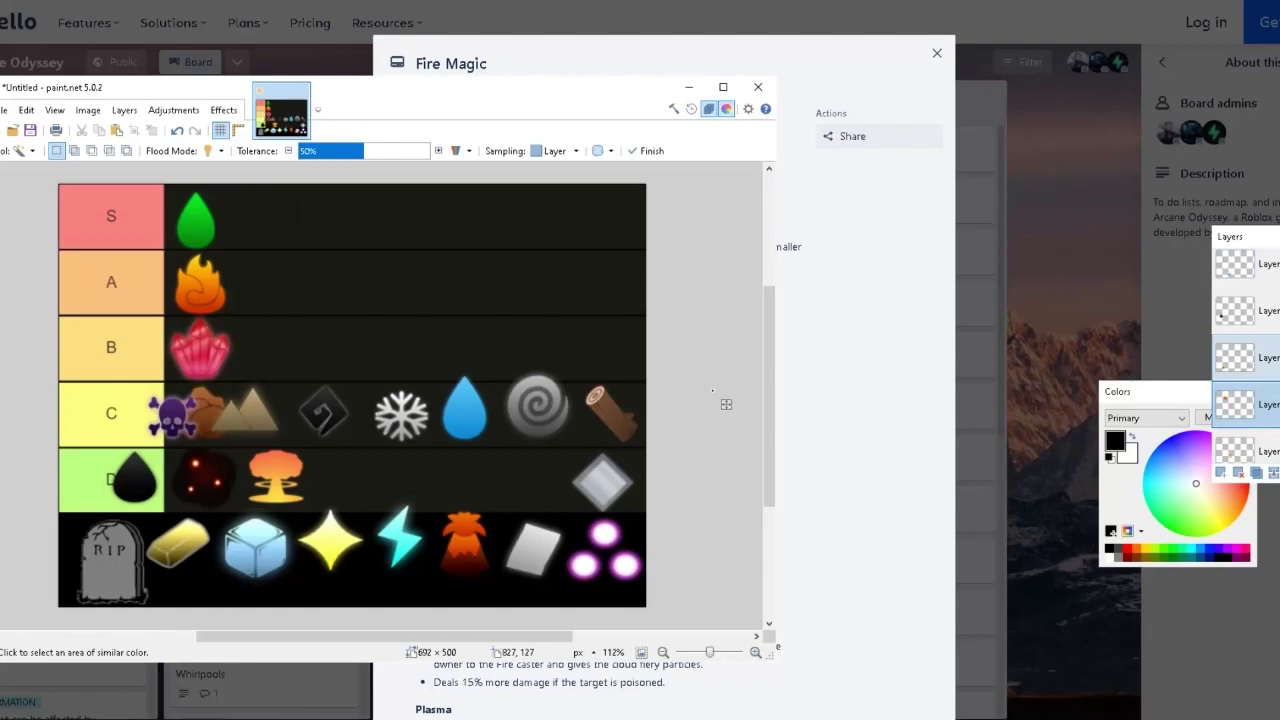
pyautogui.hotkey('alt', 'pageup')
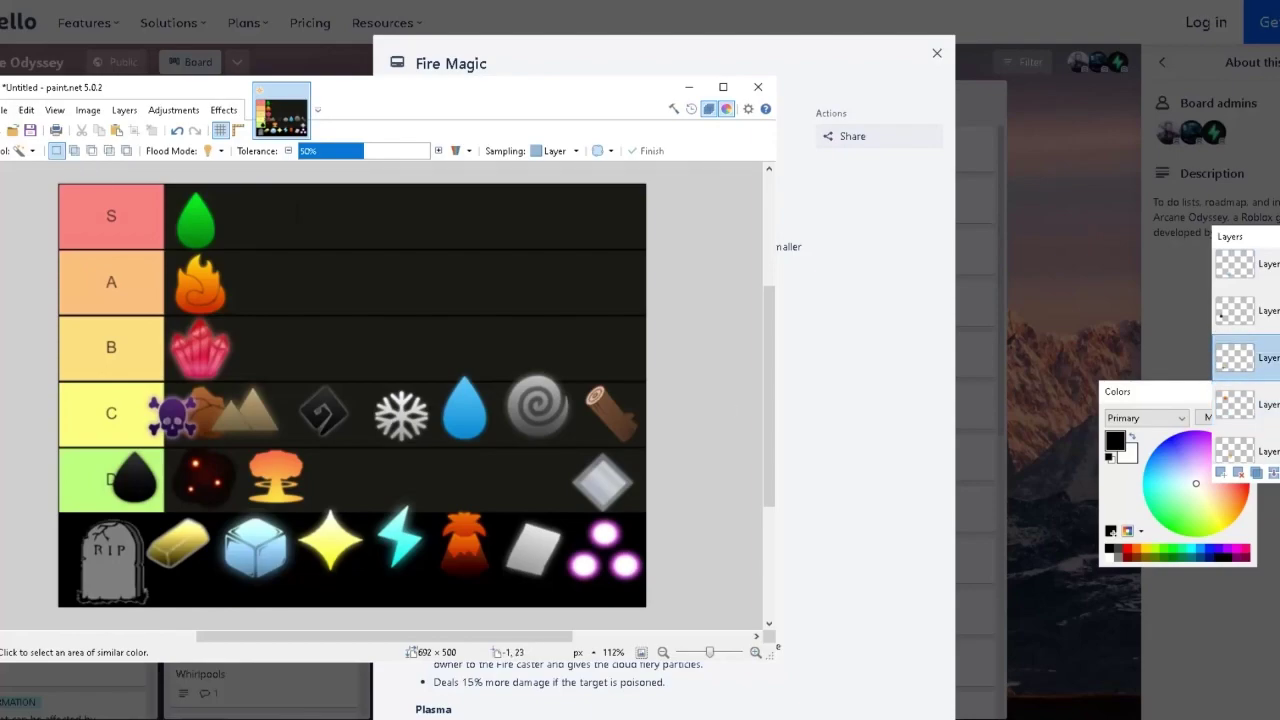
pyautogui.click(22, 150)
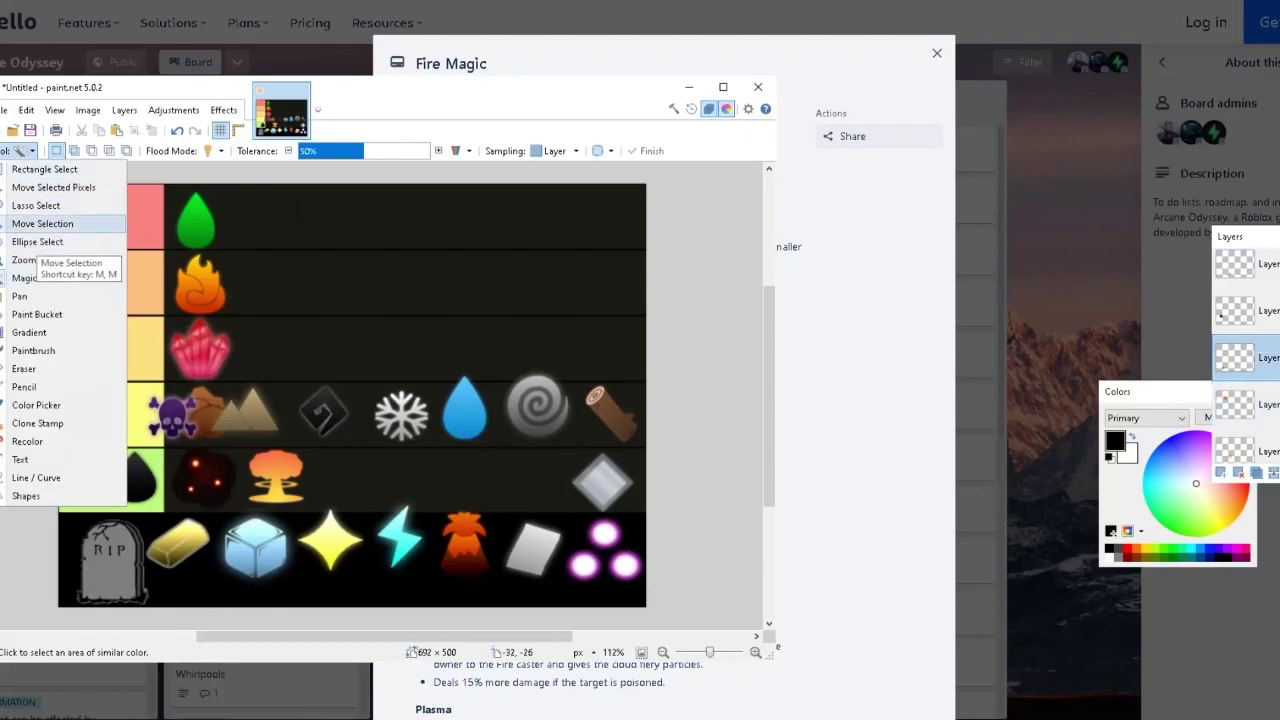
pyautogui.click(53, 187)
pyautogui.moveTo(659, 623); pyautogui.dragTo(677, 625)
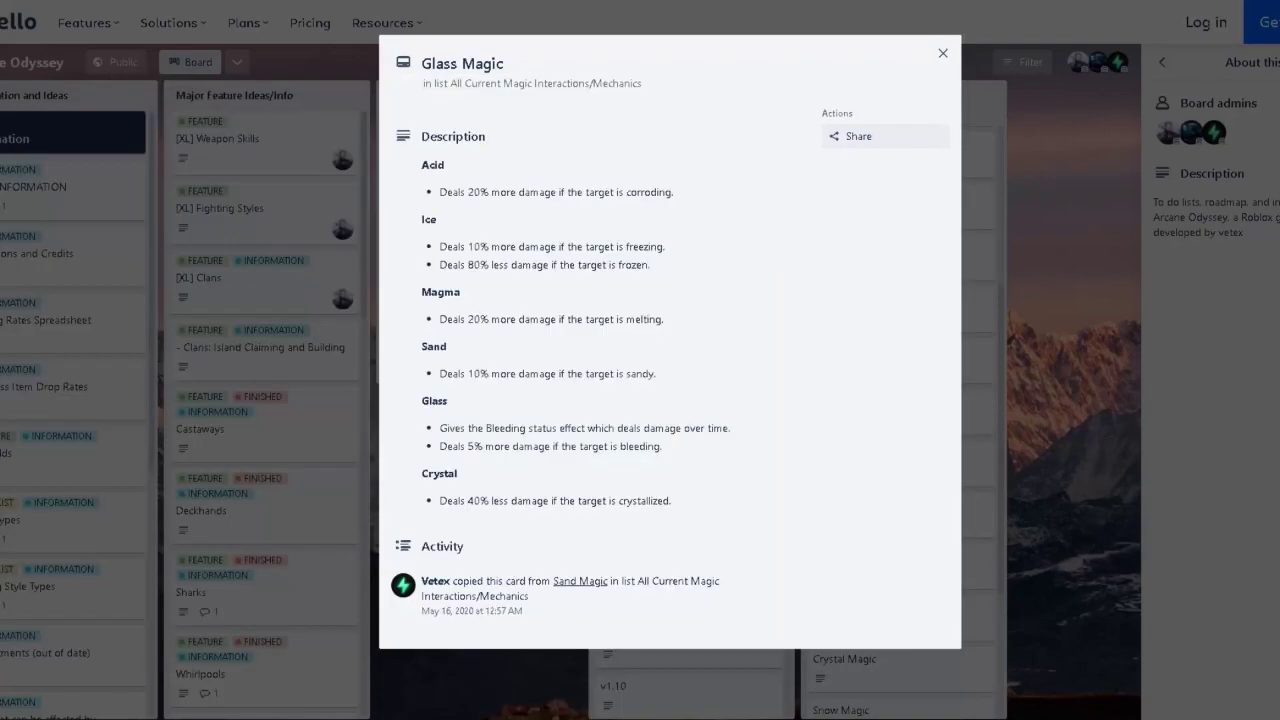
# Open the Glass Magic card on the Trello board and examine its Bleeding status effect and damage bonus against bleeding targets.
pyautogui.moveTo(440, 428); pyautogui.dragTo(533, 428)
pyautogui.click(533, 428)
pyautogui.moveTo(440, 428); pyautogui.dragTo(731, 428)
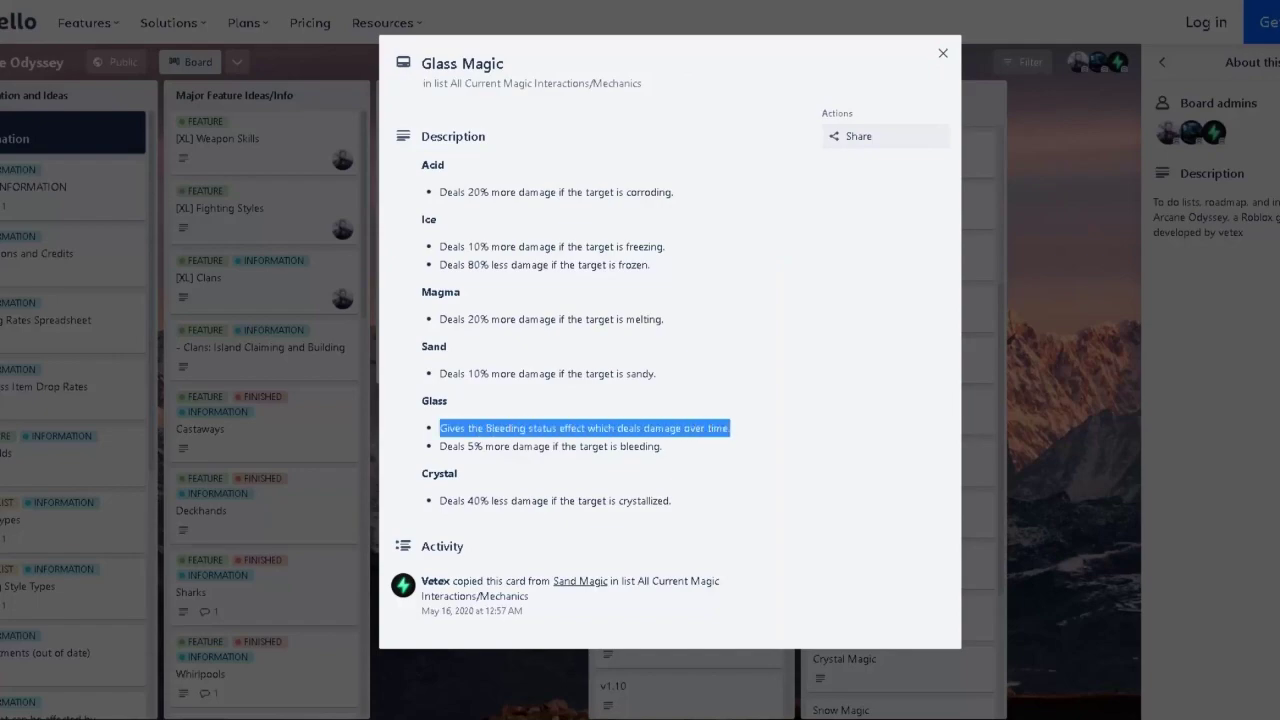
pyautogui.moveTo(440, 446); pyautogui.dragTo(457, 473)
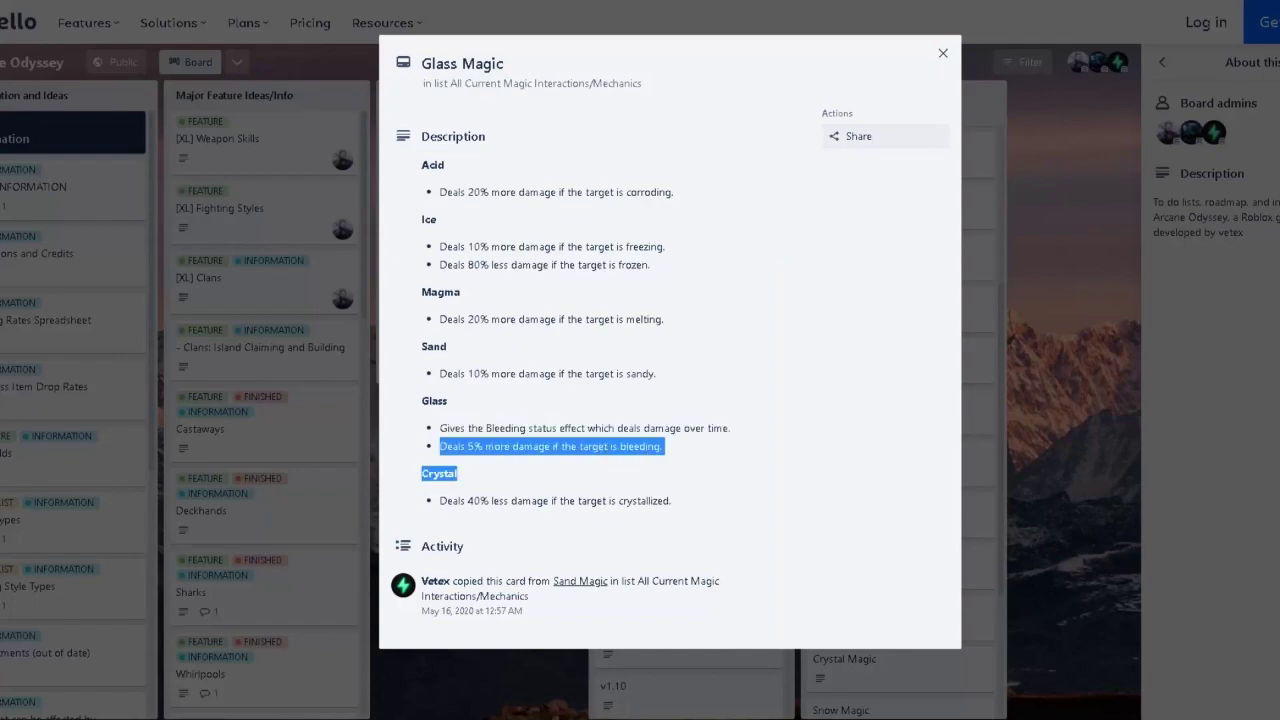
pyautogui.click(664, 462)
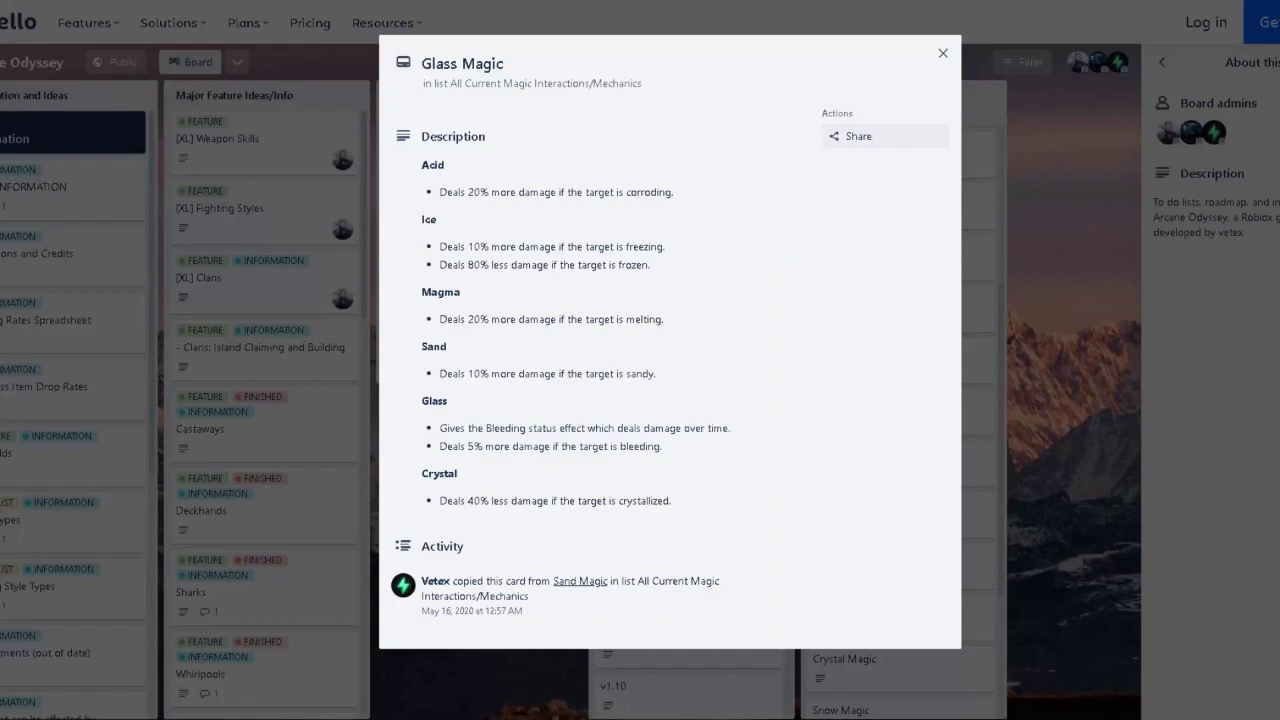
pyautogui.moveTo(440, 428); pyautogui.dragTo(662, 446)
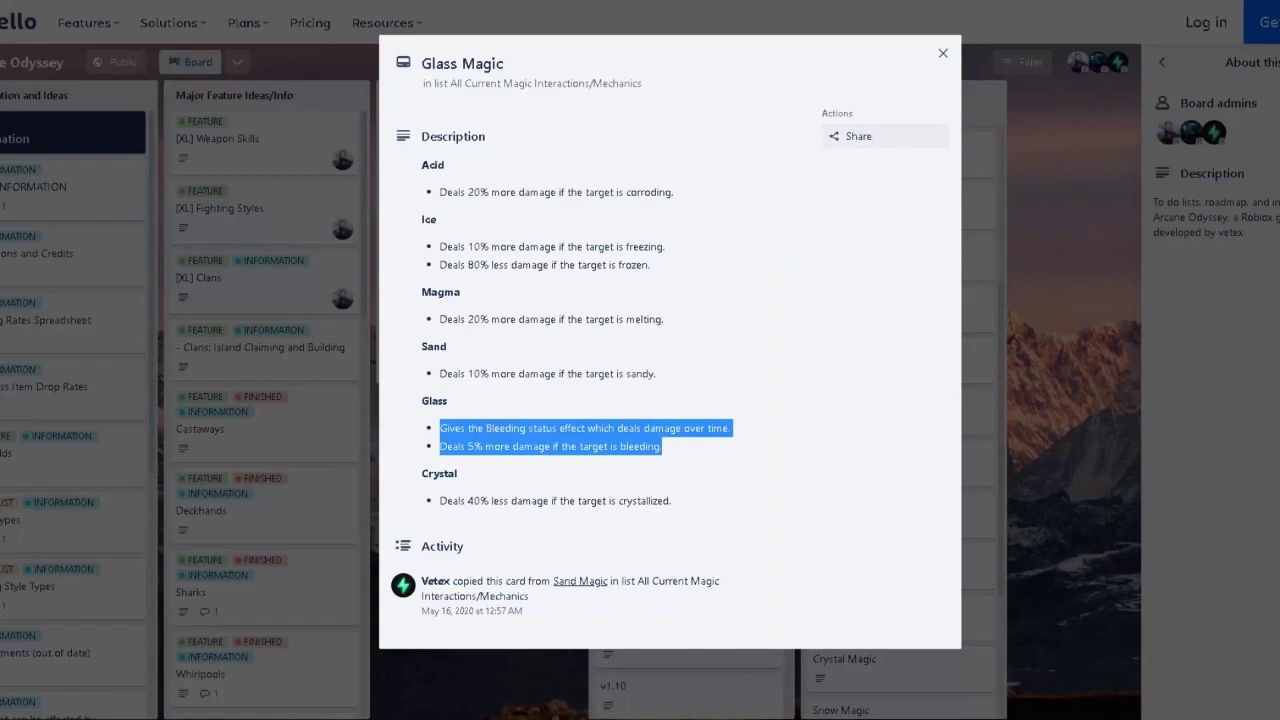
pyautogui.click(666, 455)
# Return to paint.net and move the glass icon from the D row to the S row beside the acid icon.
pyautogui.click(331, 684)
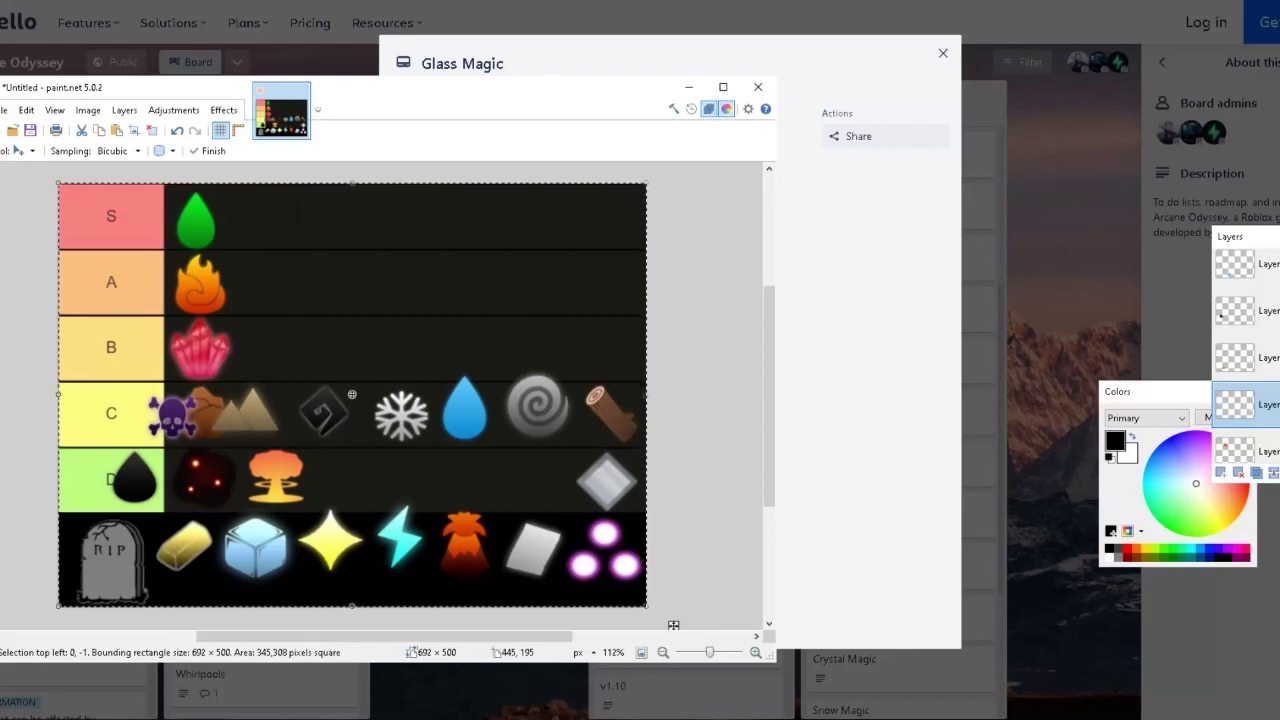
pyautogui.moveTo(609, 488); pyautogui.dragTo(609, 488)
pyautogui.moveTo(673, 624); pyautogui.dragTo(322, 362)
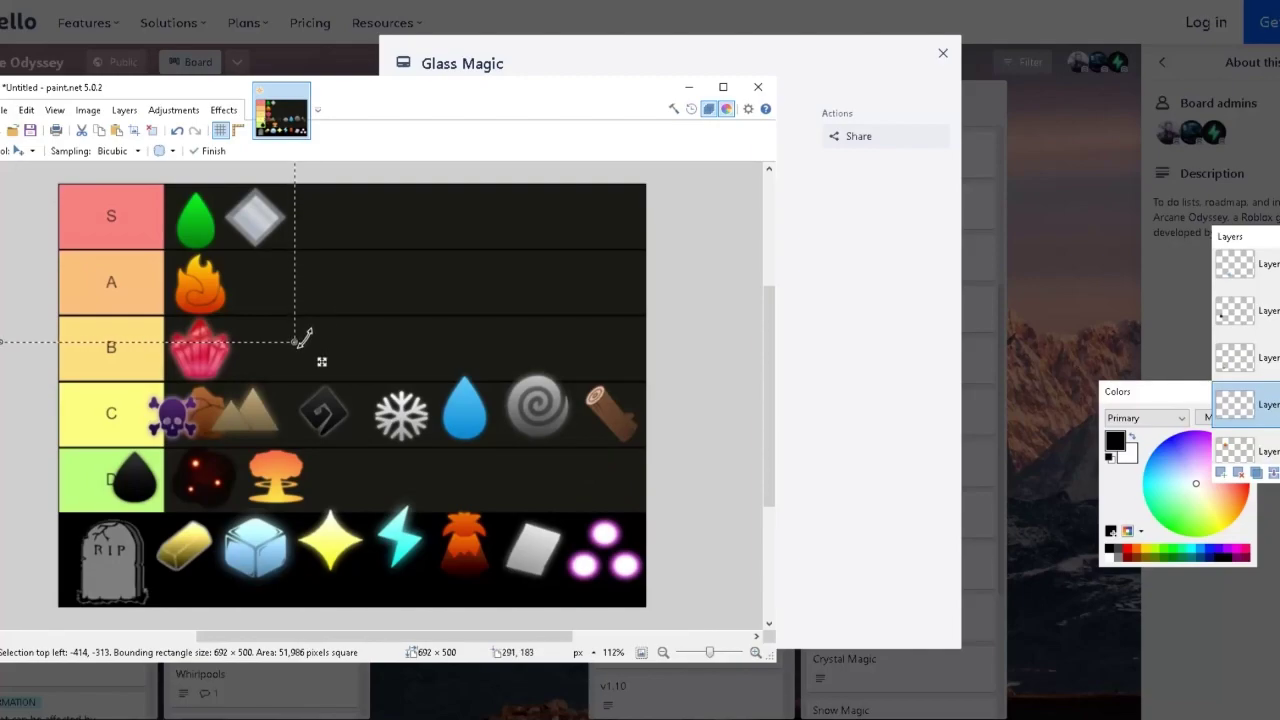
# Clear the glass icon's selection and nudge the gold bar slightly down and left on its own layer.
pyautogui.click(20, 150)
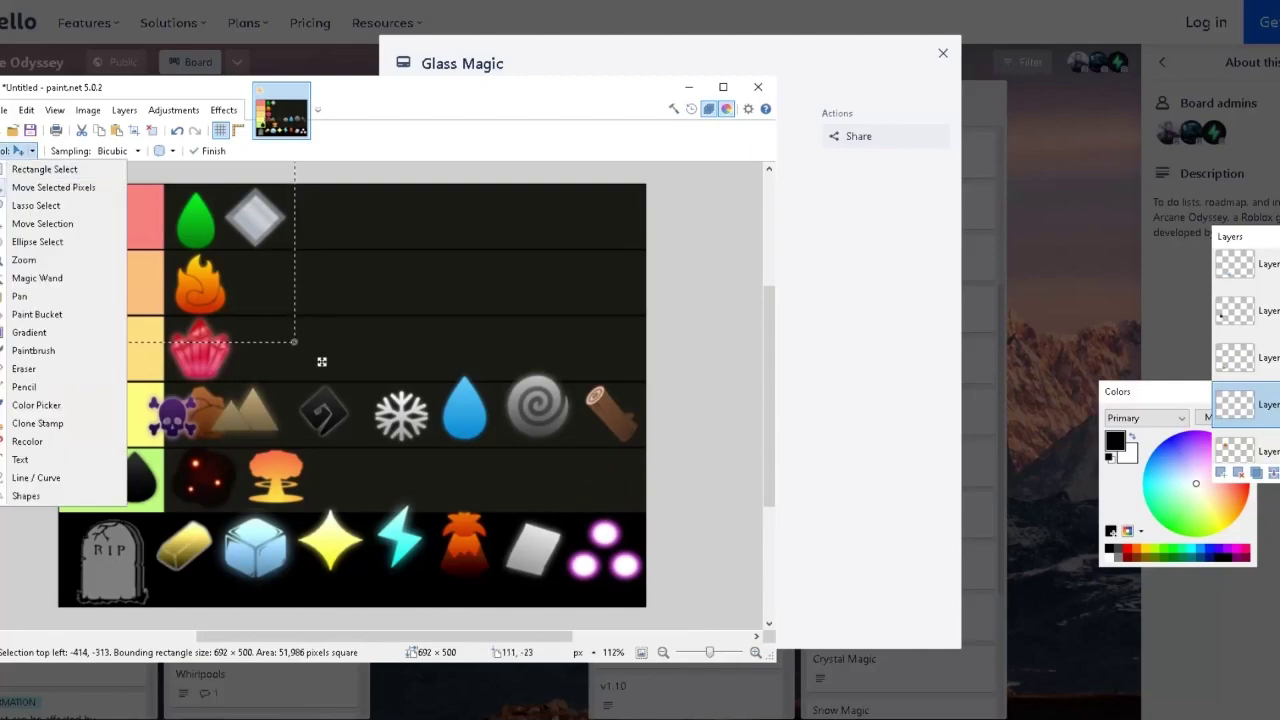
pyautogui.click(40, 277)
pyautogui.click(720, 376)
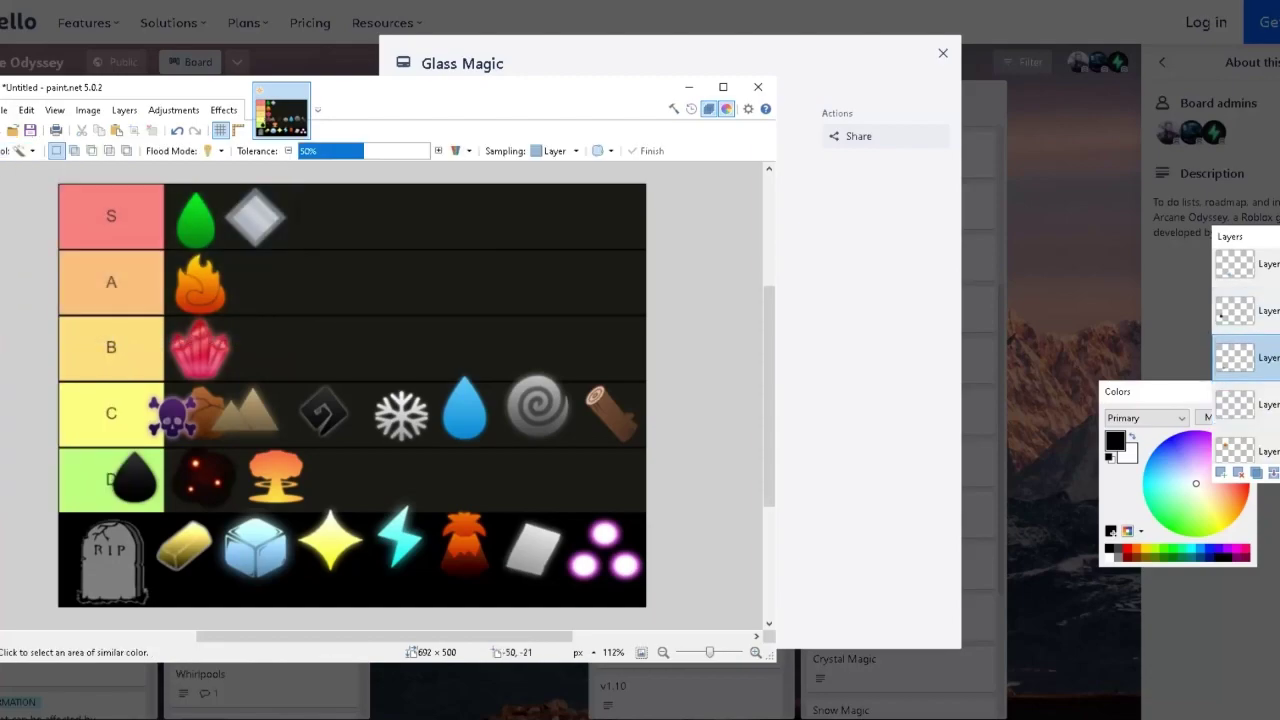
pyautogui.click(20, 150)
pyautogui.click(53, 187)
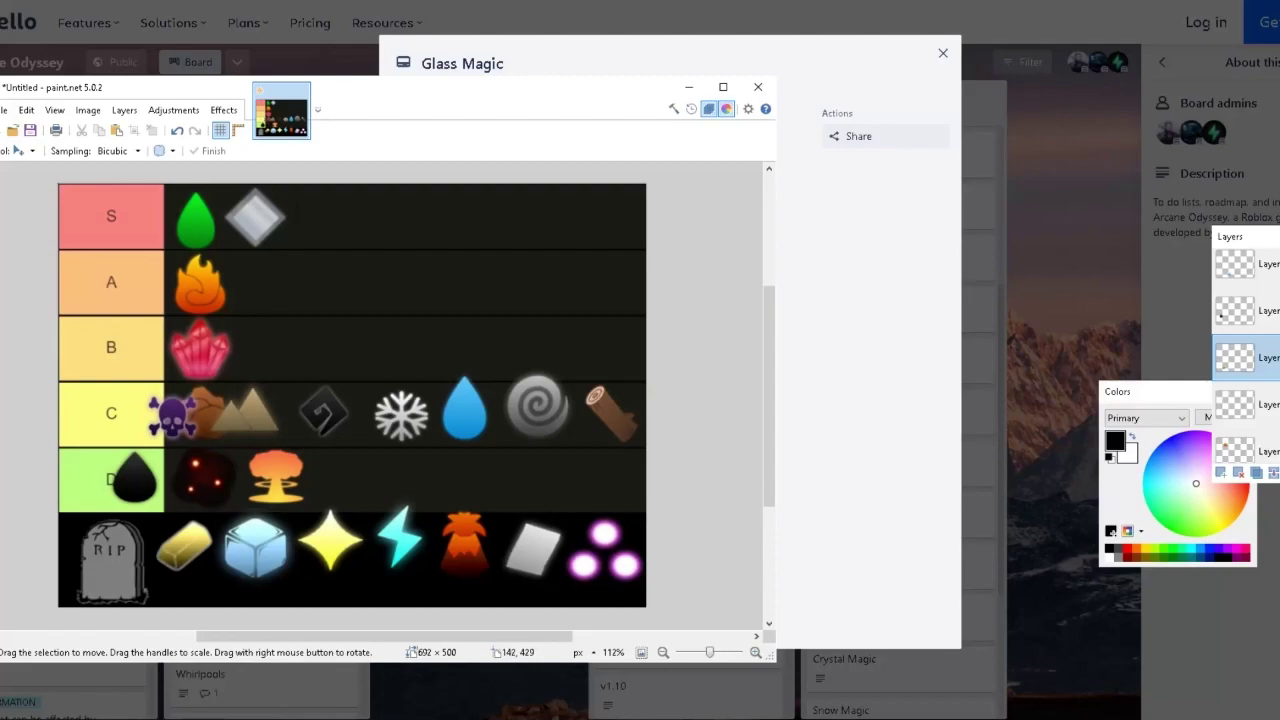
pyautogui.moveTo(179, 548)
pyautogui.mouseDown()
pyautogui.moveTo(165, 551)
pyautogui.moveTo(181, 550)
pyautogui.moveTo(259, 302)
pyautogui.moveTo(174, 555)
pyautogui.mouseUp()
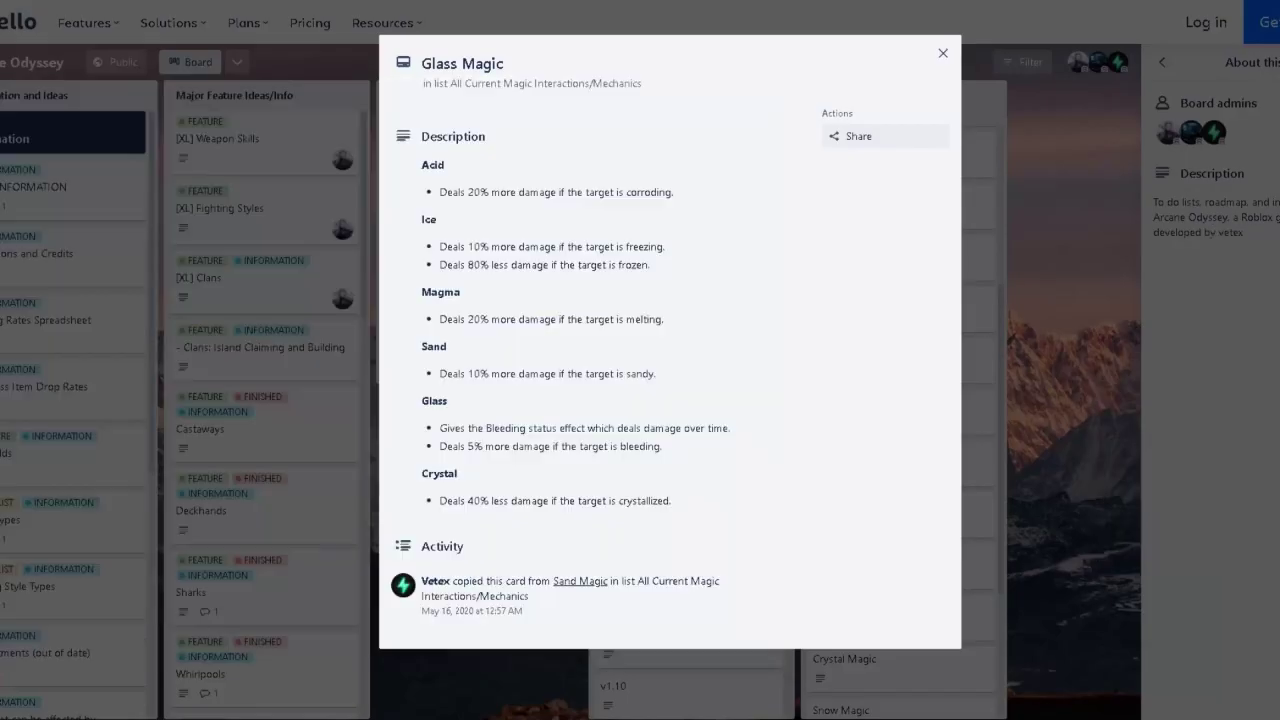
# Open the Metal Magic card on the Trello board and examine its Bleeding status effect and damage bonus against bleeding targets.
pyautogui.press('Escape')
pyautogui.scroll(-3, 900, 562)
pyautogui.scroll(3, 900, 562)
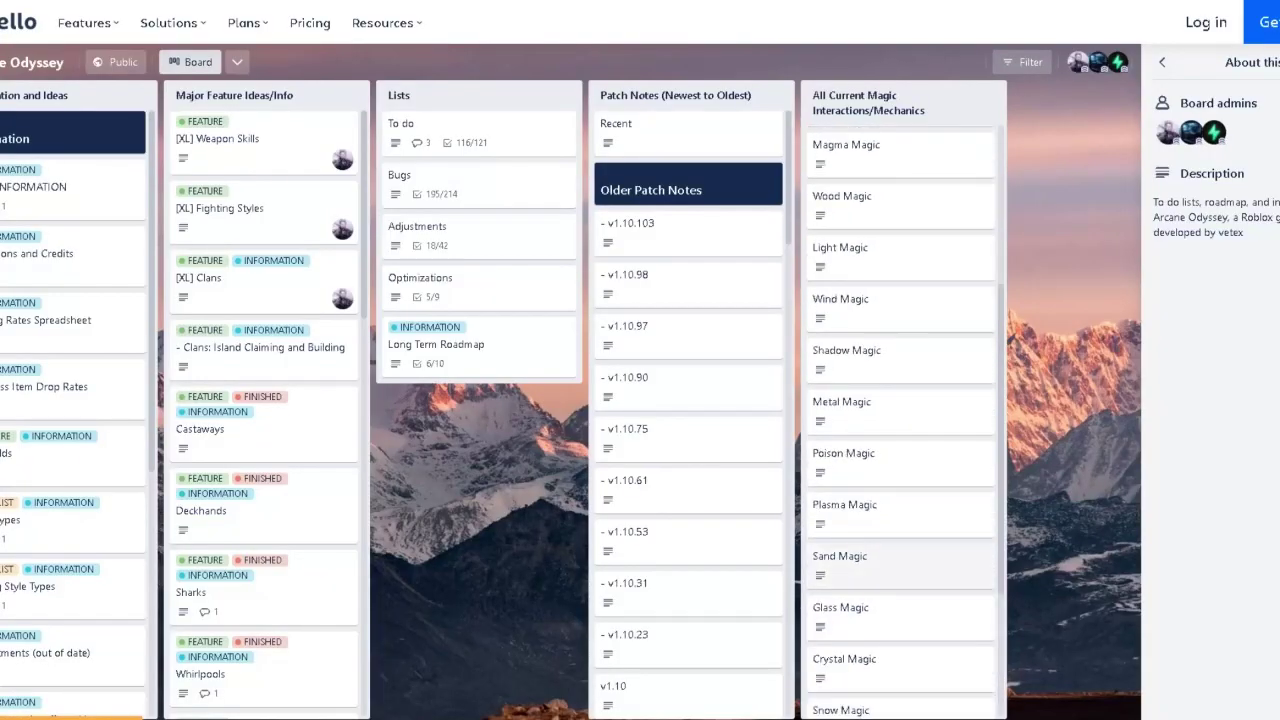
pyautogui.click(860, 410)
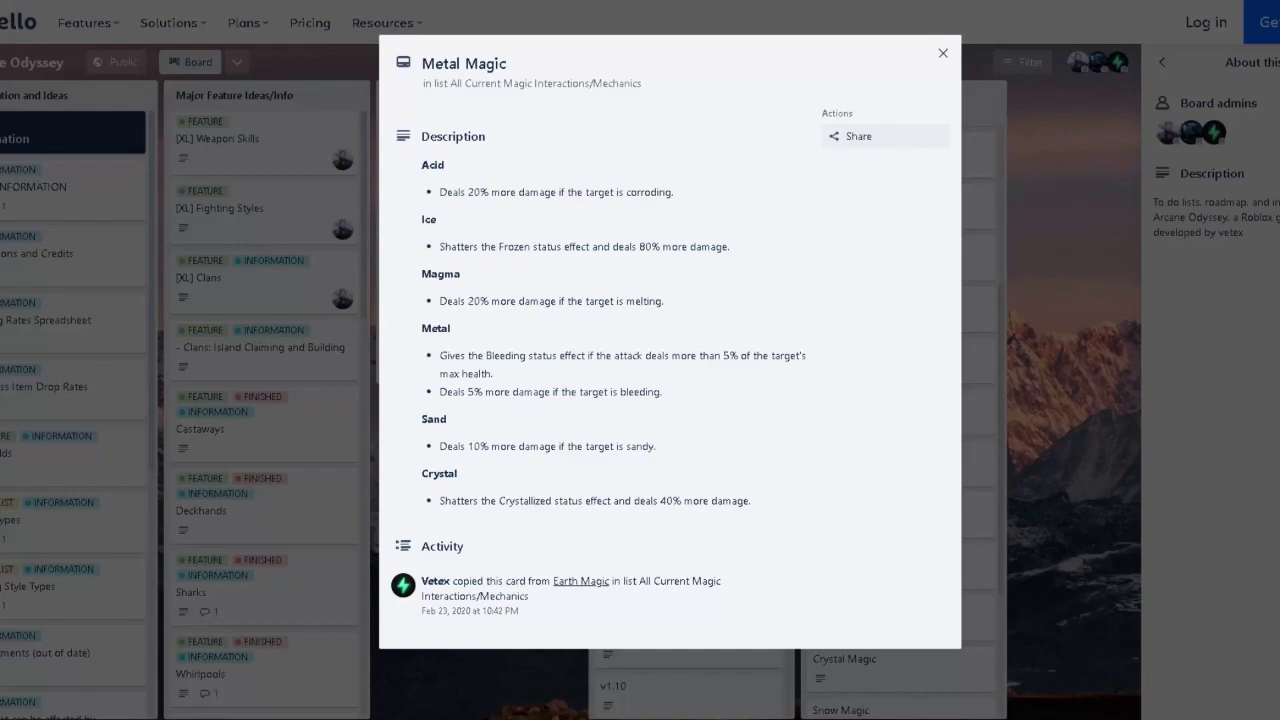
pyautogui.moveTo(440, 355); pyautogui.dragTo(664, 414)
pyautogui.click(664, 416)
pyautogui.moveTo(505, 356)
pyautogui.mouseDown()
pyautogui.moveTo(494, 374)
pyautogui.moveTo(466, 356)
pyautogui.moveTo(662, 392)
pyautogui.mouseUp()
pyautogui.click(494, 376)
pyautogui.click(662, 392)
pyautogui.moveTo(440, 355); pyautogui.dragTo(662, 392)
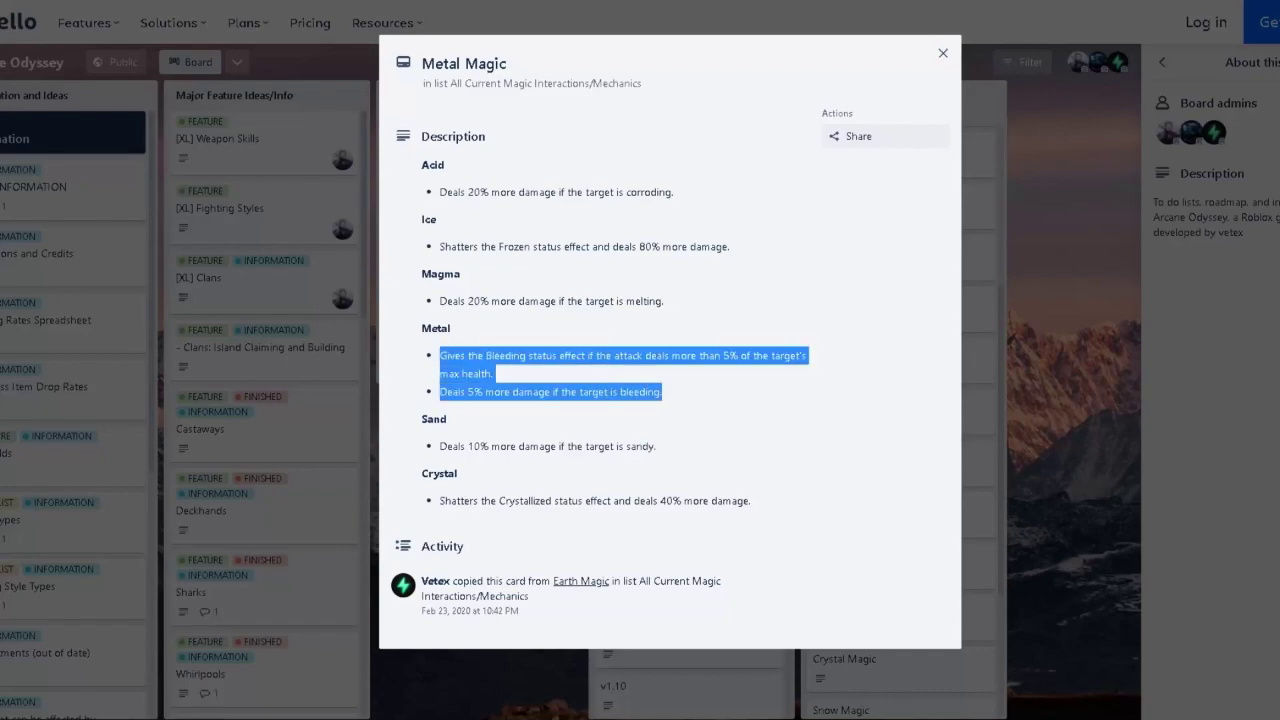
pyautogui.click(662, 392)
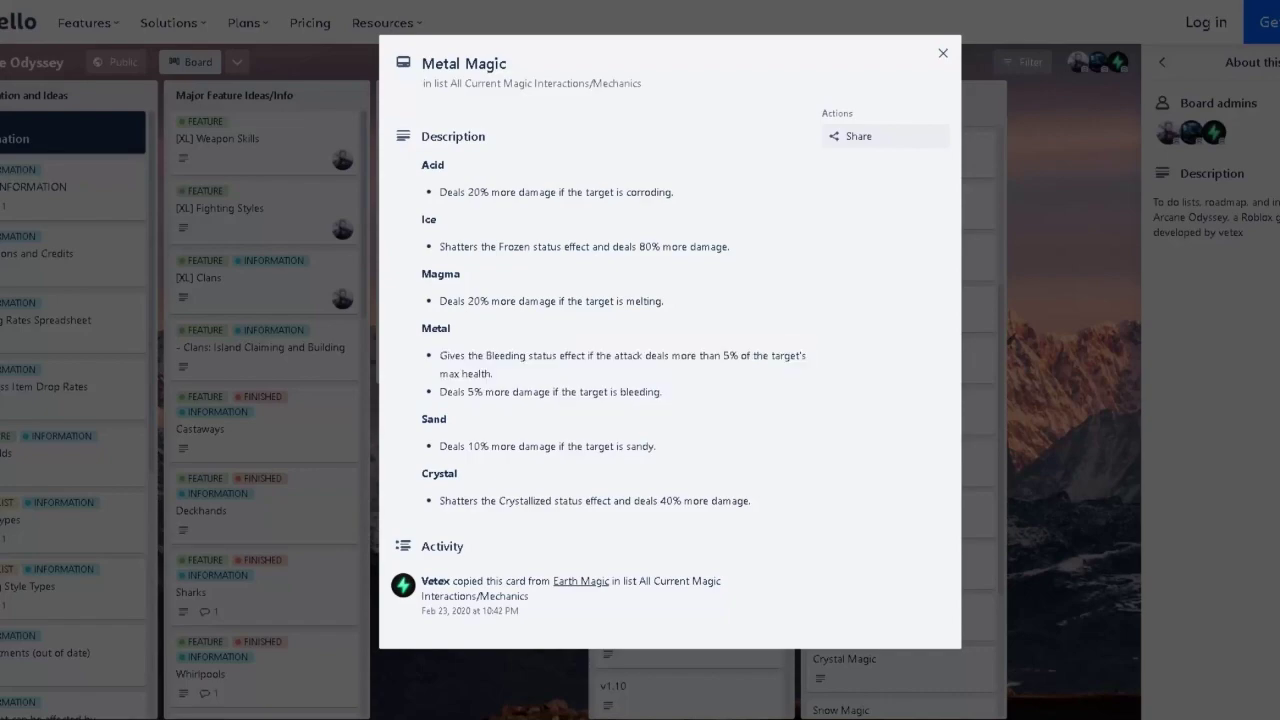
# Return to paint.net, move the gold bar to the A row beside the fire icon, and clear its selection.
pyautogui.click(264, 588)
pyautogui.moveTo(328, 718)
pyautogui.click(328, 680)
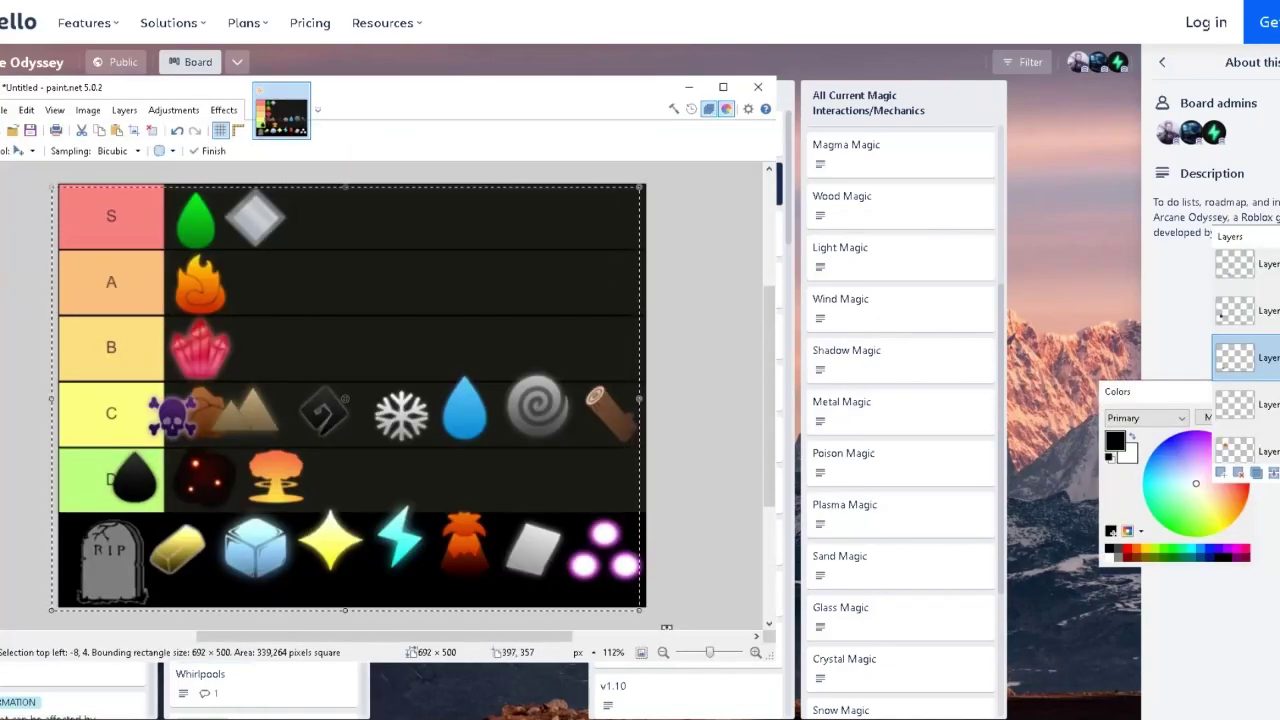
pyautogui.moveTo(178, 545); pyautogui.dragTo(268, 284)
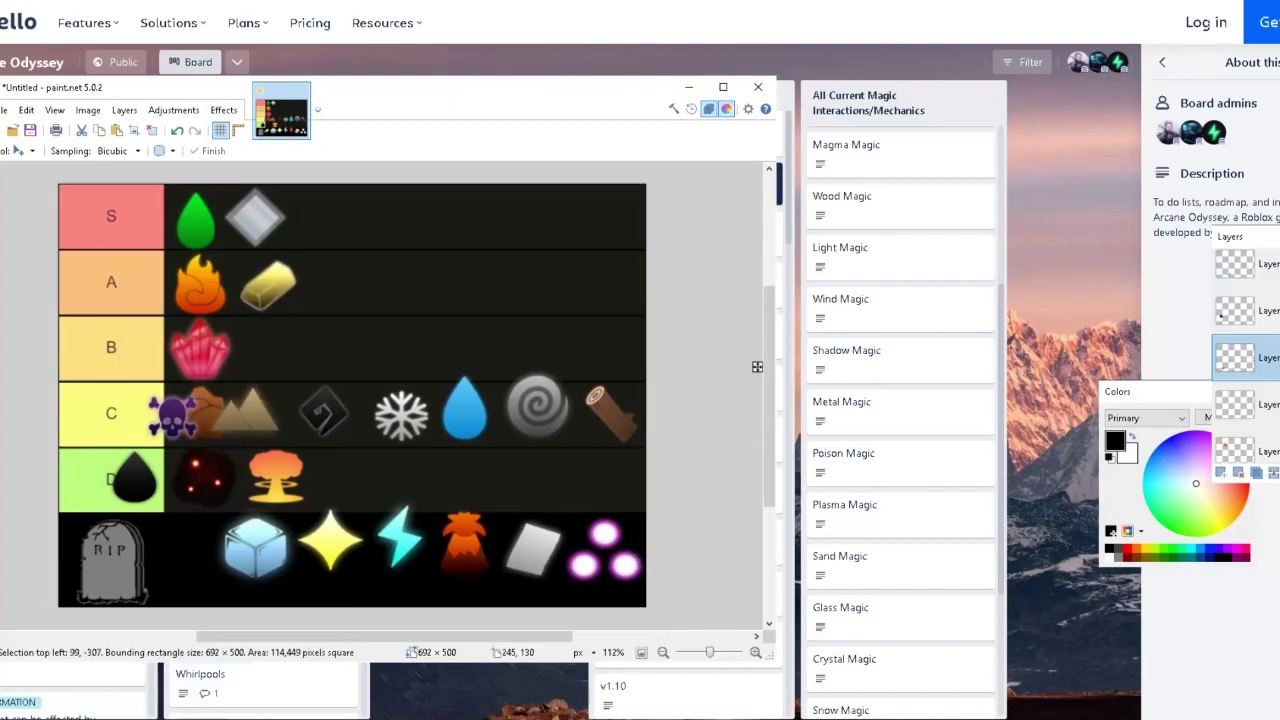
pyautogui.moveTo(757, 366)
pyautogui.mouseDown()
pyautogui.moveTo(815, 296)
pyautogui.moveTo(753, 366)
pyautogui.mouseUp()
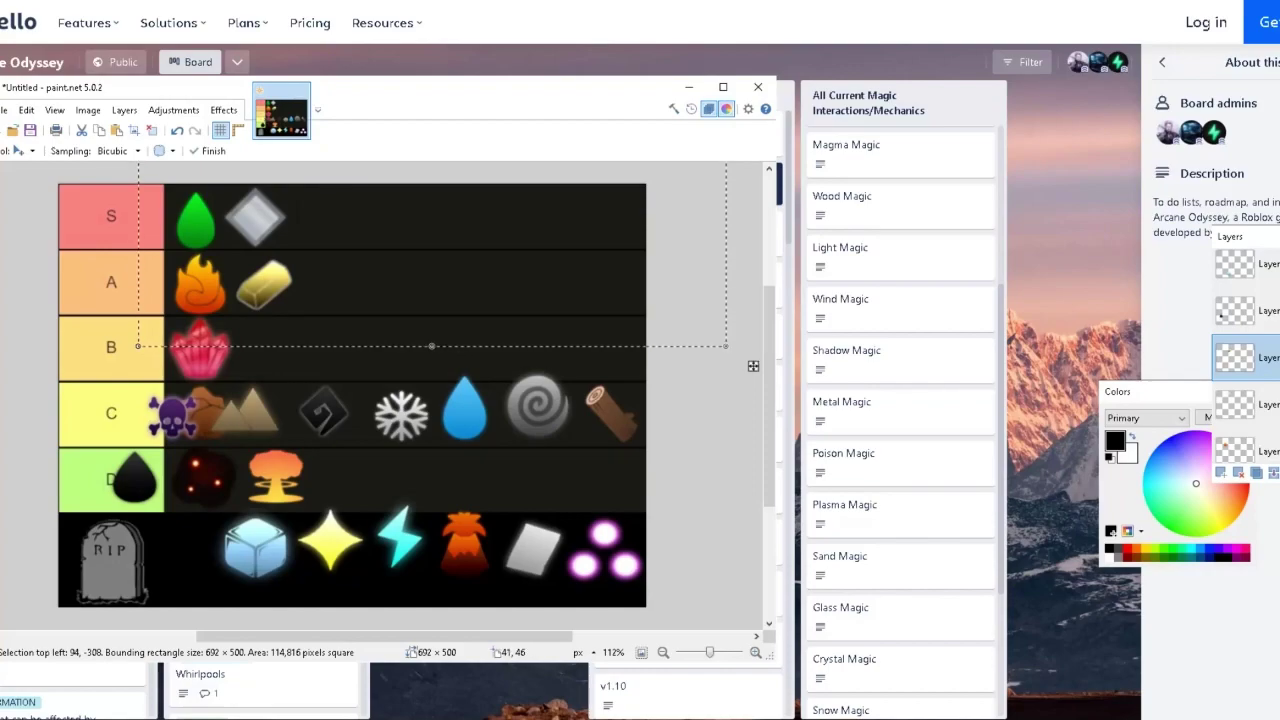
pyautogui.click(20, 150)
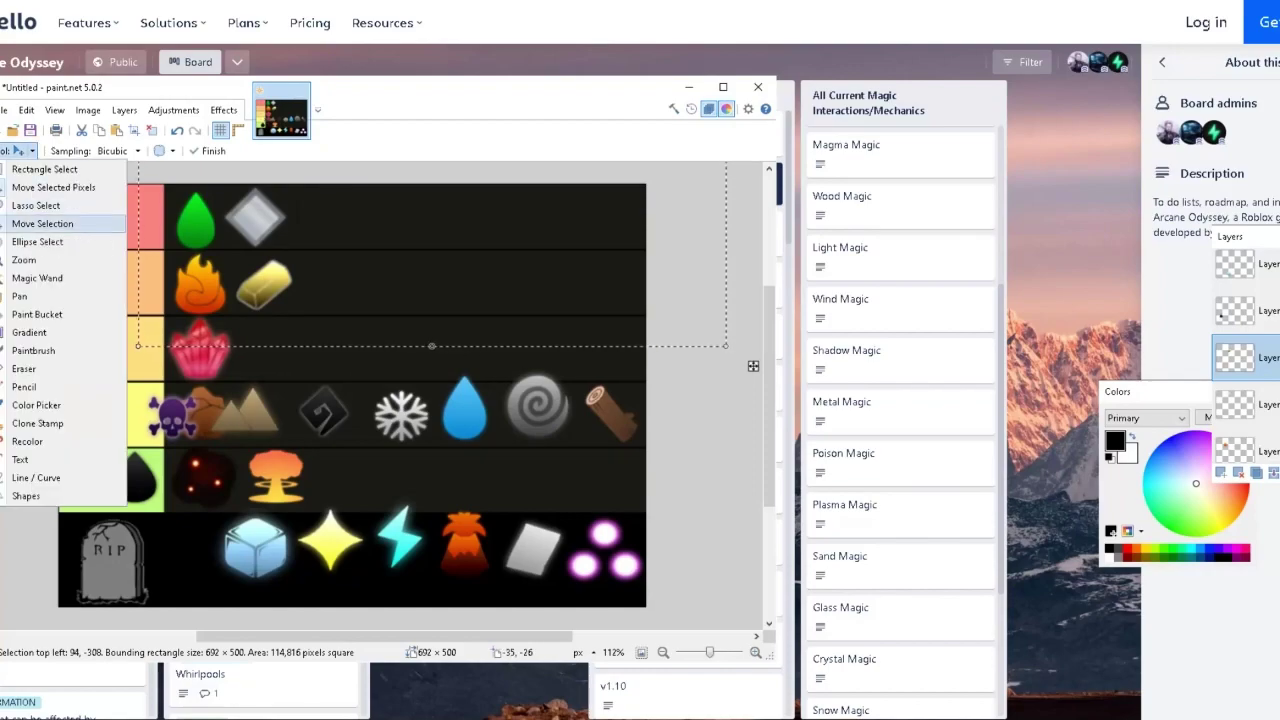
pyautogui.click(37, 277)
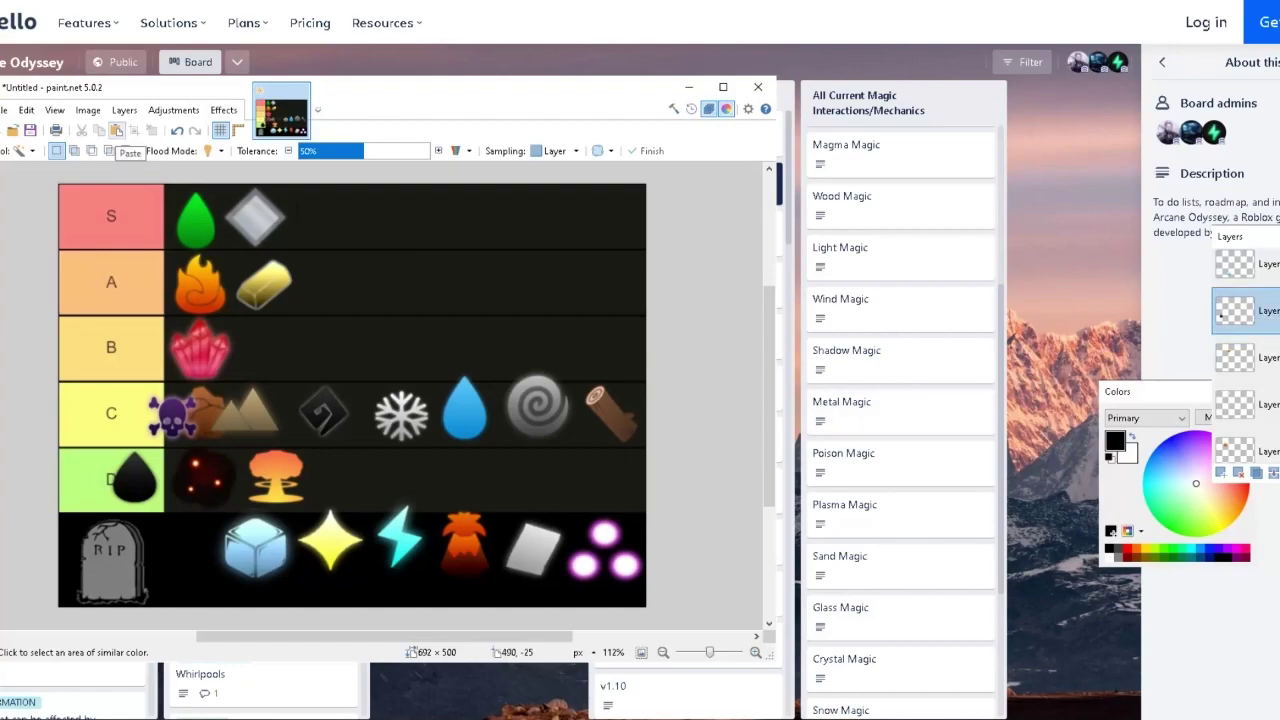
# Move the black droplet icon from the D row to the unranked strip beside the tombstone.
pyautogui.click(20, 150)
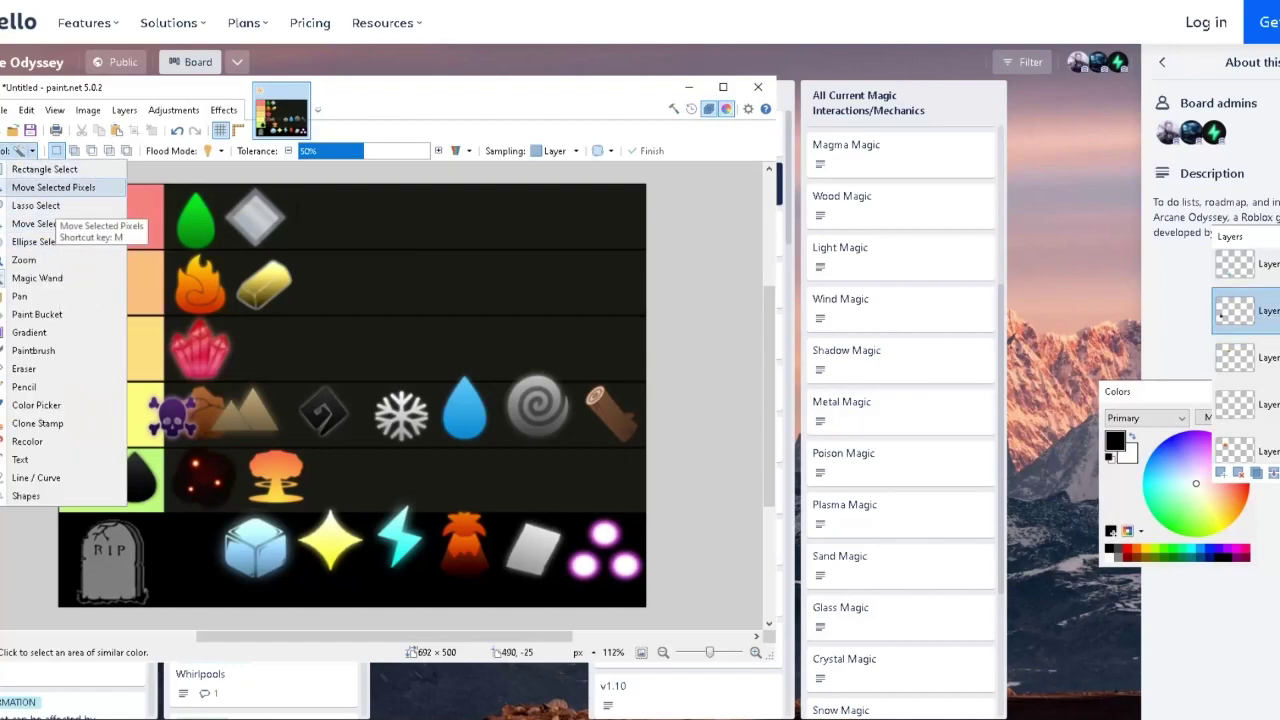
pyautogui.click(56, 189)
pyautogui.moveTo(250, 557); pyautogui.dragTo(206, 543)
pyautogui.moveTo(628, 613); pyautogui.dragTo(736, 716)
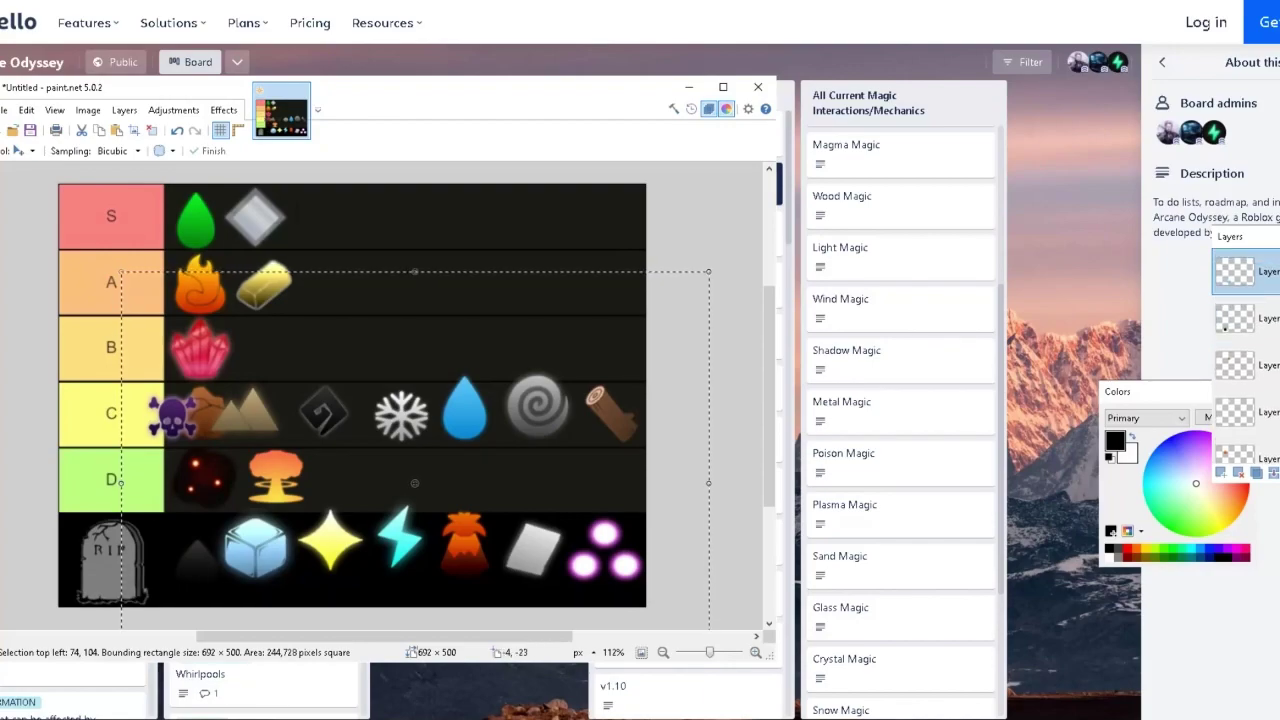
# Activate the ice cube icon's layer and nudge the cube slightly upward in the unranked strip.
pyautogui.click(30, 151)
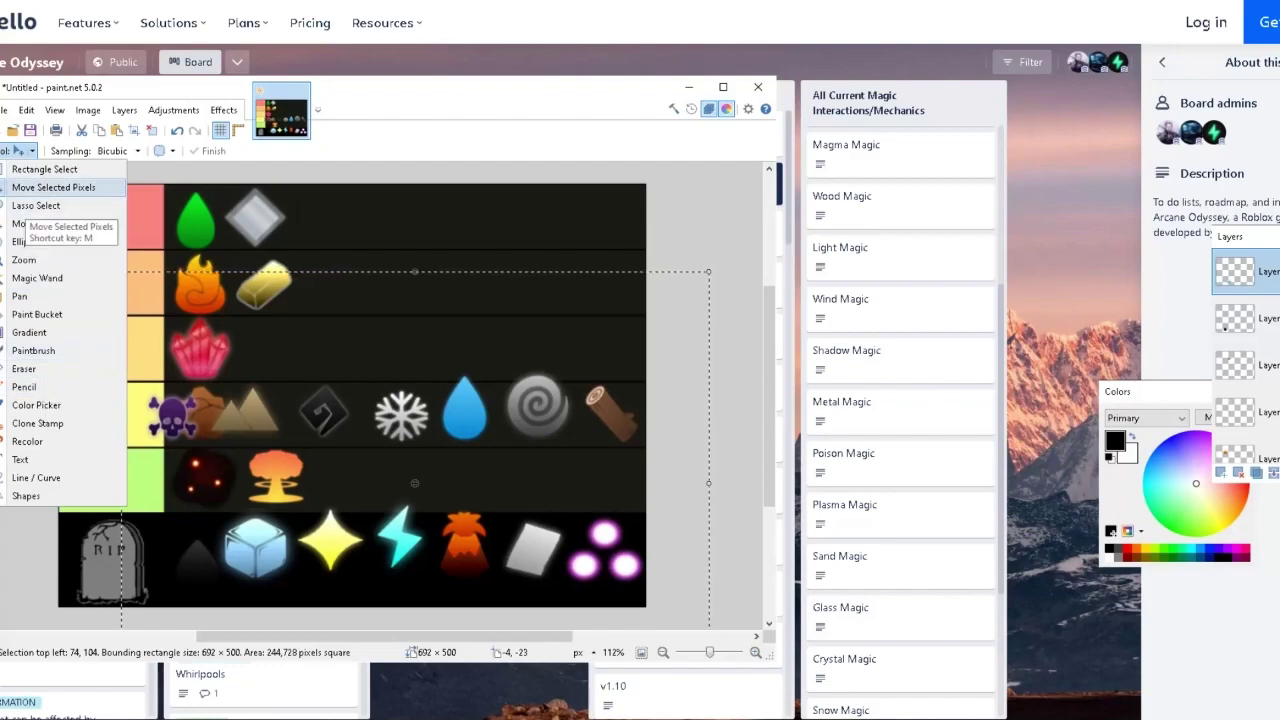
pyautogui.click(53, 187)
pyautogui.moveTo(260, 565)
pyautogui.mouseDown()
pyautogui.moveTo(258, 468)
pyautogui.moveTo(261, 555)
pyautogui.mouseUp()
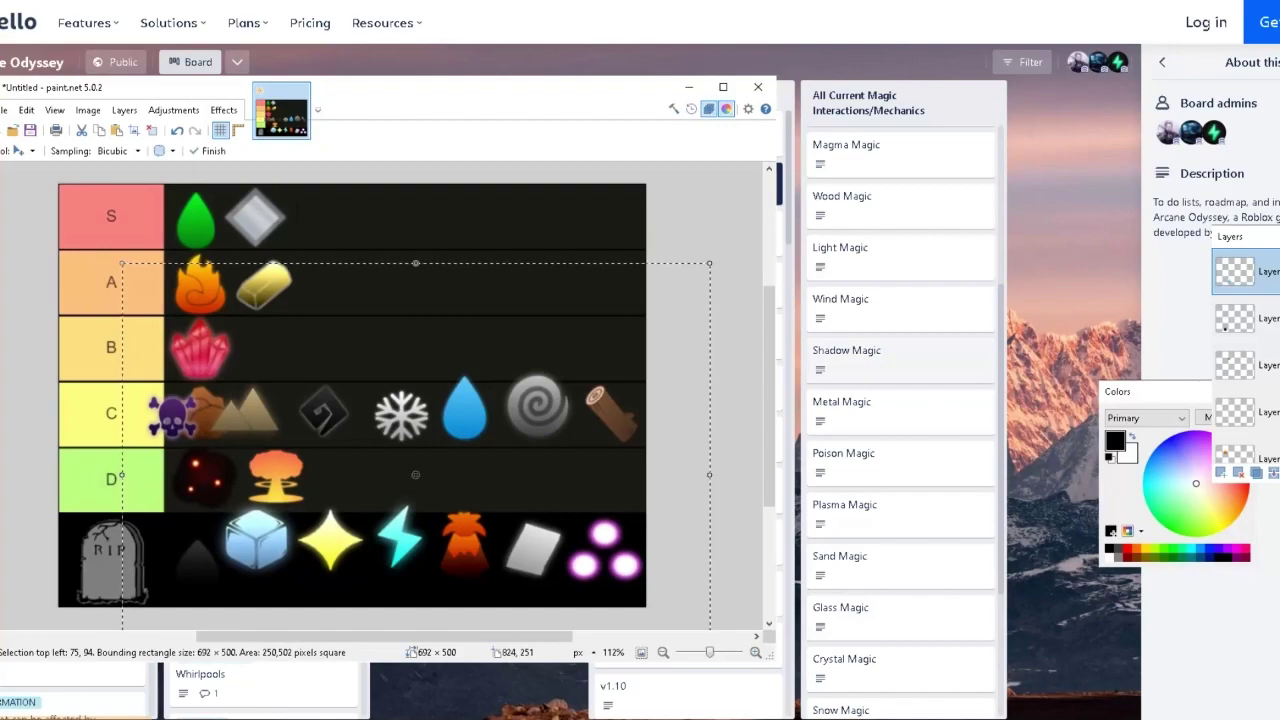
# Open the Ice Magic card on the Trello board and examine its bonus against bleeding targets and its area effect under sea level.
pyautogui.click(1060, 360)
pyautogui.scroll(-2, 900, 400)
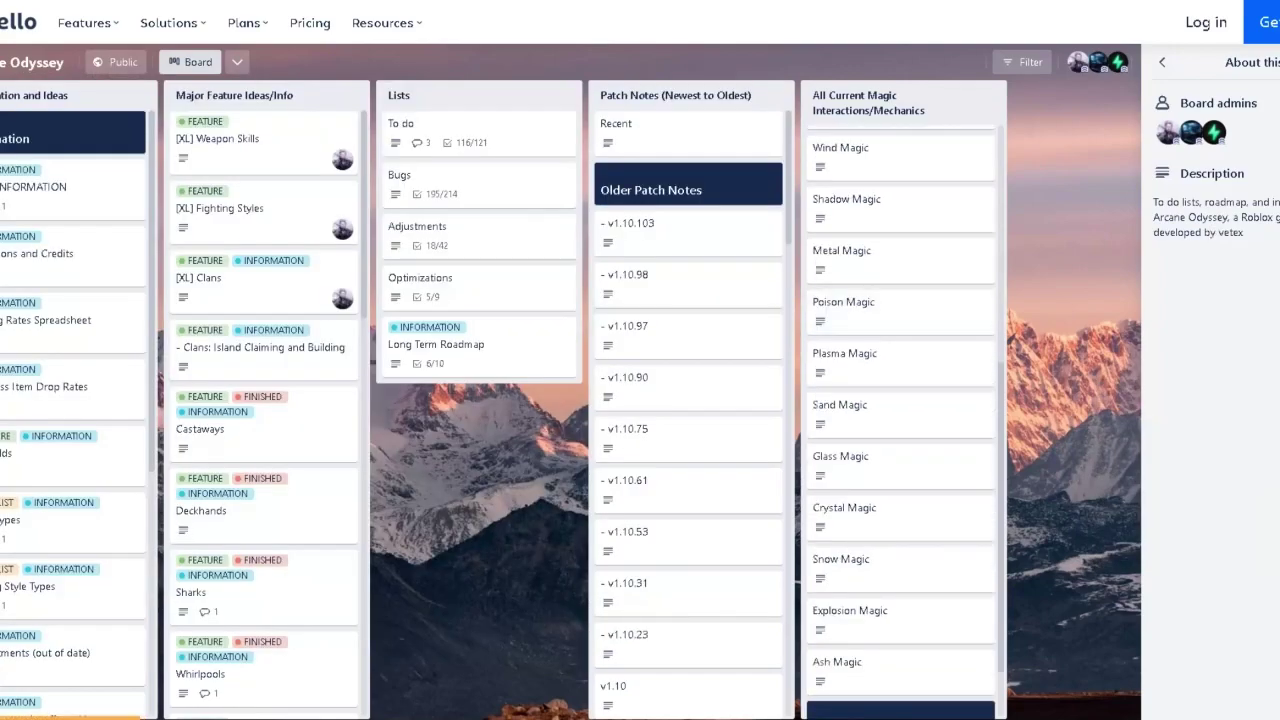
pyautogui.scroll(4, 900, 400)
pyautogui.scroll(3, 900, 400)
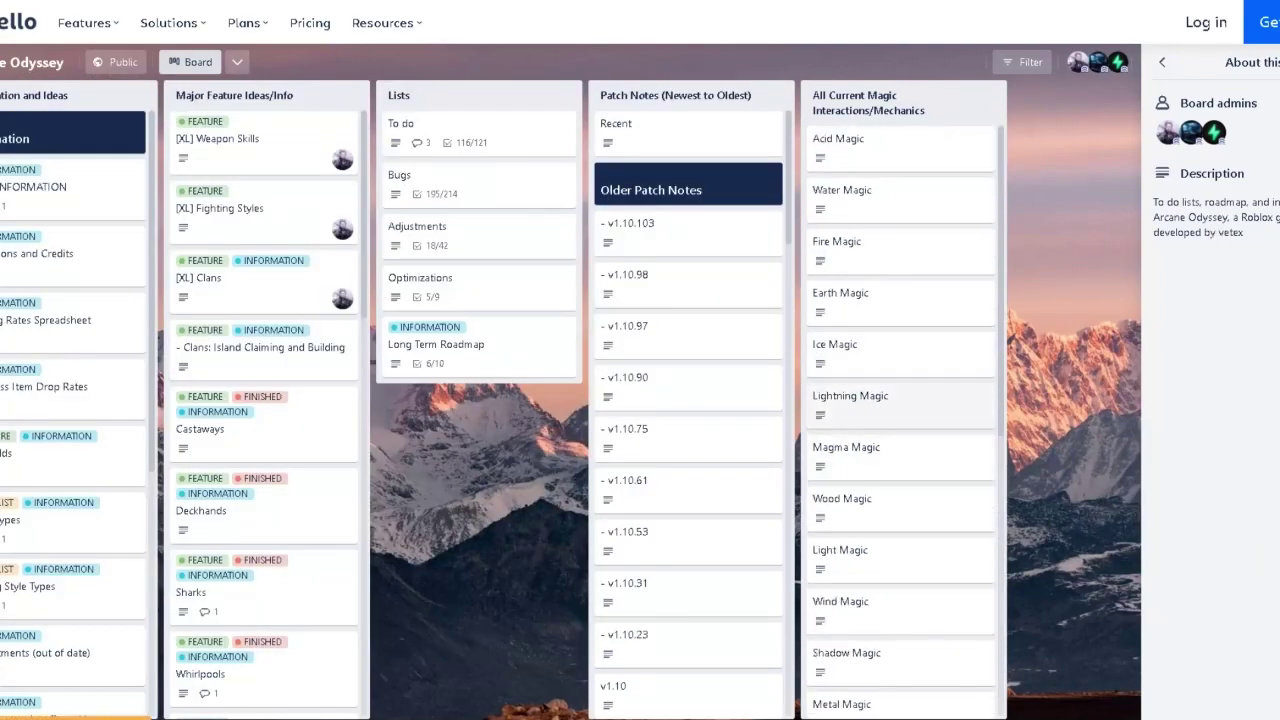
pyautogui.click(860, 352)
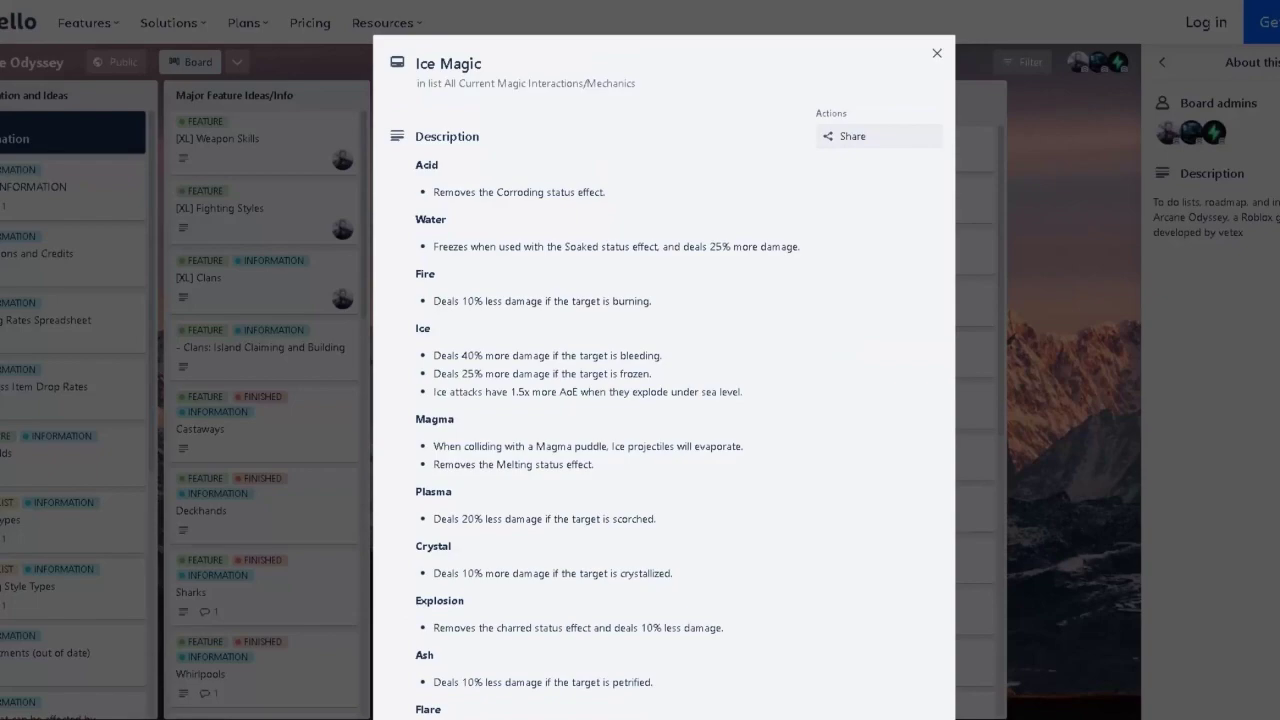
pyautogui.moveTo(433, 355); pyautogui.dragTo(662, 355)
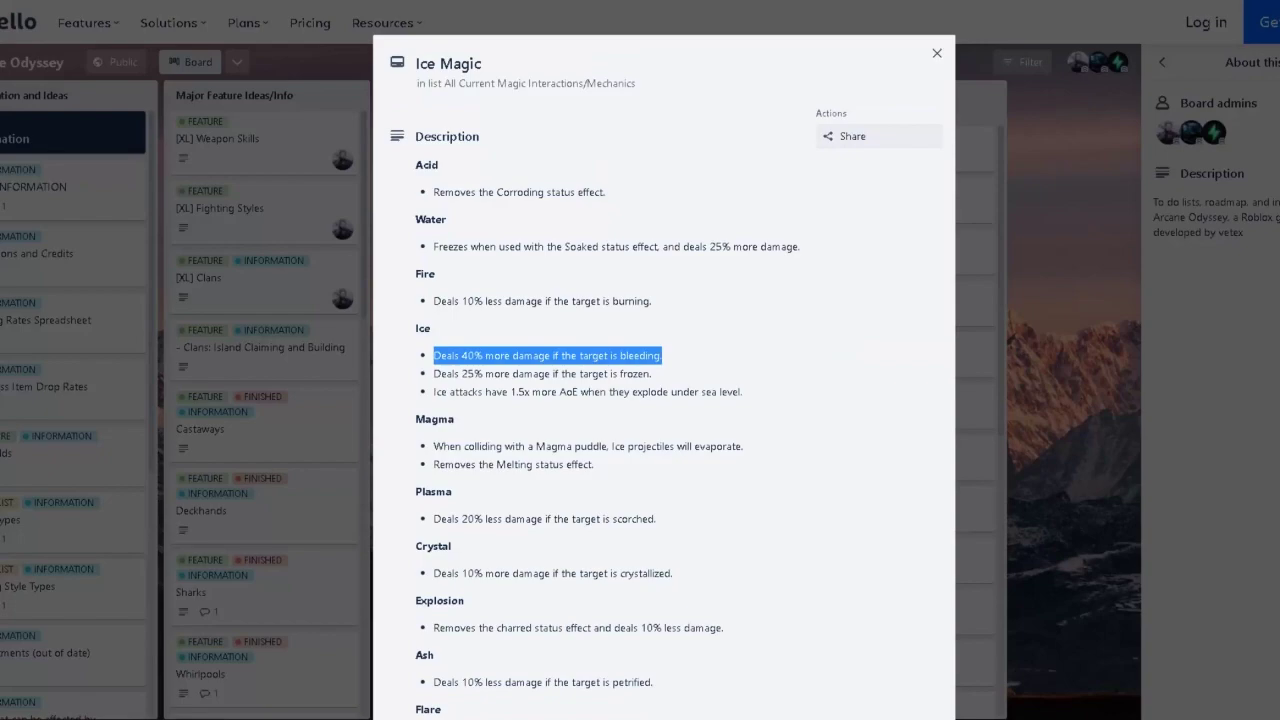
pyautogui.click(664, 356)
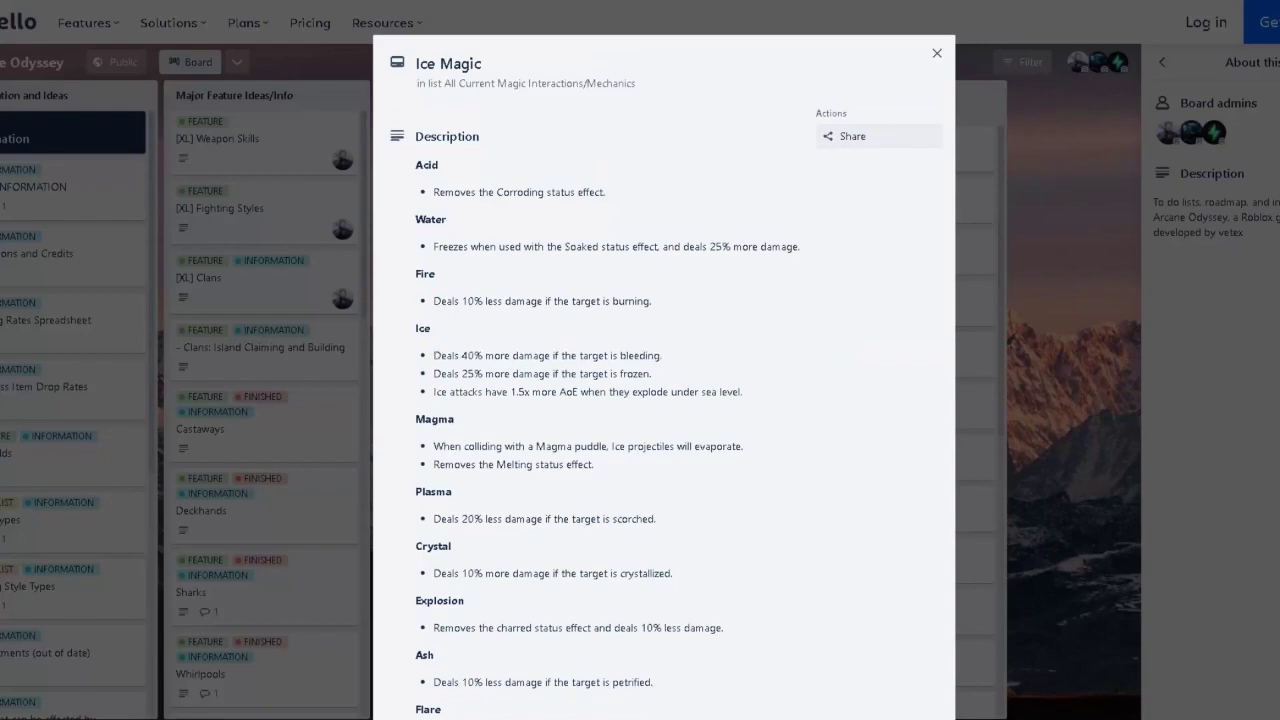
pyautogui.moveTo(433, 391); pyautogui.dragTo(742, 391)
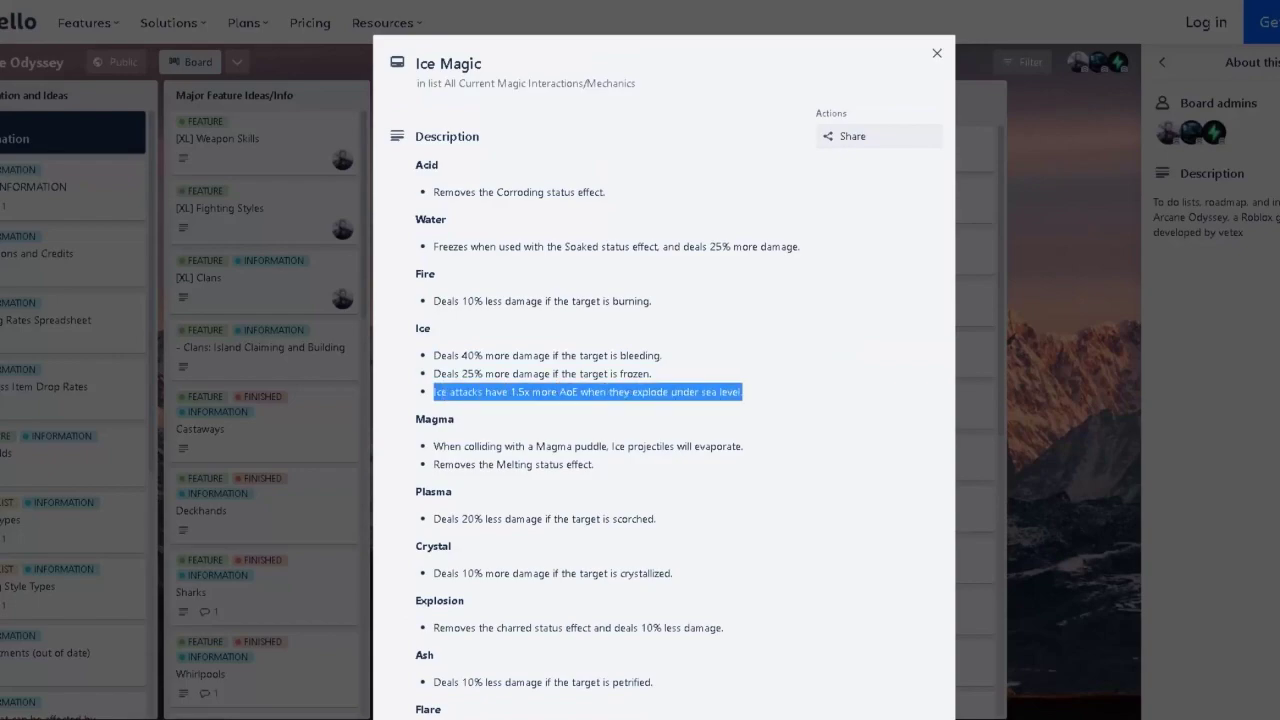
pyautogui.click(742, 392)
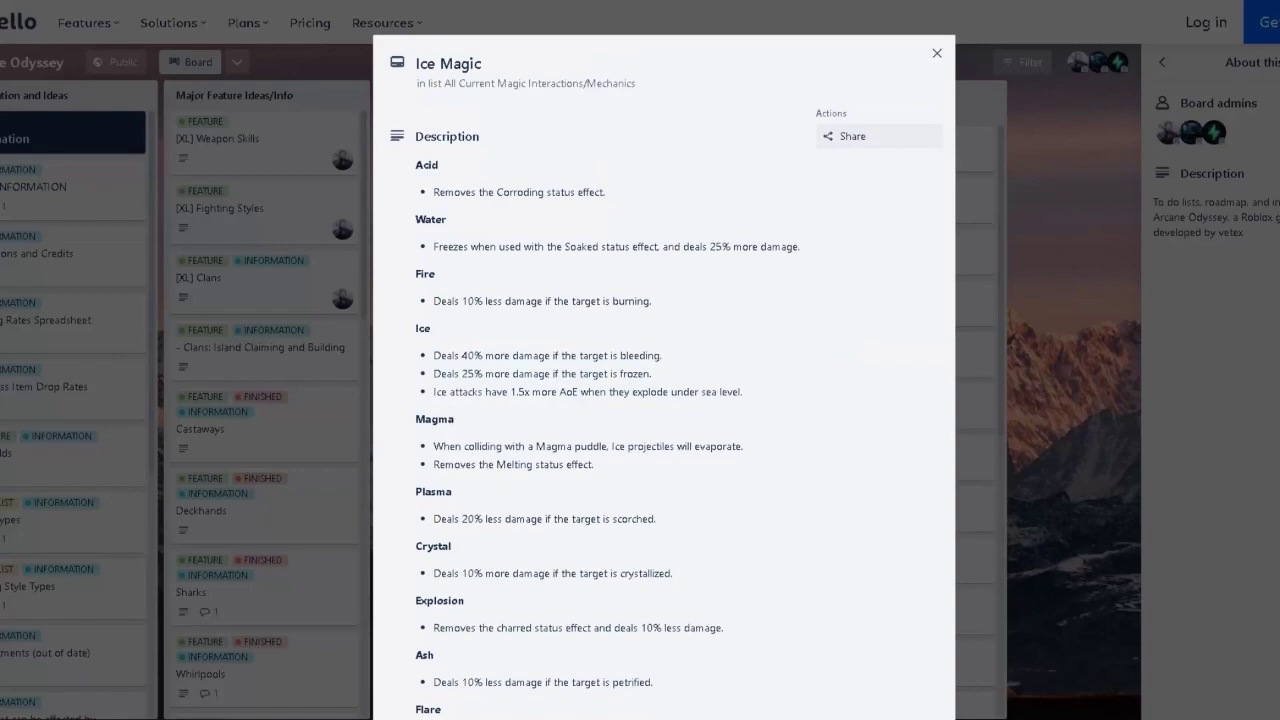
# Examine the Water section of the Ice Magic card for the freezing interaction with Soaked targets and its damage bonus.
pyautogui.moveTo(415, 219); pyautogui.dragTo(524, 246)
pyautogui.click(524, 247)
pyautogui.moveTo(415, 219); pyautogui.dragTo(644, 246)
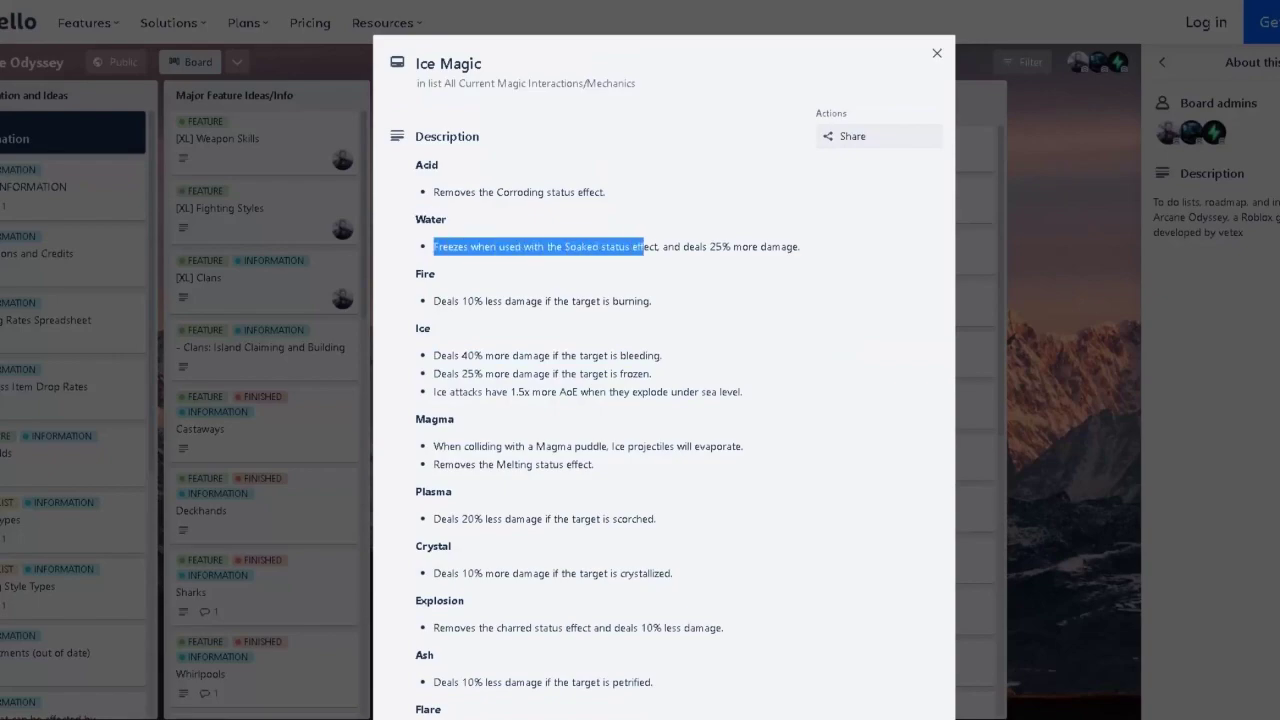
pyautogui.click(644, 247)
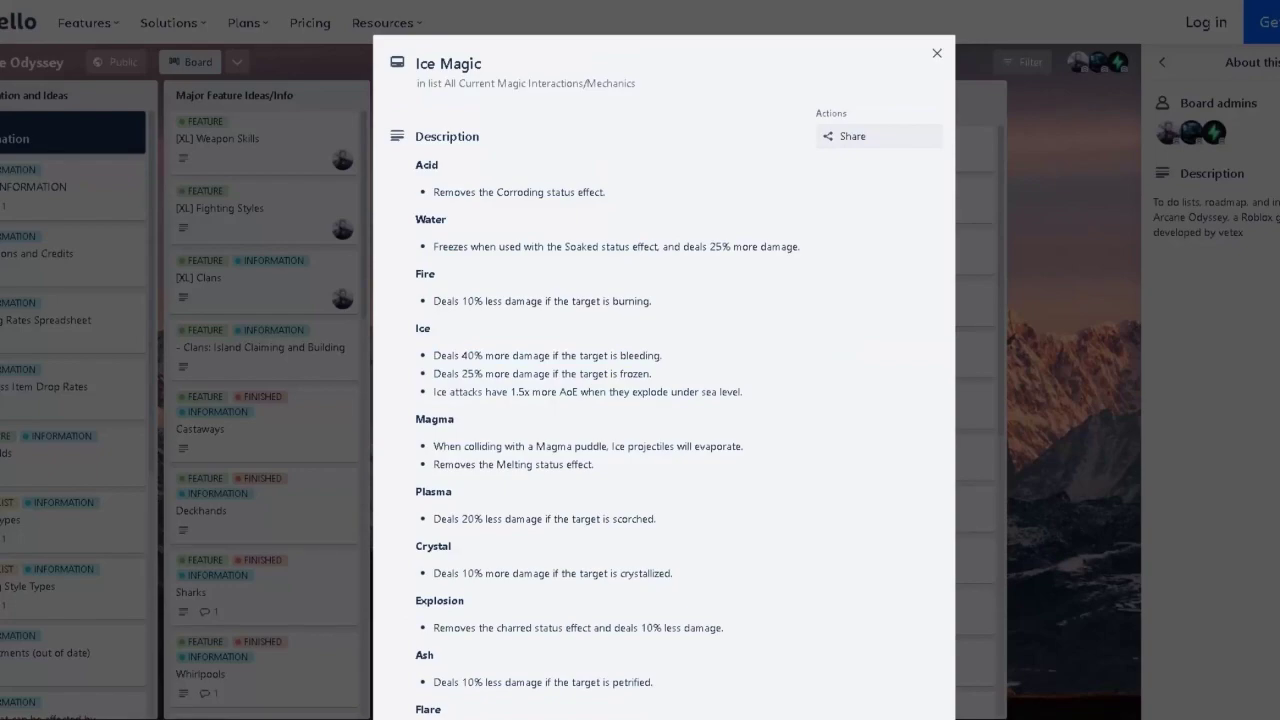
pyautogui.moveTo(709, 246); pyautogui.dragTo(748, 246)
pyautogui.click(748, 247)
pyautogui.moveTo(688, 246); pyautogui.dragTo(731, 246)
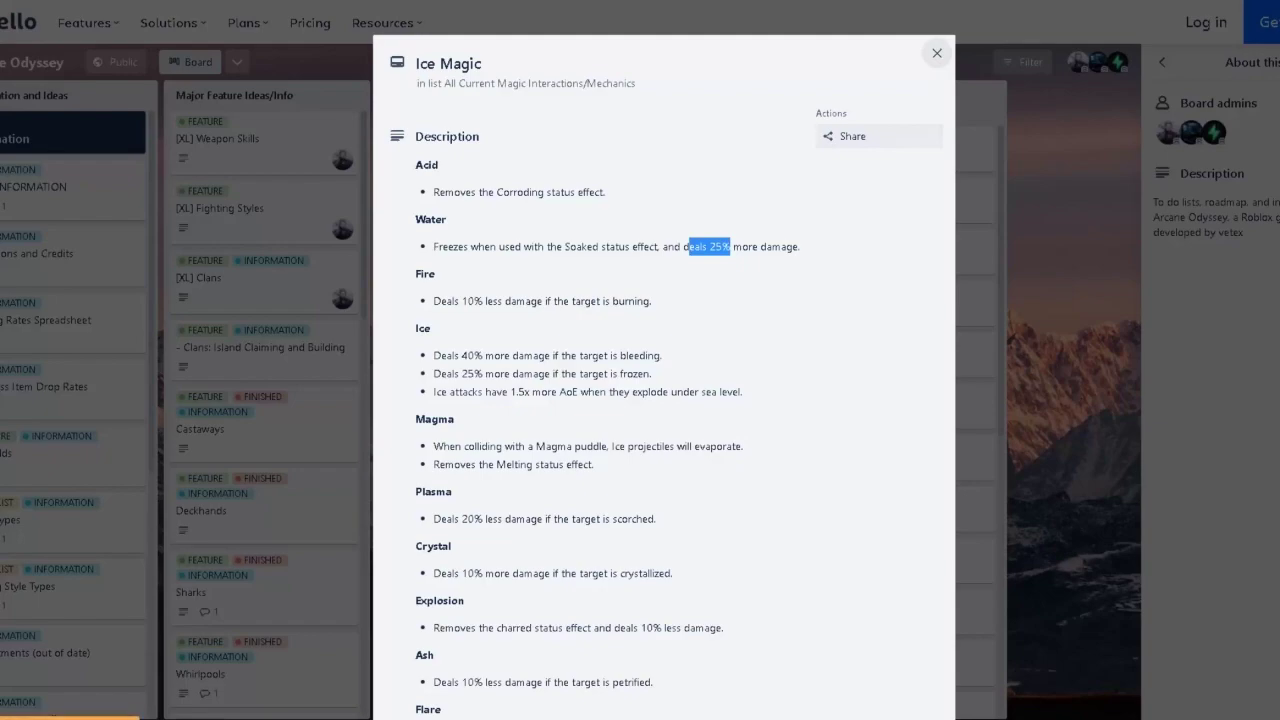
# Return to paint.net, try the ice cube icon in the S and D rows, and place it in the A row.
pyautogui.click(937, 53)
pyautogui.moveTo(328, 719)
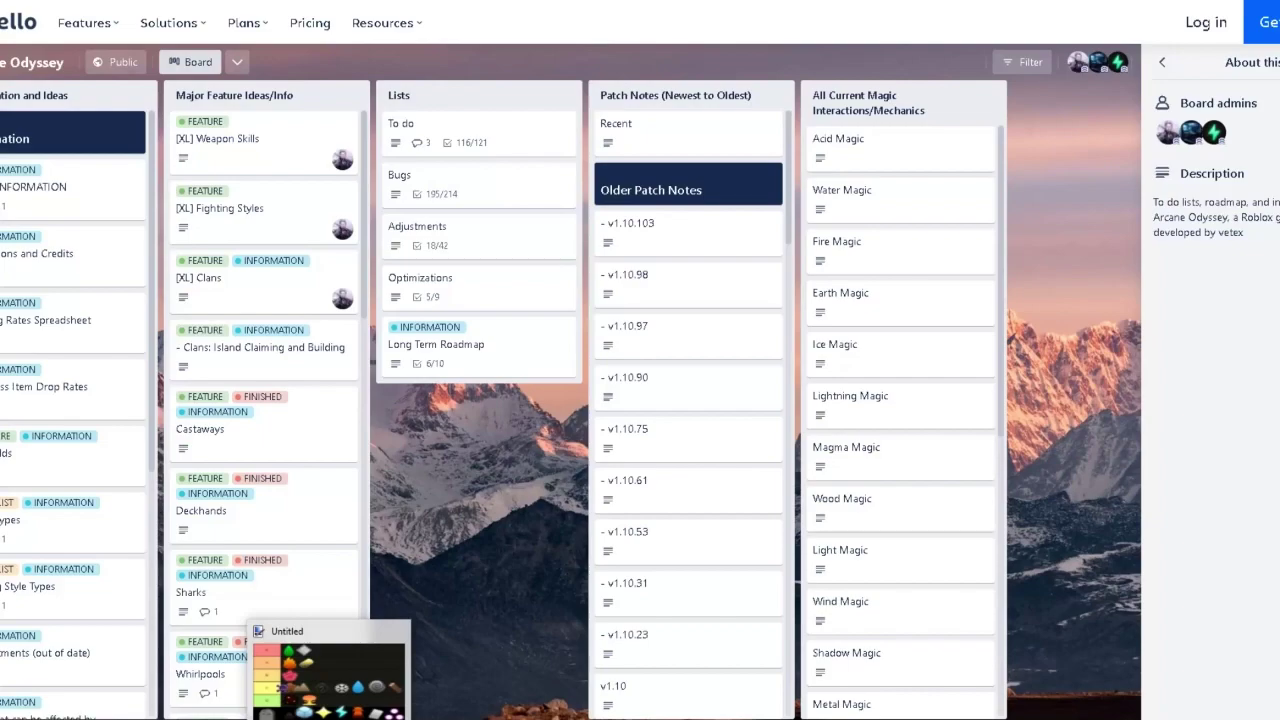
pyautogui.click(328, 675)
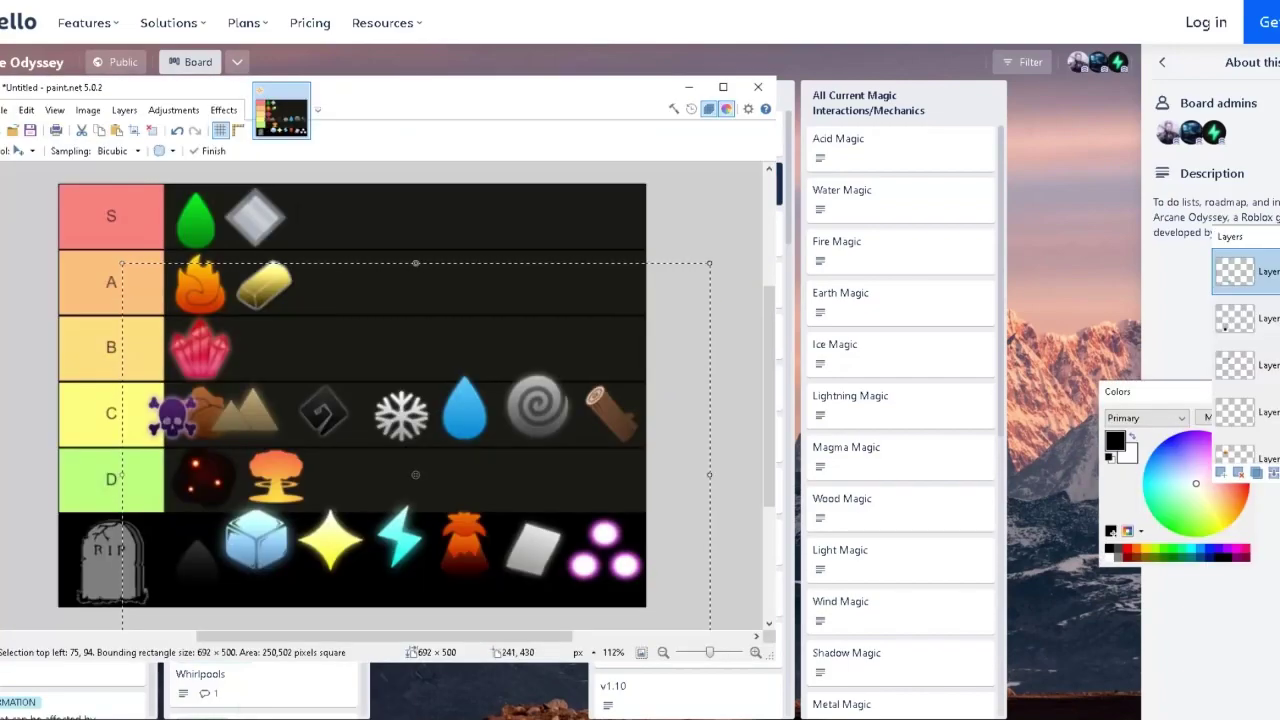
pyautogui.moveTo(263, 549)
pyautogui.mouseDown()
pyautogui.moveTo(327, 258)
pyautogui.moveTo(340, 298)
pyautogui.moveTo(342, 229)
pyautogui.moveTo(349, 261)
pyautogui.moveTo(339, 206)
pyautogui.mouseUp()
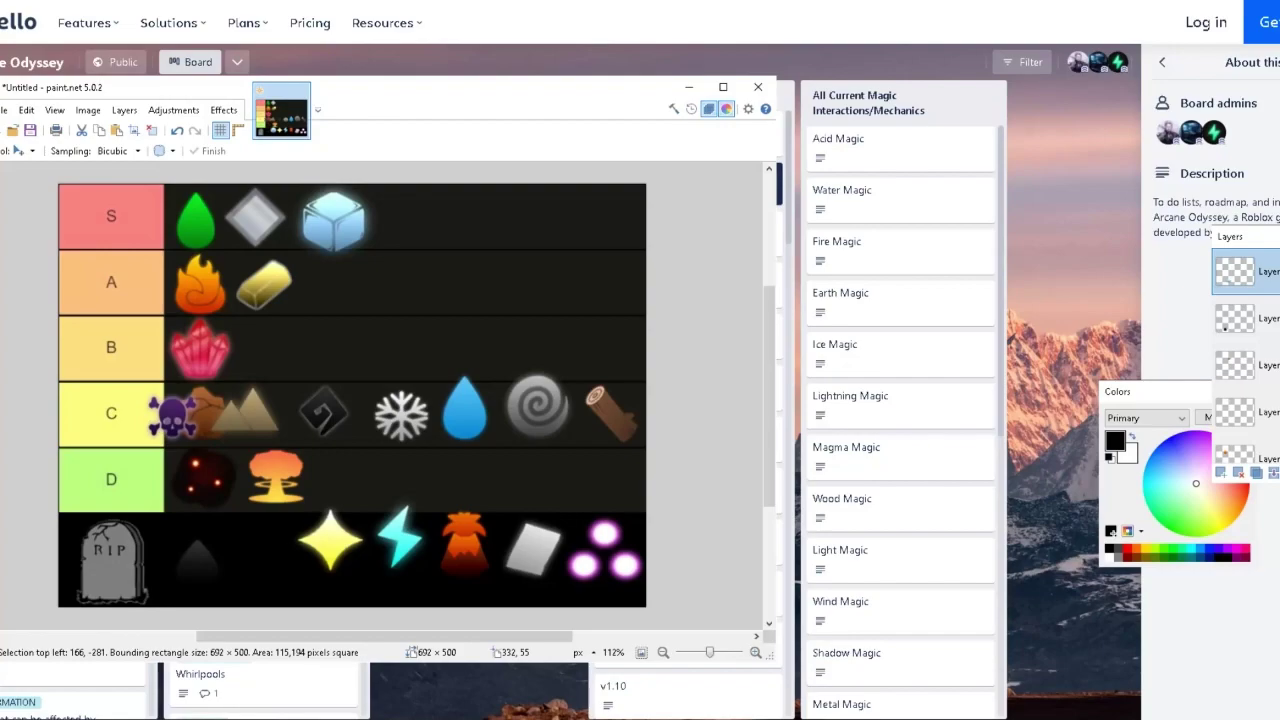
pyautogui.moveTo(340, 231); pyautogui.dragTo(339, 231)
pyautogui.moveTo(339, 231)
pyautogui.mouseDown()
pyautogui.moveTo(316, 493)
pyautogui.moveTo(341, 521)
pyautogui.moveTo(357, 479)
pyautogui.moveTo(363, 491)
pyautogui.mouseUp()
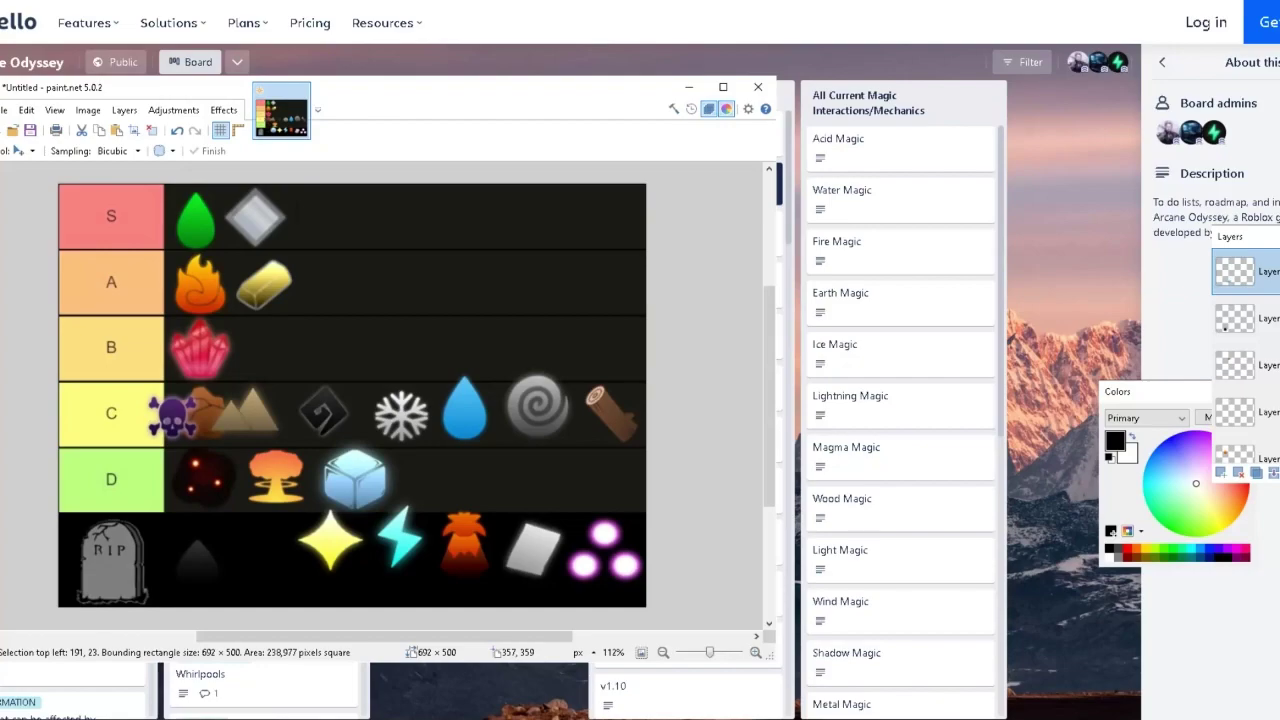
pyautogui.moveTo(363, 491)
pyautogui.mouseDown()
pyautogui.moveTo(342, 282)
pyautogui.moveTo(346, 292)
pyautogui.mouseUp()
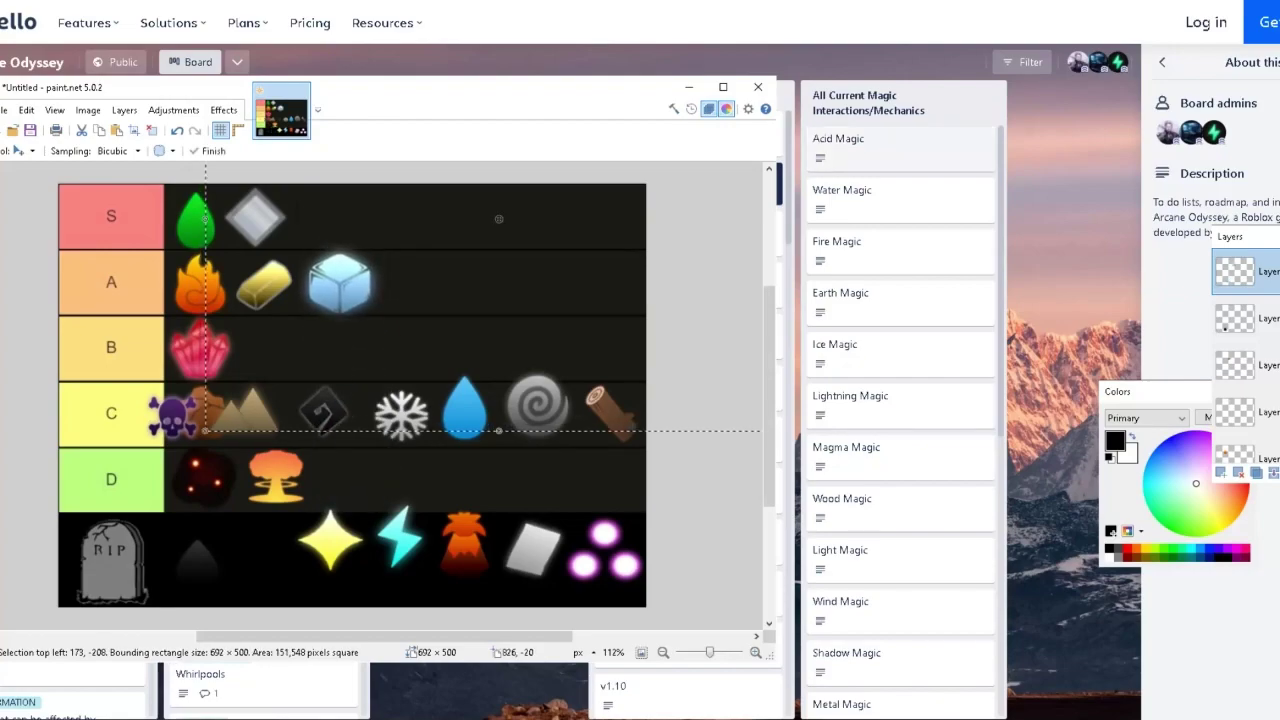
# Shrink the ice cube's selection to about 666 × 481, shift it slightly closer to the gold bar, and clear the selection.
pyautogui.moveTo(205, 431); pyautogui.dragTo(215, 423)
pyautogui.moveTo(523, 249); pyautogui.dragTo(485, 218)
pyautogui.click(20, 150)
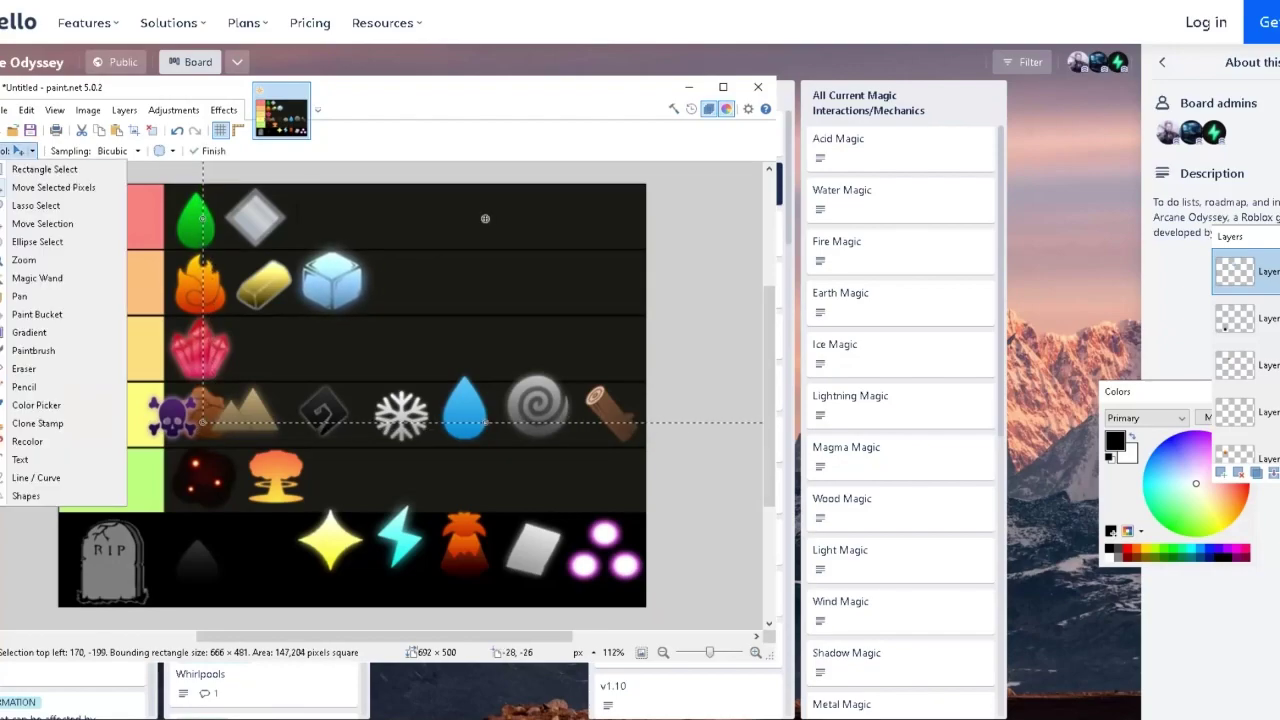
pyautogui.click(40, 277)
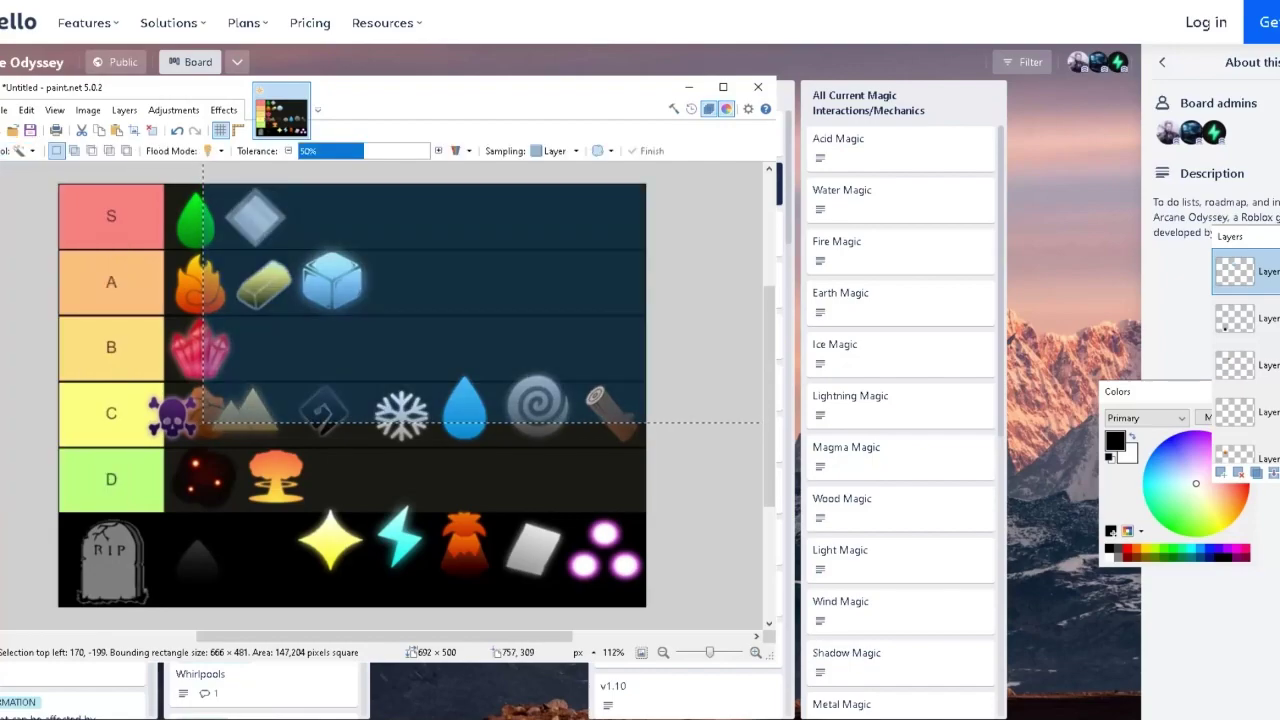
pyautogui.click(703, 497)
pyautogui.scroll(1, 1246, 360)
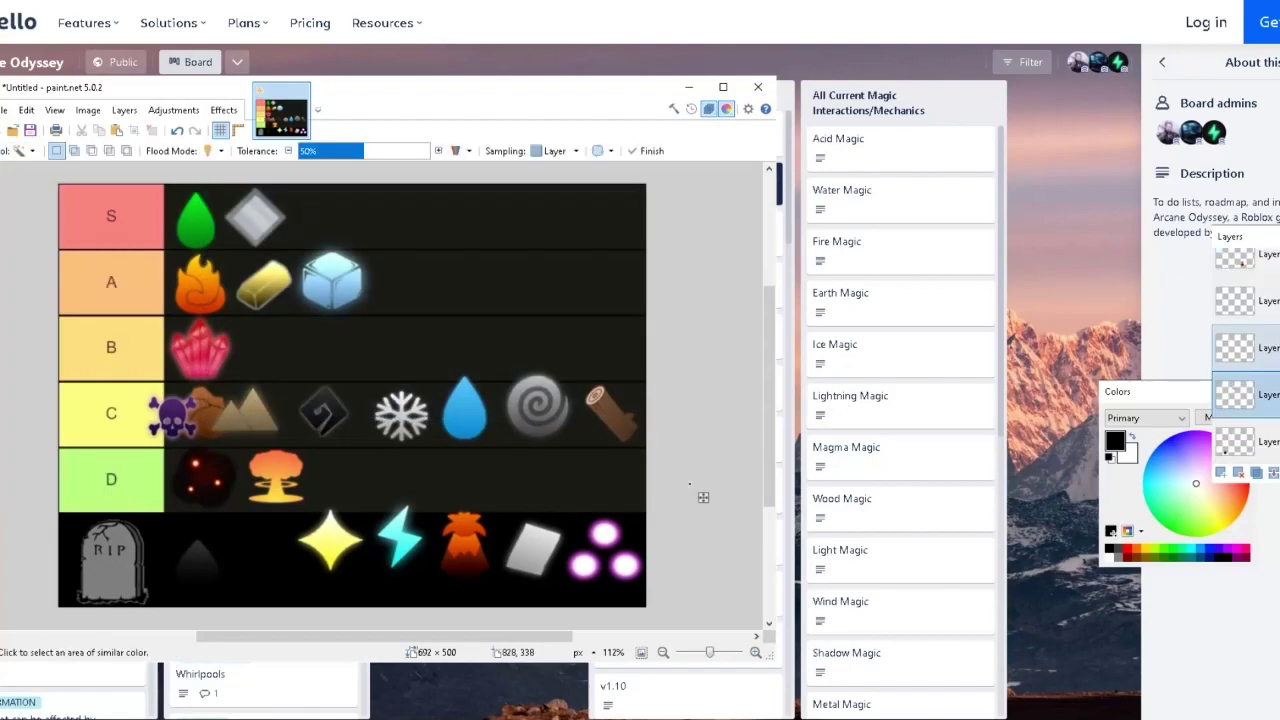
# Select the yellow star's layer and shift the star slightly lower in the unranked row with Move Selected Pixels.
pyautogui.click(1246, 348)
pyautogui.click(20, 150)
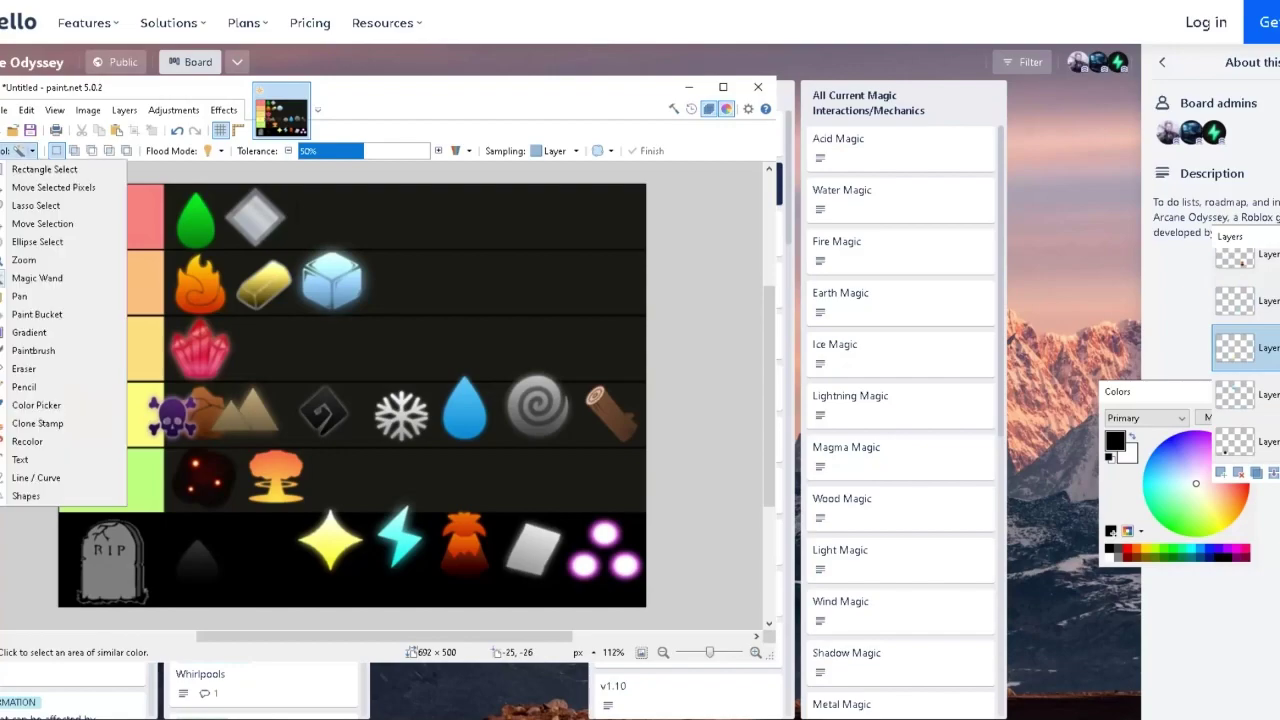
pyautogui.click(40, 183)
pyautogui.moveTo(335, 539)
pyautogui.mouseDown()
pyautogui.moveTo(351, 465)
pyautogui.moveTo(334, 554)
pyautogui.mouseUp()
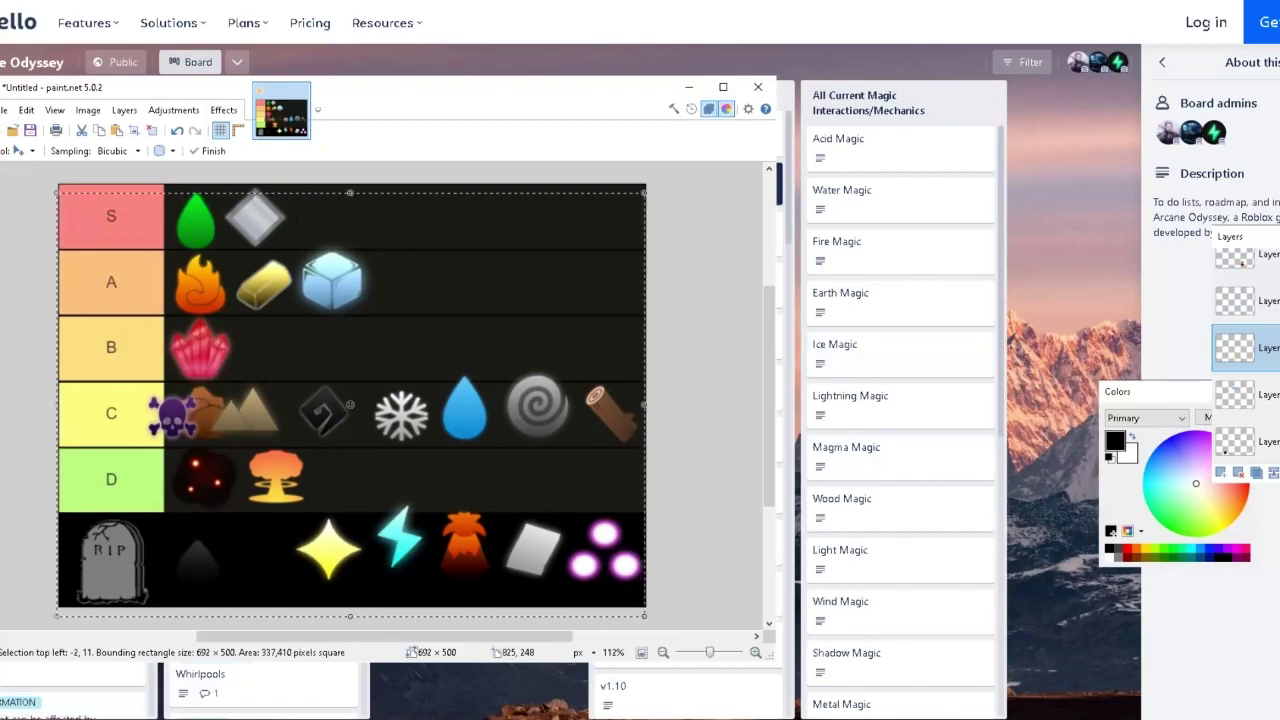
# Open the Light Magic card on the Trello board and examine its status effect, underwater area effect and interactions with other magics.
pyautogui.click(850, 556)
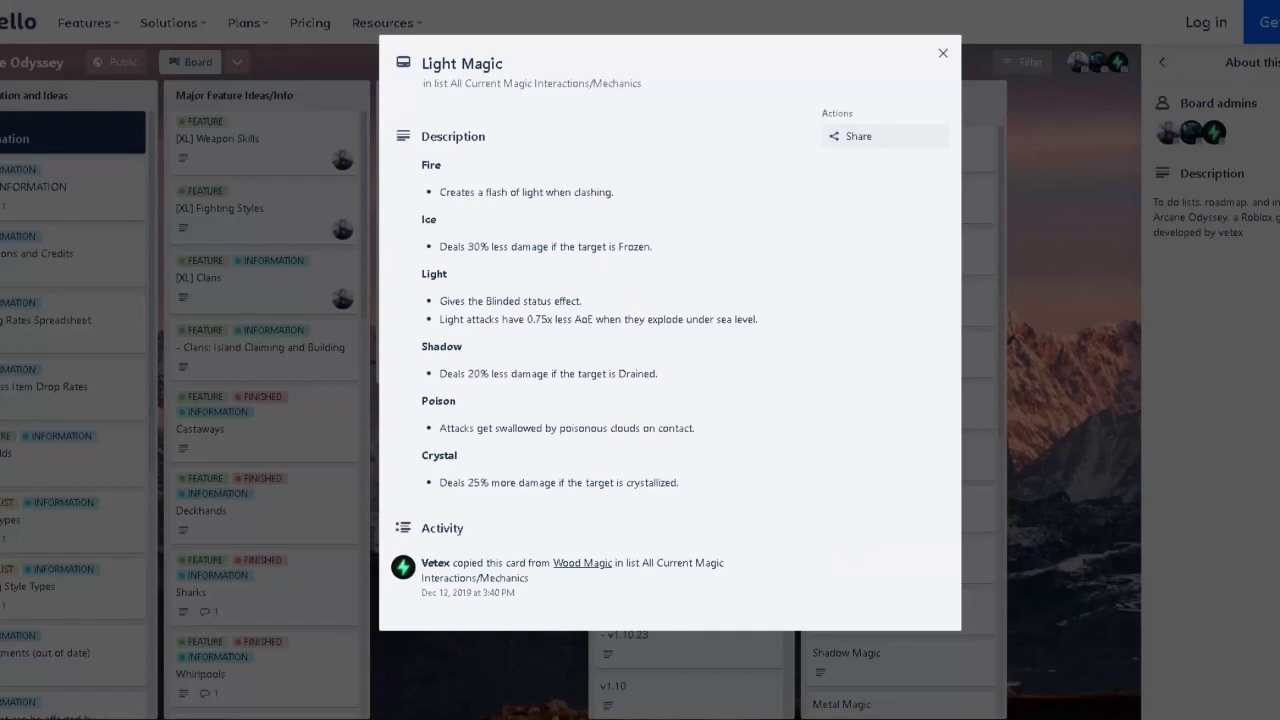
pyautogui.moveTo(329, 719)
pyautogui.click(333, 650)
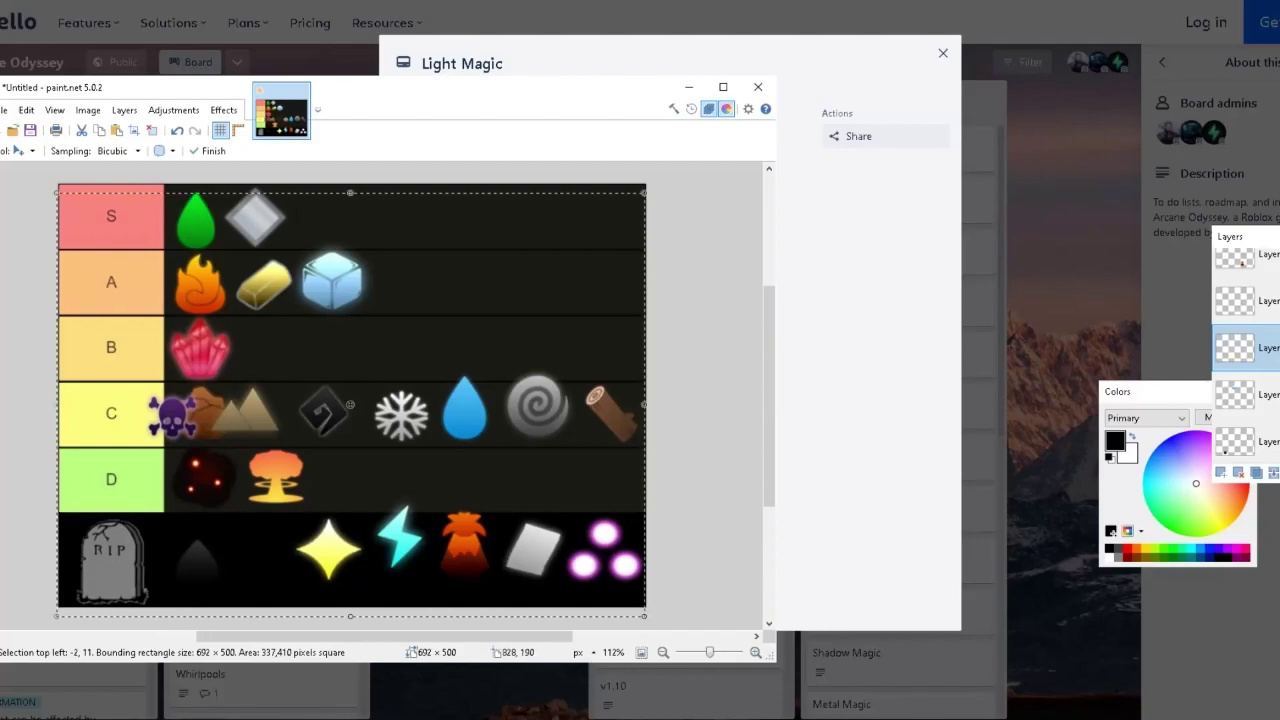
pyautogui.click(840, 343)
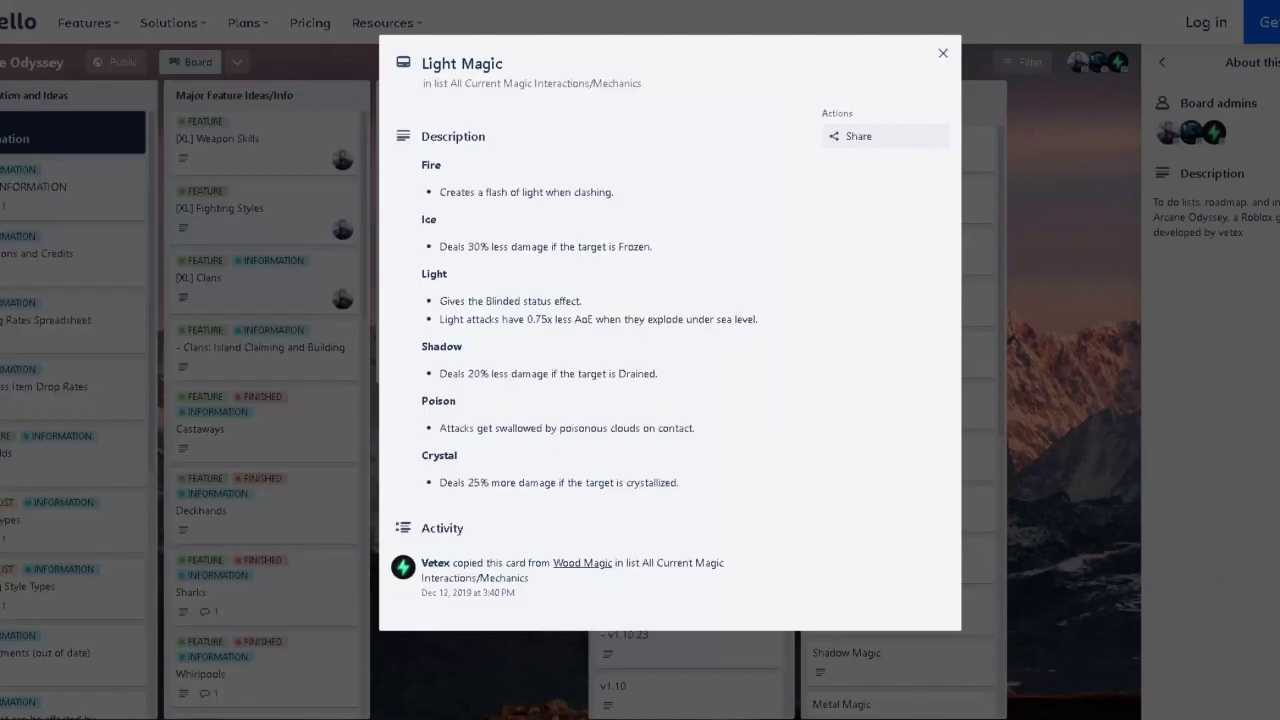
pyautogui.moveTo(330, 719)
# Return to paint.net, place the yellow star in the B row beside the red crystal, shrink its selection to about 680 × 496, and clear the selection.
pyautogui.click(333, 650)
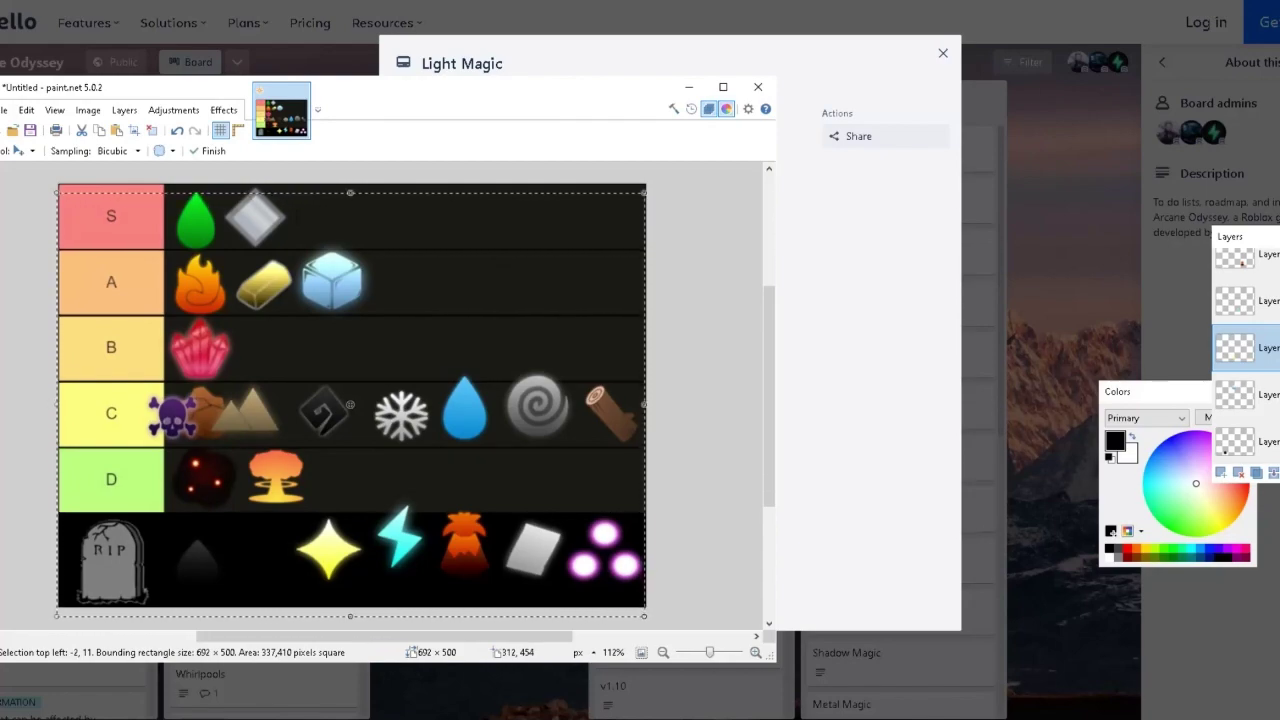
pyautogui.moveTo(325, 569); pyautogui.dragTo(276, 367)
pyautogui.moveTo(620, 434); pyautogui.dragTo(621, 434)
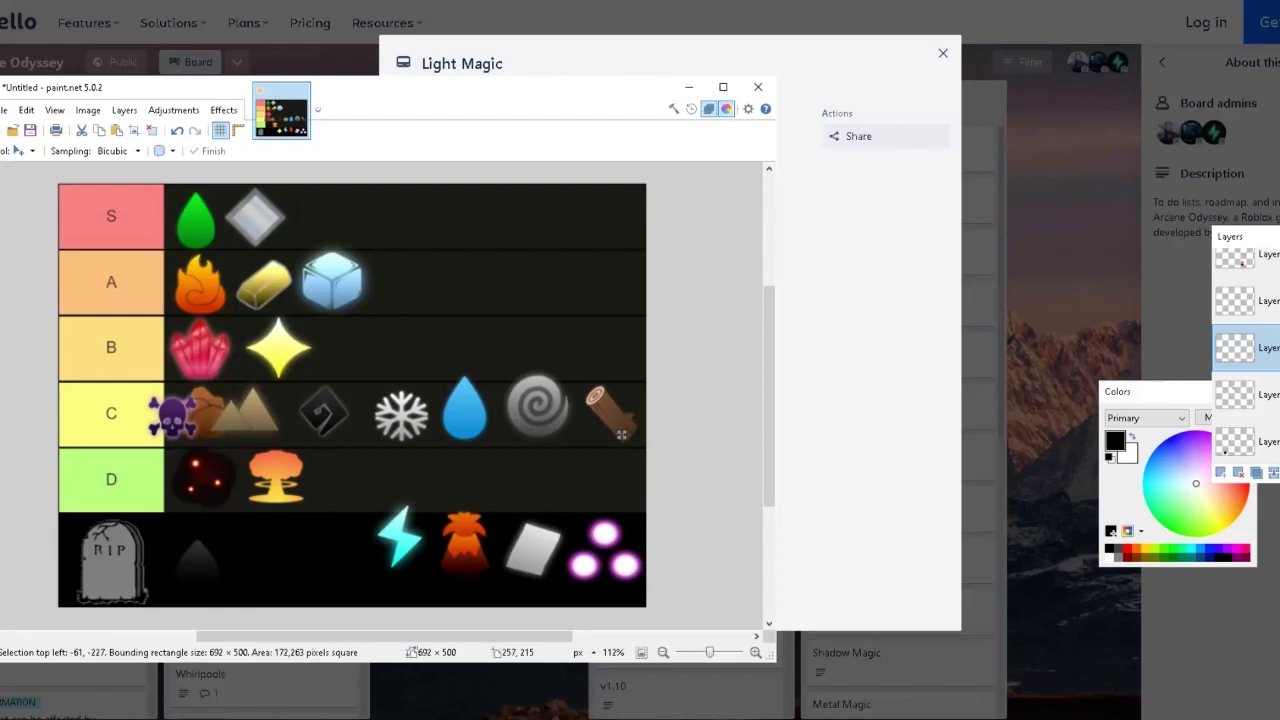
pyautogui.moveTo(621, 434)
pyautogui.mouseDown()
pyautogui.moveTo(621, 495)
pyautogui.moveTo(621, 433)
pyautogui.moveTo(610, 435)
pyautogui.mouseUp()
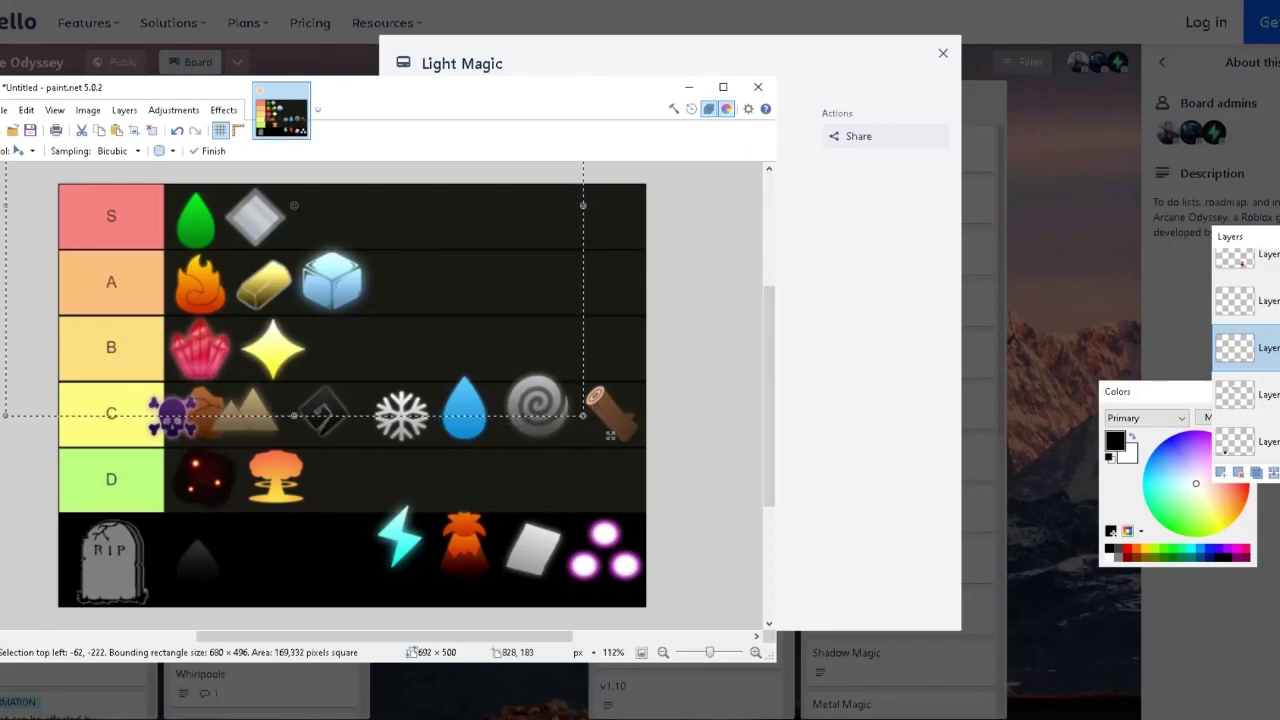
pyautogui.click(22, 150)
pyautogui.click(80, 278)
pyautogui.click(675, 384)
# Move the lightning bolt from the unranked row to the D row beside the mushroom cloud.
pyautogui.click(22, 150)
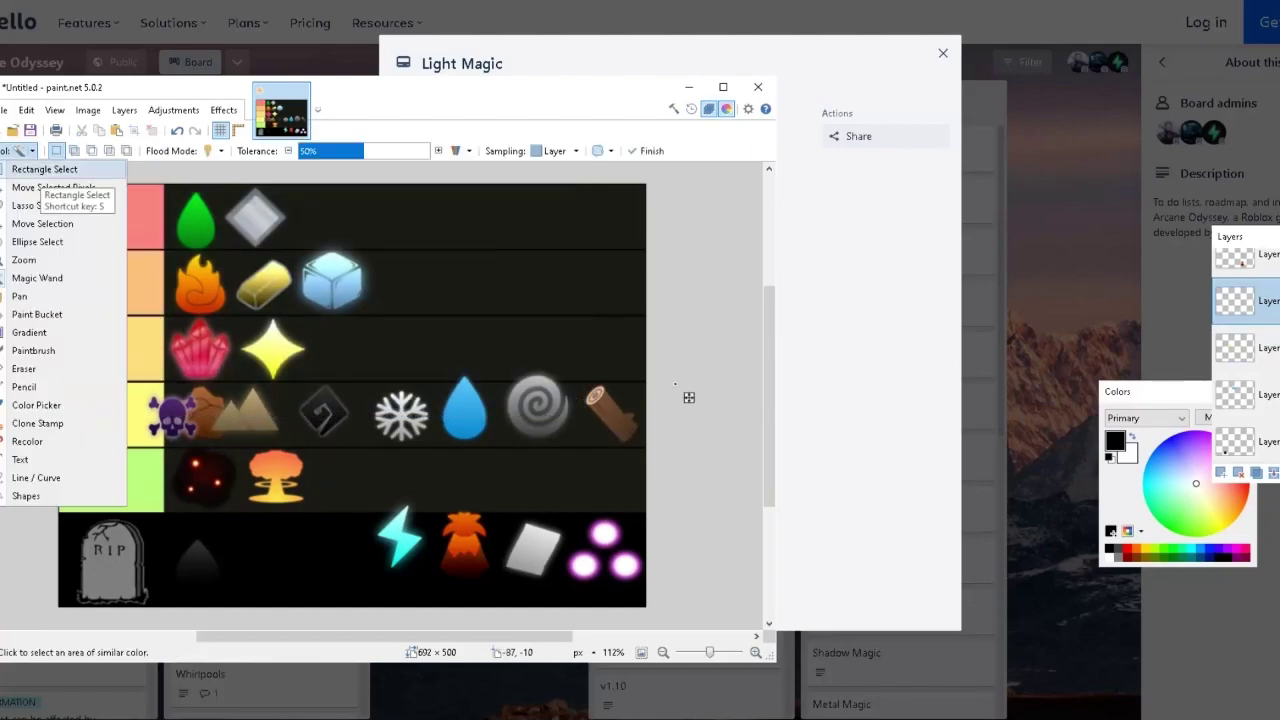
pyautogui.click(53, 187)
pyautogui.moveTo(397, 538); pyautogui.dragTo(363, 495)
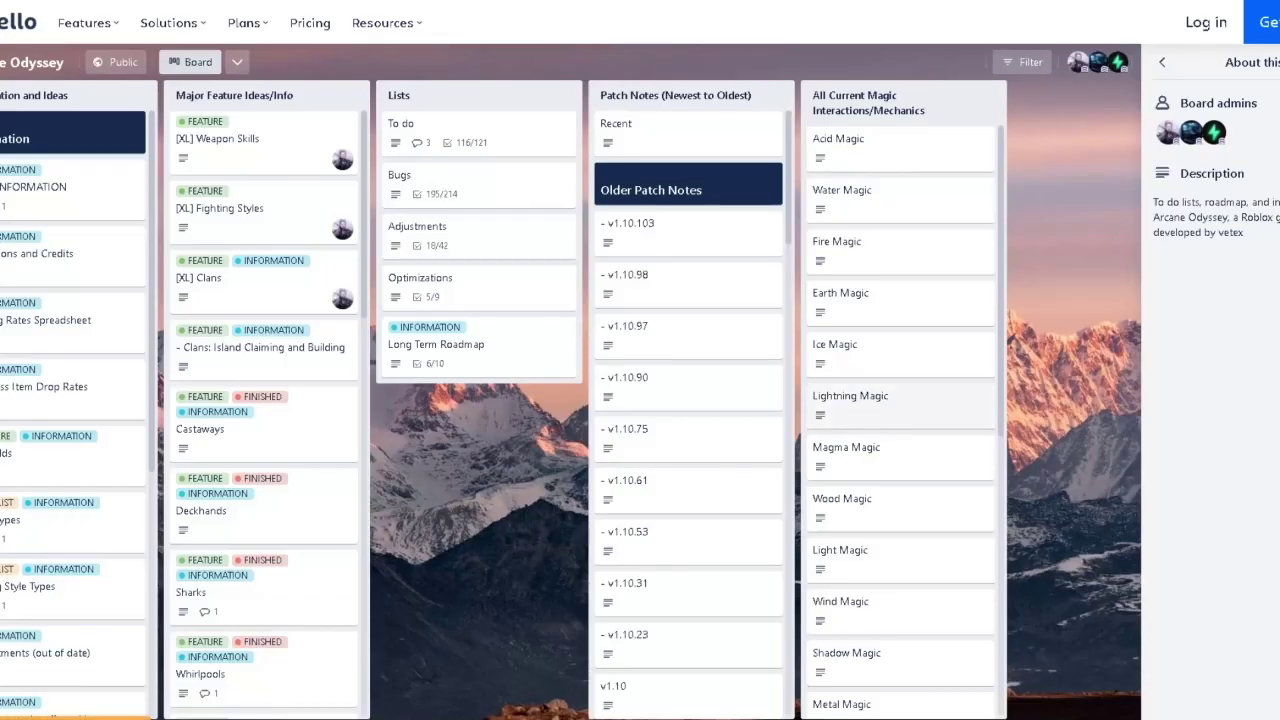
# Open the Lightning Magic card on the Trello board and examine its Lightning section, puddle conduction and damage bonus against soaked targets.
pyautogui.click(890, 406)
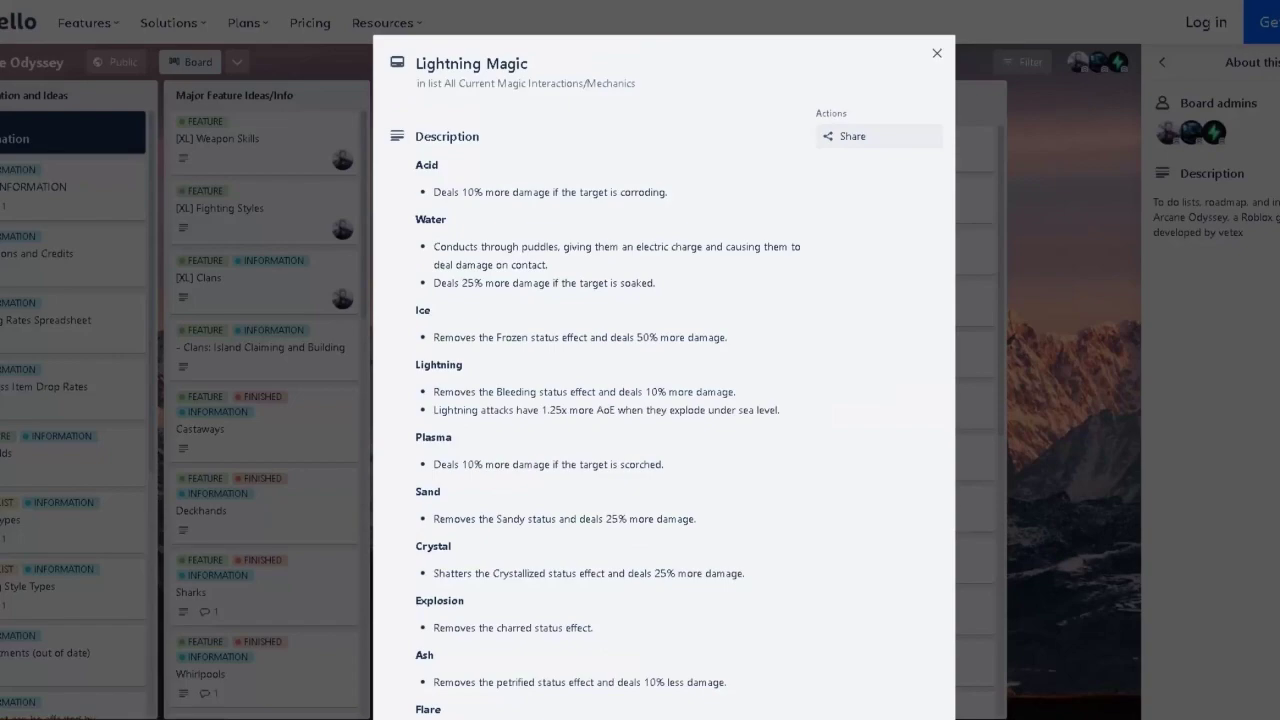
pyautogui.moveTo(415, 364); pyautogui.dragTo(720, 410)
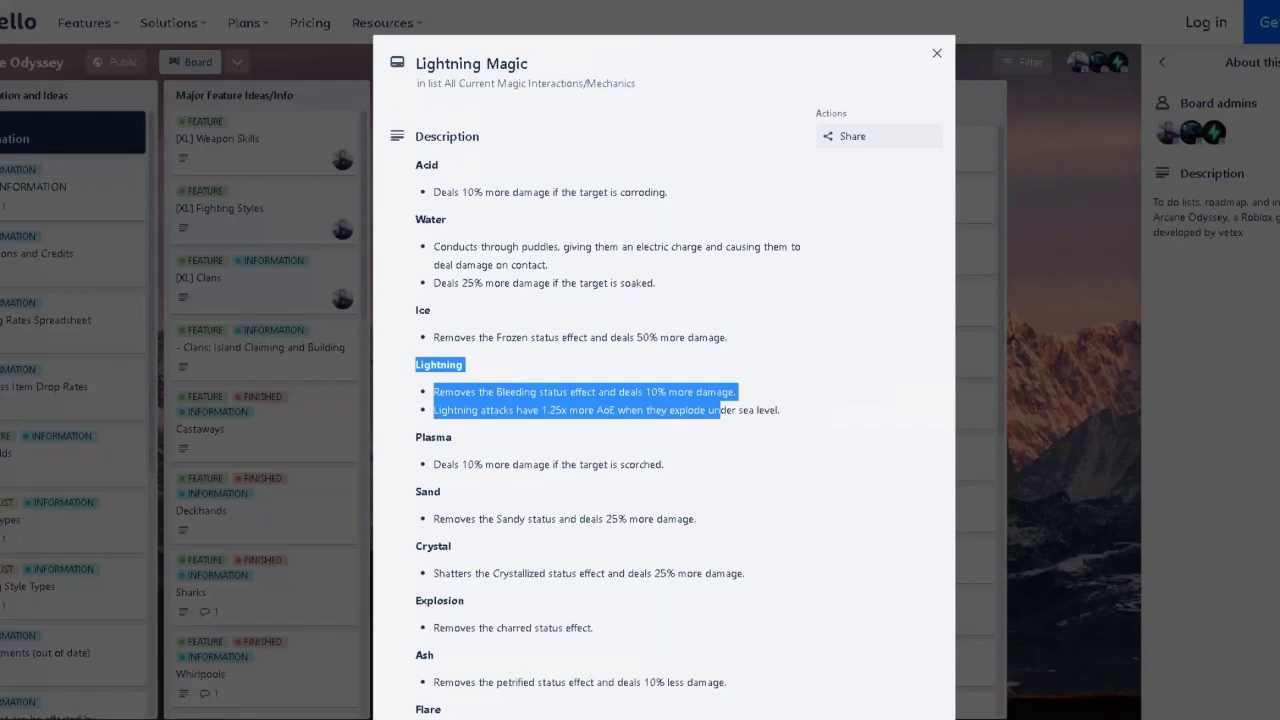
pyautogui.click(720, 410)
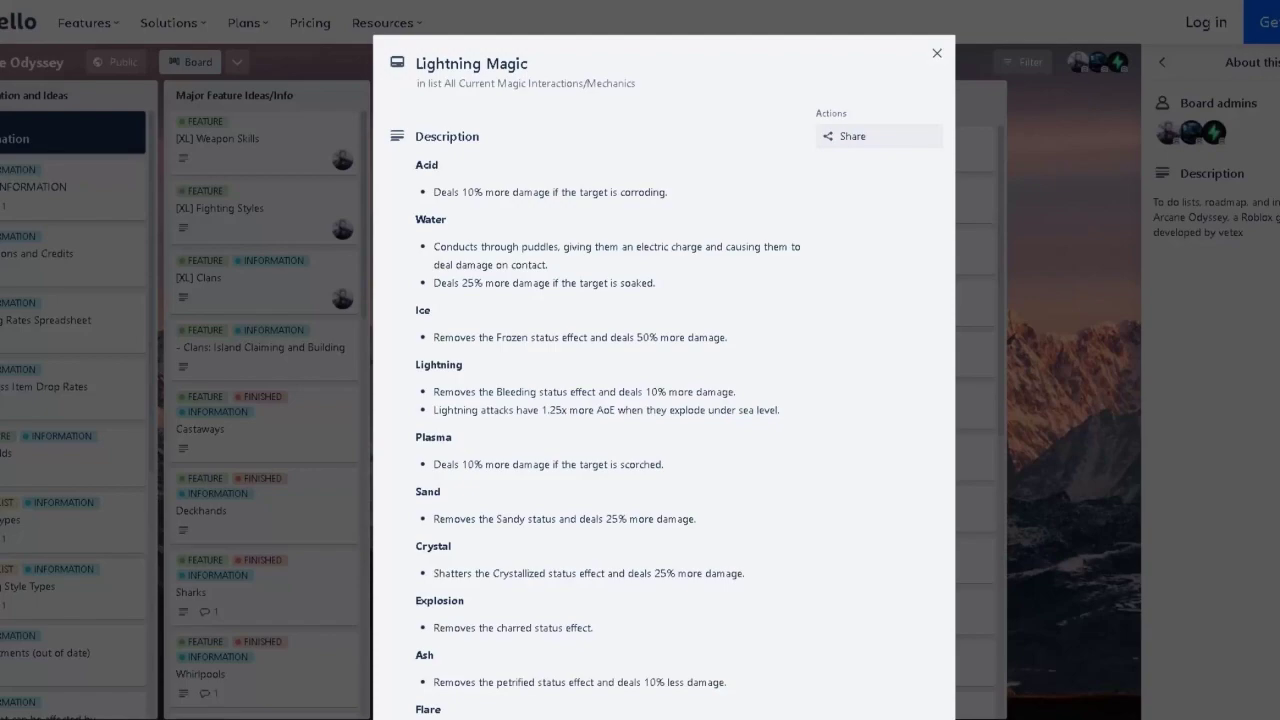
pyautogui.moveTo(433, 246); pyautogui.dragTo(718, 247)
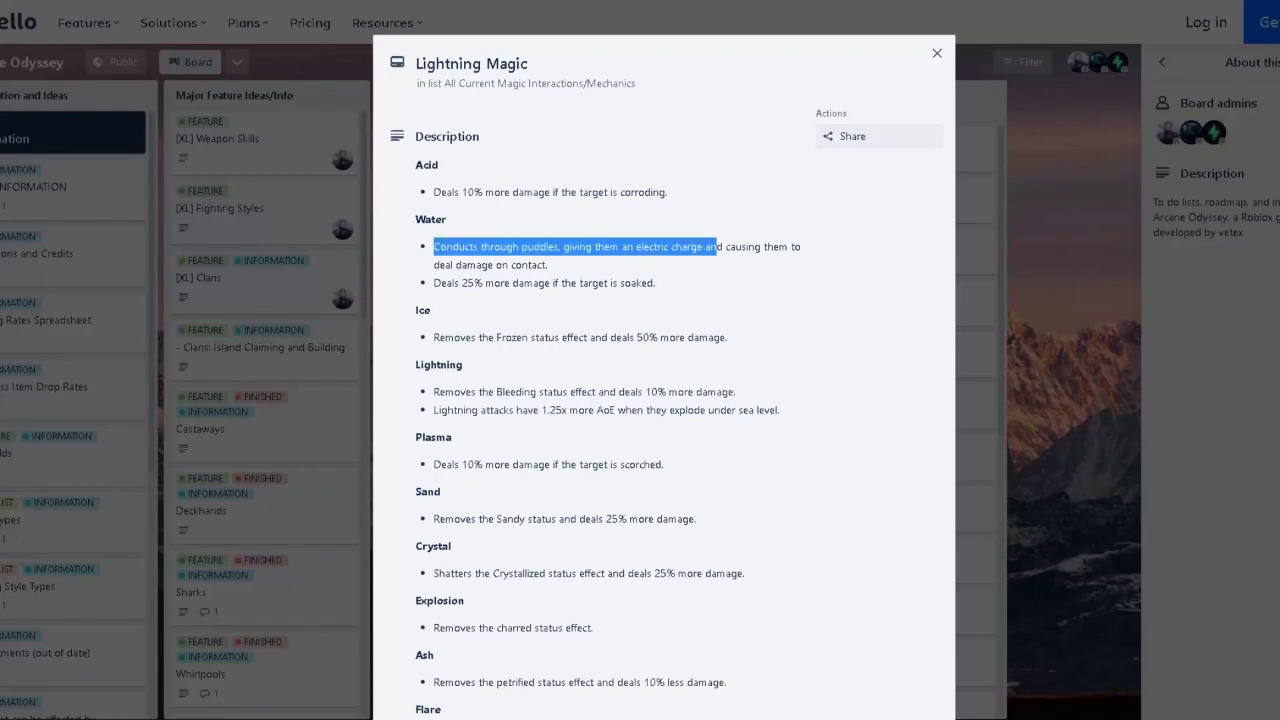
pyautogui.click(718, 247)
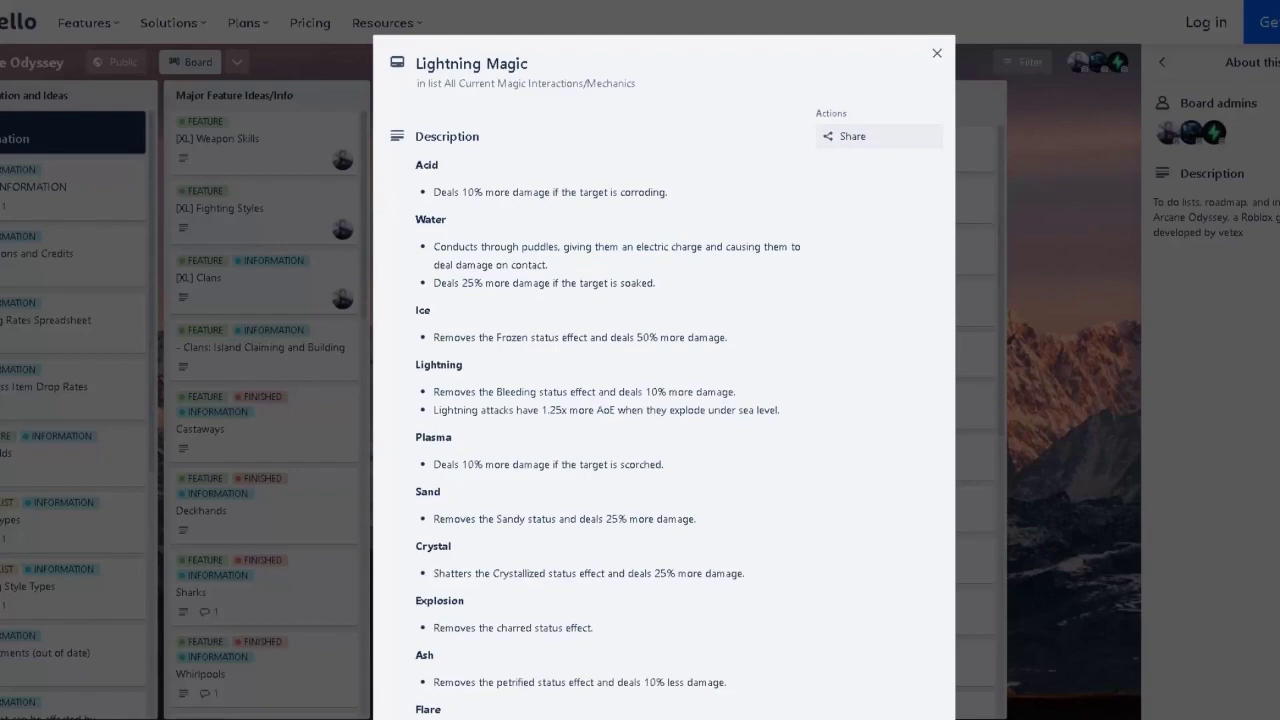
pyautogui.moveTo(441, 283); pyautogui.dragTo(655, 283)
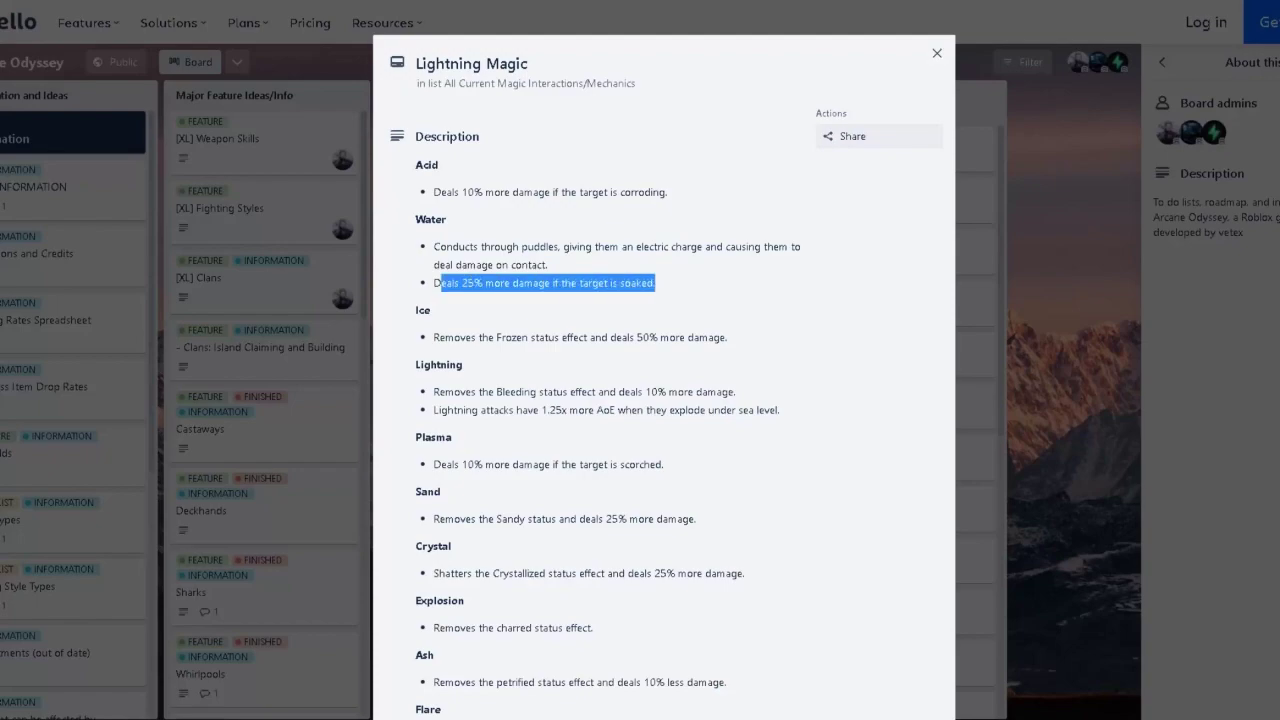
pyautogui.click(655, 283)
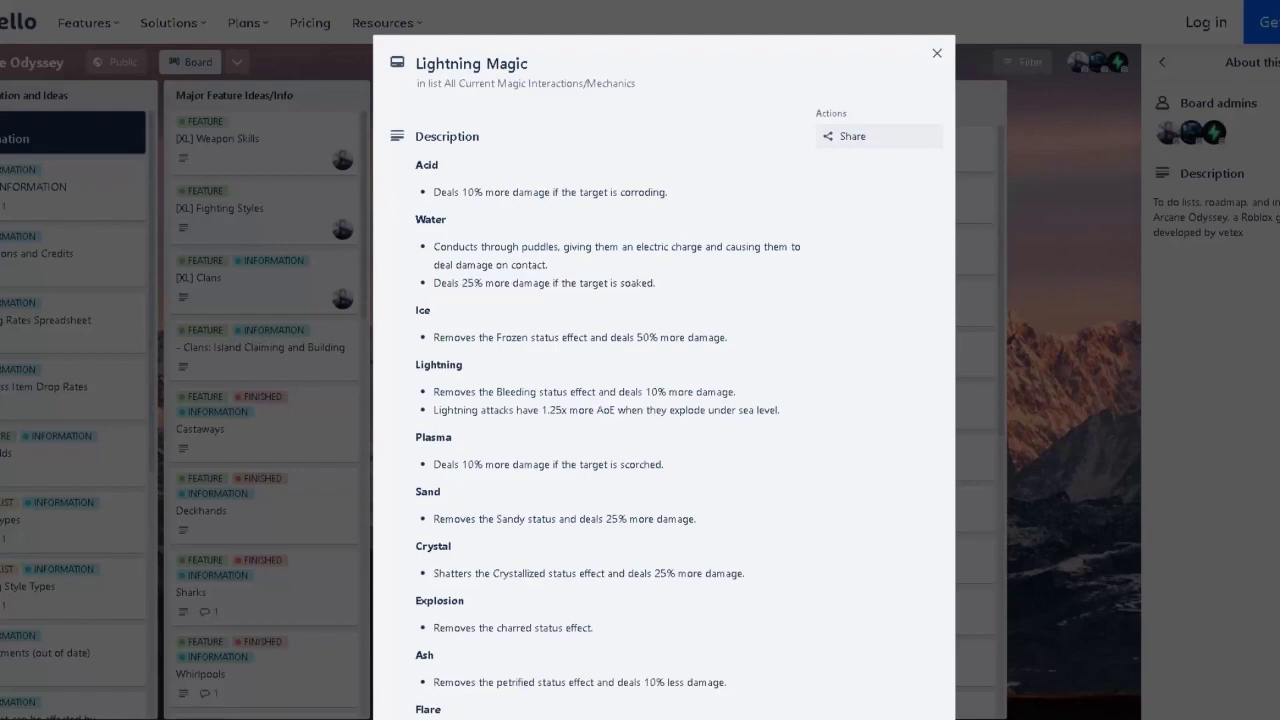
# Return to paint.net, place the lightning bolt in the A row beside the ice cube, and shrink its selection to about 670 × 484.
pyautogui.moveTo(331, 717)
pyautogui.click(331, 675)
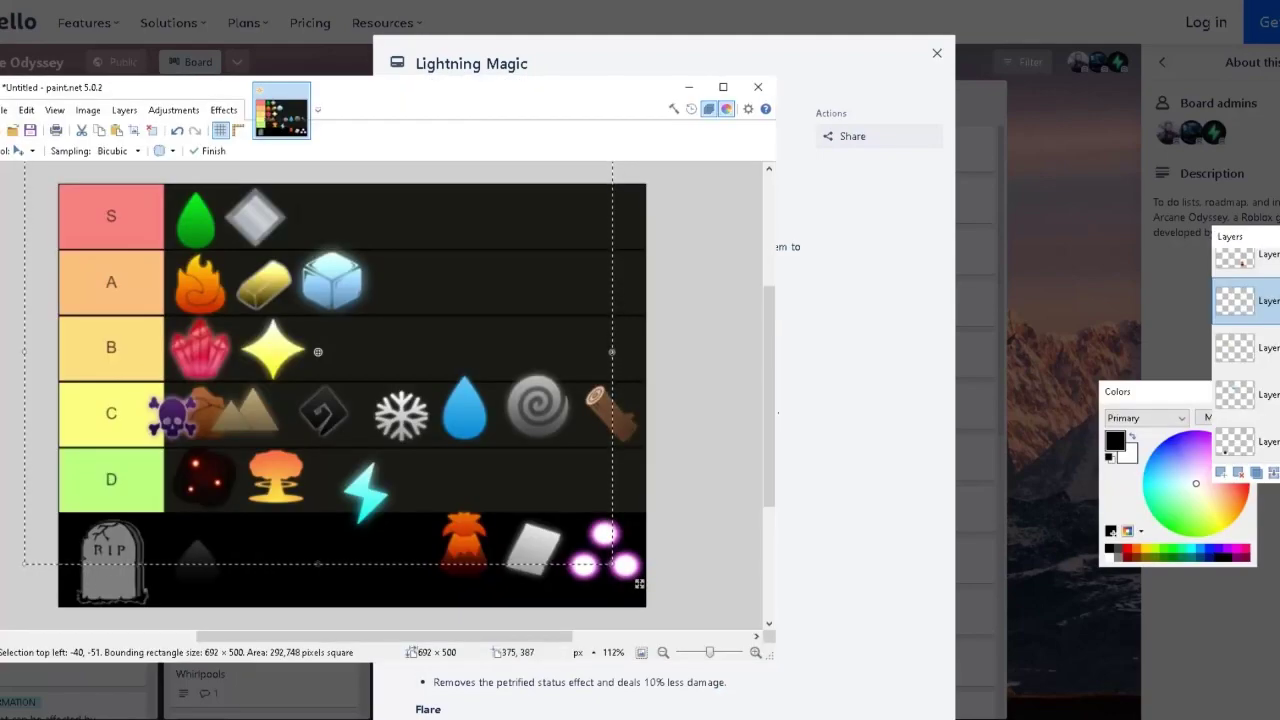
pyautogui.moveTo(372, 508); pyautogui.dragTo(400, 352)
pyautogui.moveTo(671, 424); pyautogui.dragTo(666, 369)
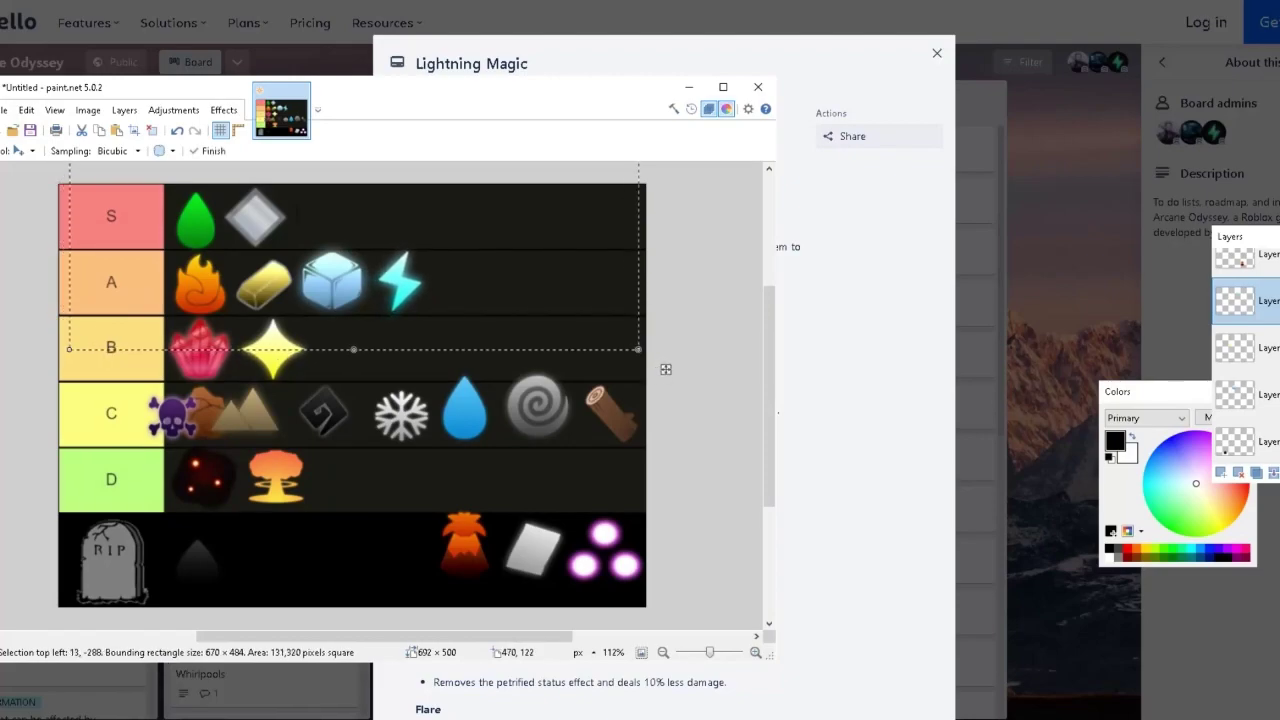
# Switch back to the Lightning Magic card on Trello, re-examine its Water and Ice sections, and close the card.
pyautogui.hotkey('alt', 'Tab')
pyautogui.moveTo(416, 220); pyautogui.dragTo(660, 312)
pyautogui.click(660, 312)
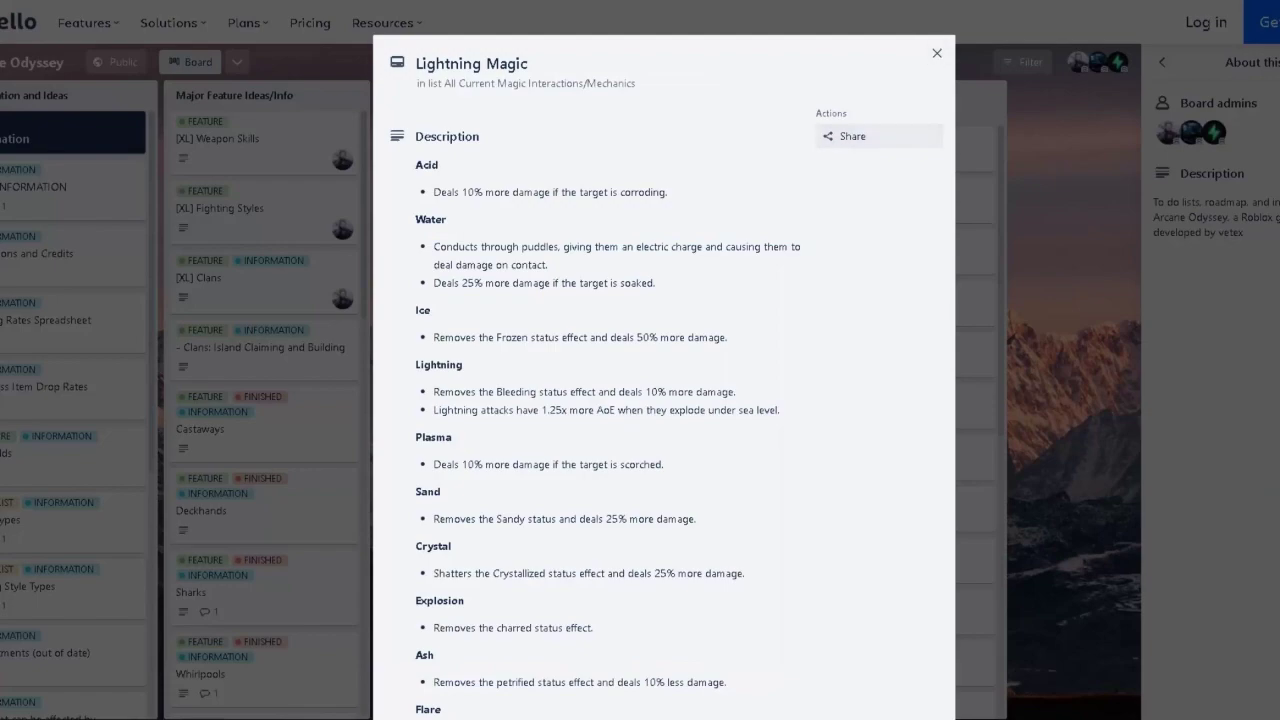
pyautogui.click(937, 53)
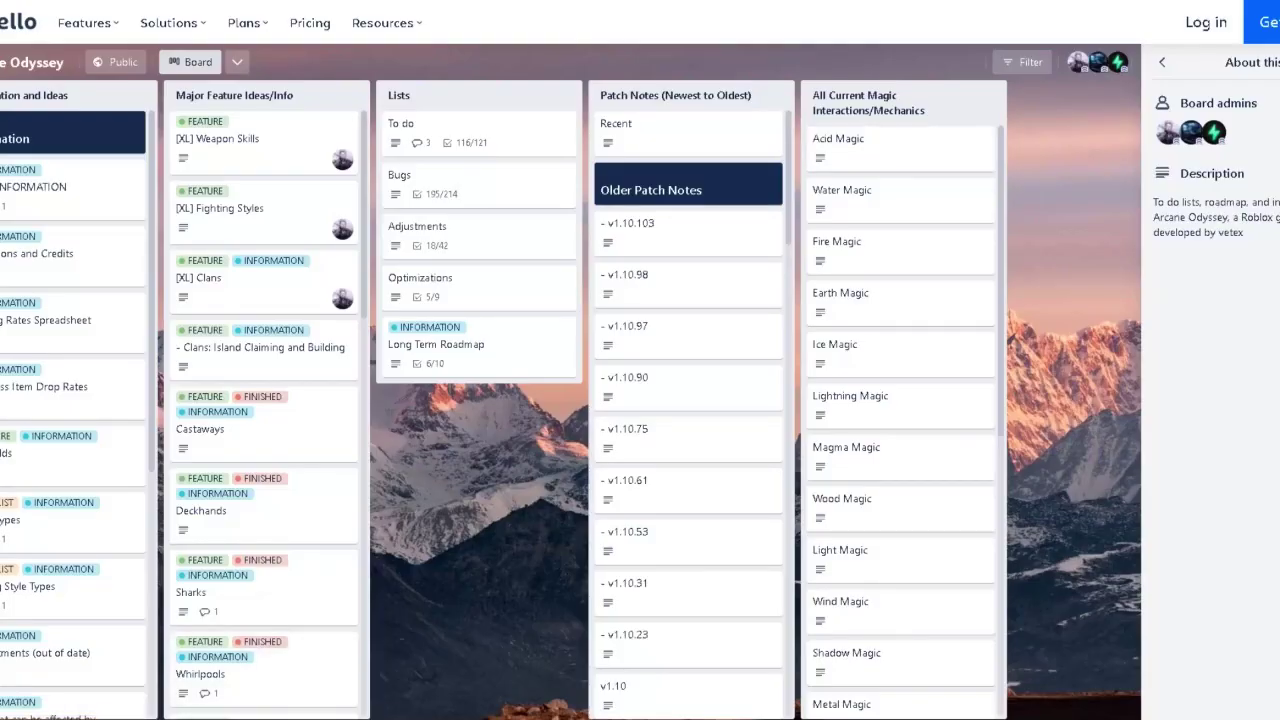
# Return to paint.net and make the orange volcano icon's layer active.
pyautogui.click(328, 717)
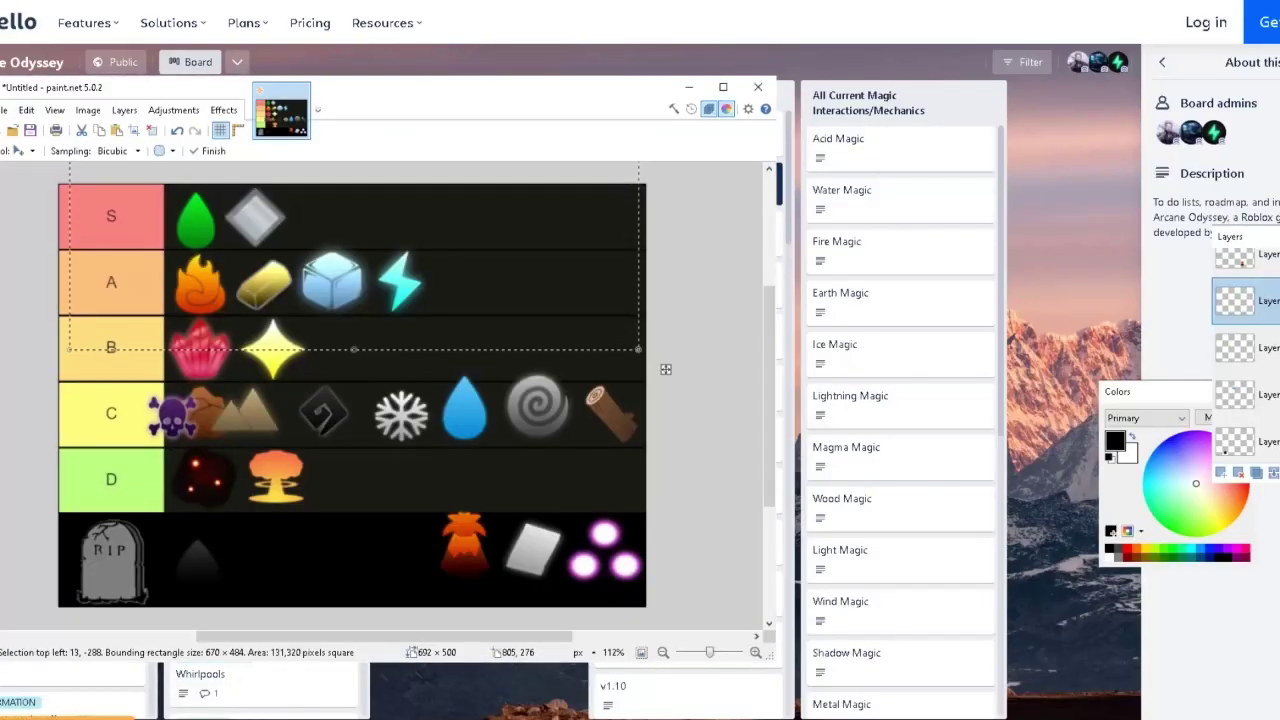
pyautogui.scroll(2, 1245, 348)
pyautogui.click(1245, 377)
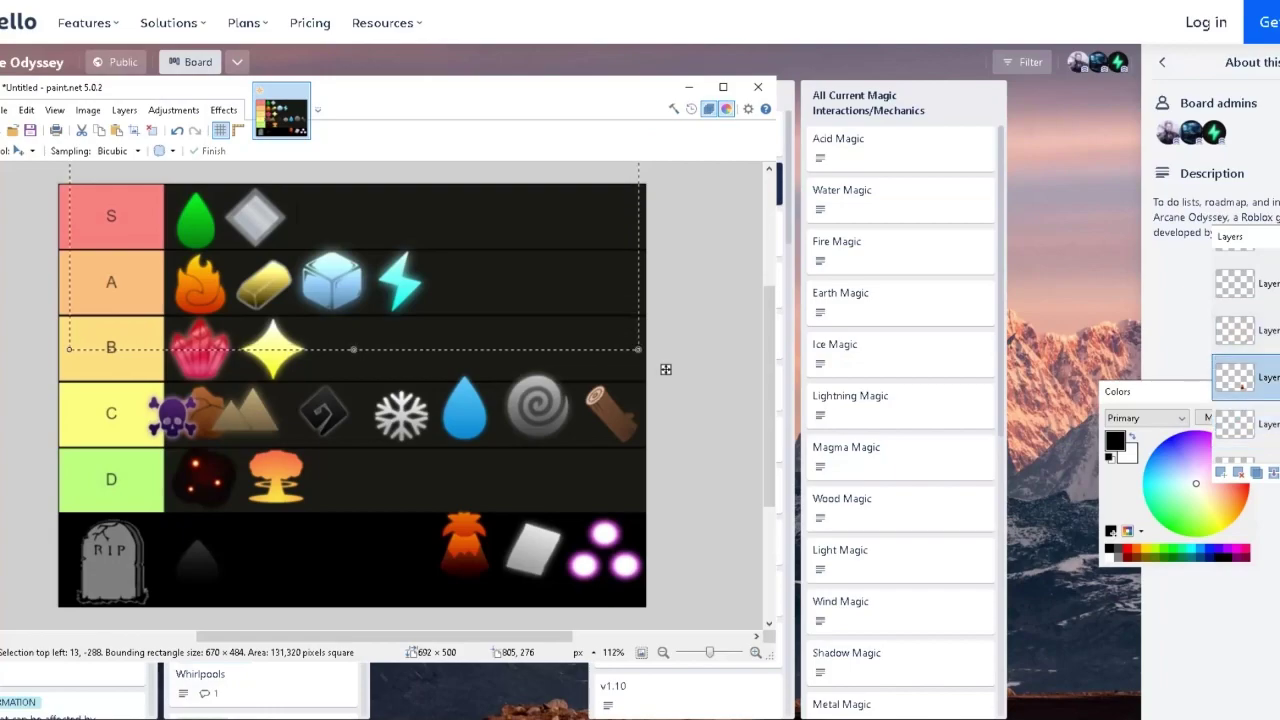
pyautogui.click(20, 150)
pyautogui.click(35, 203)
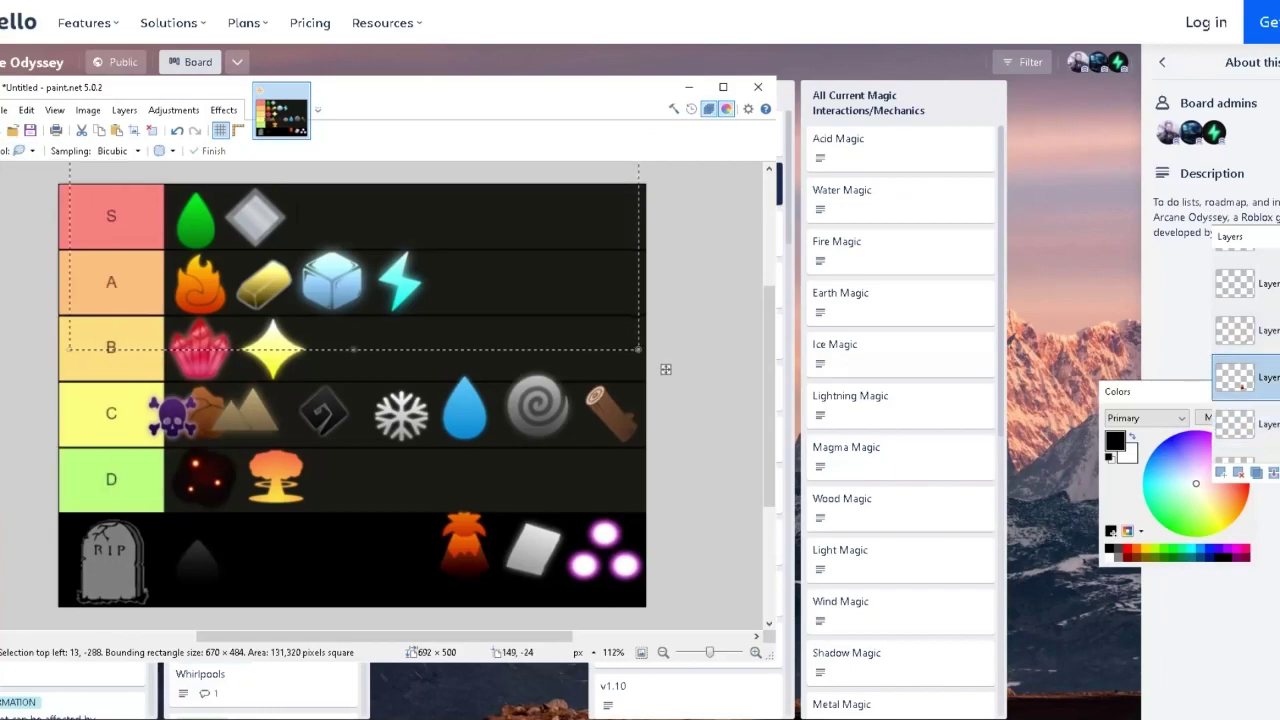
pyautogui.click(20, 150)
pyautogui.click(35, 220)
pyautogui.moveTo(659, 347); pyautogui.dragTo(672, 314)
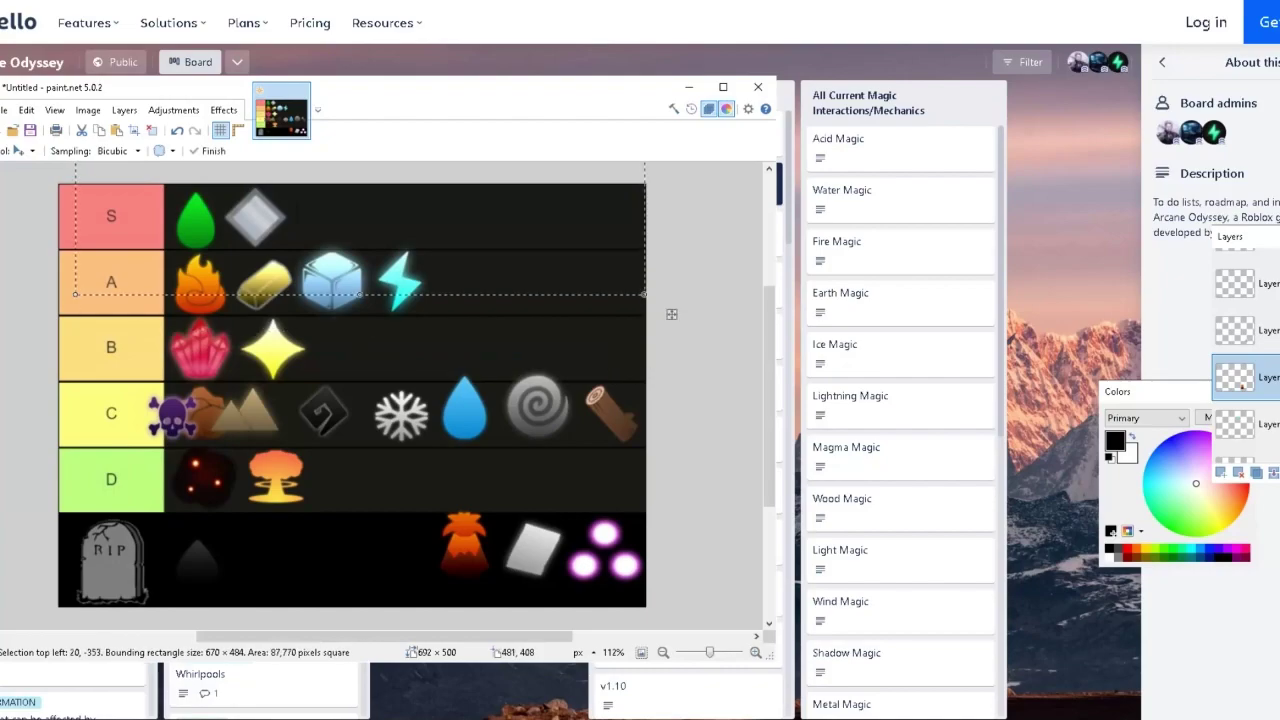
# Clear the leftover selection and move the orange volcano icon from the unranked row to the boundary between the C and D rows.
pyautogui.click(20, 150)
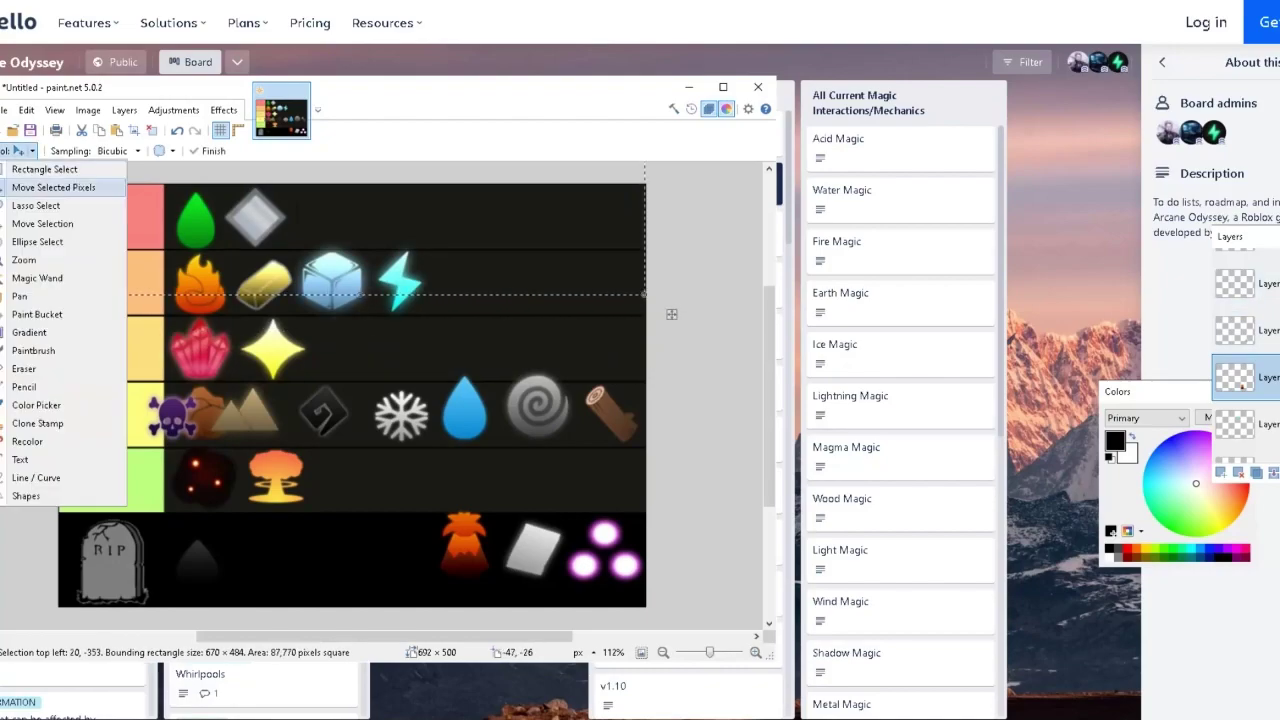
pyautogui.click(37, 278)
pyautogui.click(22, 151)
pyautogui.click(54, 186)
pyautogui.moveTo(452, 552); pyautogui.dragTo(404, 449)
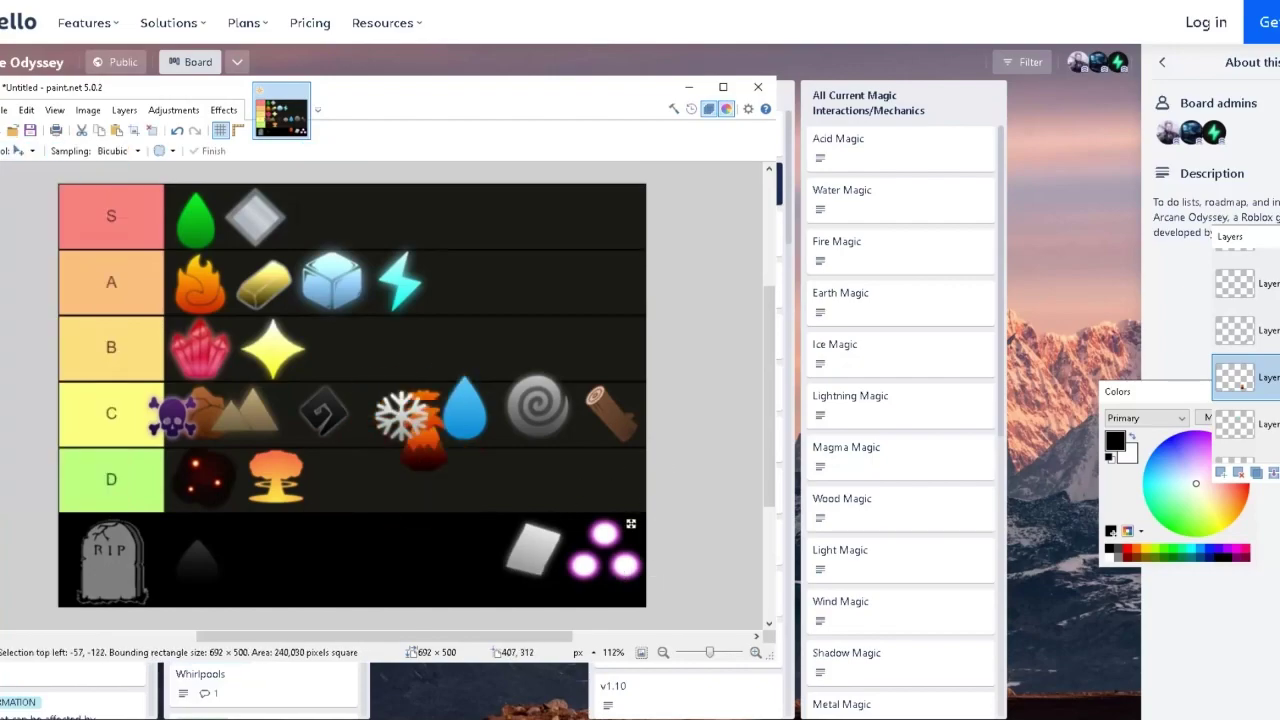
# Open the Magma Magic card on the Trello board and examine its damage over time and its bonuses against bleeding and melting targets.
pyautogui.click(880, 455)
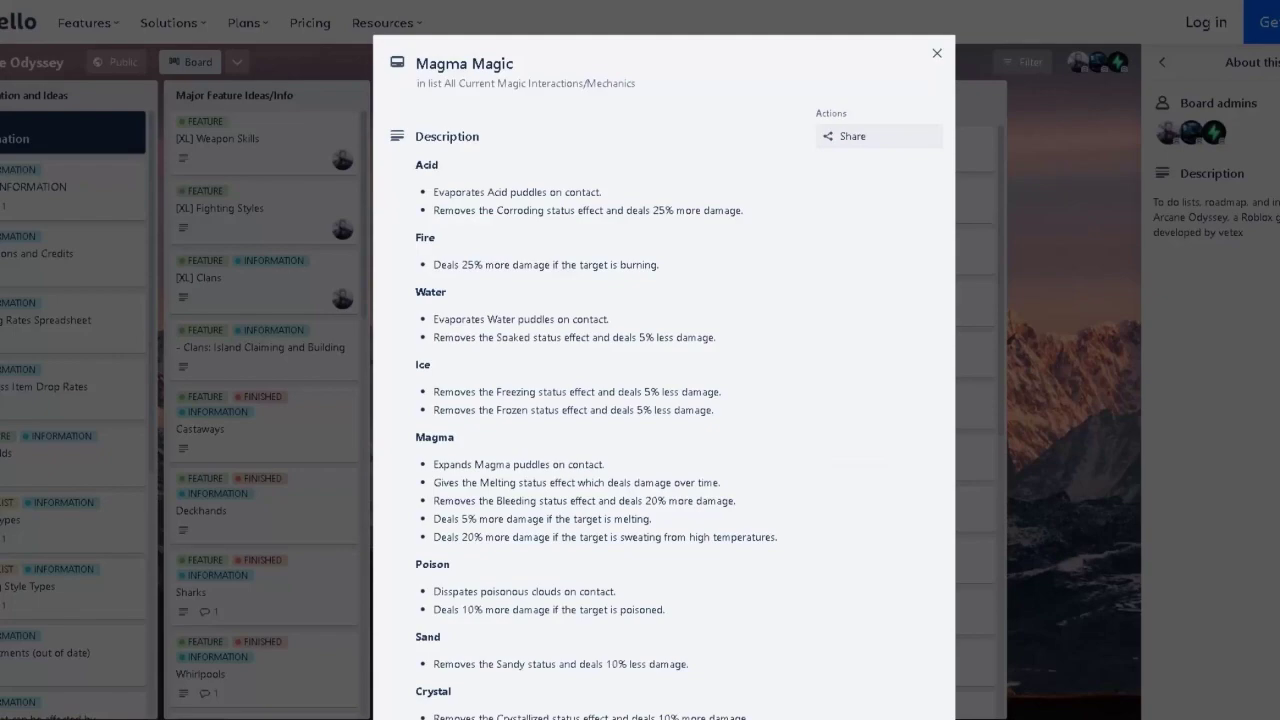
pyautogui.moveTo(639, 483); pyautogui.dragTo(723, 483)
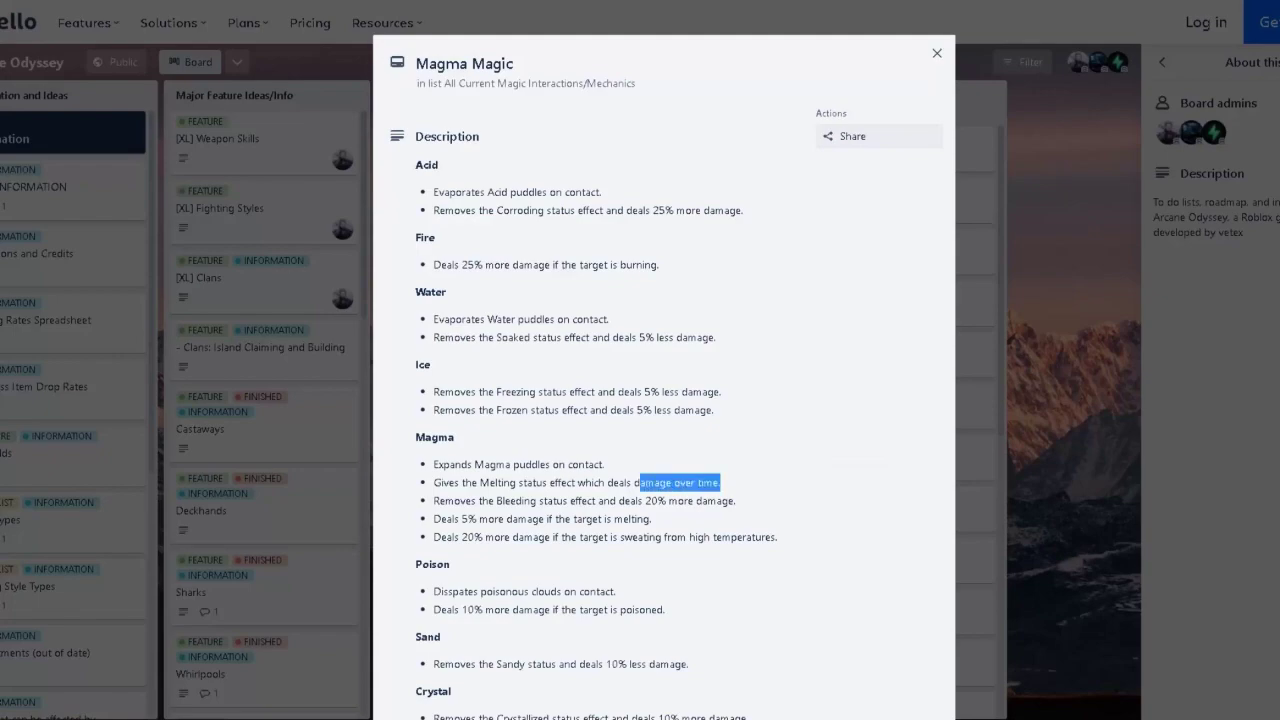
pyautogui.click(725, 484)
pyautogui.moveTo(537, 501); pyautogui.dragTo(717, 501)
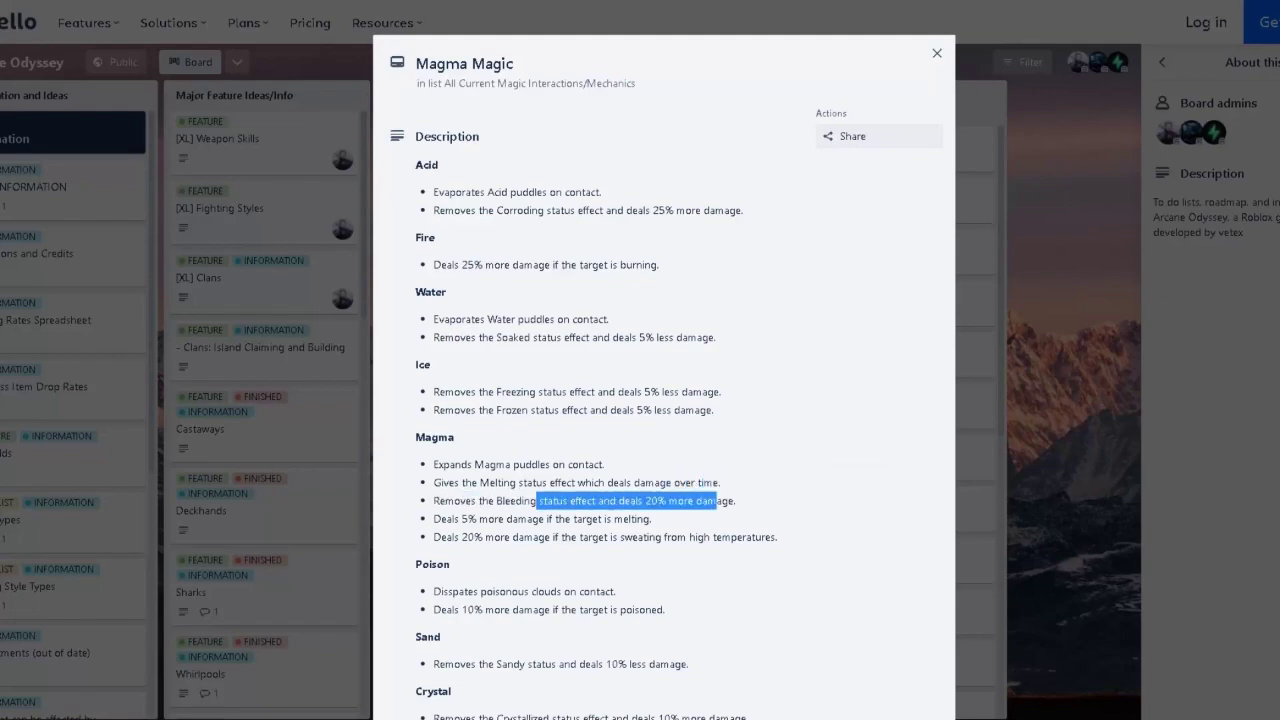
pyautogui.click(717, 501)
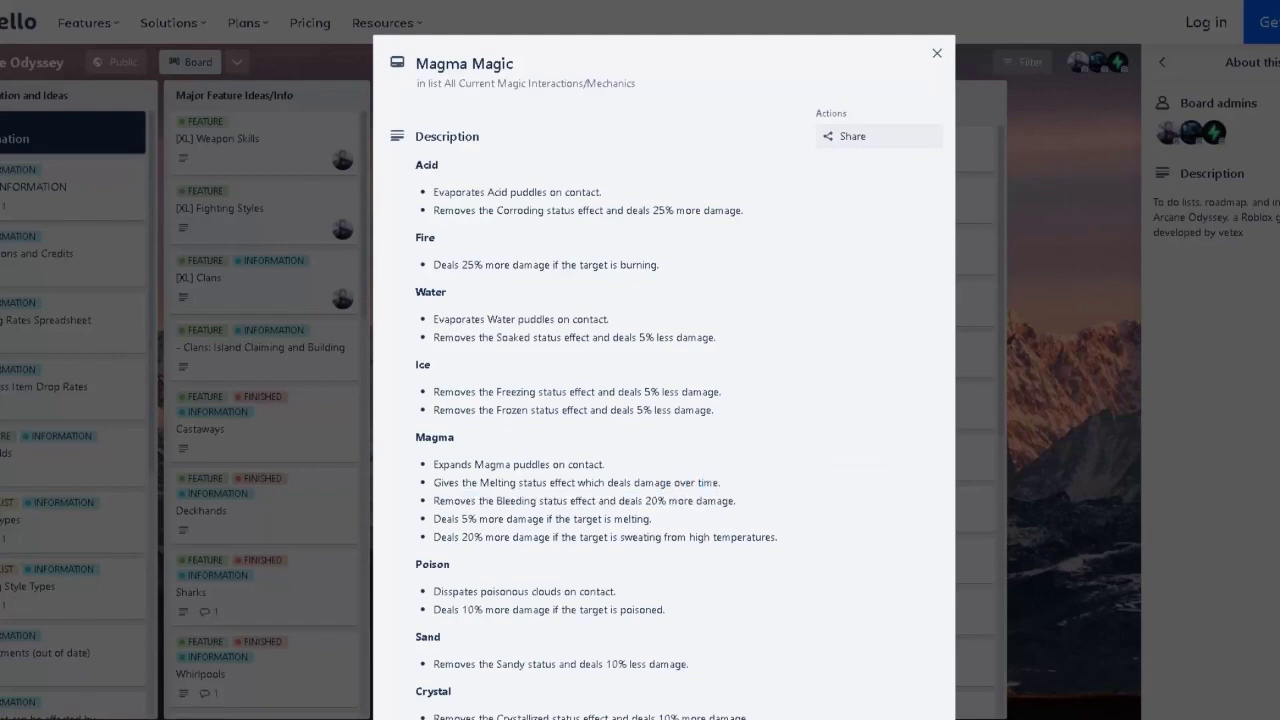
pyautogui.moveTo(453, 519); pyautogui.dragTo(636, 519)
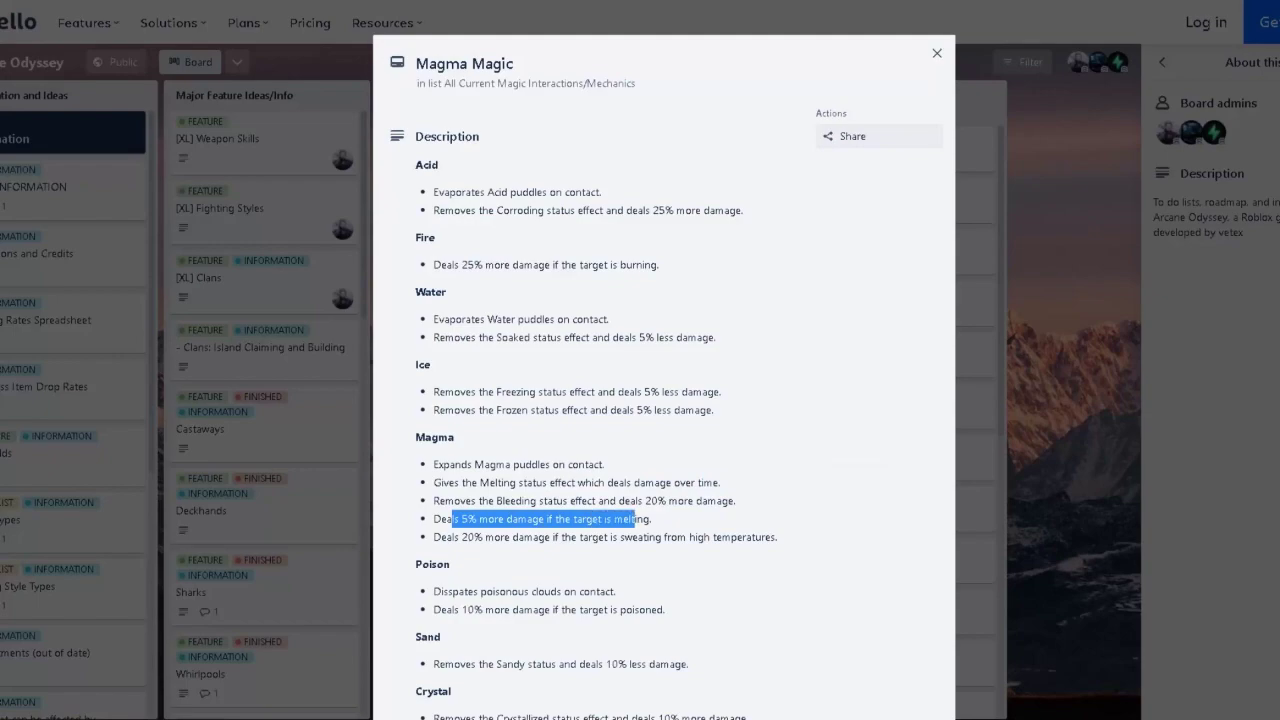
pyautogui.click(637, 519)
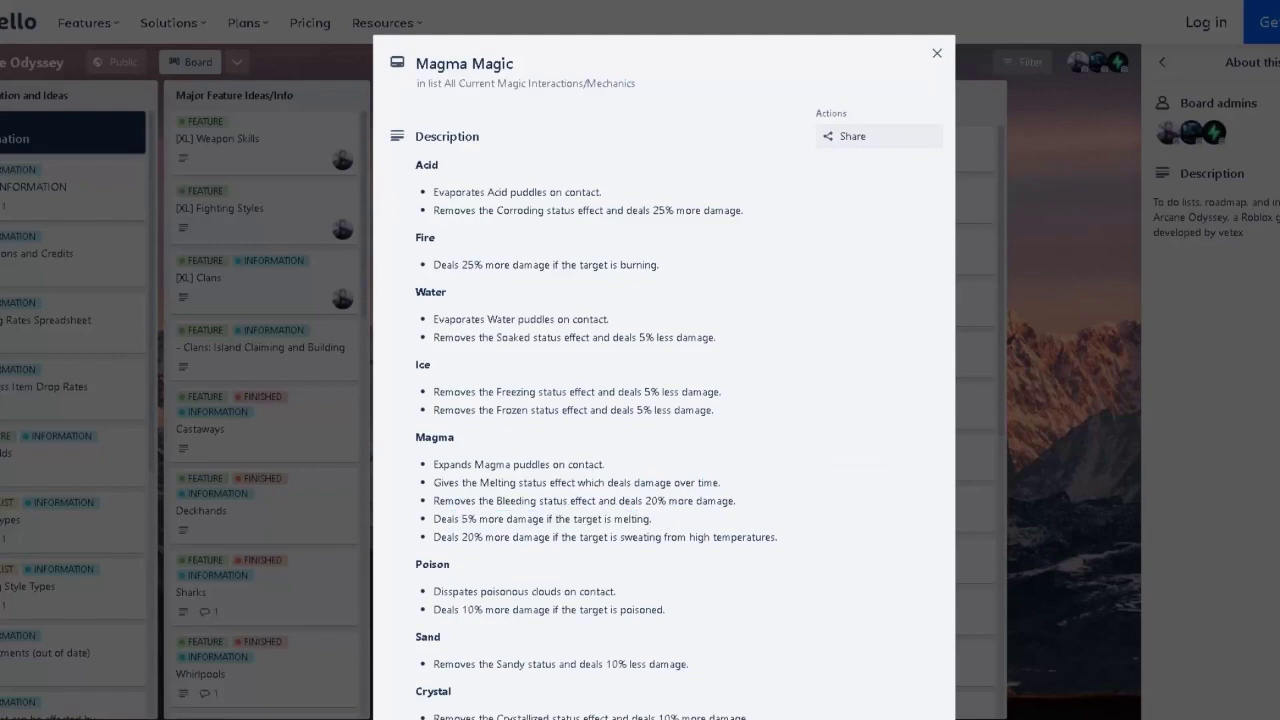
# Examine the Melting status effect line in the Magma section of the card.
pyautogui.doubleClick(435, 437)
pyautogui.click(436, 437)
pyautogui.moveTo(489, 483); pyautogui.dragTo(538, 483)
pyautogui.click(538, 483)
pyautogui.moveTo(461, 482); pyautogui.dragTo(592, 482)
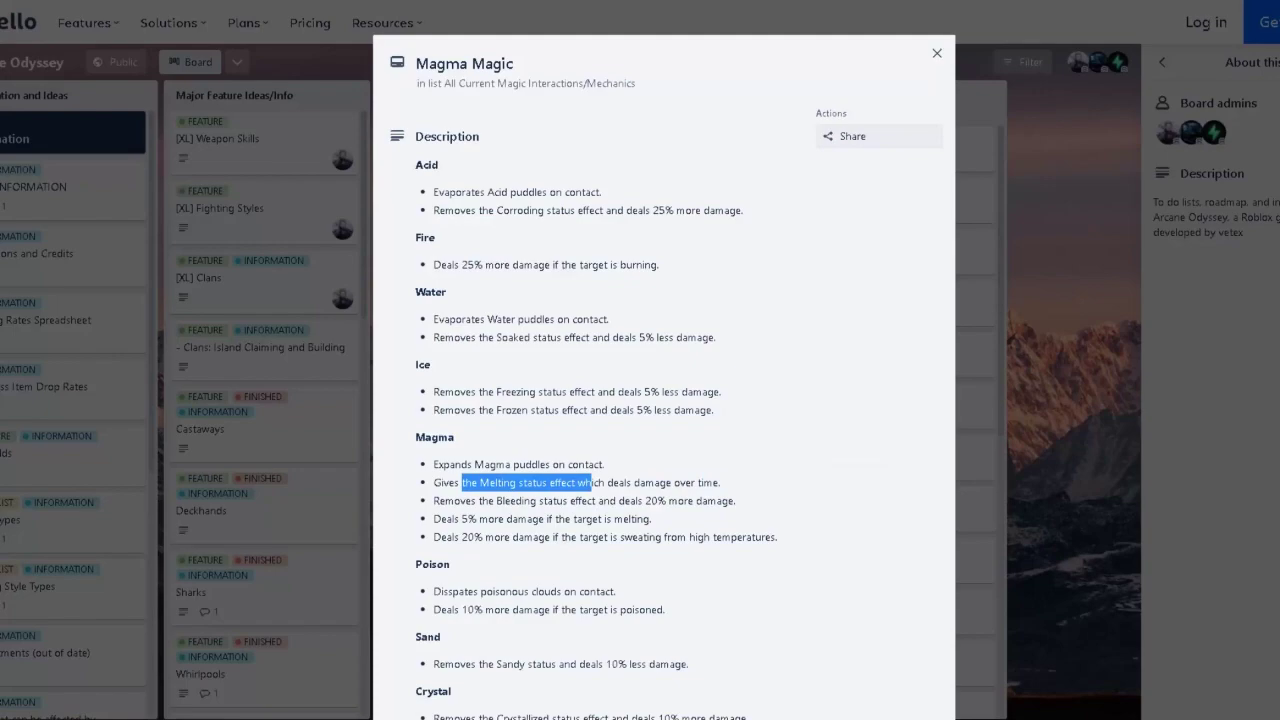
pyautogui.click(592, 483)
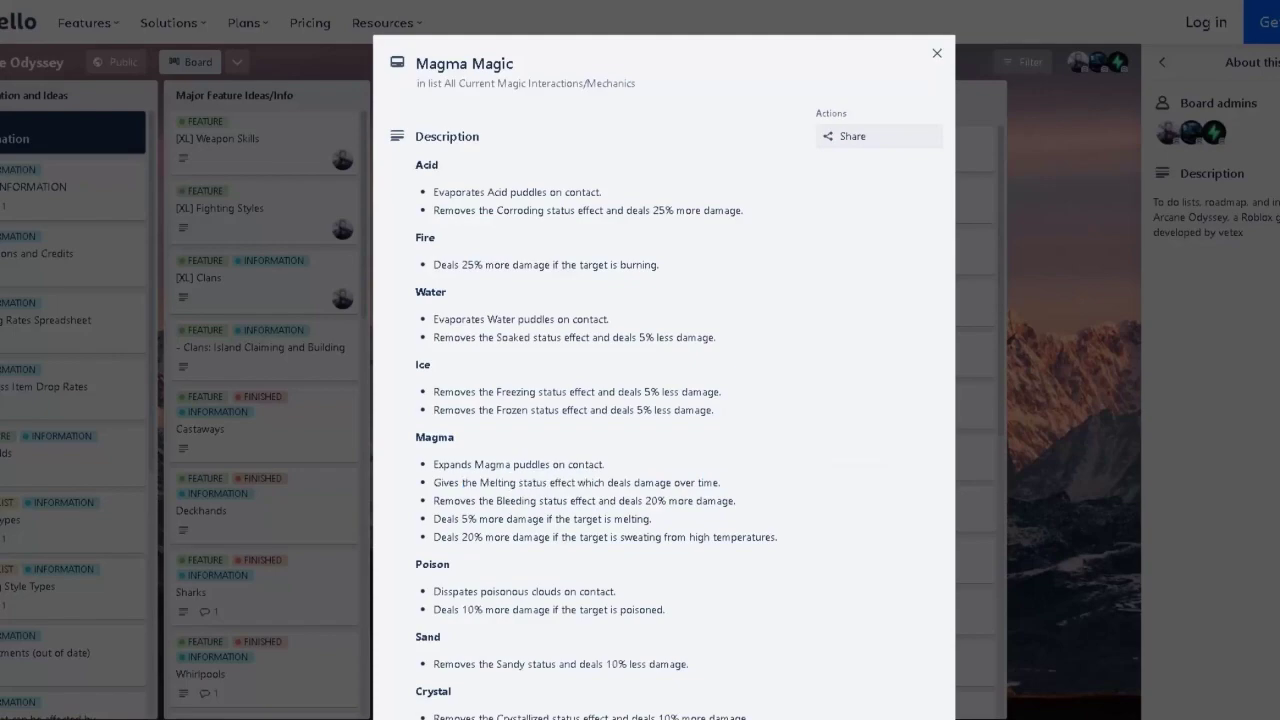
# Switch back to paint.net and move the orange volcano icon to the S row beside the silver diamond-shaped icon.
pyautogui.click(330, 700)
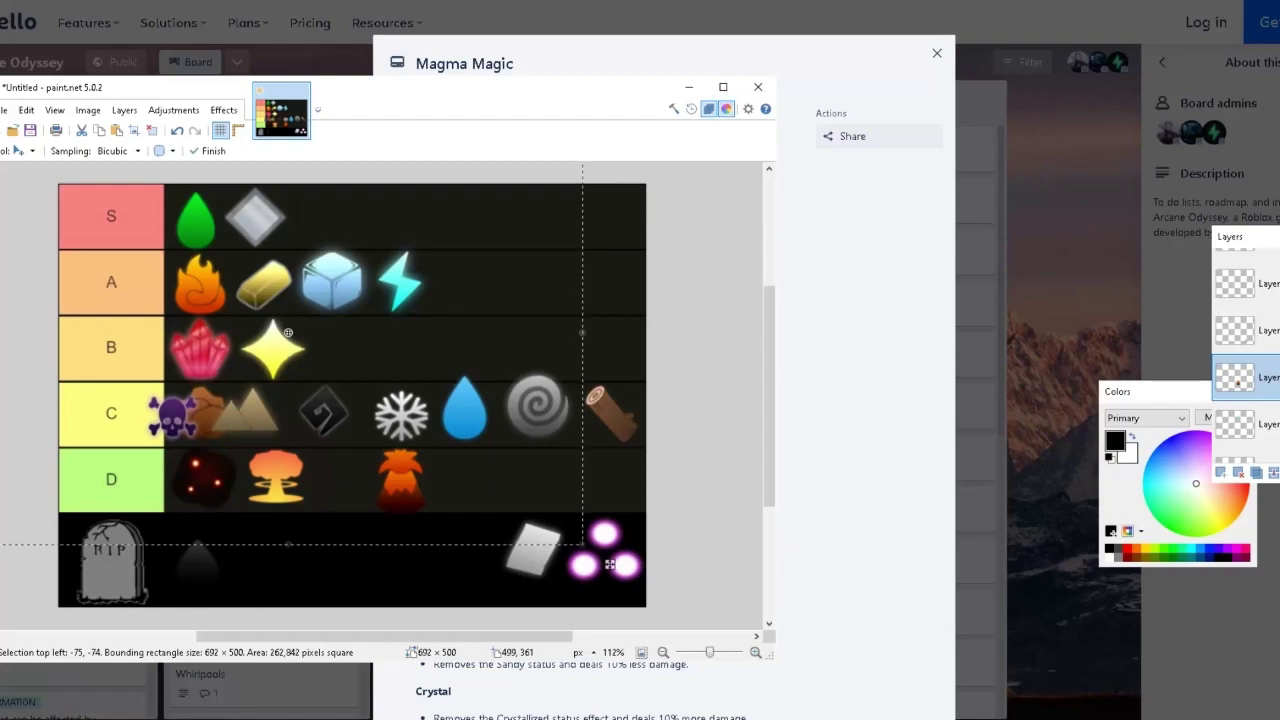
pyautogui.moveTo(609, 565); pyautogui.dragTo(484, 265)
pyautogui.moveTo(373, 240); pyautogui.dragTo(390, 252)
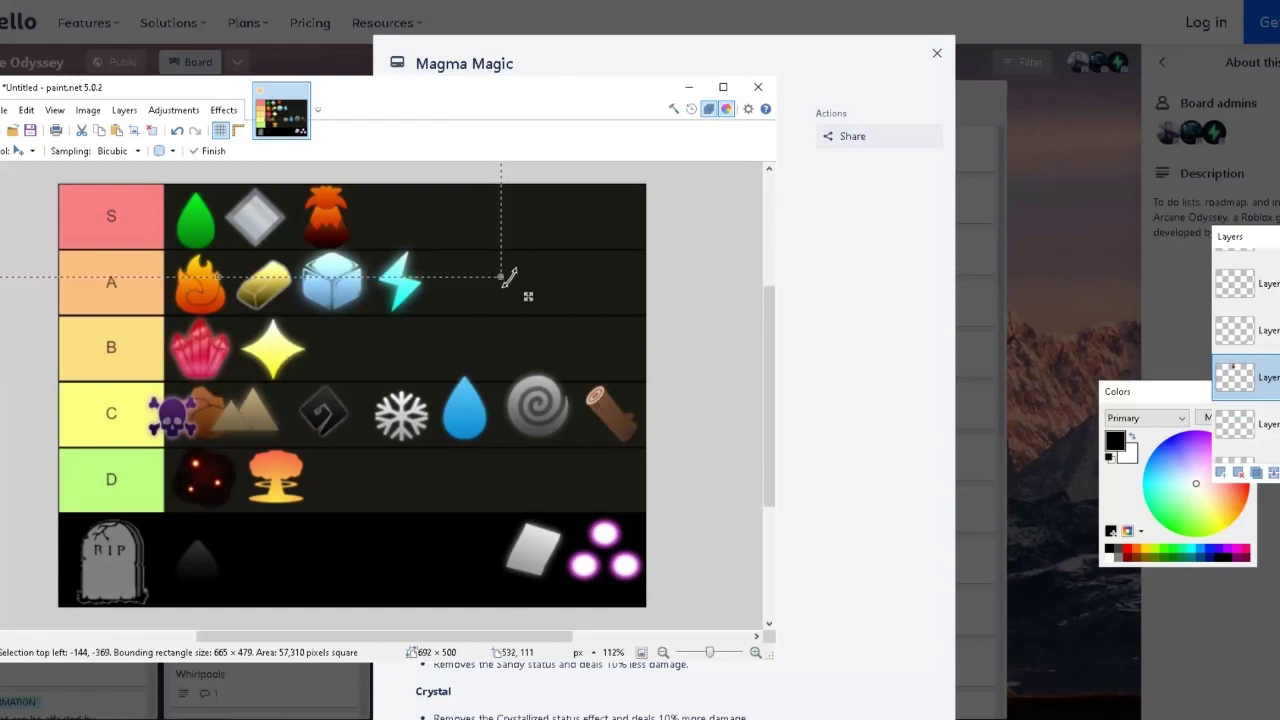
pyautogui.moveTo(528, 296); pyautogui.dragTo(525, 297)
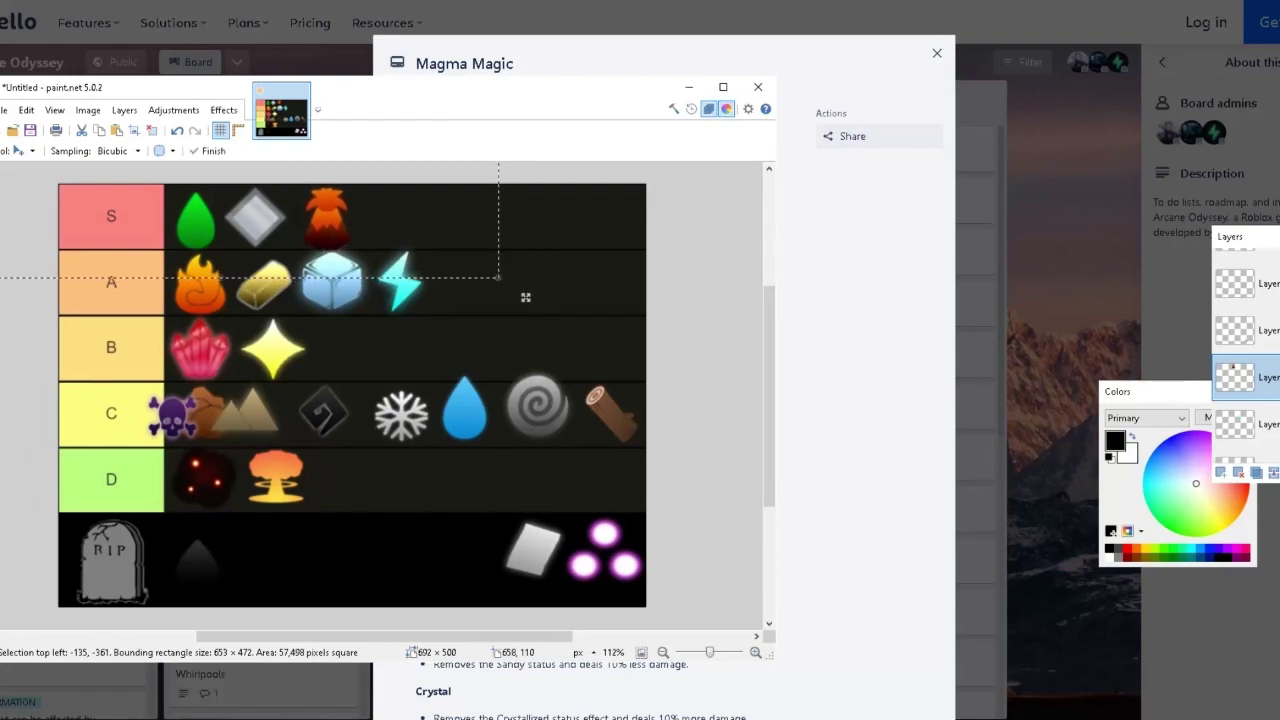
pyautogui.click(20, 150)
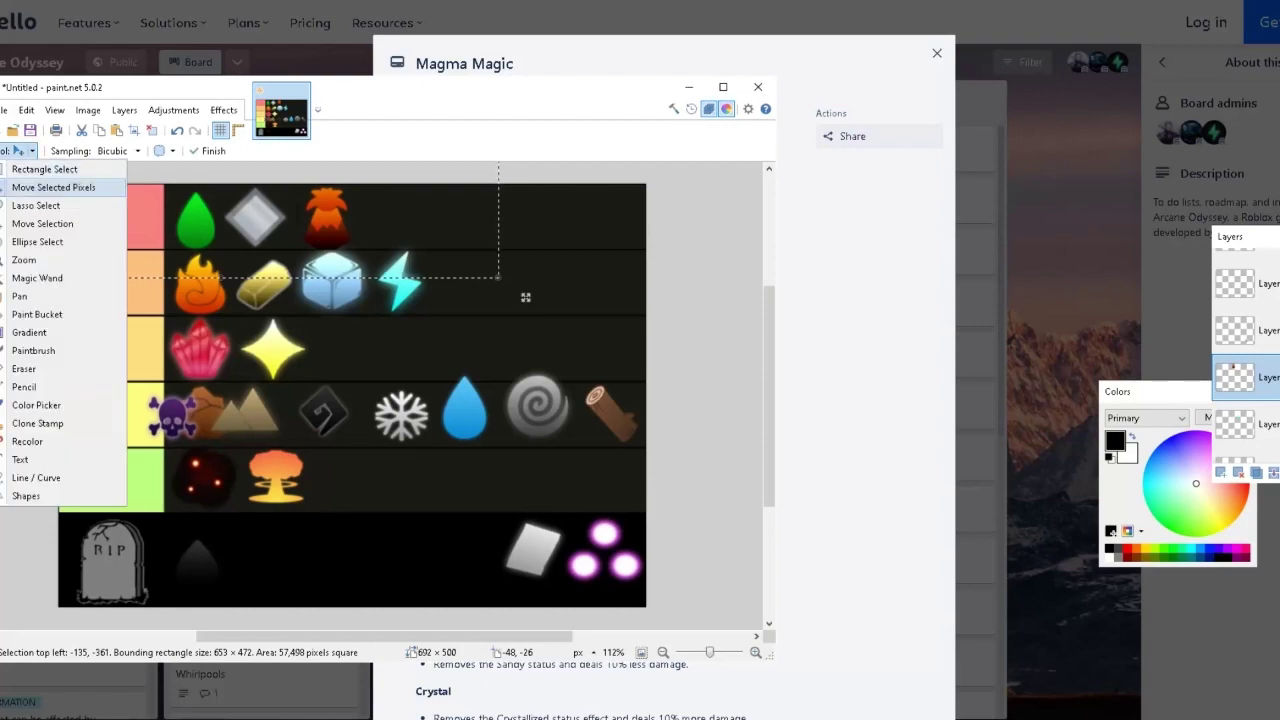
pyautogui.click(60, 242)
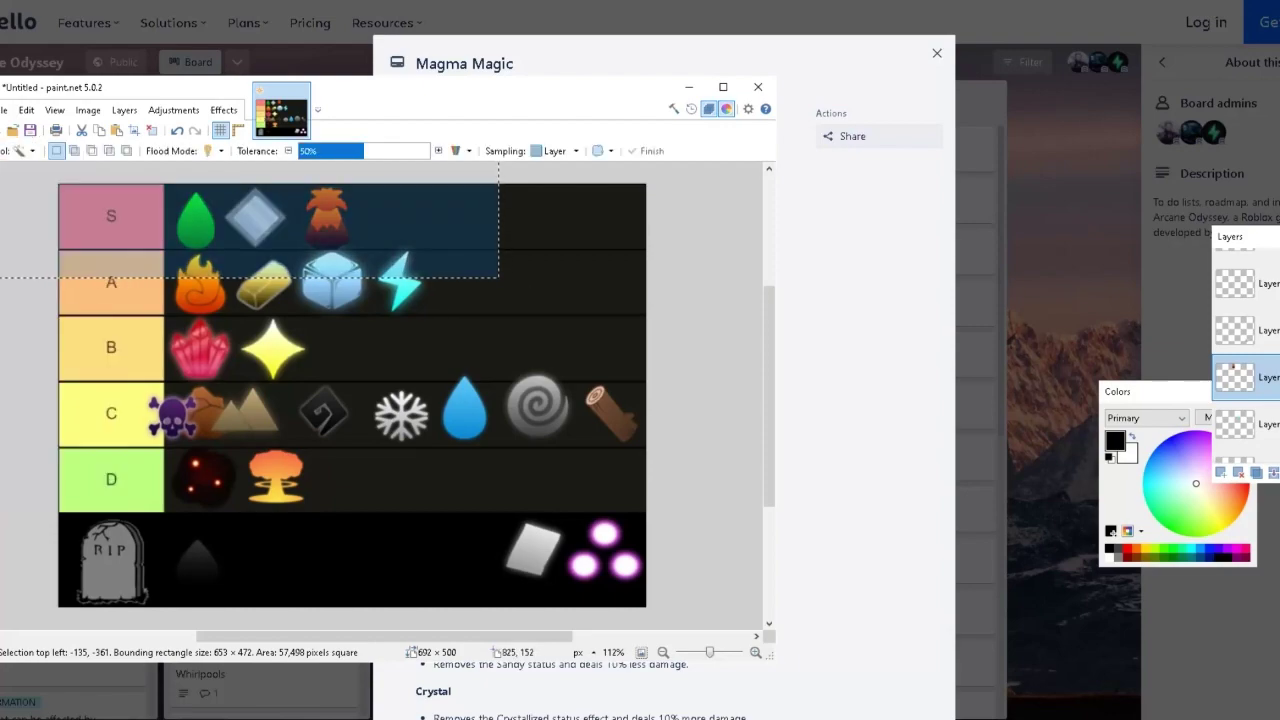
# Activate the pale glass pane icon's layer, move the icon beside the faded dark icon in the unranked row, and clear the selection.
pyautogui.click(1246, 331)
pyautogui.click(20, 151)
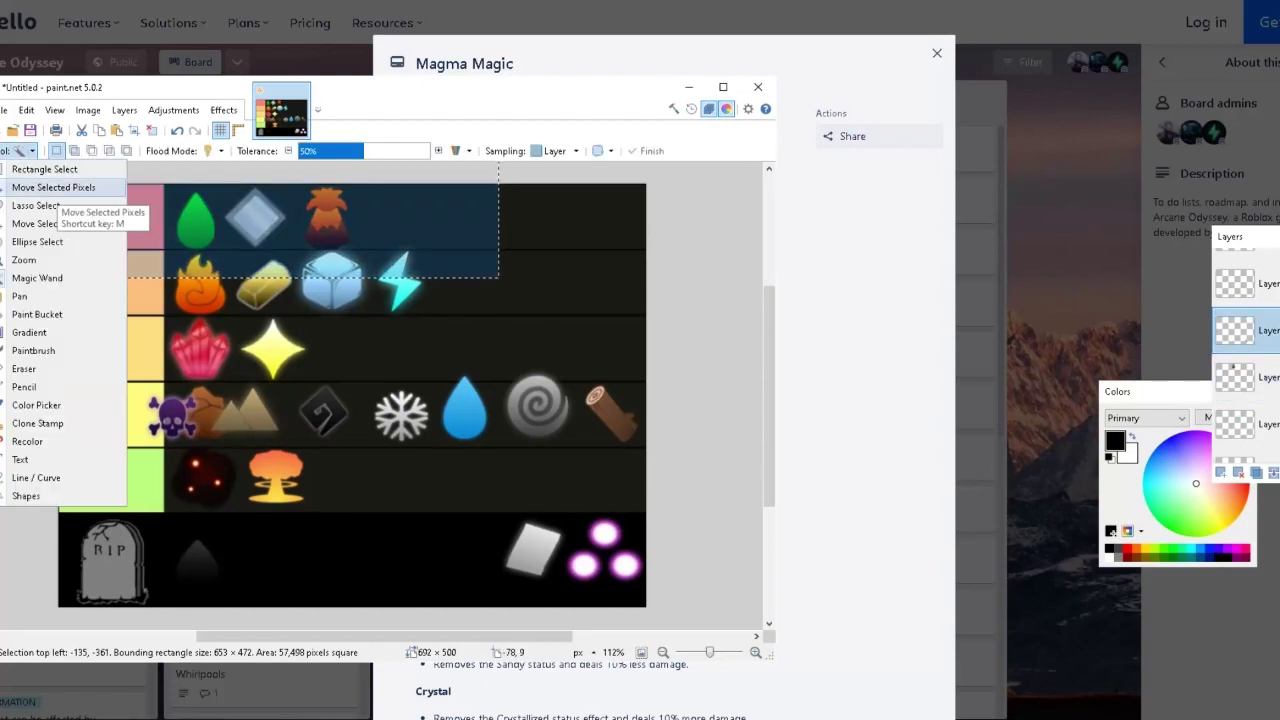
pyautogui.click(110, 278)
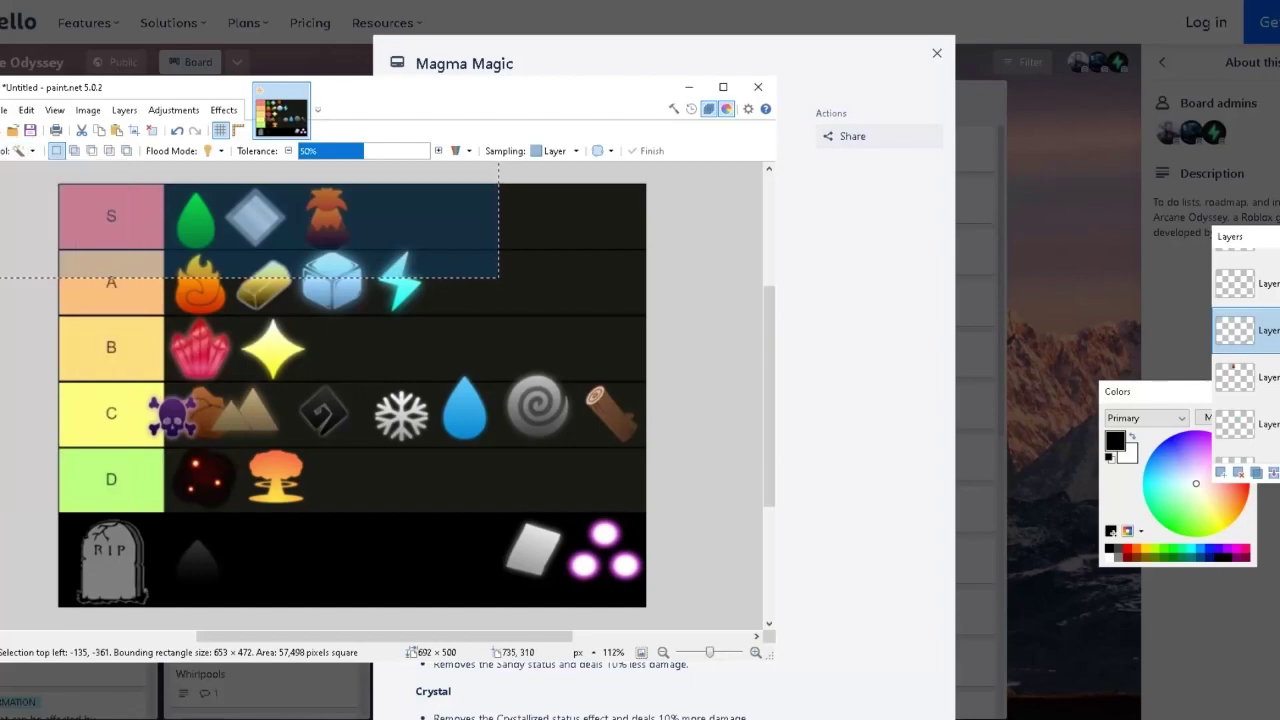
pyautogui.hotkey('ctrl', 'd')
pyautogui.click(20, 150)
pyautogui.click(53, 187)
pyautogui.moveTo(538, 549); pyautogui.dragTo(280, 560)
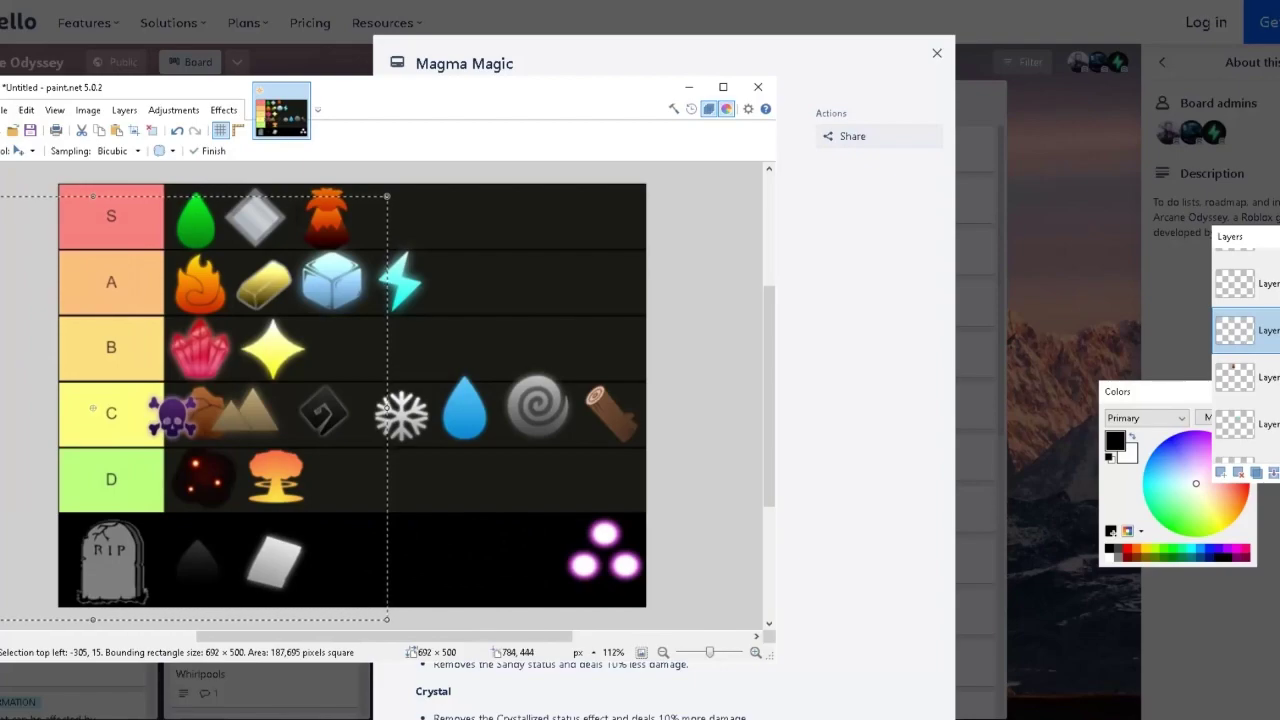
pyautogui.click(20, 150)
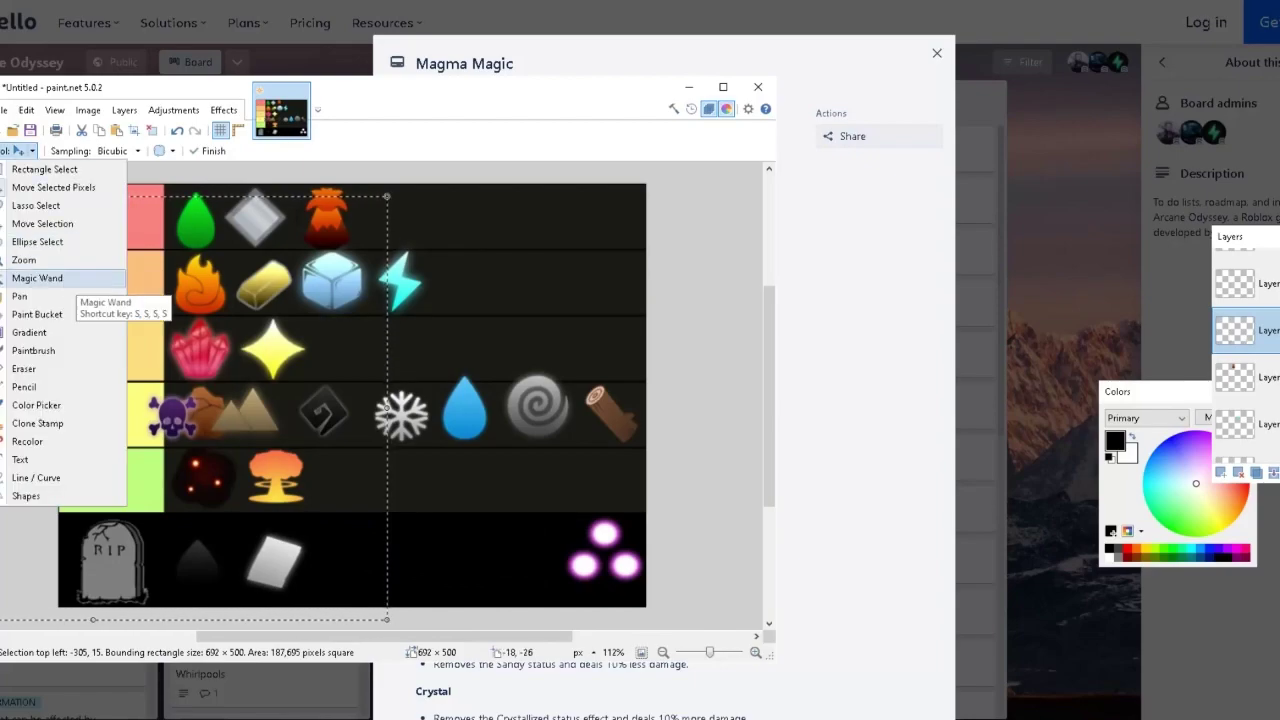
pyautogui.click(73, 278)
pyautogui.hotkey('ctrl', 'd')
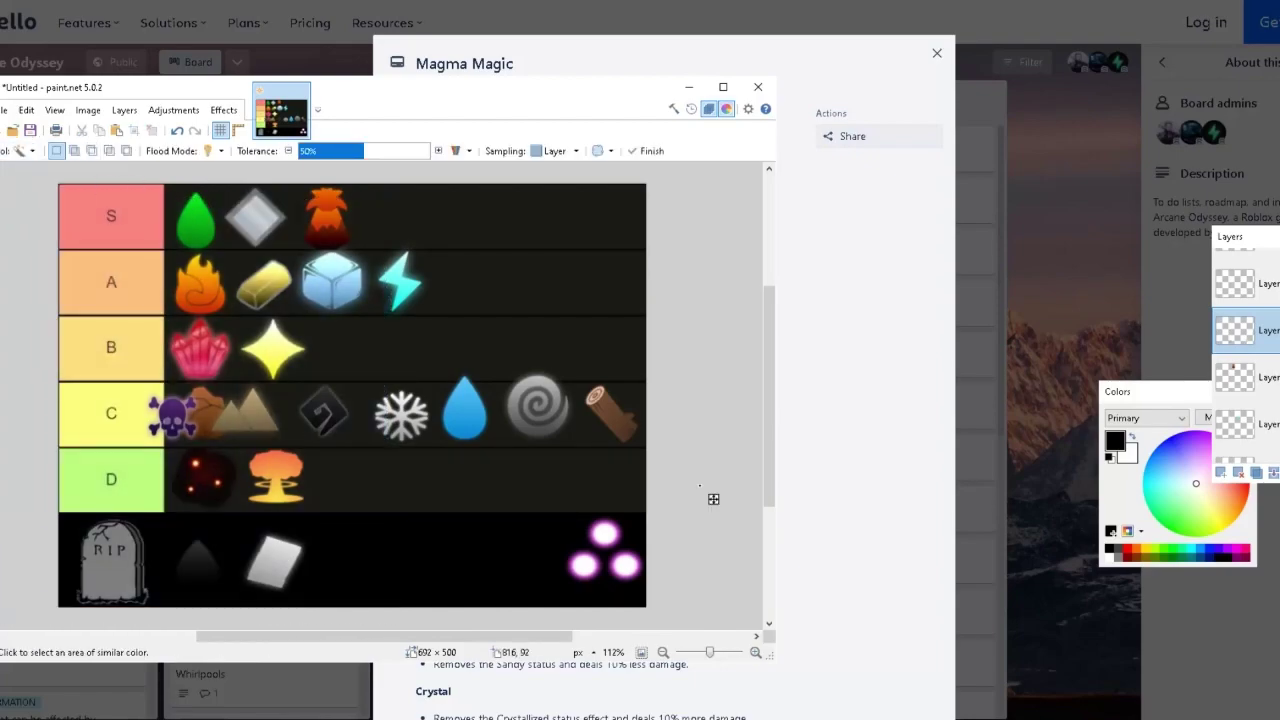
pyautogui.click(1250, 284)
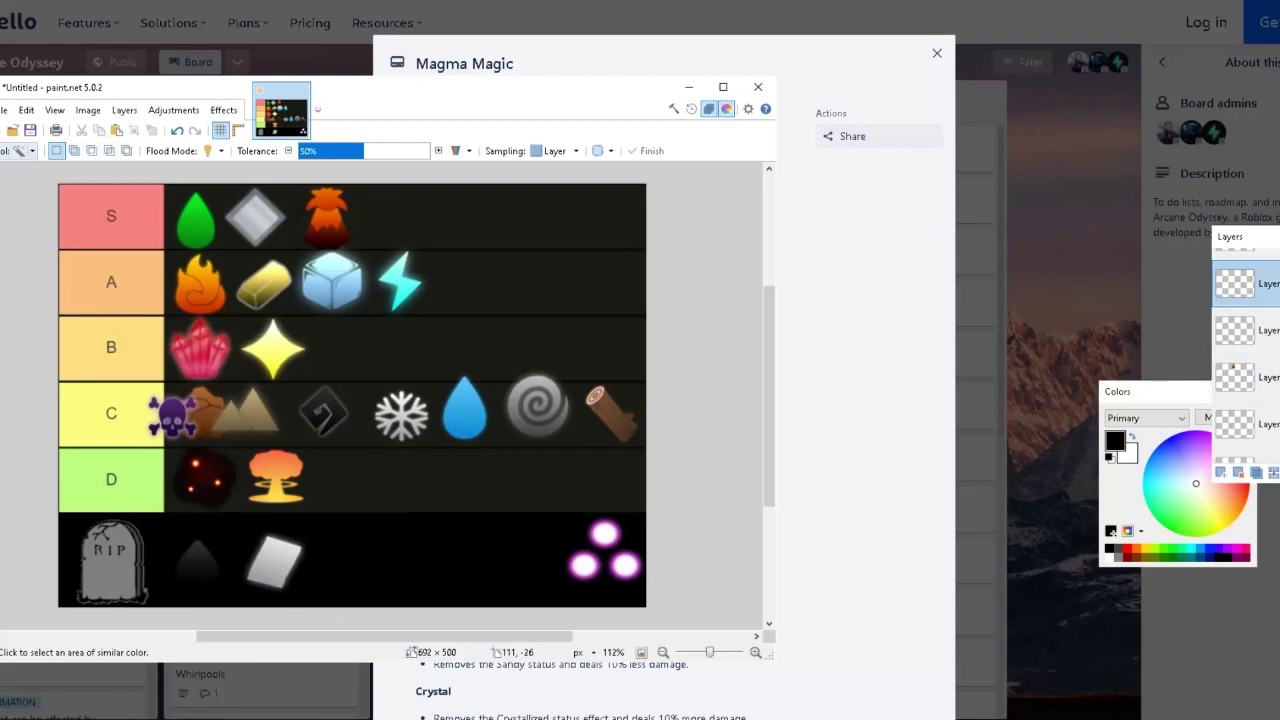
pyautogui.click(22, 150)
pyautogui.click(40, 187)
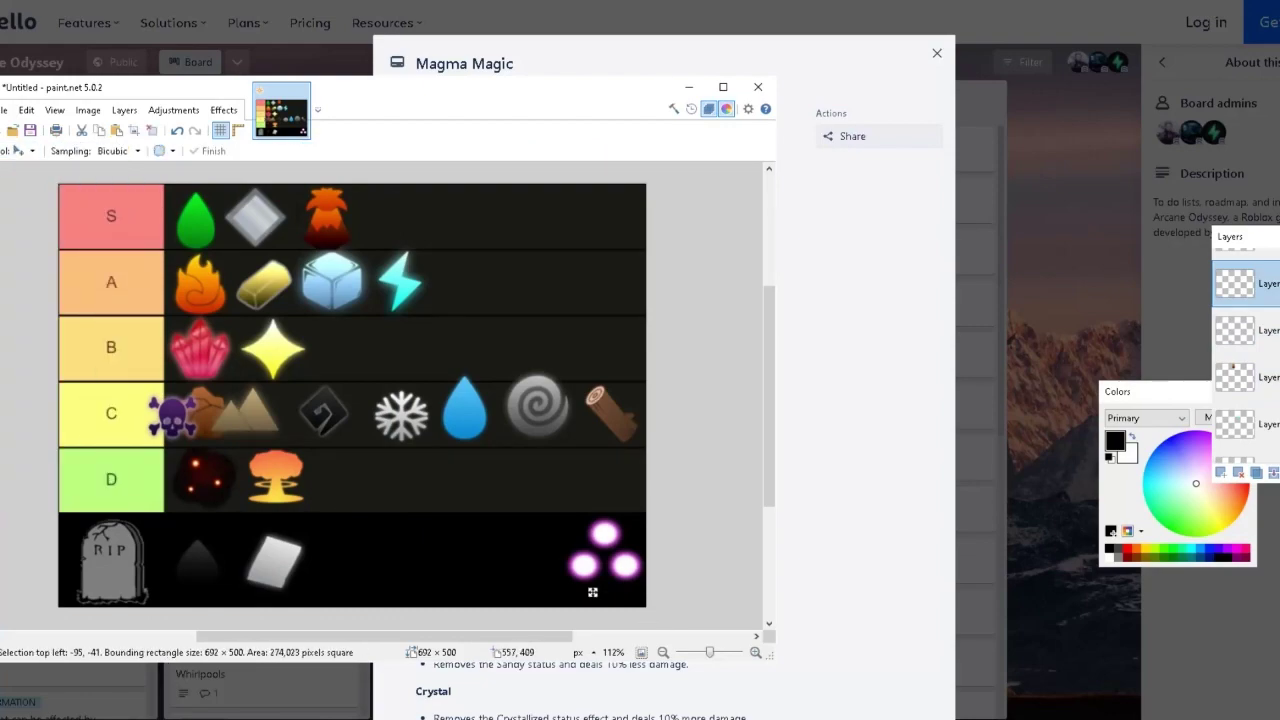
pyautogui.moveTo(590, 592); pyautogui.dragTo(657, 601)
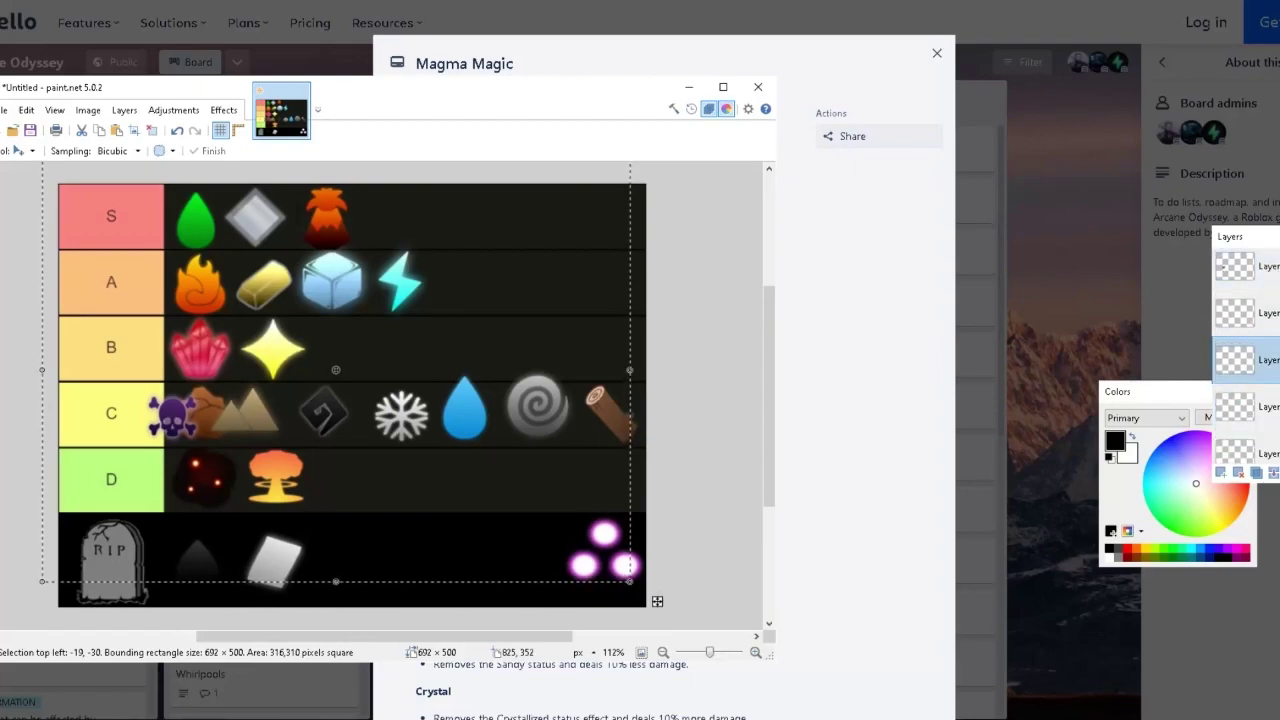
pyautogui.click(22, 150)
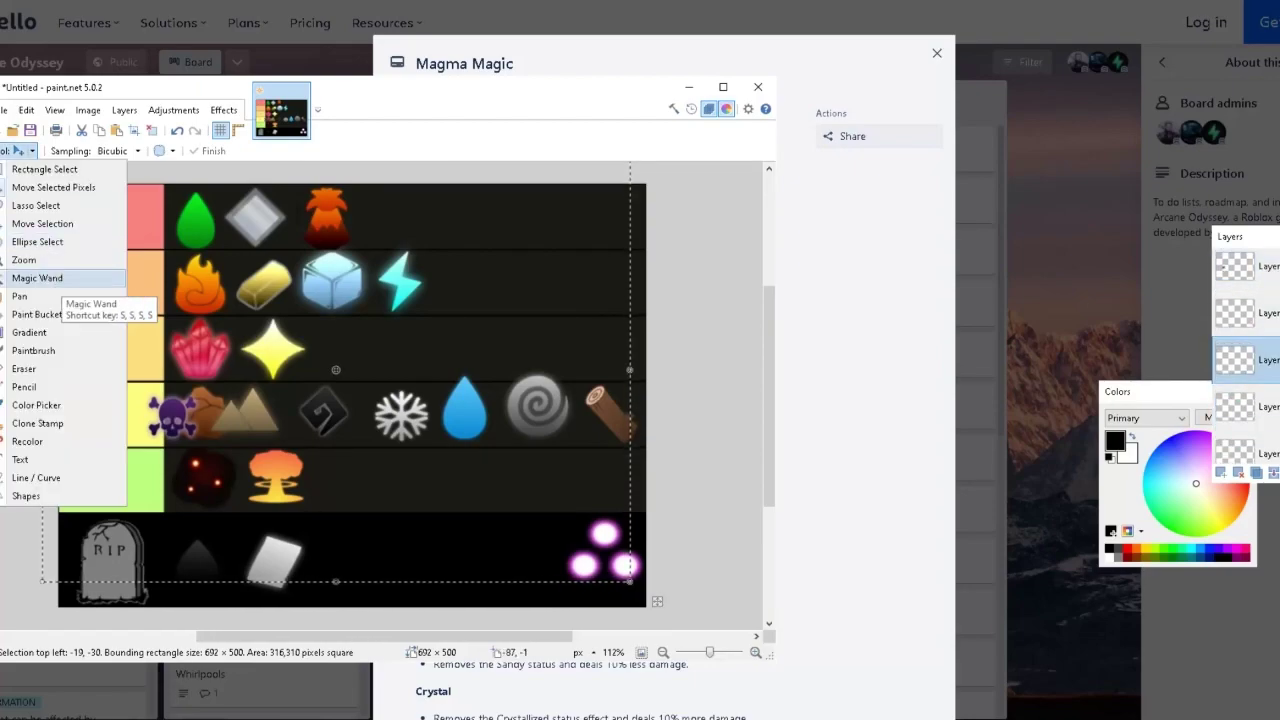
pyautogui.click(37, 277)
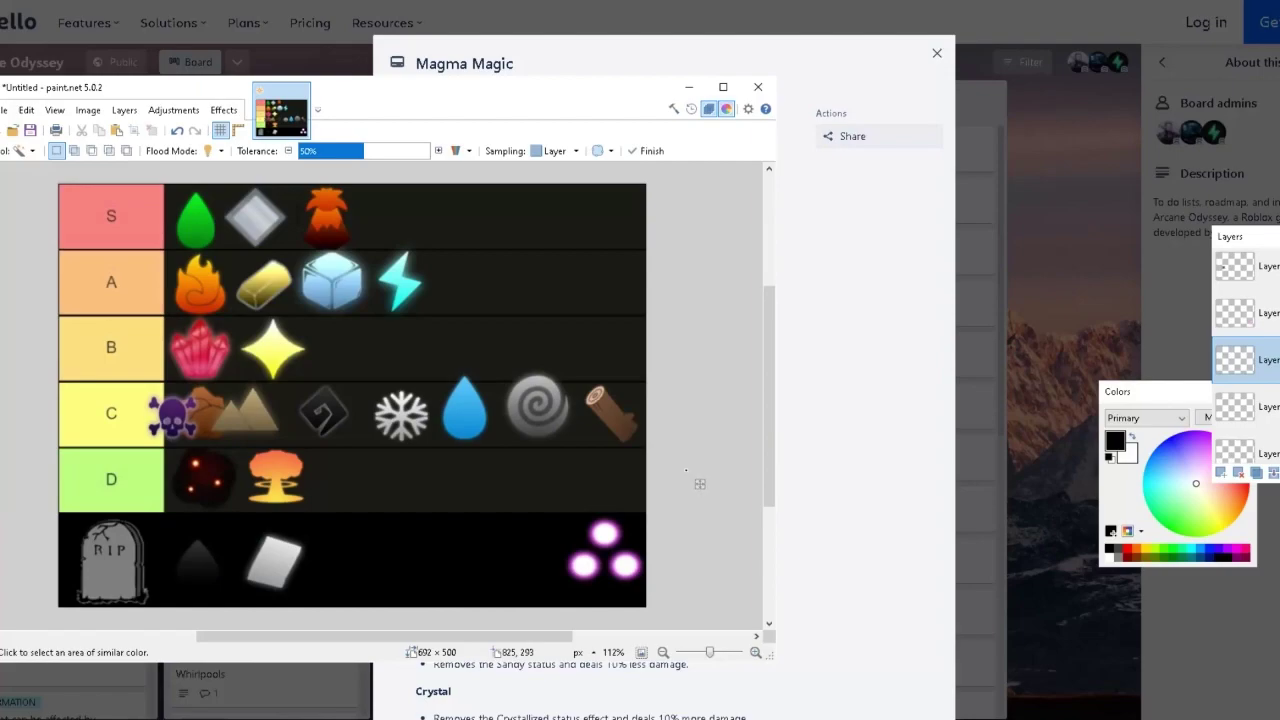
# Activate the layer of the three pink orbs icon and move it to the boundary between the D row and the unranked row.
pyautogui.click(1246, 314)
pyautogui.click(22, 150)
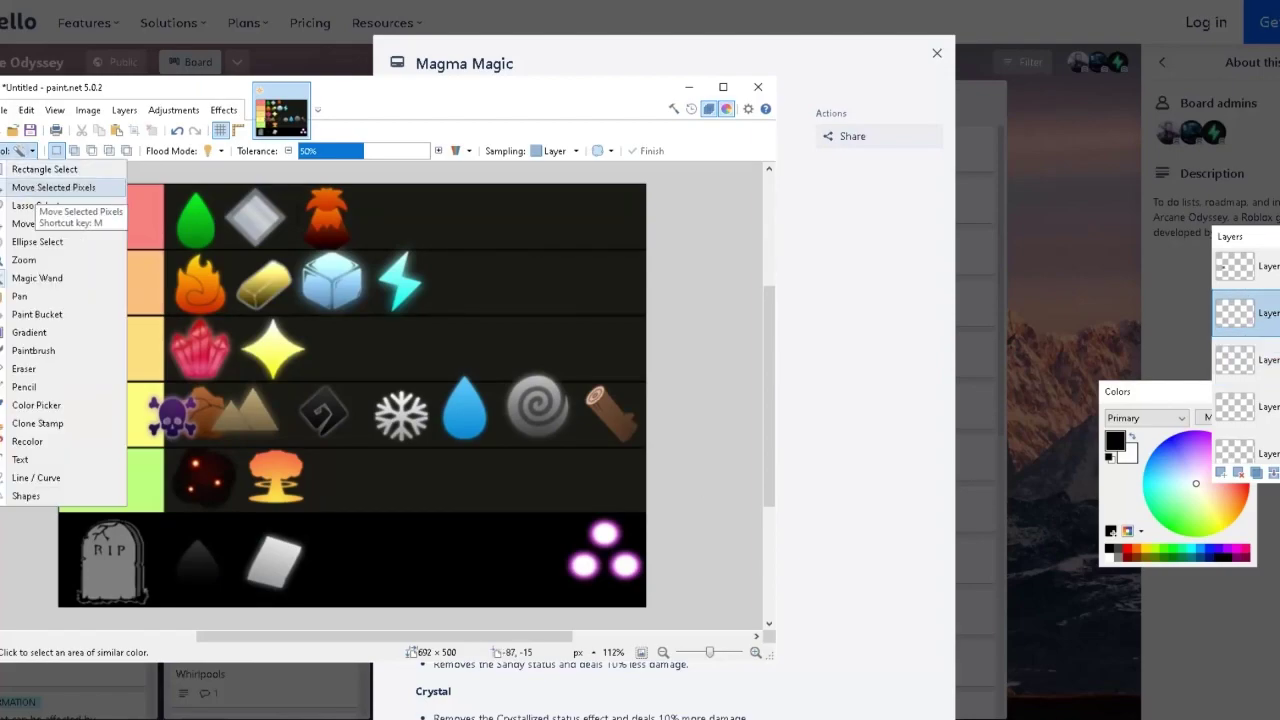
pyautogui.click(40, 172)
pyautogui.moveTo(621, 627); pyautogui.dragTo(466, 577)
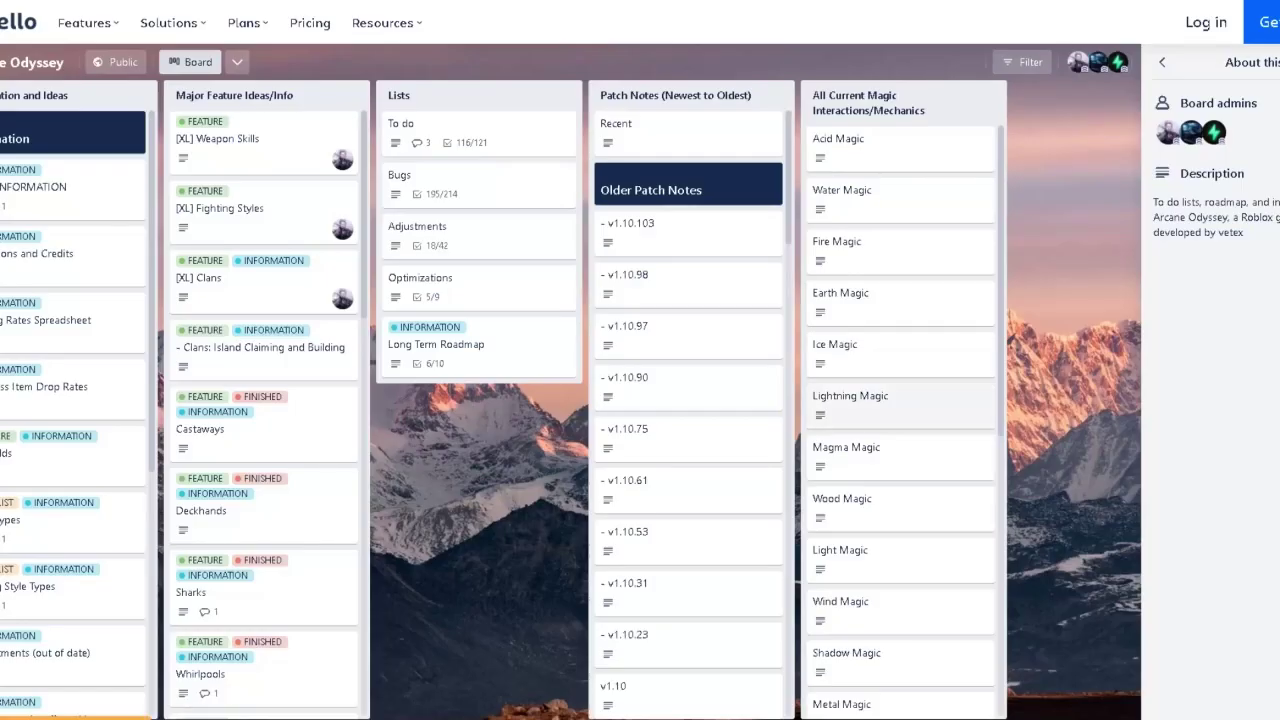
# Open the Plasma Magic card on the Trello board and examine its damage bonus against bleeding targets.
pyautogui.scroll(-5, 900, 420)
pyautogui.scroll(-3, 900, 420)
pyautogui.scroll(7, 900, 420)
pyautogui.scroll(-1, 900, 402)
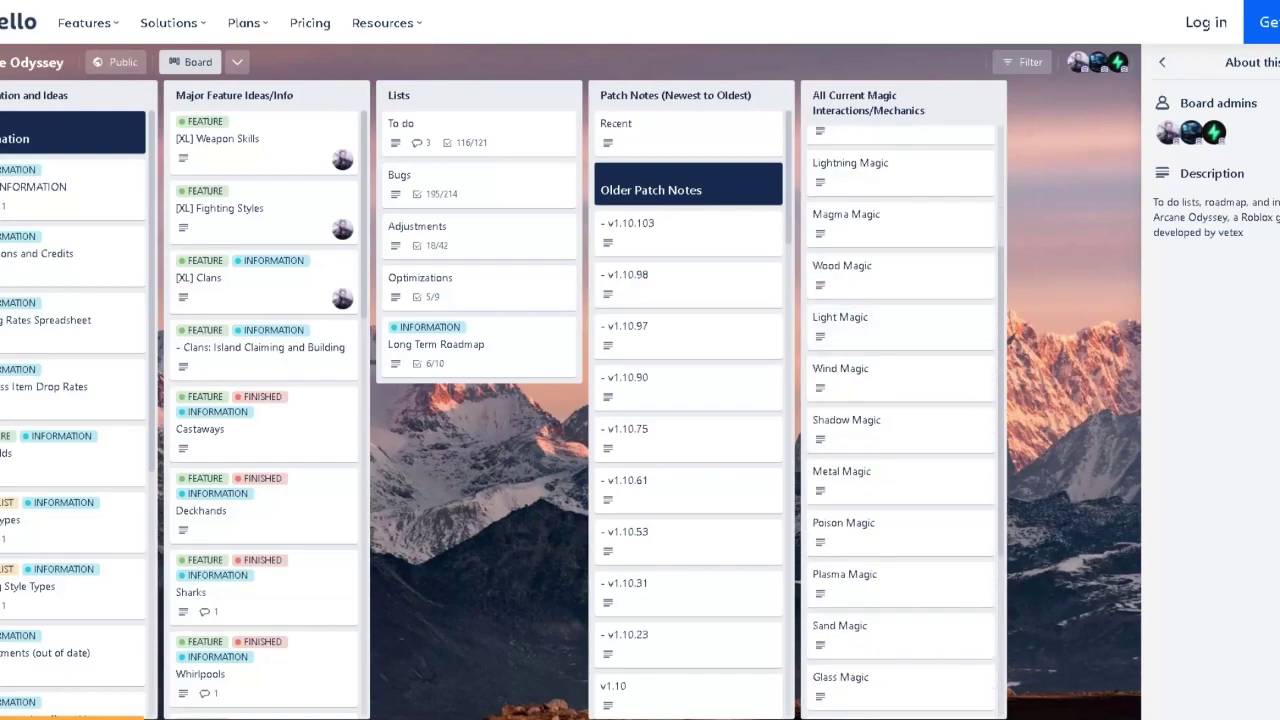
pyautogui.click(900, 585)
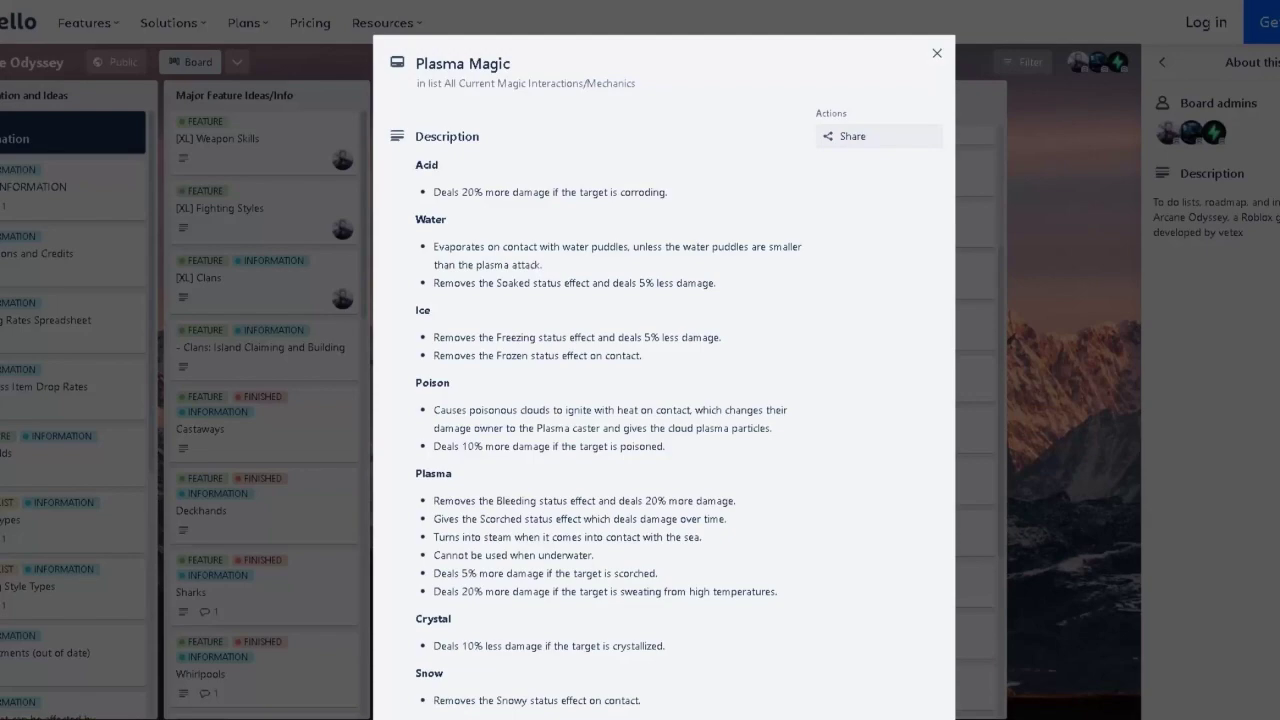
pyautogui.moveTo(665, 501); pyautogui.dragTo(722, 501)
pyautogui.click(722, 501)
pyautogui.moveTo(644, 501); pyautogui.dragTo(709, 501)
pyautogui.click(709, 501)
# Examine the sea contact, underwater, scorched and sweating lines in the card's Plasma section, and close the card.
pyautogui.moveTo(439, 537); pyautogui.dragTo(702, 537)
pyautogui.moveTo(446, 555); pyautogui.dragTo(595, 556)
pyautogui.moveTo(440, 573); pyautogui.dragTo(657, 573)
pyautogui.moveTo(462, 591); pyautogui.dragTo(583, 591)
pyautogui.click(583, 591)
pyautogui.click(937, 53)
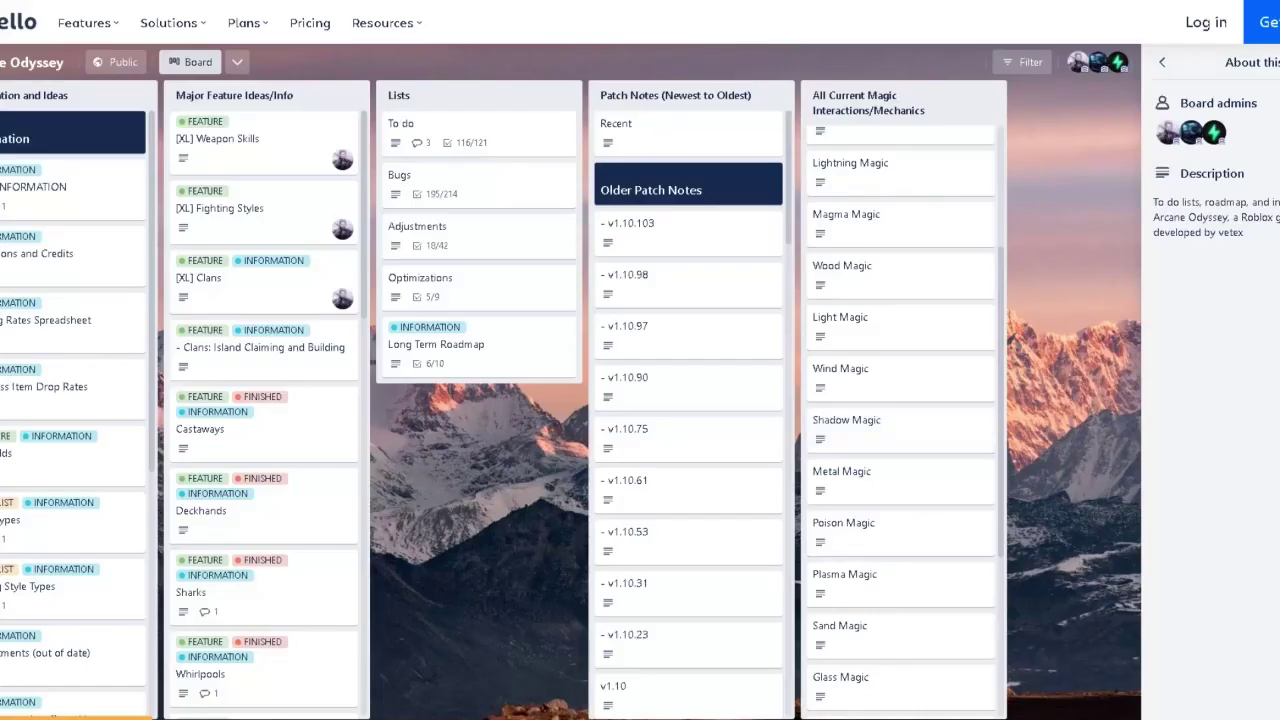
# Open the Fire Magic card, examine its damage bonus against targets sweating from high temperatures, and close the card.
pyautogui.scroll(1, 900, 440)
pyautogui.scroll(3, 900, 400)
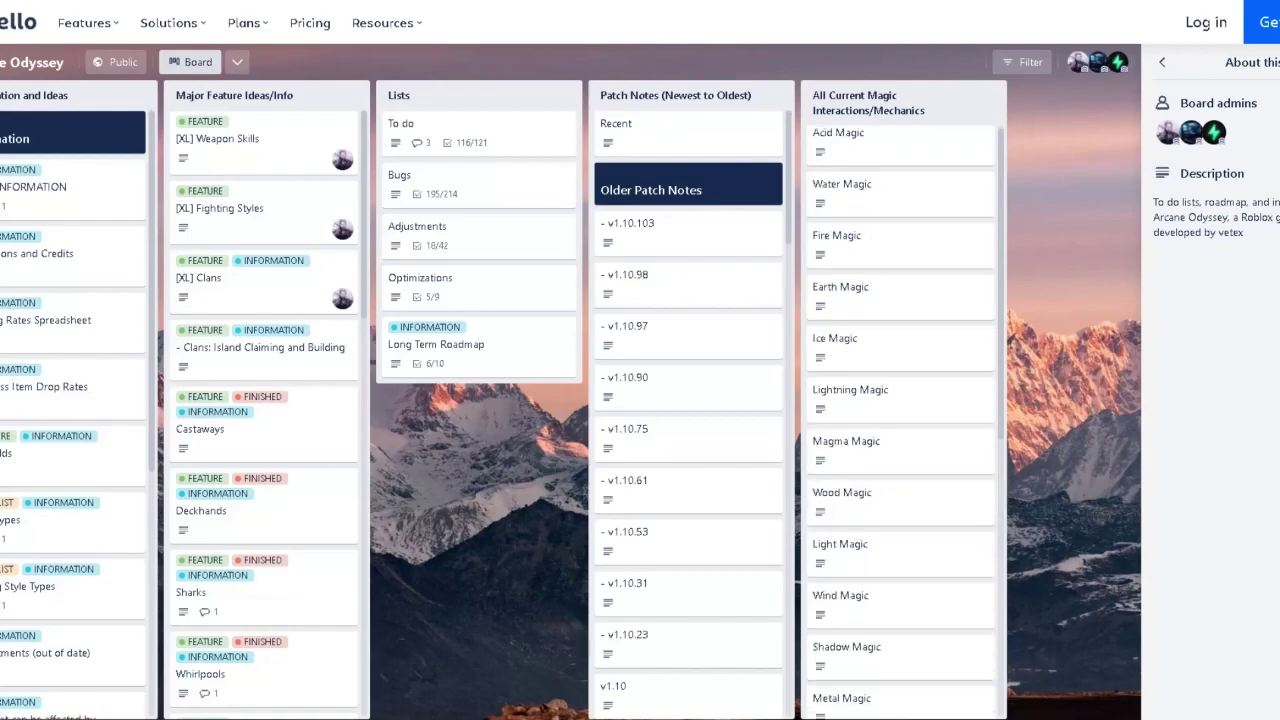
pyautogui.click(850, 240)
pyautogui.moveTo(433, 447); pyautogui.dragTo(592, 447)
pyautogui.click(592, 447)
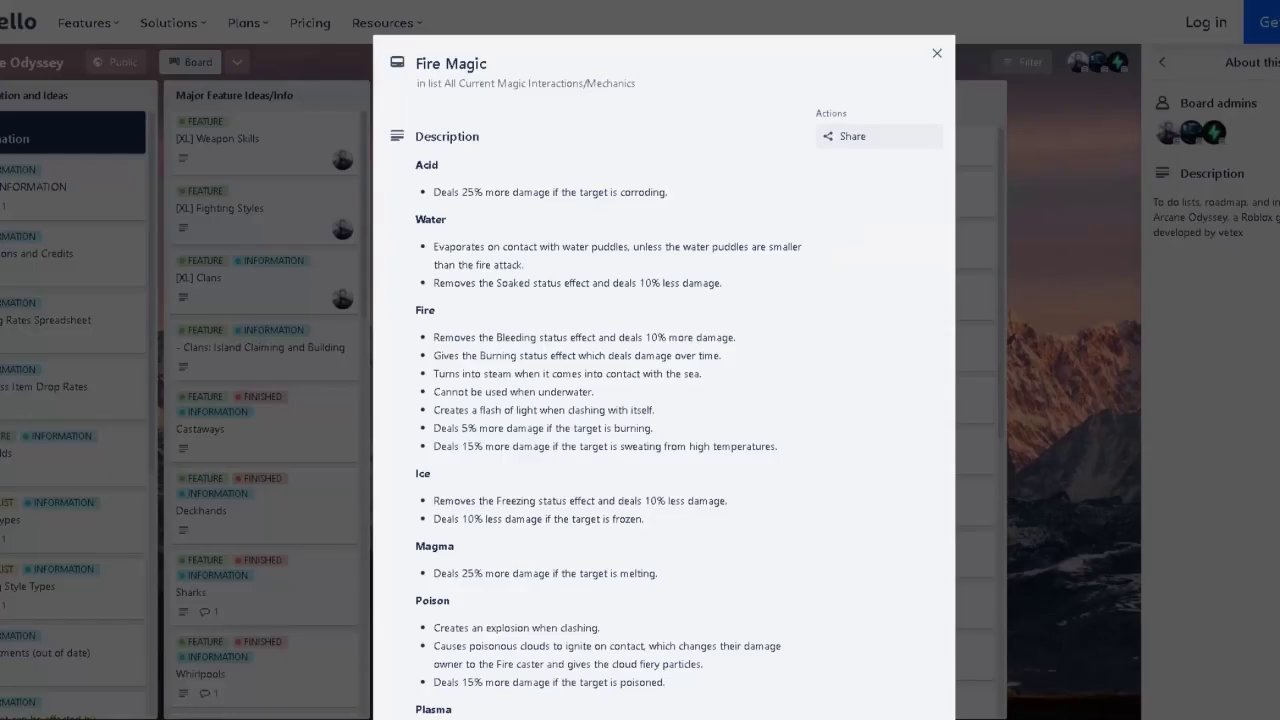
pyautogui.moveTo(461, 446); pyautogui.dragTo(534, 446)
pyautogui.click(534, 447)
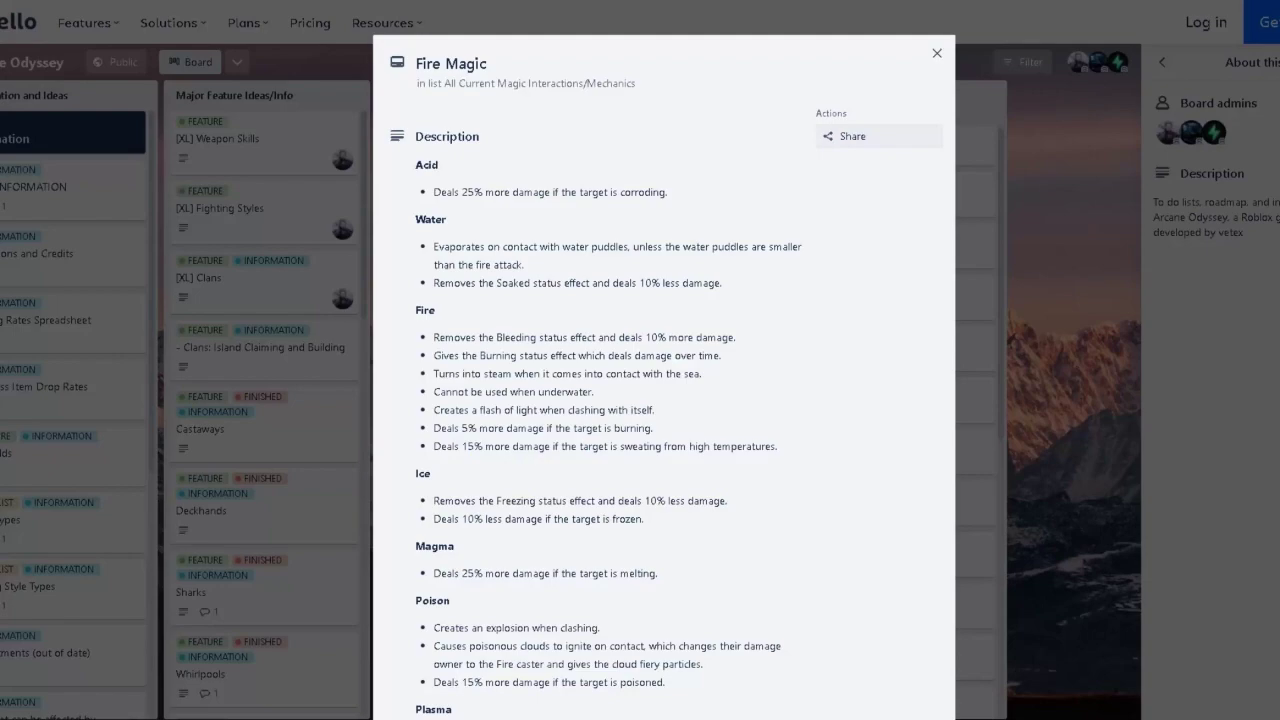
pyautogui.press('Escape')
# Reopen the Plasma Magic card and re-examine its damage bonus against bleeding targets.
pyautogui.scroll(-3, 900, 400)
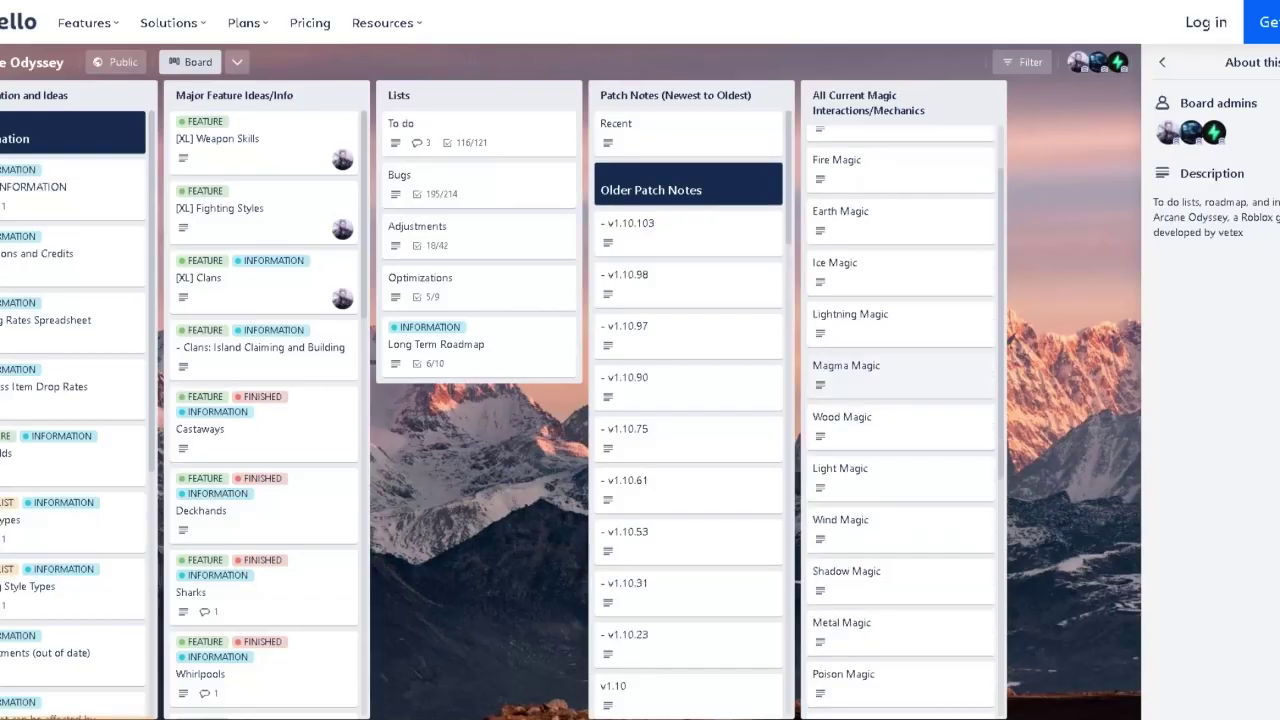
pyautogui.scroll(-1, 900, 590)
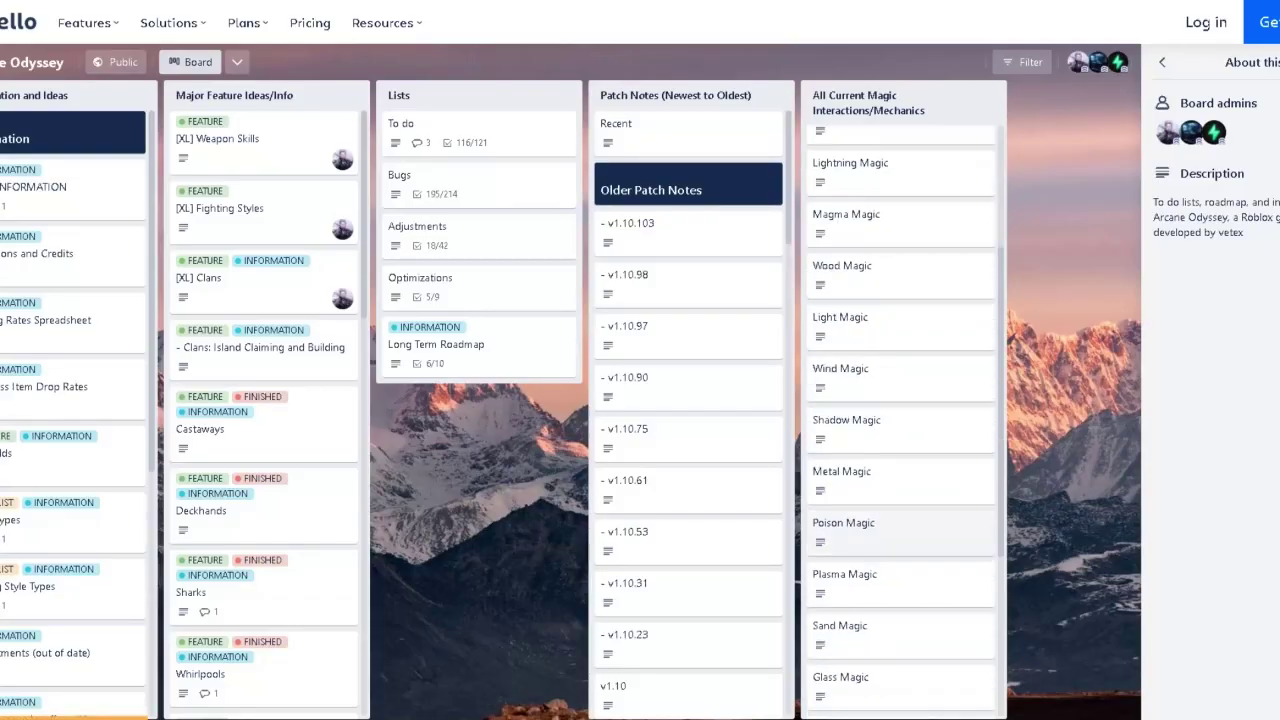
pyautogui.click(900, 582)
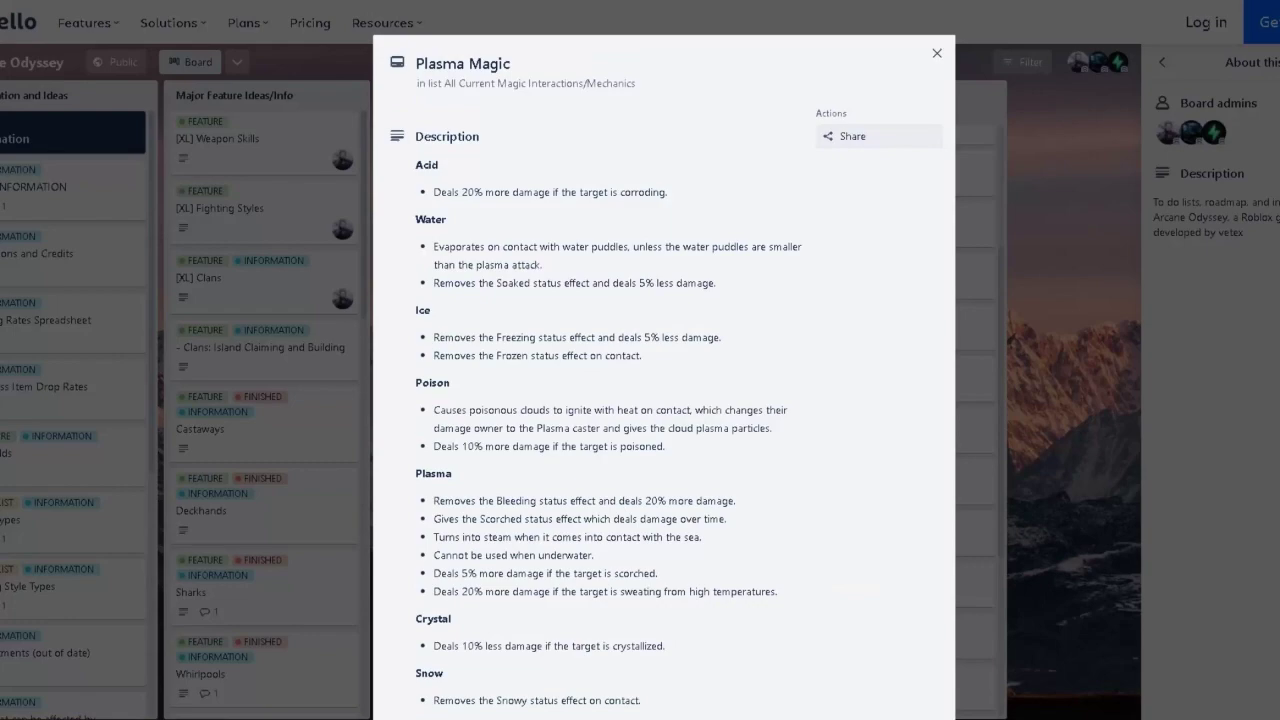
pyautogui.moveTo(608, 501); pyautogui.dragTo(704, 501)
pyautogui.click(704, 501)
# Return to paint.net, move the three pink orbs icon into the S row beside the volcano icon, and clear the selection.
pyautogui.moveTo(331, 718)
pyautogui.click(331, 680)
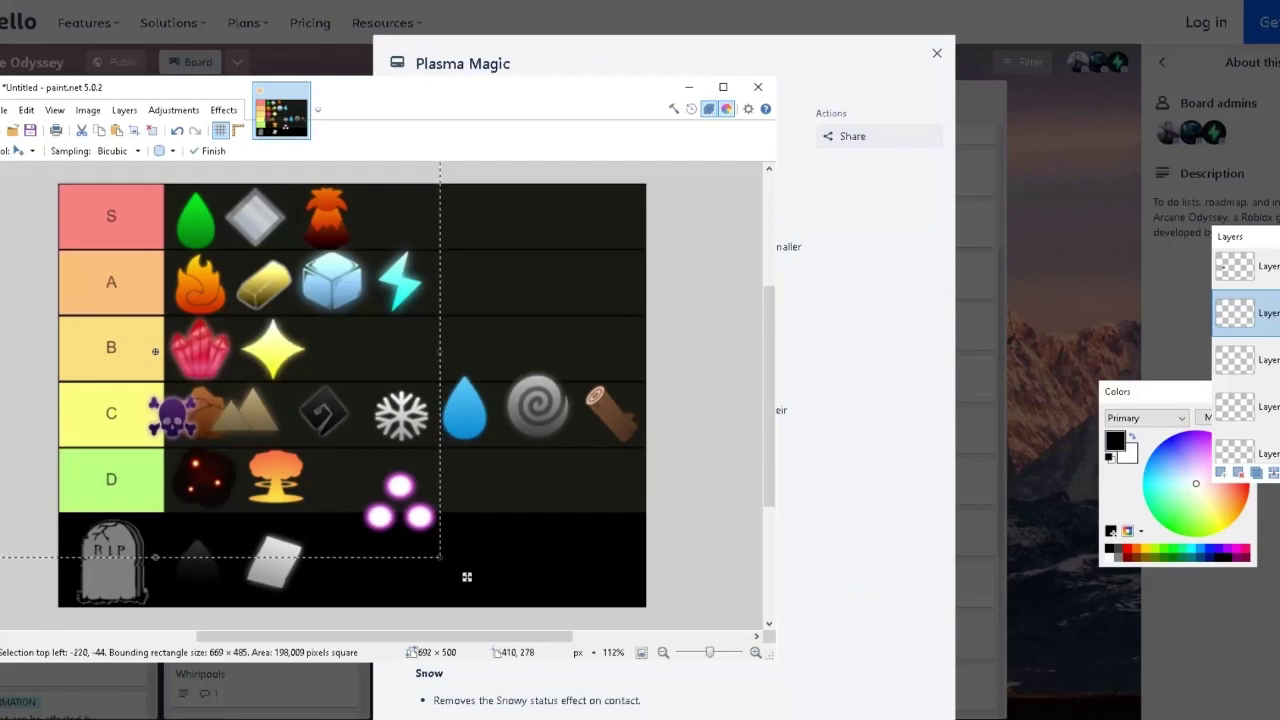
pyautogui.moveTo(466, 577); pyautogui.dragTo(463, 289)
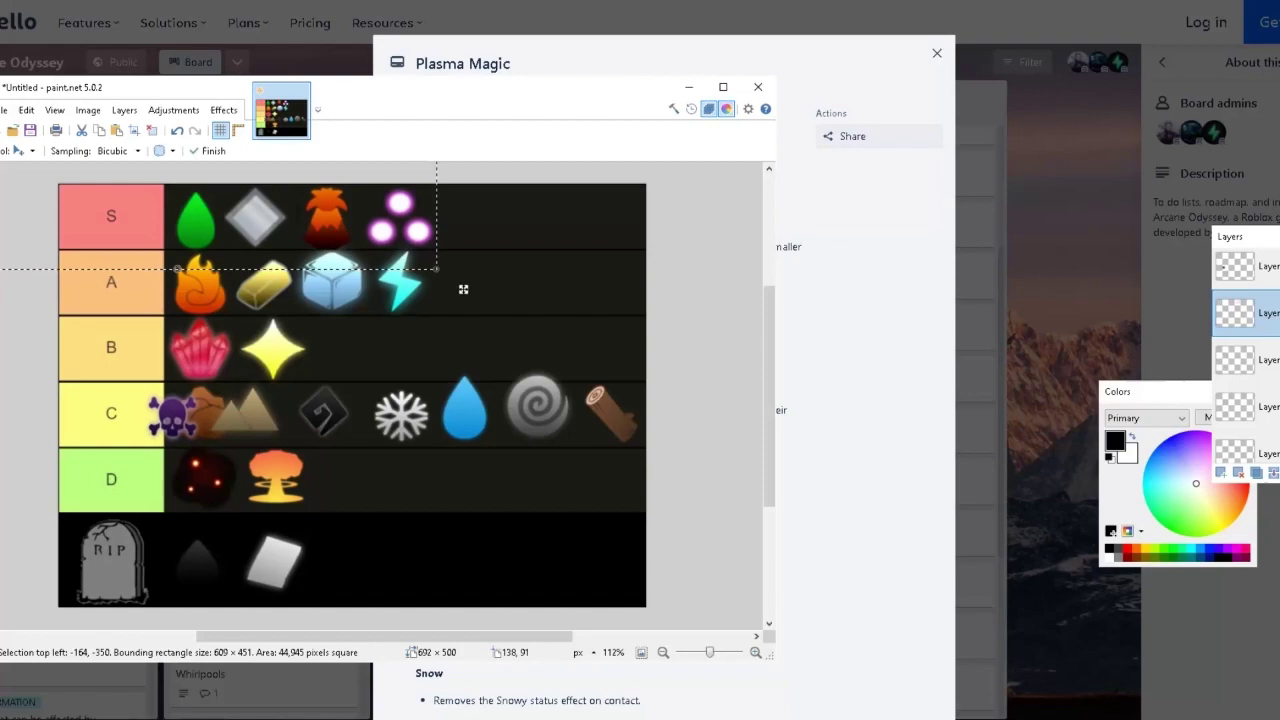
pyautogui.click(25, 151)
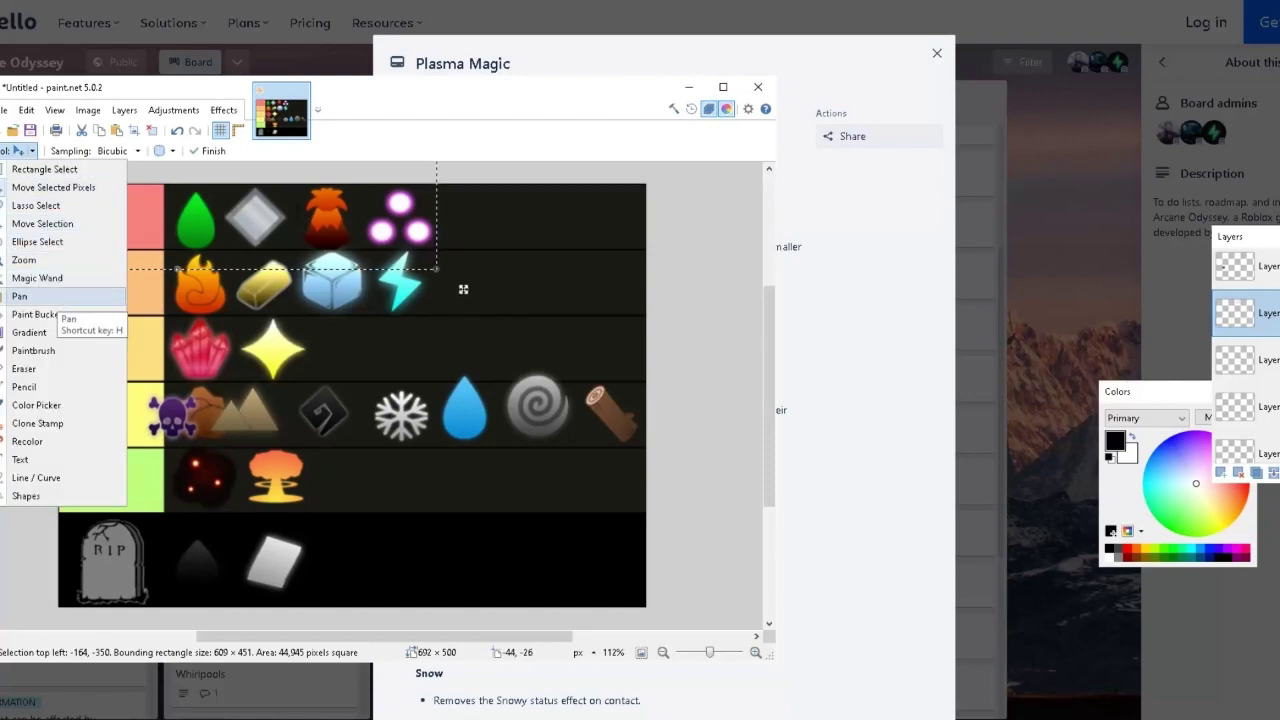
pyautogui.click(37, 278)
pyautogui.hotkey('ctrl', 'd')
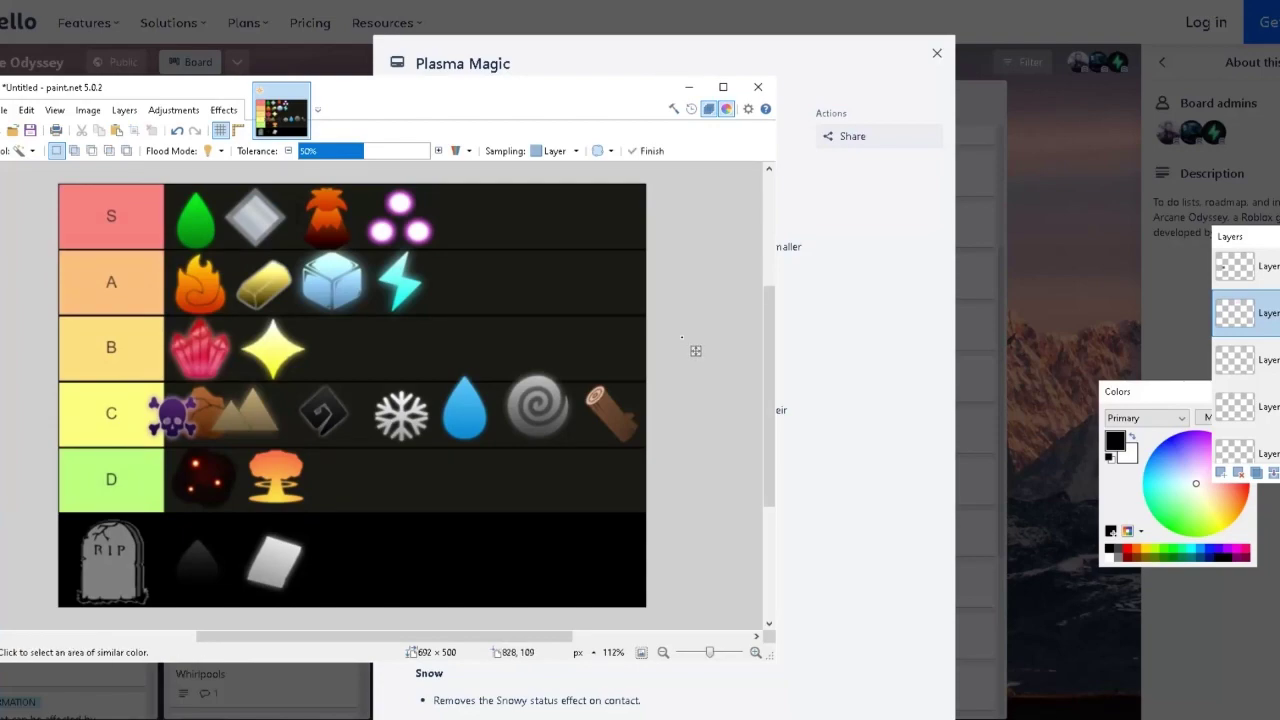
# Close the Plasma Magic card on the Trello board and, in paint.net, move the purple skull icon from the C row to the B row.
pyautogui.hotkey('alt', 'Tab')
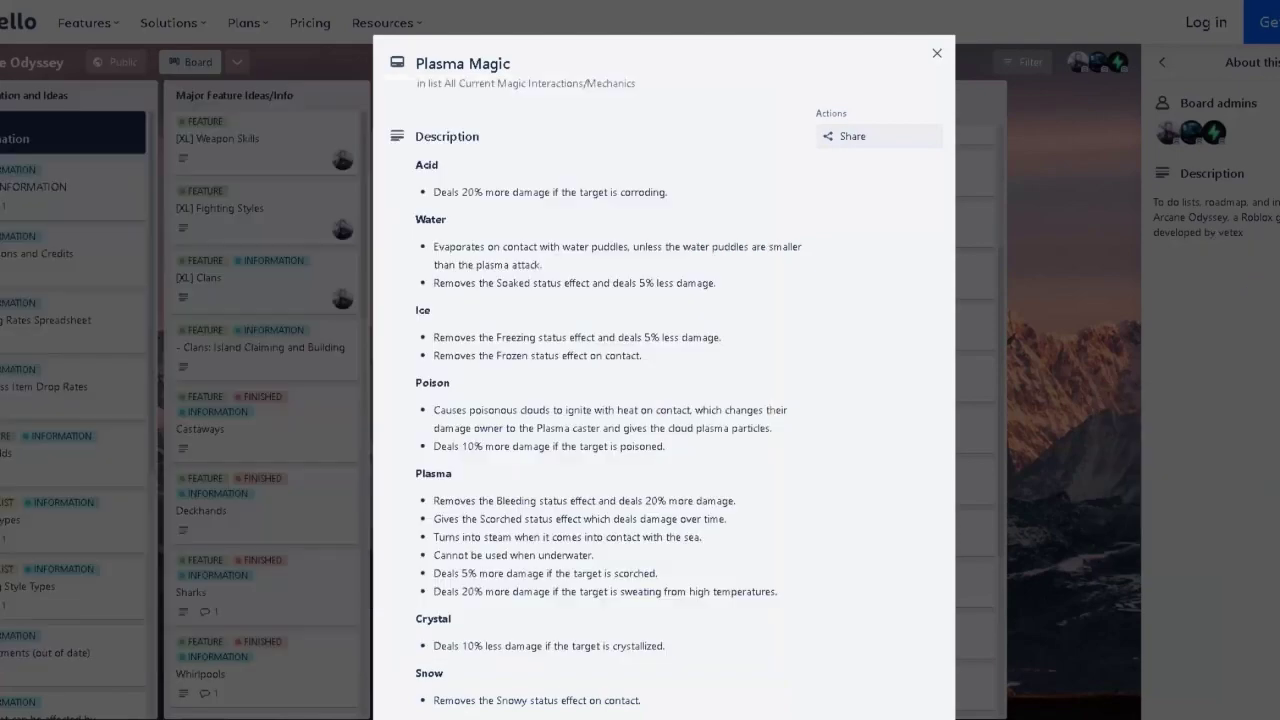
pyautogui.press('Escape')
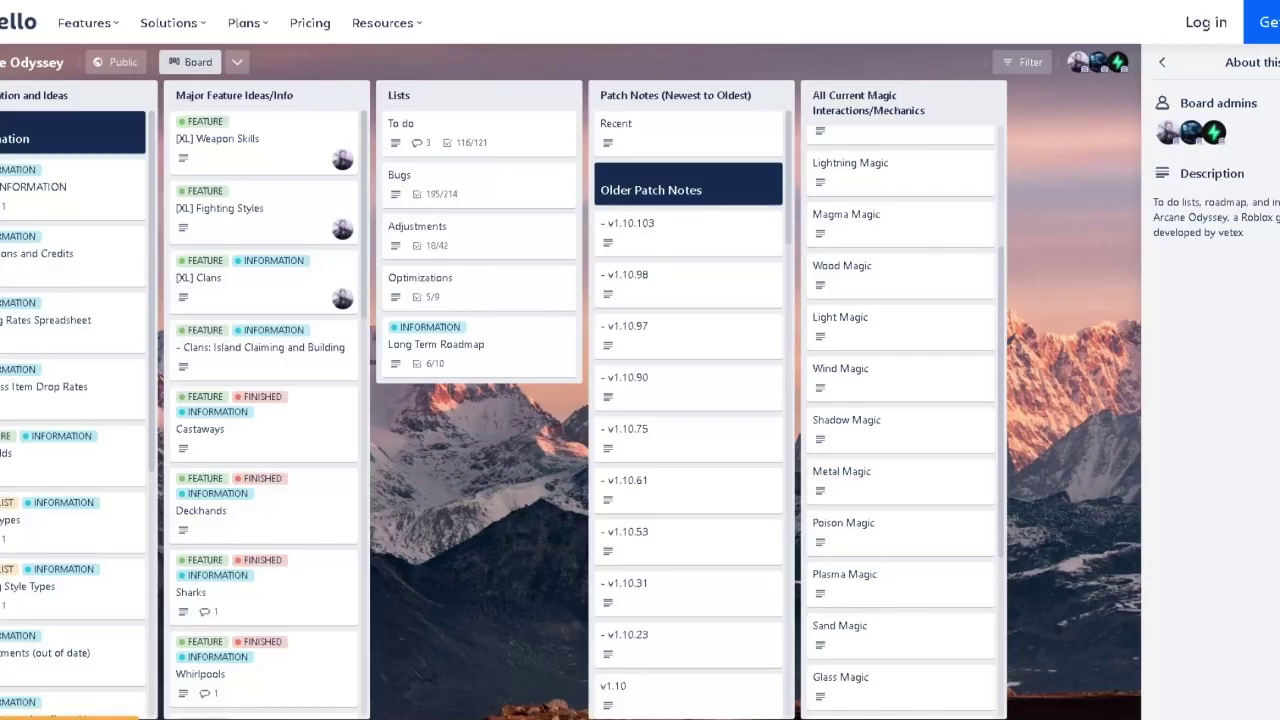
pyautogui.hotkey('alt', 'Tab')
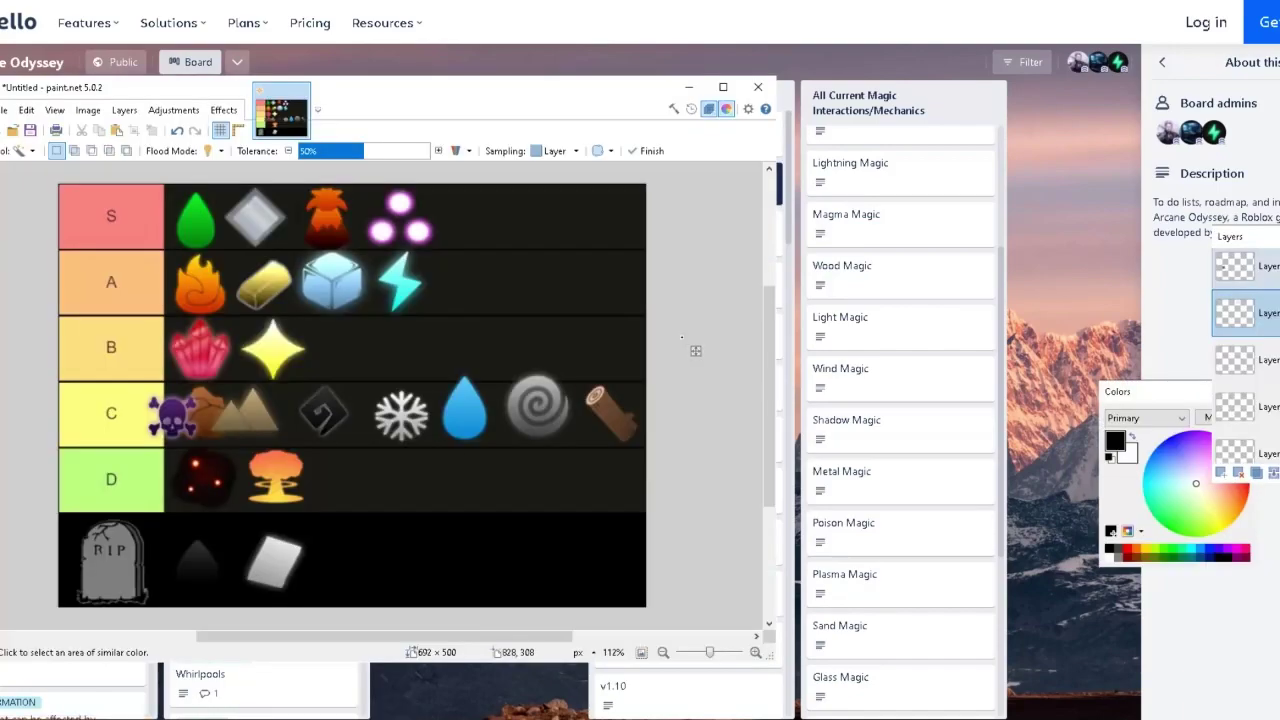
pyautogui.click(1240, 271)
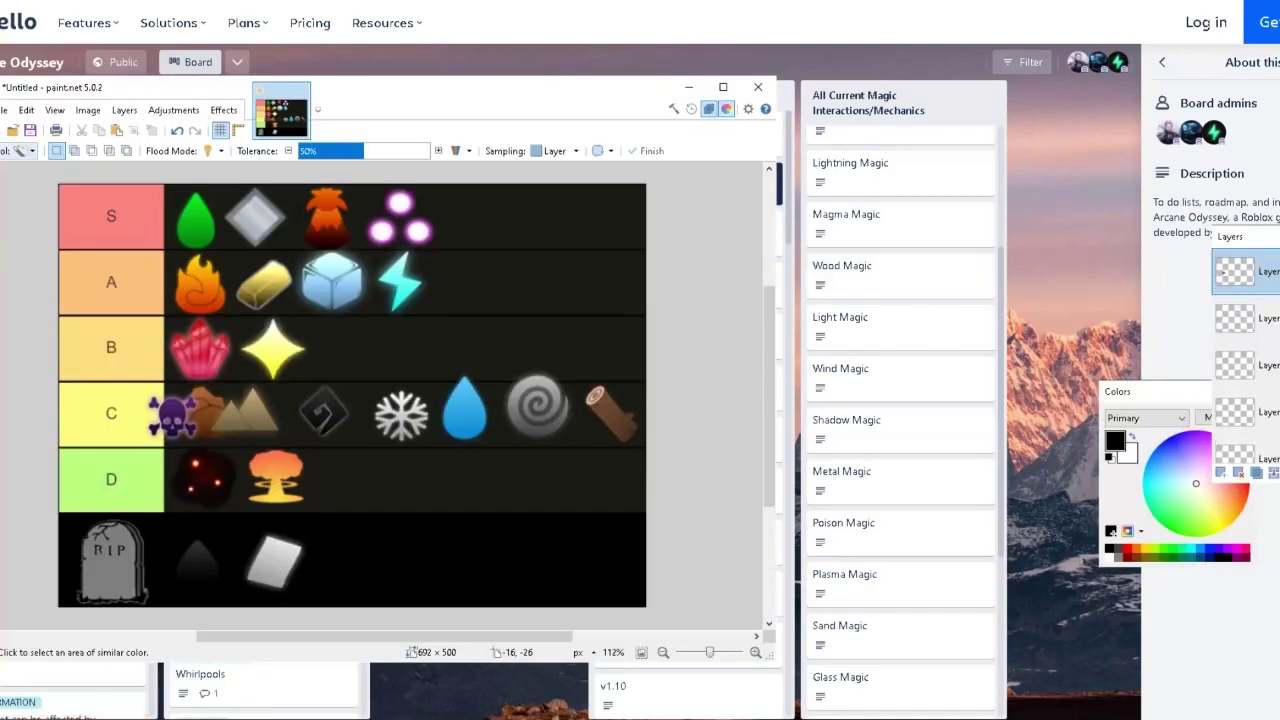
pyautogui.click(20, 150)
pyautogui.click(50, 187)
pyautogui.moveTo(159, 412)
pyautogui.mouseDown()
pyautogui.moveTo(330, 387)
pyautogui.moveTo(400, 358)
pyautogui.moveTo(387, 389)
pyautogui.moveTo(495, 341)
pyautogui.mouseUp()
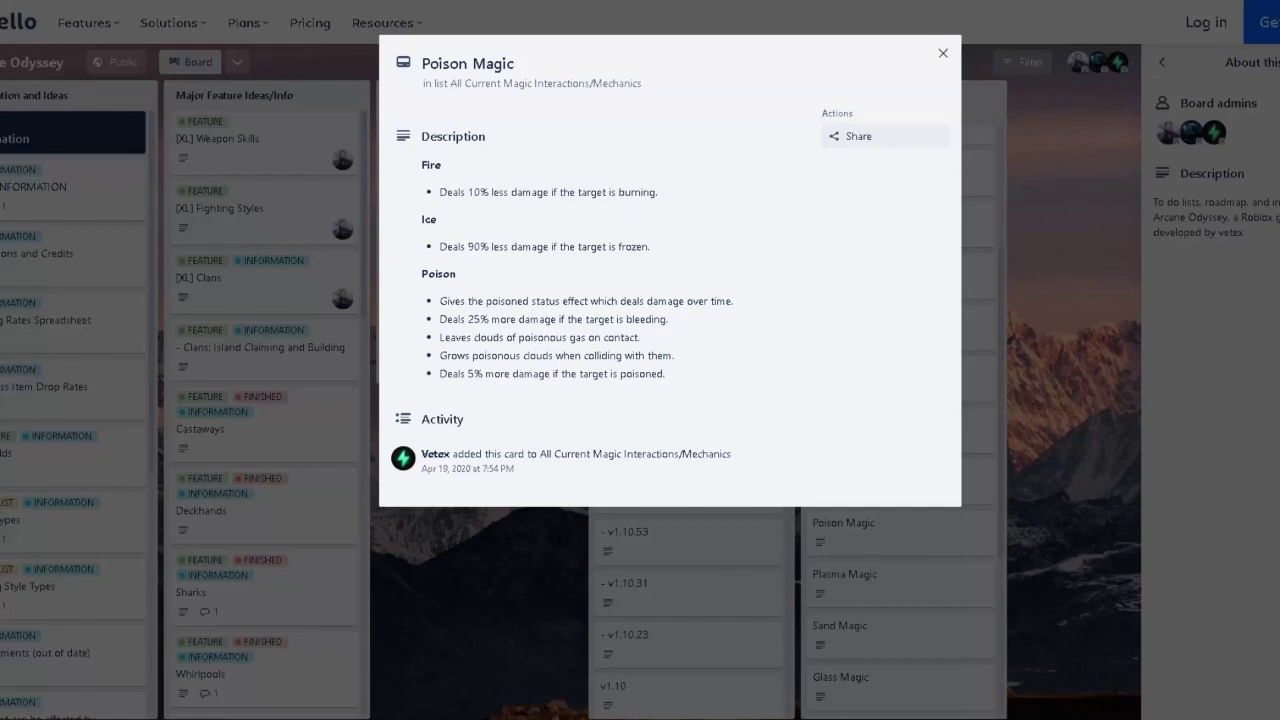
# Examine the Poison section of the Poison Magic card, covering its status effect, bleeding bonus and poisonous clouds.
pyautogui.moveTo(440, 301); pyautogui.dragTo(733, 301)
pyautogui.moveTo(453, 319); pyautogui.dragTo(640, 337)
pyautogui.click(450, 356)
pyautogui.moveTo(446, 355); pyautogui.dragTo(674, 355)
pyautogui.click(676, 357)
pyautogui.moveTo(438, 356); pyautogui.dragTo(666, 356)
pyautogui.click(666, 356)
pyautogui.moveTo(438, 374); pyautogui.dragTo(666, 374)
pyautogui.click(666, 374)
pyautogui.moveTo(438, 300); pyautogui.dragTo(666, 374)
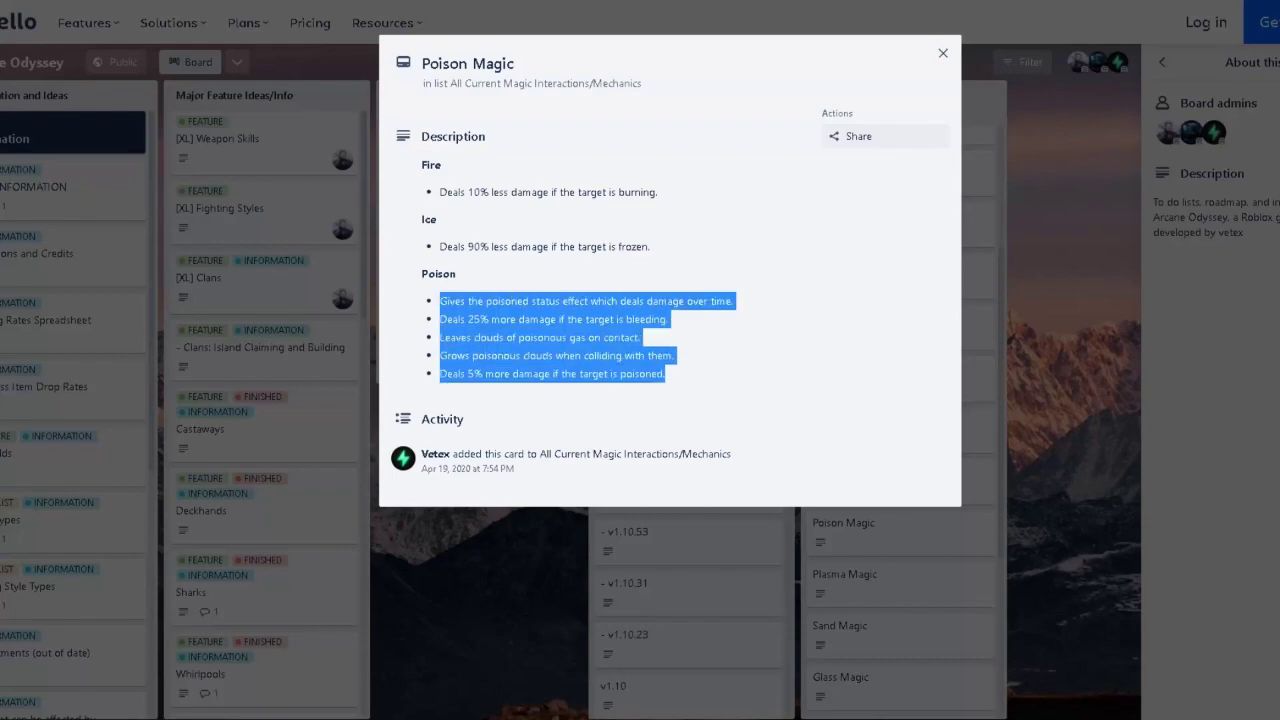
pyautogui.click(666, 374)
# Examine the Ice interaction on the Poison Magic card.
pyautogui.moveTo(422, 219); pyautogui.dragTo(456, 274)
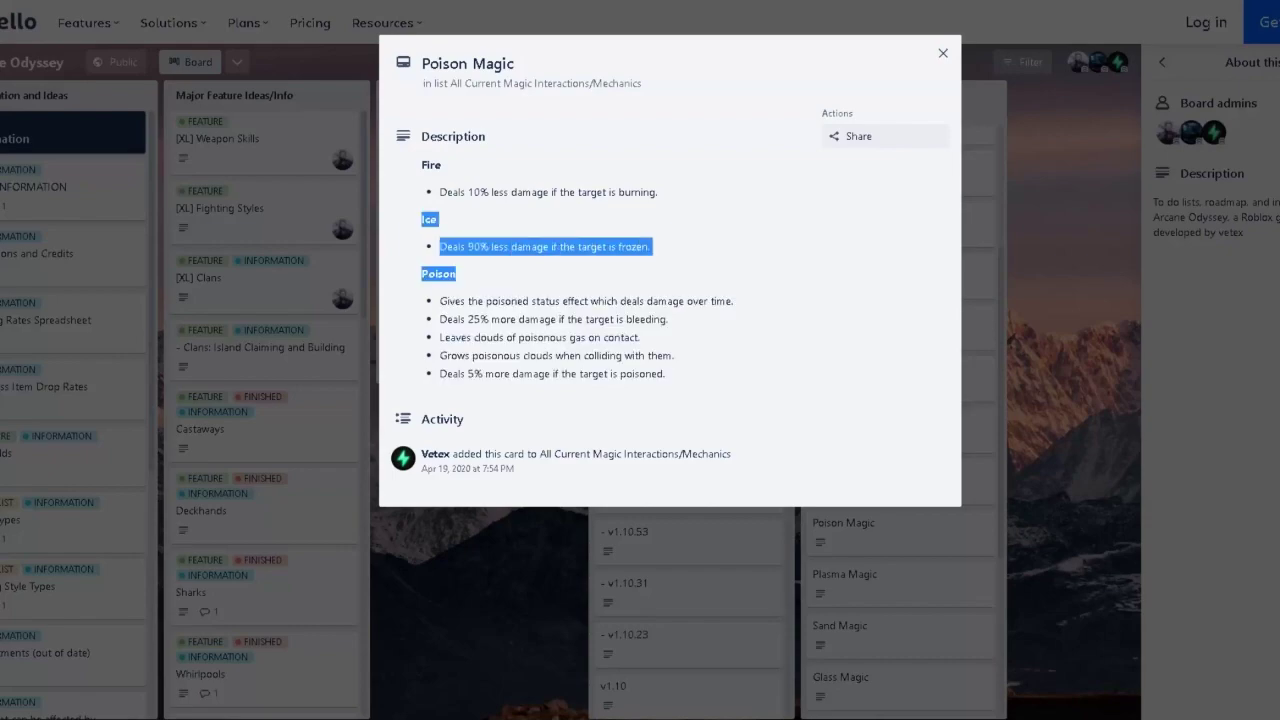
pyautogui.click(456, 274)
pyautogui.moveTo(422, 219); pyautogui.dragTo(456, 274)
pyautogui.click(456, 274)
# Return to paint.net and move the purple skull icon from the B row to the front of the S row, before the green drop.
pyautogui.click(327, 690)
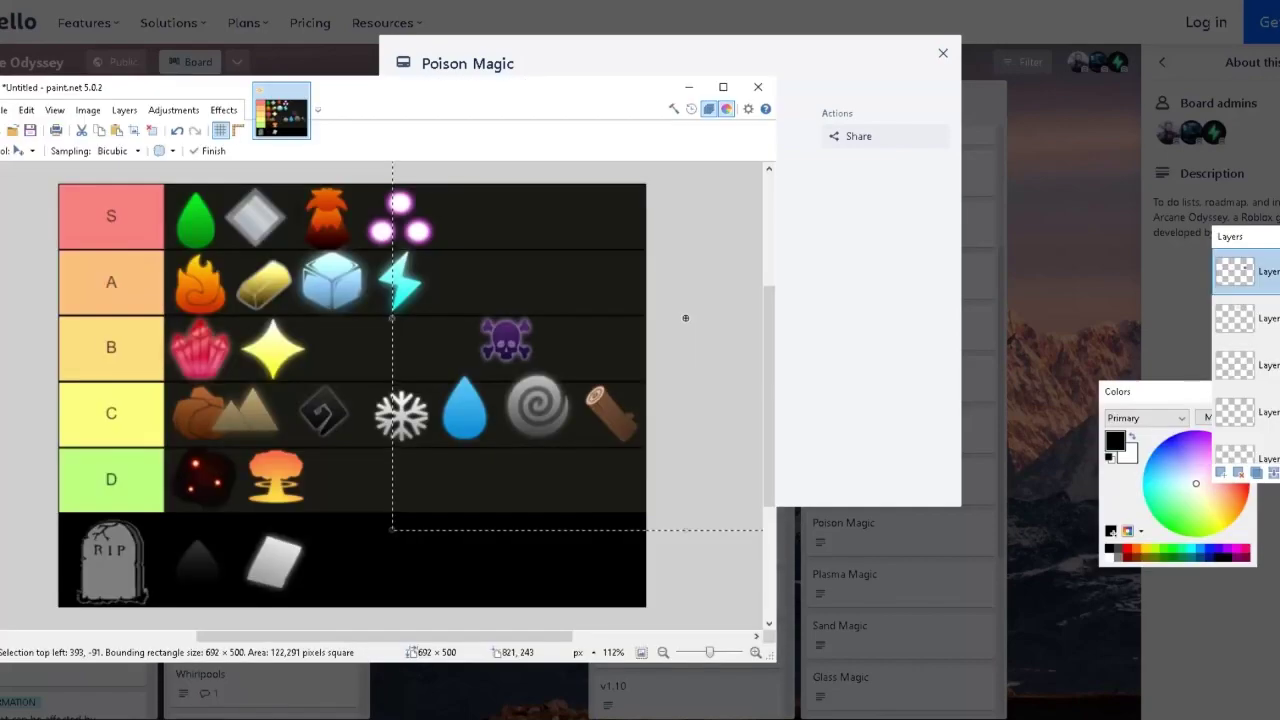
pyautogui.moveTo(503, 359); pyautogui.dragTo(140, 233)
pyautogui.moveTo(642, 423); pyautogui.dragTo(649, 432)
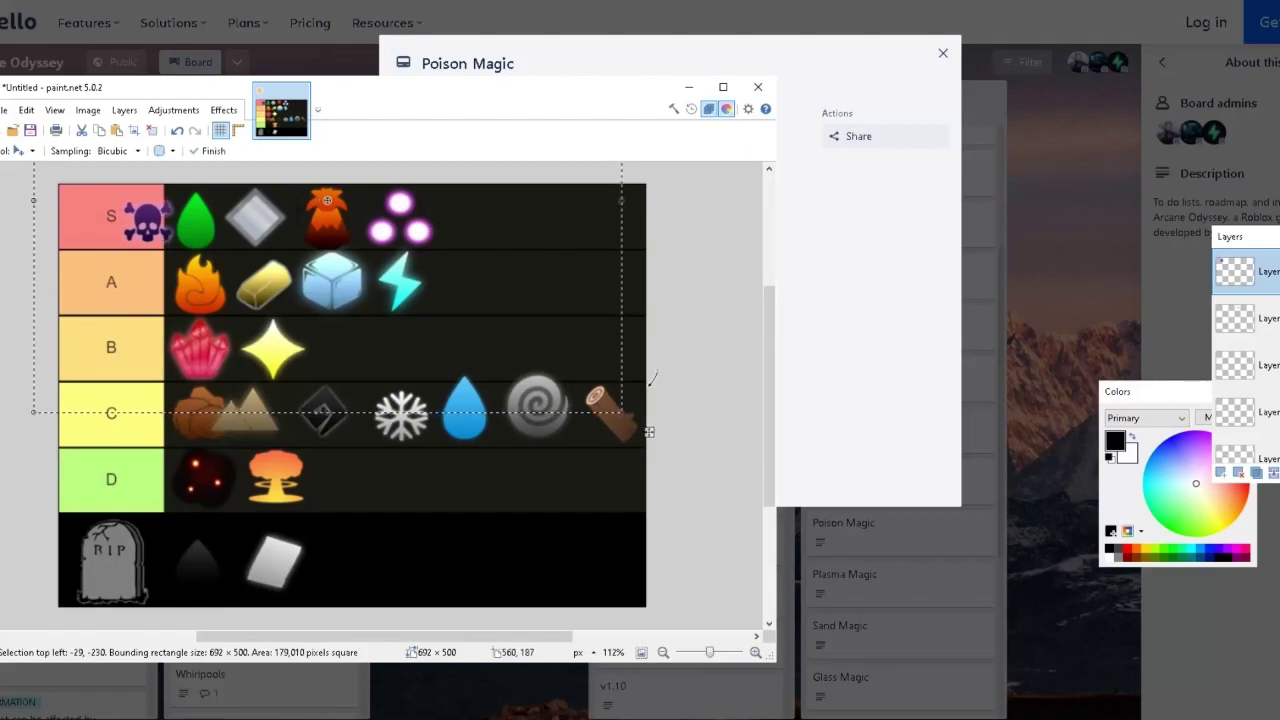
pyautogui.moveTo(649, 432)
pyautogui.mouseDown()
pyautogui.moveTo(564, 457)
pyautogui.moveTo(577, 444)
pyautogui.mouseUp()
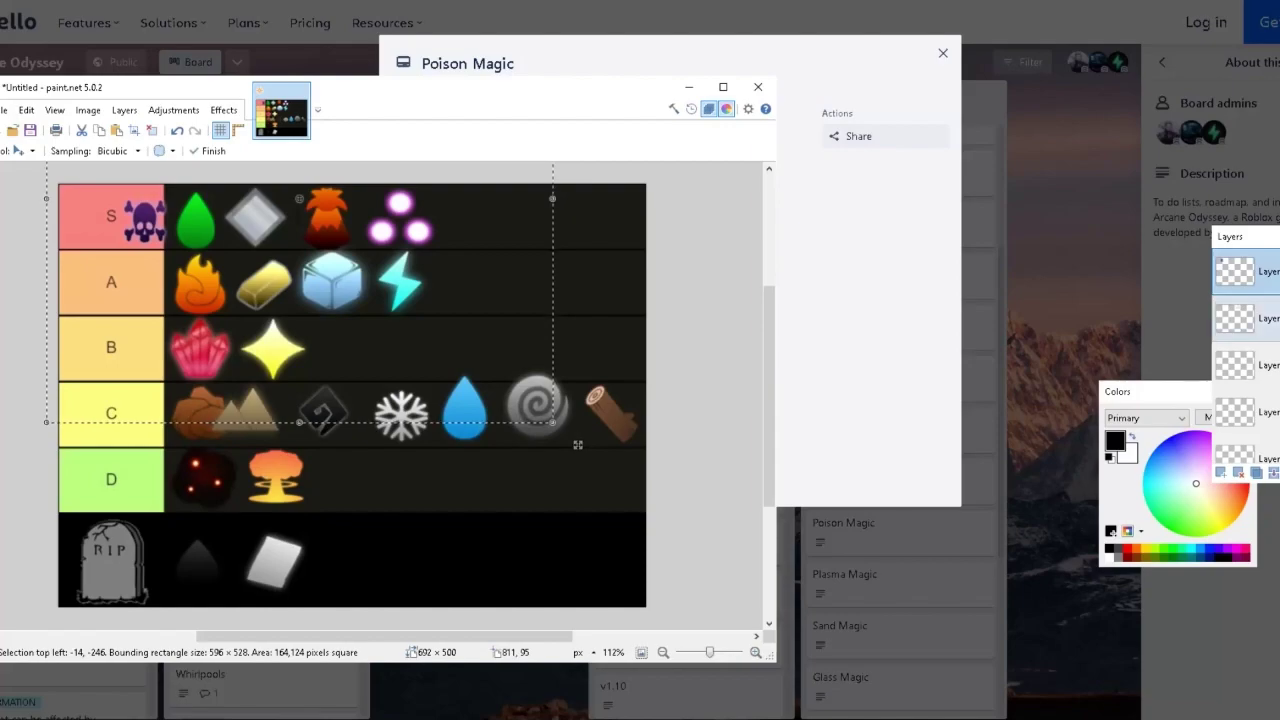
# Clear the skull icon's selection, activate the sand mountains icon's layer, and move that icon out of the C row to the D row's lower edge.
pyautogui.scroll(2, 1246, 334)
pyautogui.scroll(2, 1246, 334)
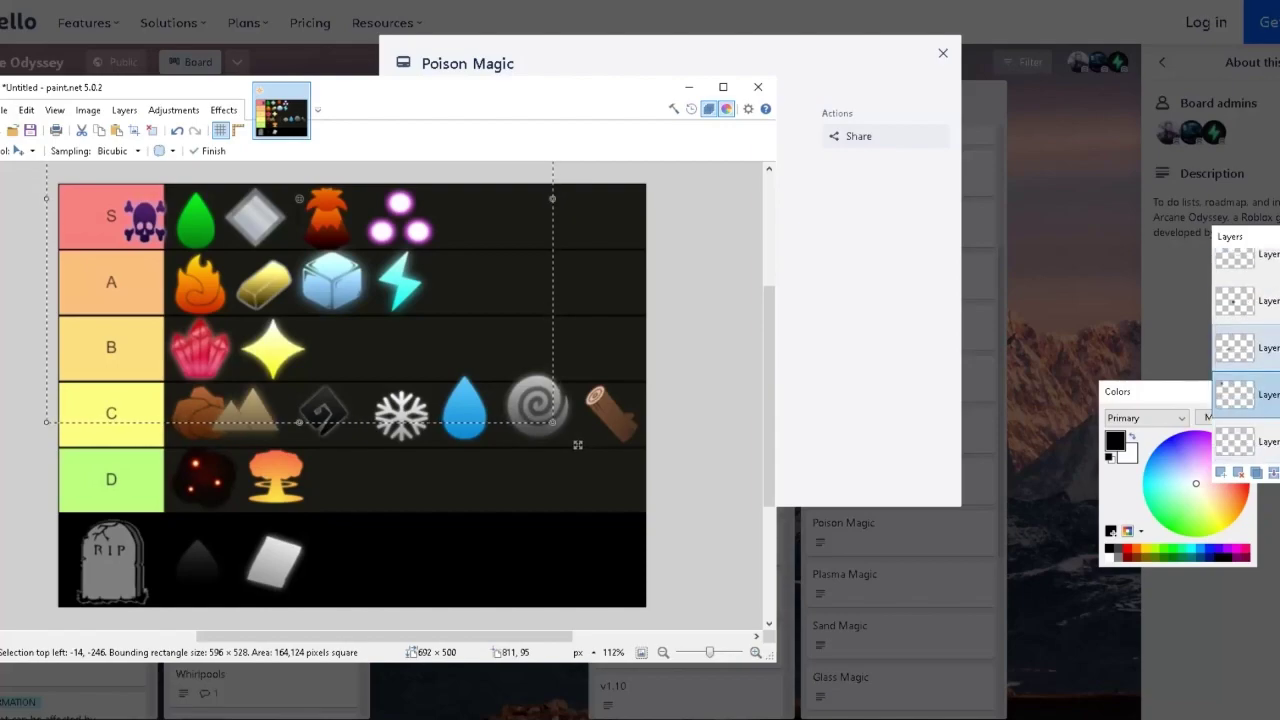
pyautogui.click(1246, 348)
pyautogui.click(30, 151)
pyautogui.press('Down')
pyautogui.press('Down')
pyautogui.press('Down')
pyautogui.press('Down')
pyautogui.press('Down')
pyautogui.press('Down')
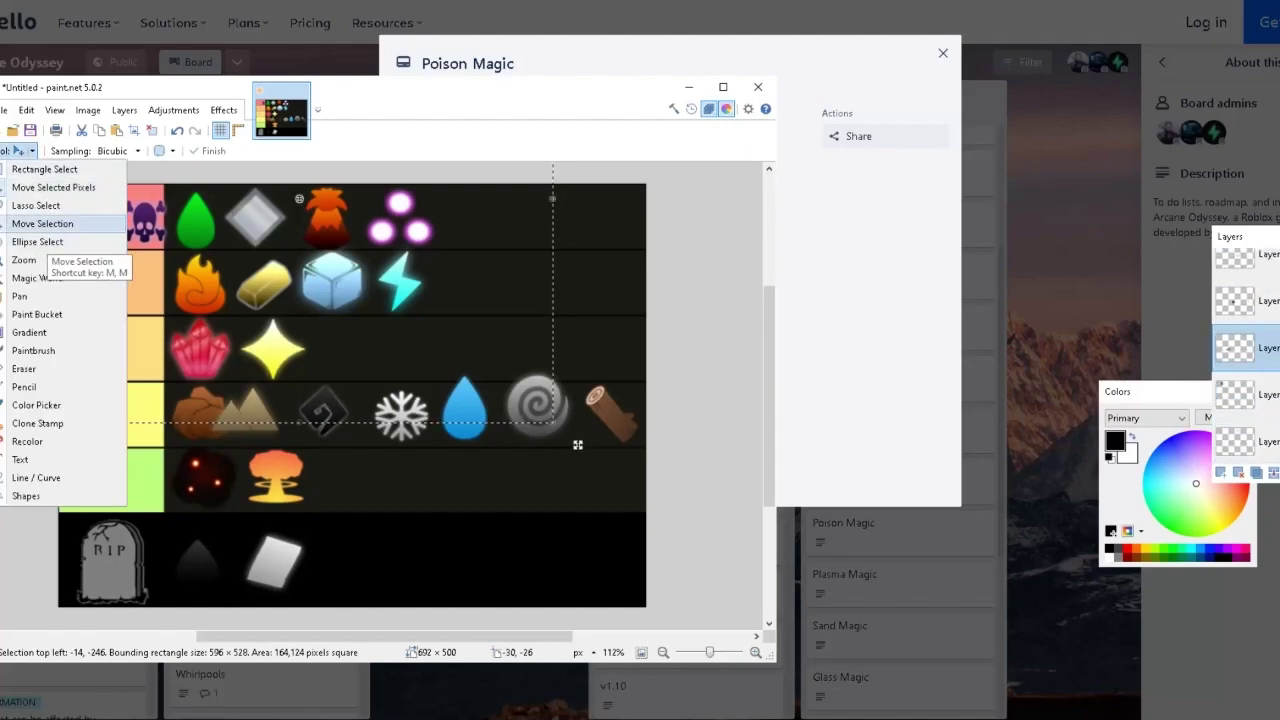
pyautogui.press('Return')
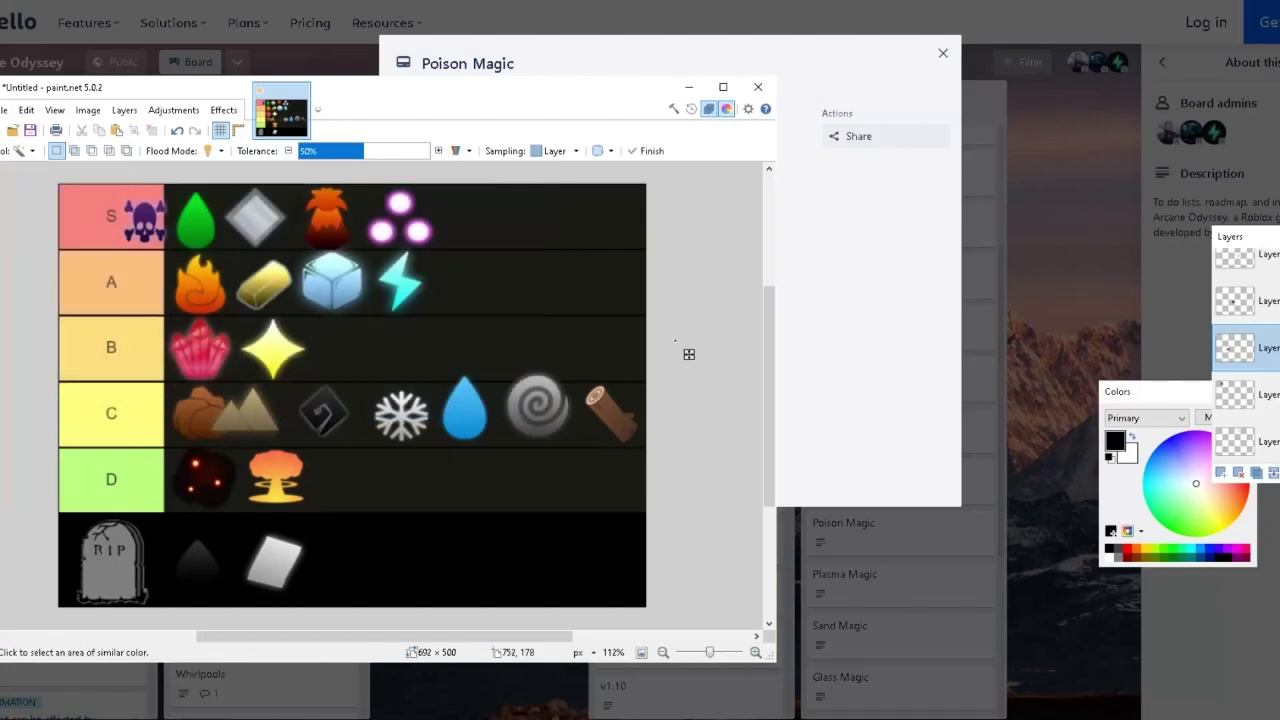
pyautogui.click(32, 151)
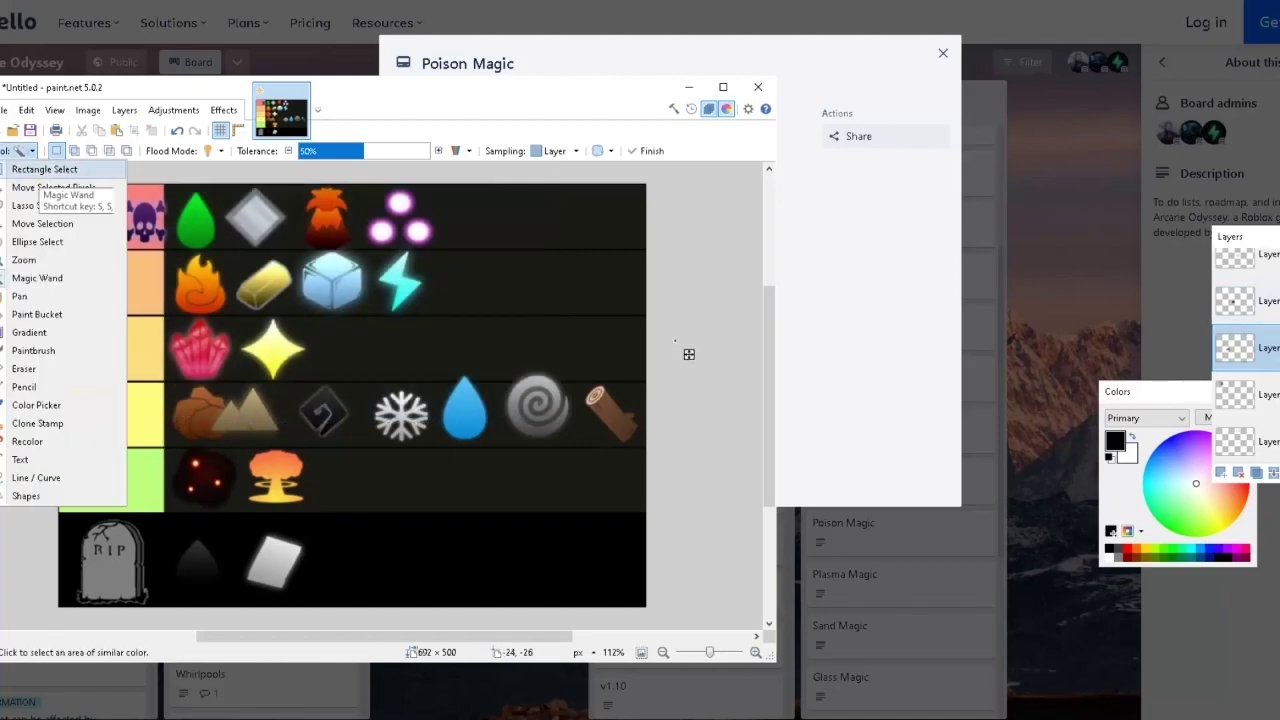
pyautogui.click(42, 187)
pyautogui.moveTo(243, 423); pyautogui.dragTo(423, 519)
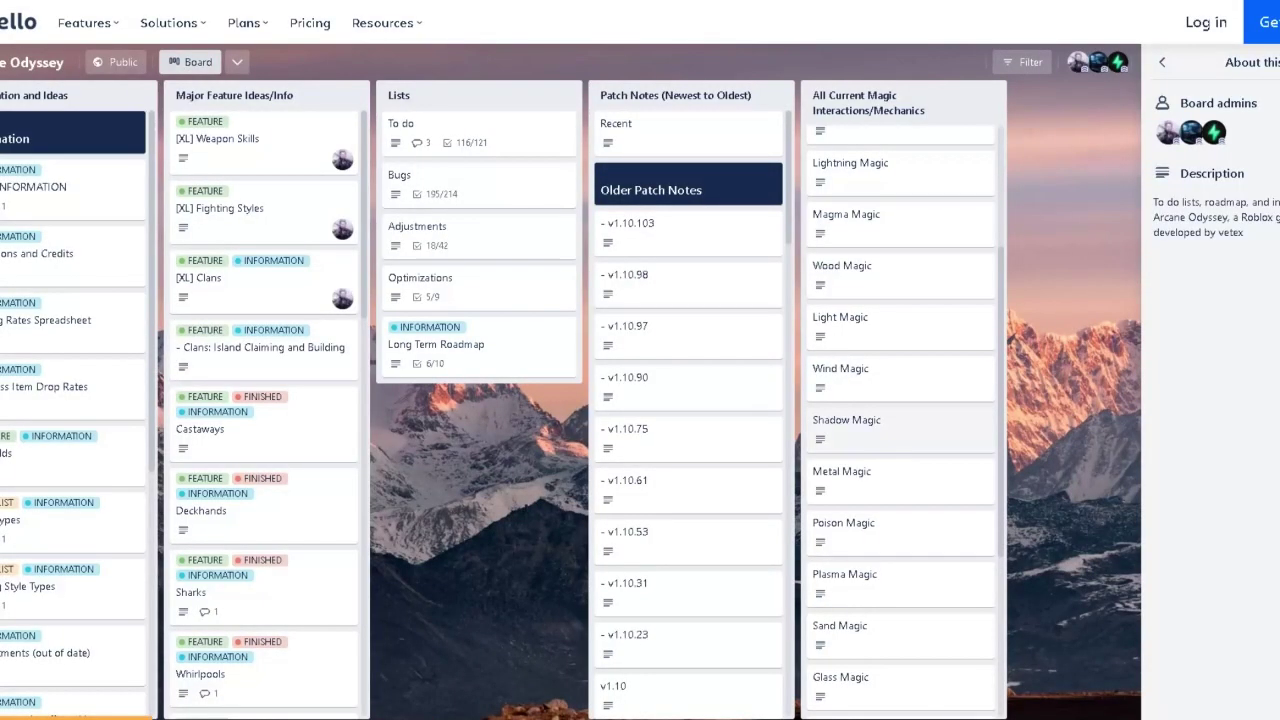
# Open the Sand Magic card on the Trello board and examine its sand piles, Sandy status effect and bleeding interaction.
pyautogui.click(850, 630)
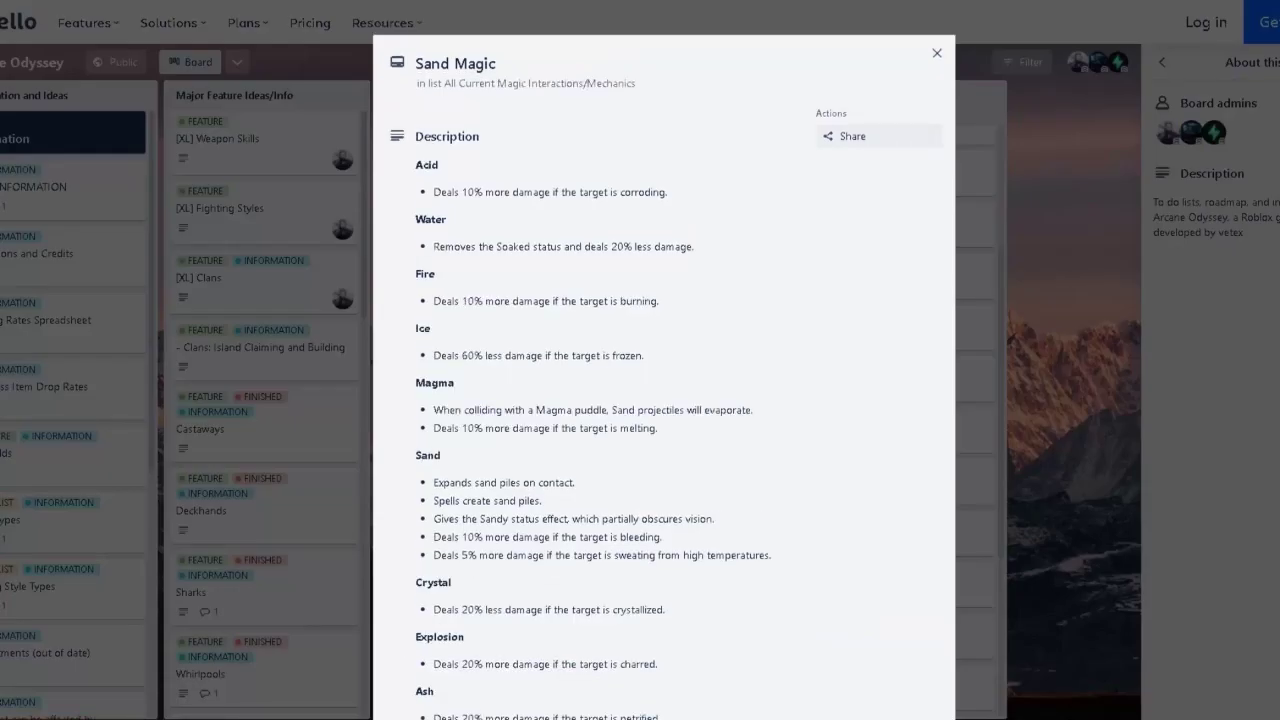
pyautogui.tripleClick(504, 483)
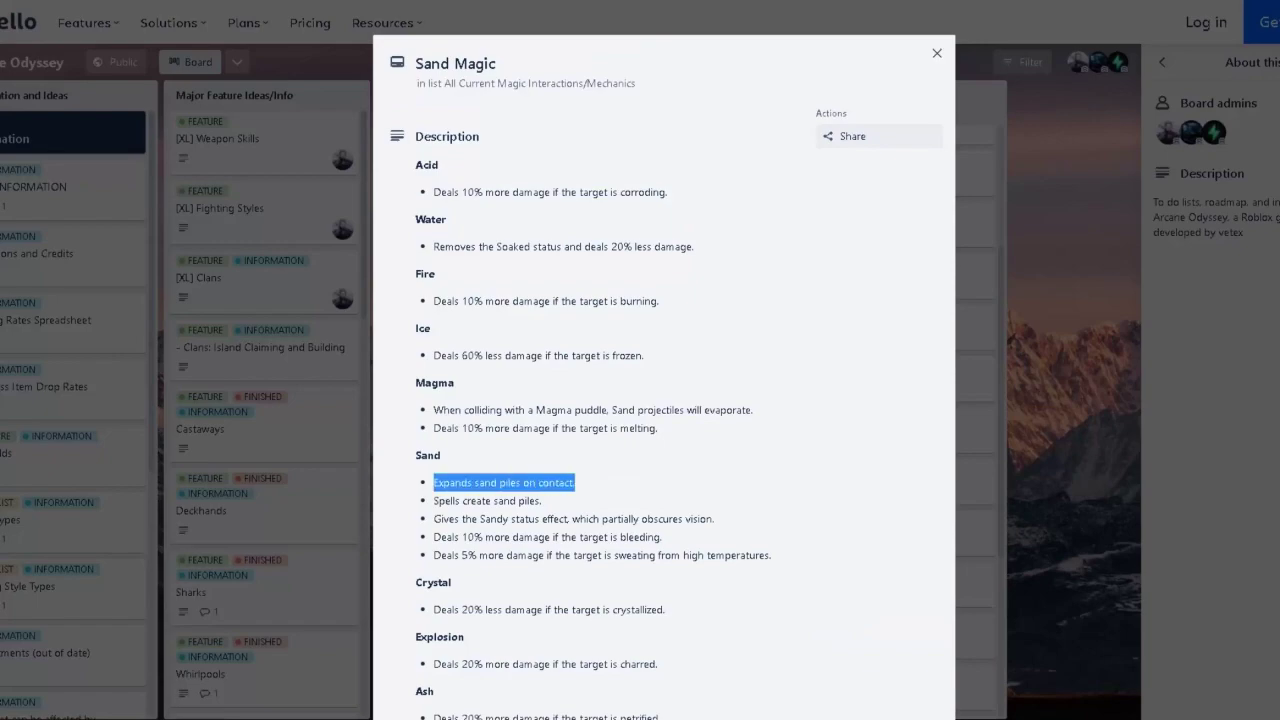
pyautogui.click(504, 483)
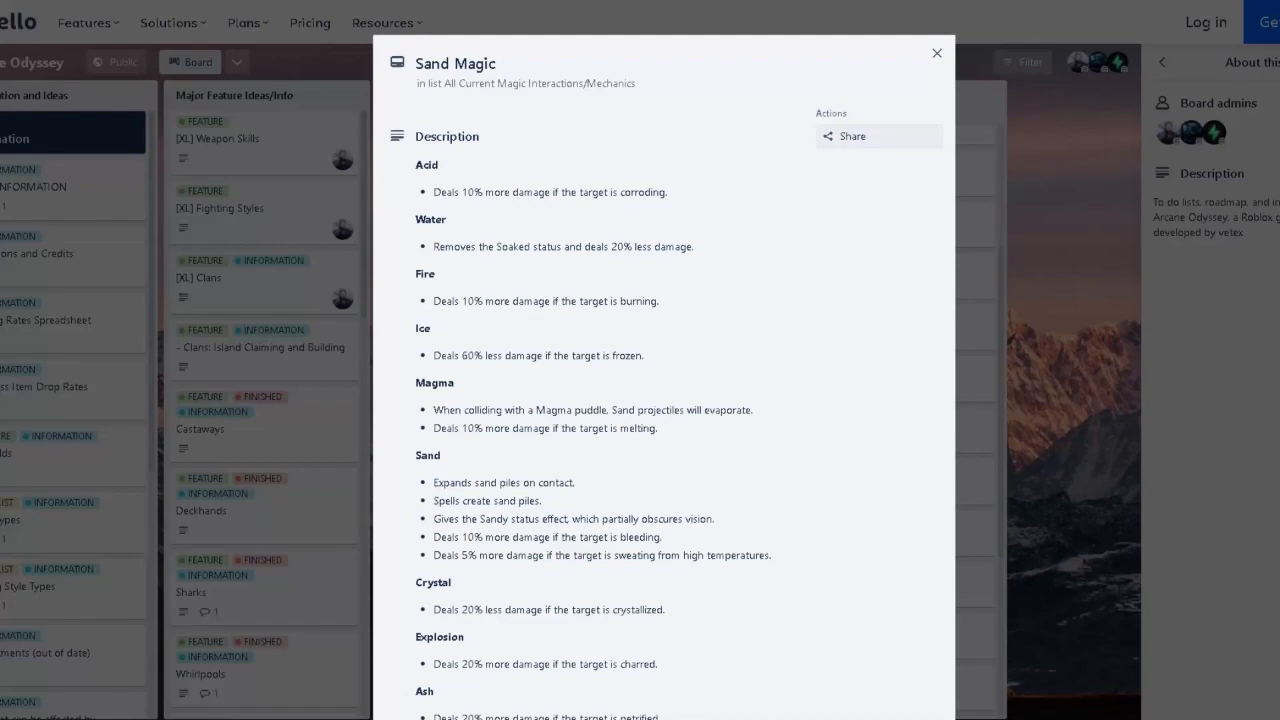
pyautogui.tripleClick(504, 483)
pyautogui.click(504, 483)
pyautogui.moveTo(433, 483); pyautogui.dragTo(576, 483)
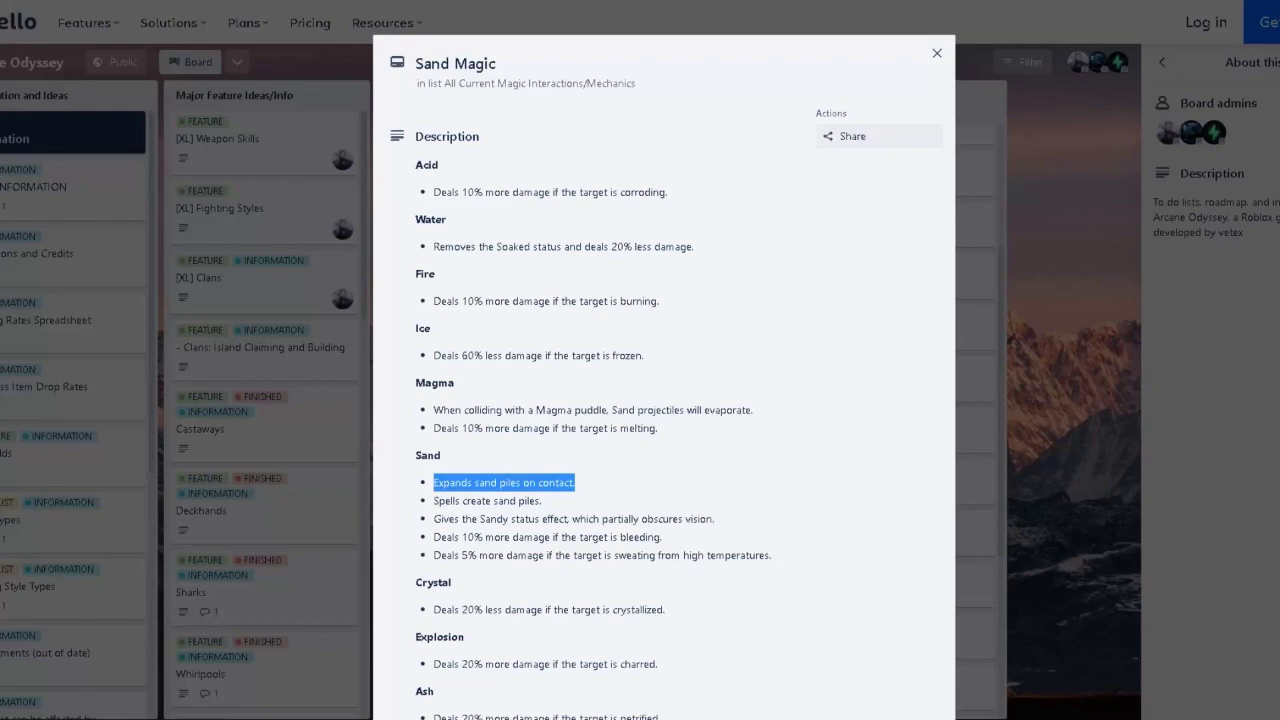
pyautogui.click(578, 484)
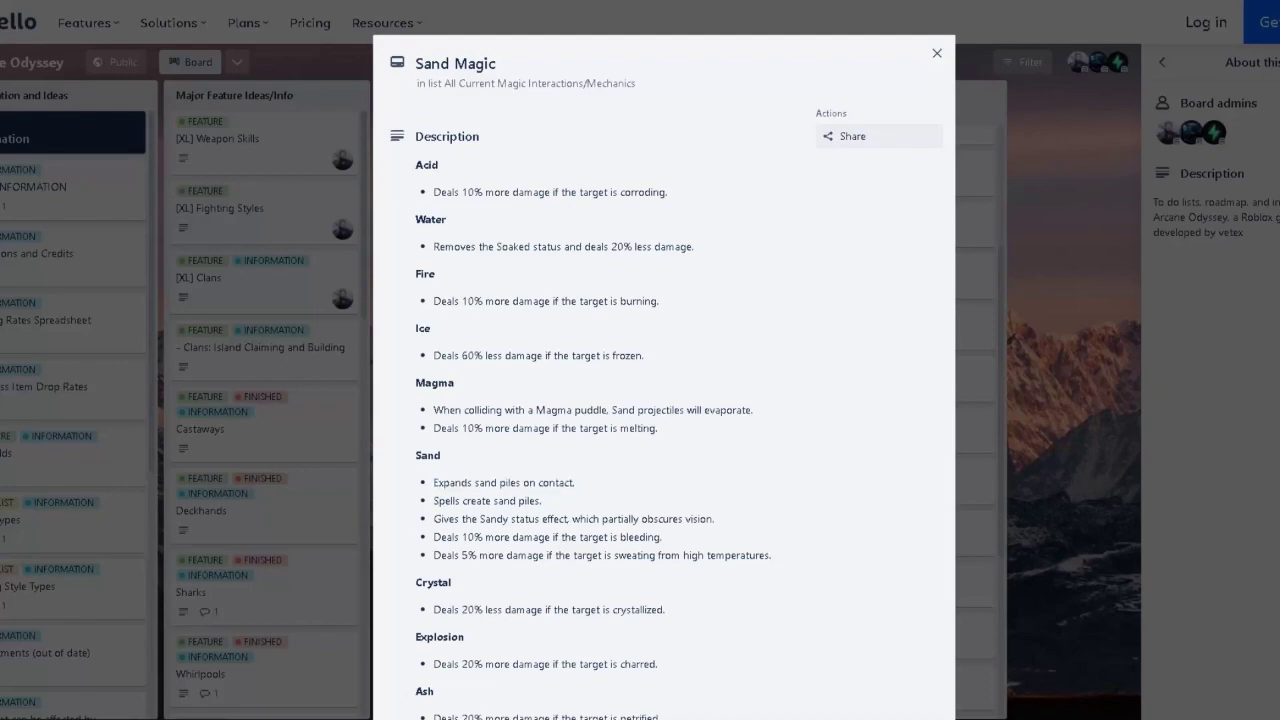
pyautogui.moveTo(440, 519); pyautogui.dragTo(684, 519)
pyautogui.click(685, 520)
pyautogui.moveTo(467, 538); pyautogui.dragTo(663, 538)
pyautogui.click(663, 538)
# Return to paint.net and move the sand mountains icon into the B row between the red crystal and yellow star icons.
pyautogui.click(331, 715)
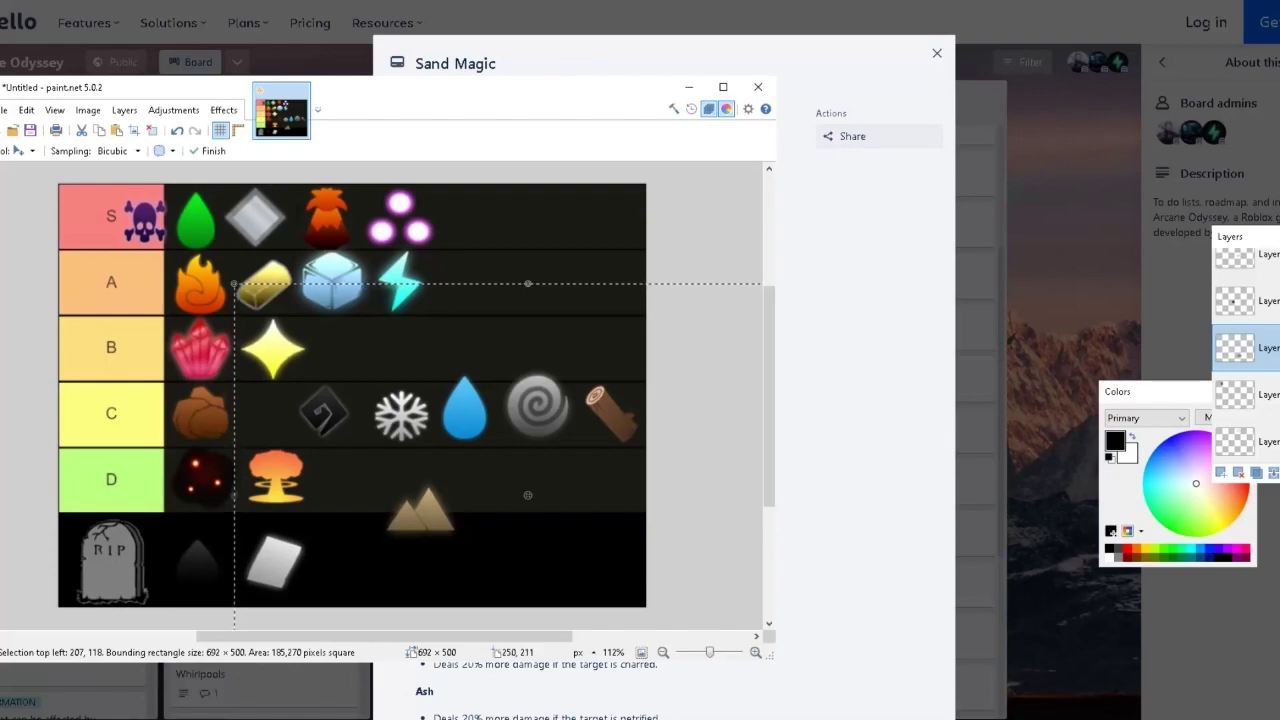
pyautogui.moveTo(435, 518); pyautogui.dragTo(244, 347)
pyautogui.moveTo(687, 578)
pyautogui.mouseDown()
pyautogui.moveTo(640, 580)
pyautogui.moveTo(700, 570)
pyautogui.mouseUp()
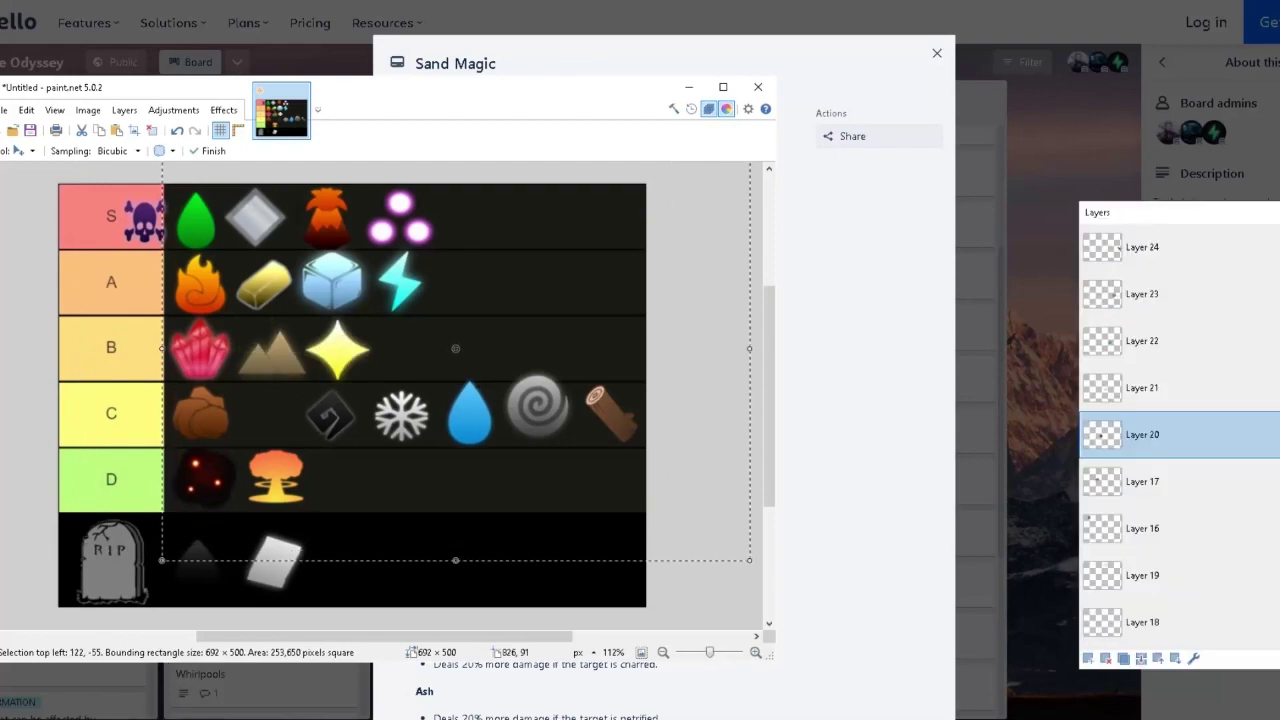
# Close the Sand Magic card, open the Shadow Magic card, and examine its interaction with blinded targets.
pyautogui.click(1030, 290)
pyautogui.scroll(-3, 900, 360)
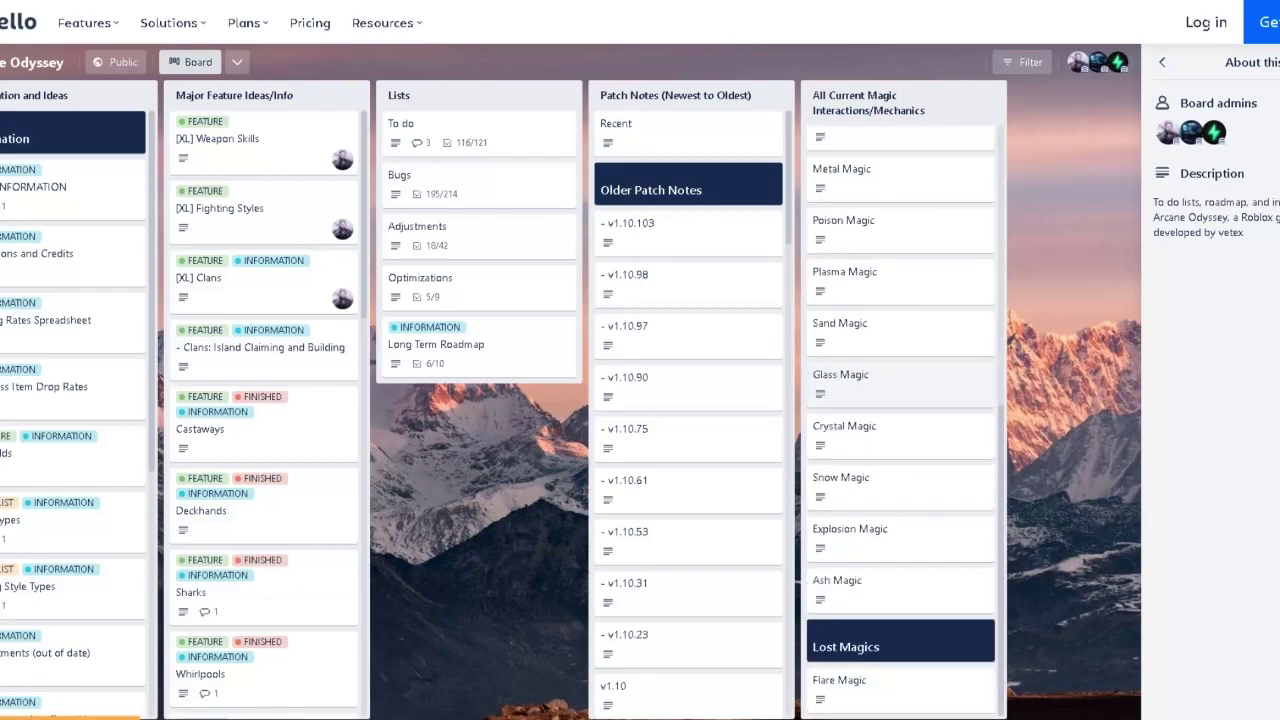
pyautogui.scroll(2, 900, 440)
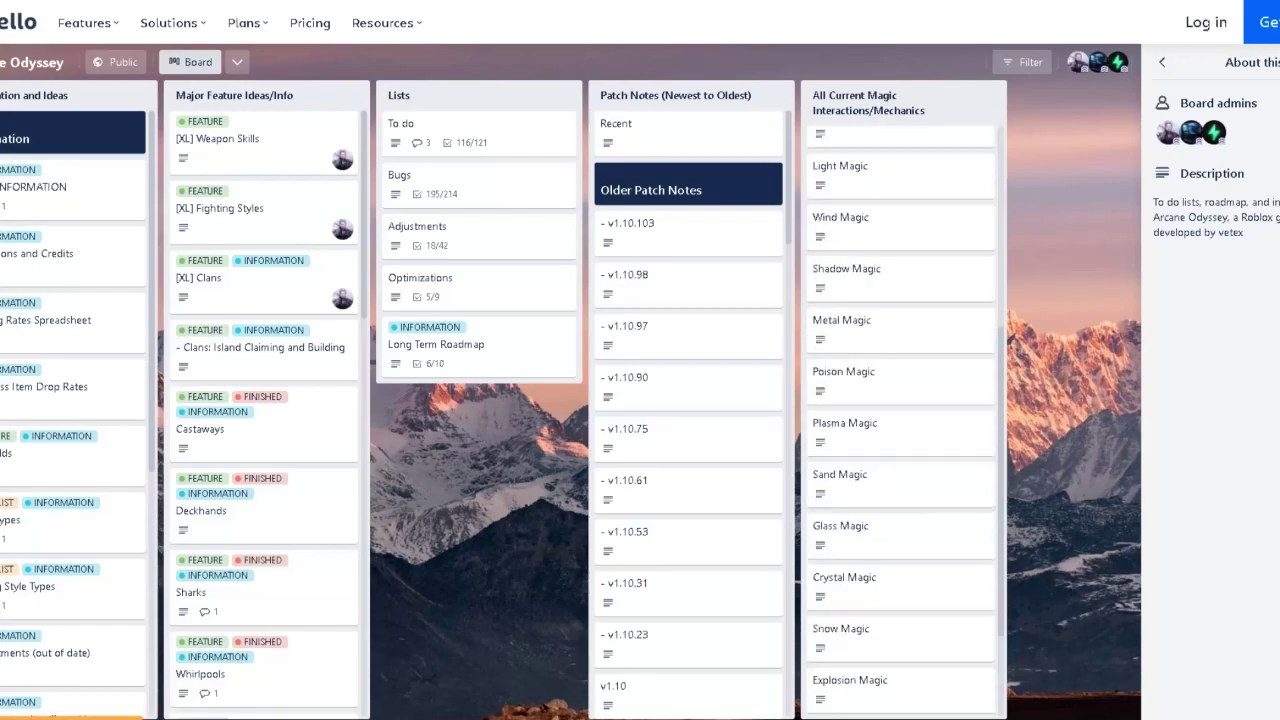
pyautogui.click(880, 272)
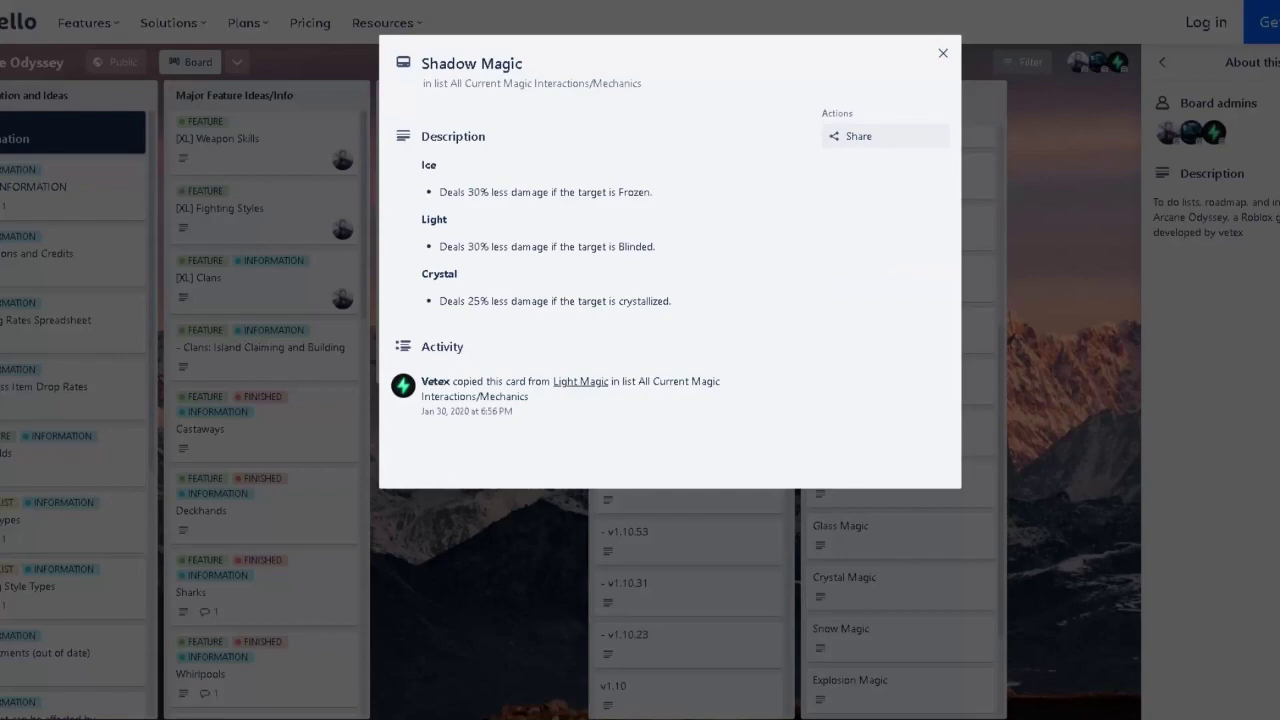
pyautogui.moveTo(440, 246); pyautogui.dragTo(549, 246)
pyautogui.click(549, 247)
# Return to paint.net, move the black shadow icon into the D row beside the explosion icon, and nudge the snowflake on Layer 21 slightly left.
pyautogui.click(328, 714)
pyautogui.moveTo(338, 421); pyautogui.dragTo(365, 486)
pyautogui.keyDown('ctrl'); pyautogui.click(1142, 341); pyautogui.keyUp('ctrl')
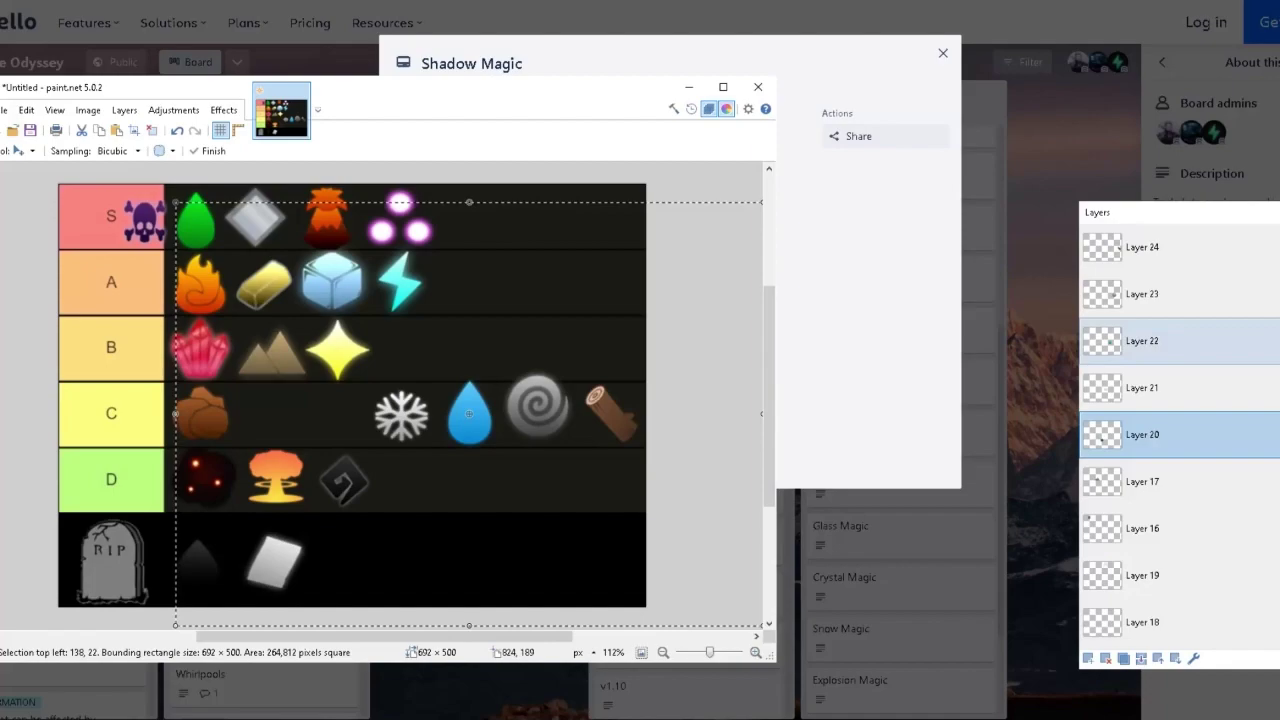
pyautogui.click(1142, 388)
pyautogui.moveTo(429, 380)
pyautogui.mouseDown()
pyautogui.moveTo(418, 361)
pyautogui.moveTo(358, 368)
pyautogui.moveTo(417, 376)
pyautogui.mouseUp()
# Close the Shadow Magic card, open the Snow Magic card, and examine its Snowy status effect and snow piles.
pyautogui.click(1036, 430)
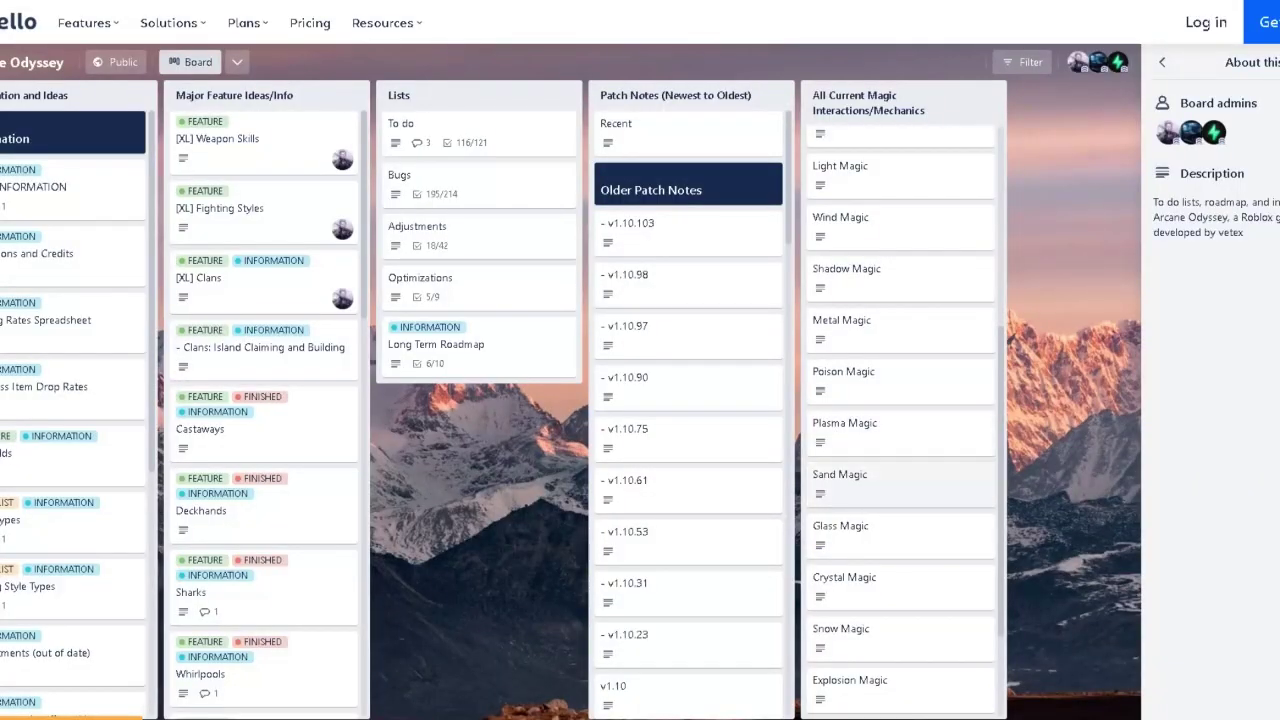
pyautogui.click(880, 639)
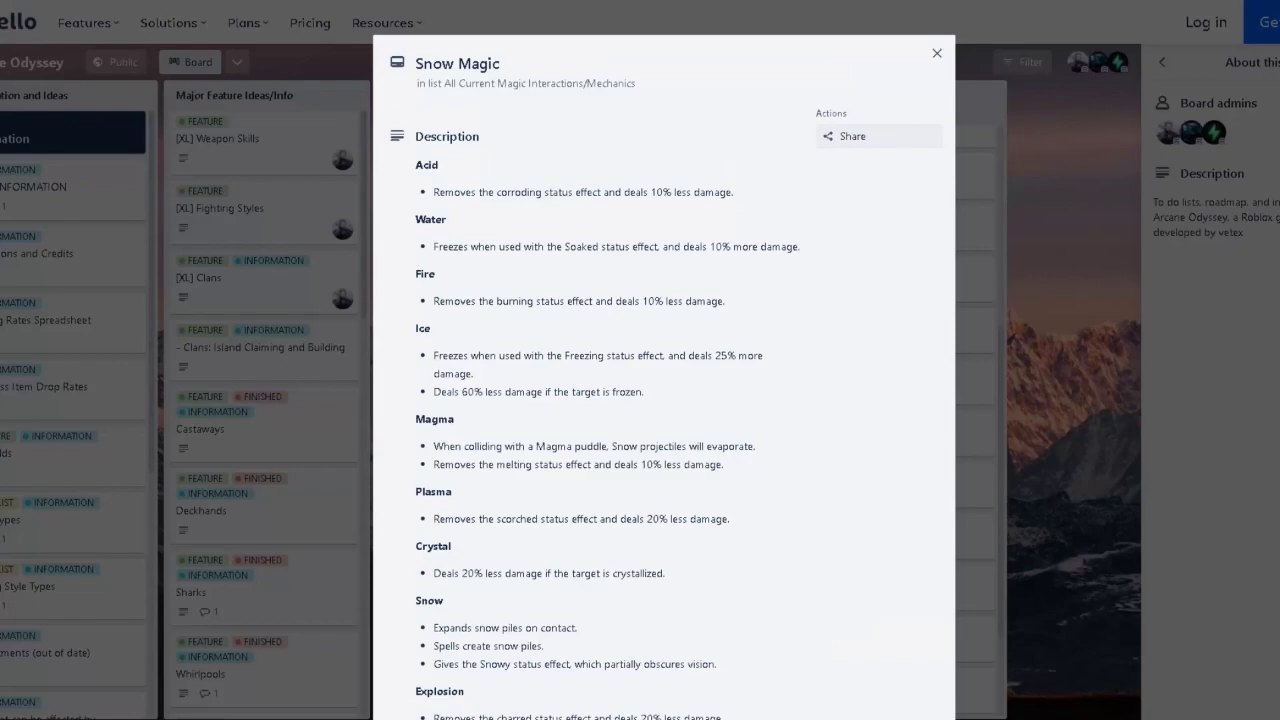
pyautogui.scroll(-2, 664, 400)
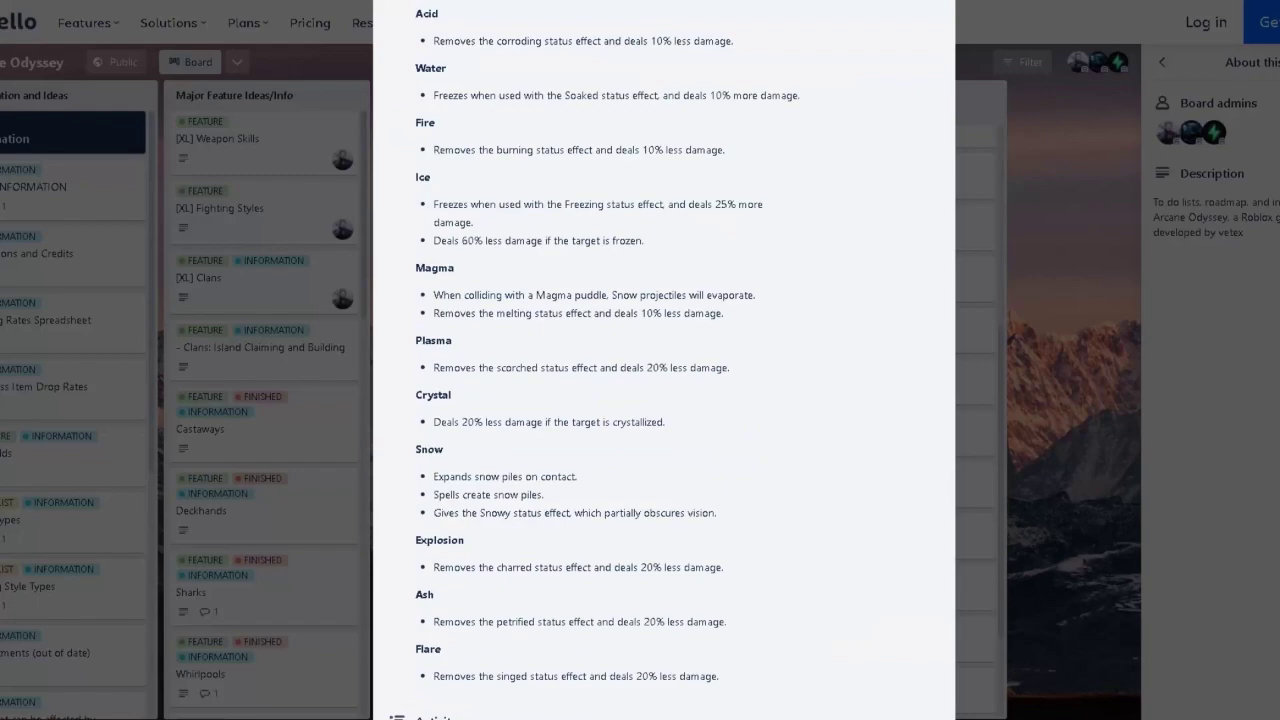
pyautogui.moveTo(440, 512); pyautogui.dragTo(538, 512)
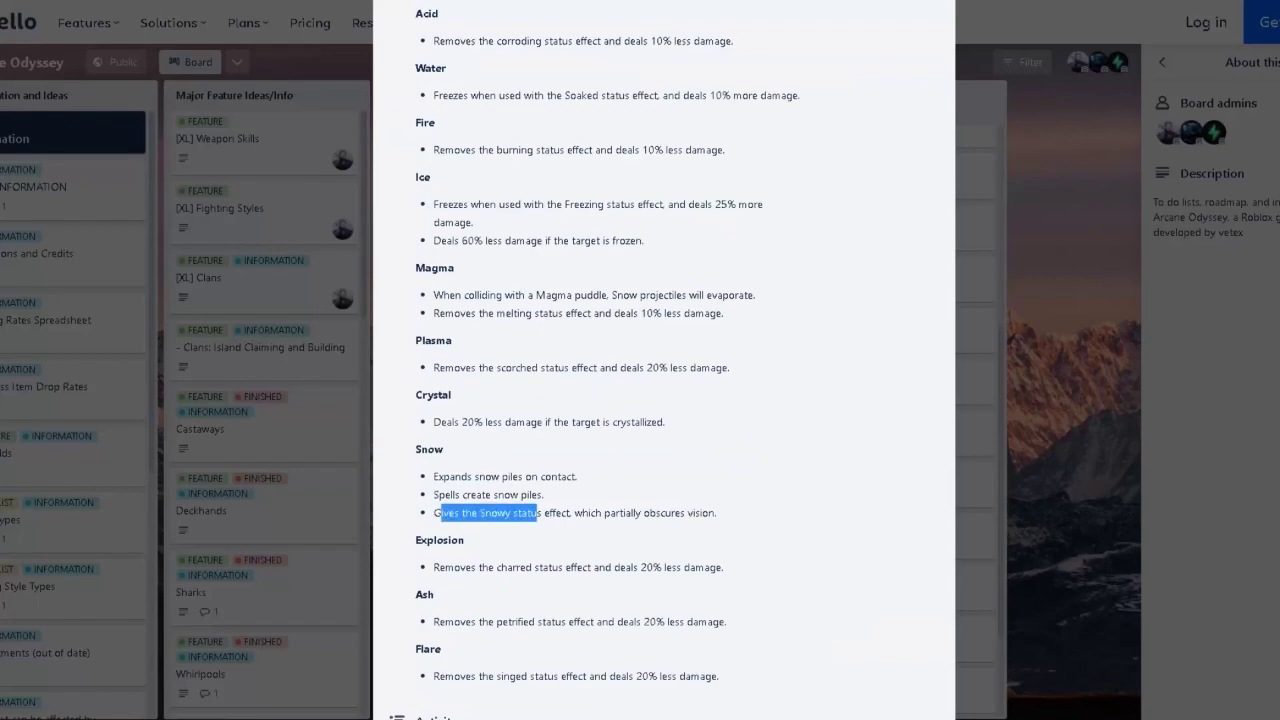
pyautogui.moveTo(446, 495); pyautogui.dragTo(538, 495)
pyautogui.click(538, 495)
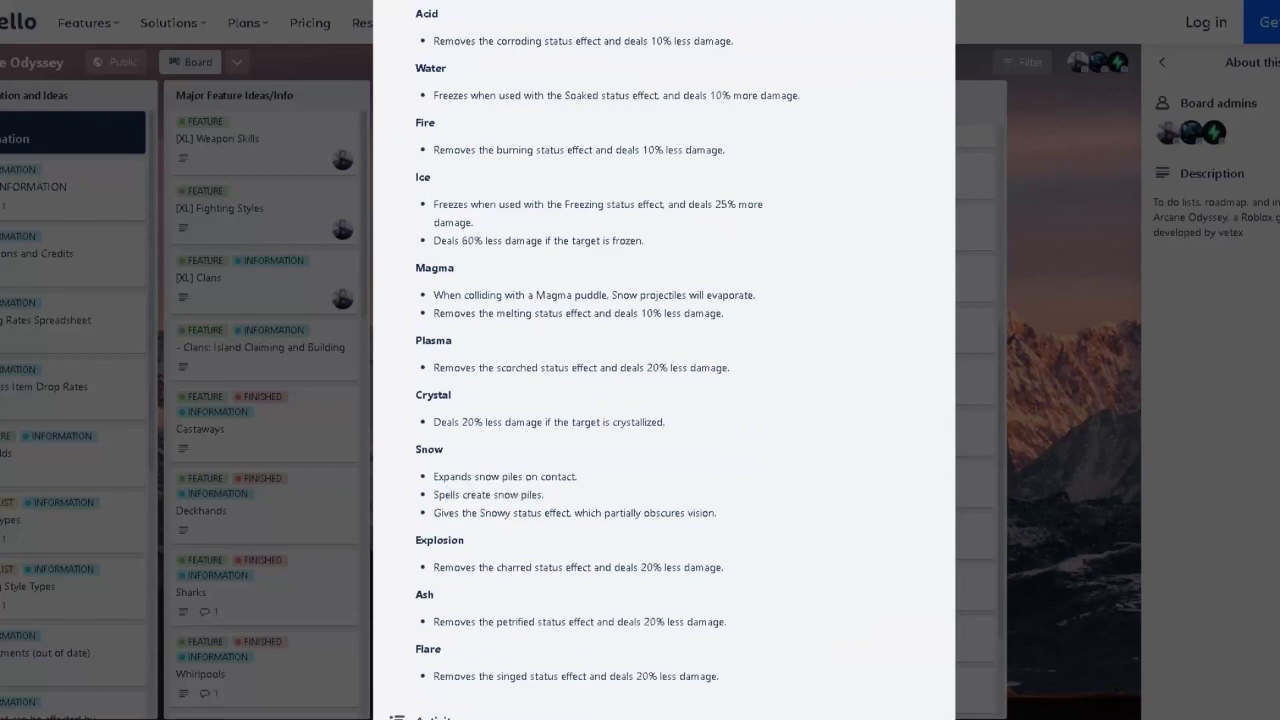
# Examine the Snow Magic card's Water interaction with soaked targets and close the card.
pyautogui.scroll(1, 663, 360)
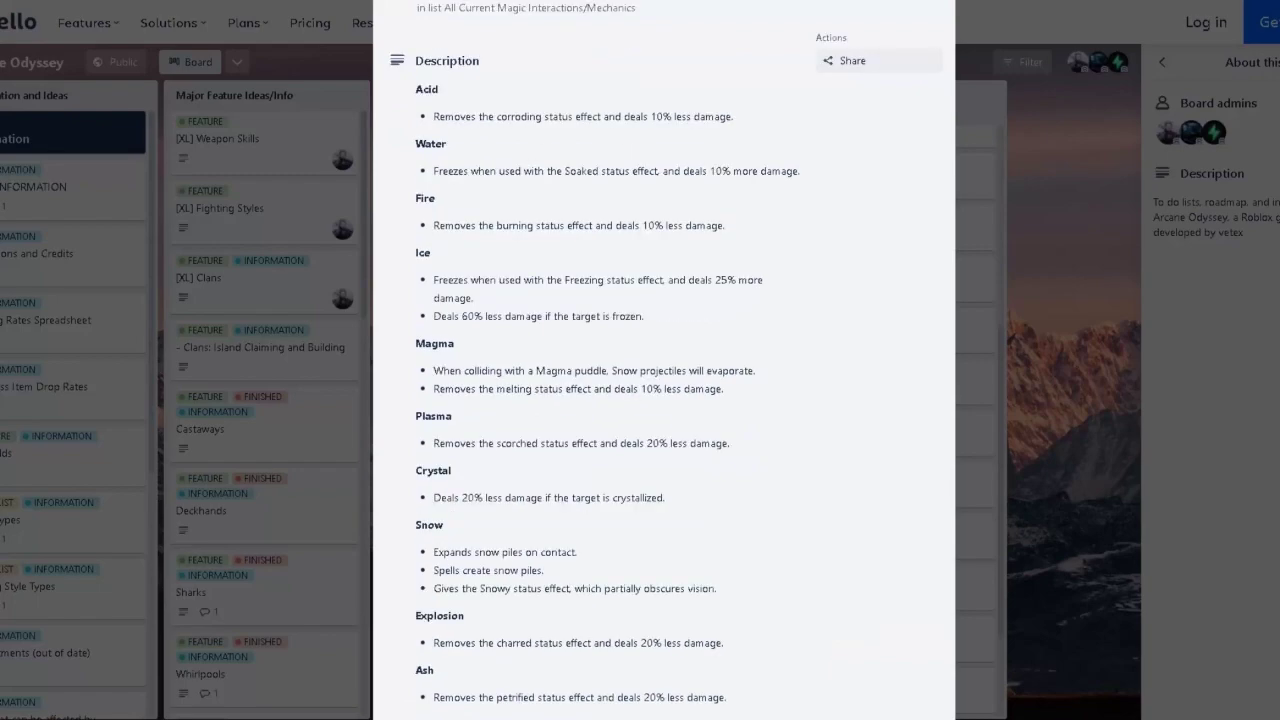
pyautogui.moveTo(433, 171); pyautogui.dragTo(632, 171)
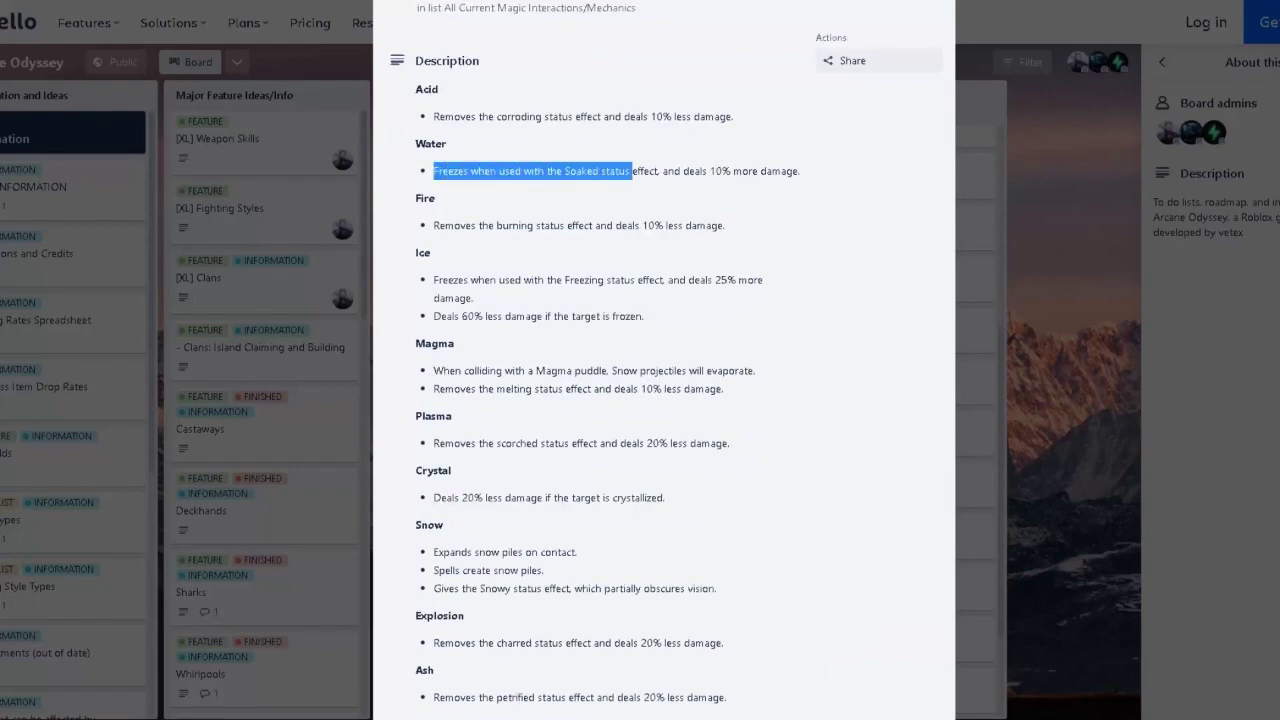
pyautogui.moveTo(632, 171); pyautogui.dragTo(661, 171)
pyautogui.click(661, 171)
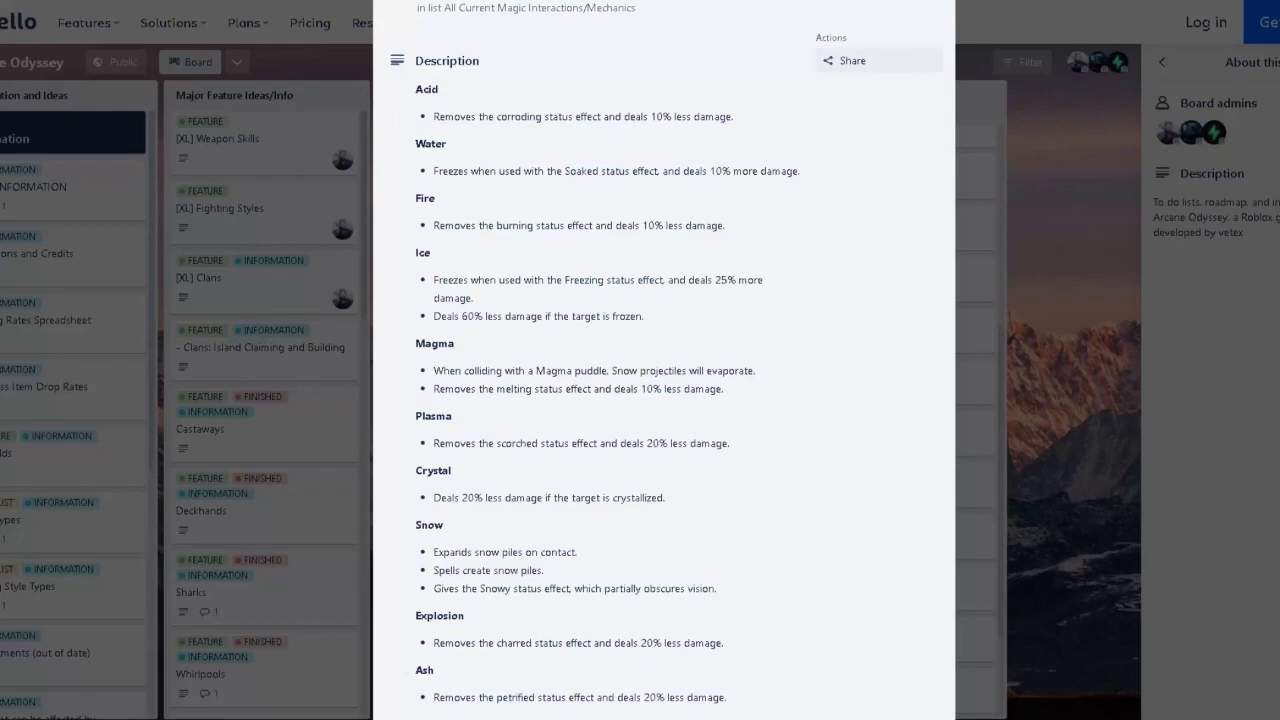
pyautogui.press('Escape')
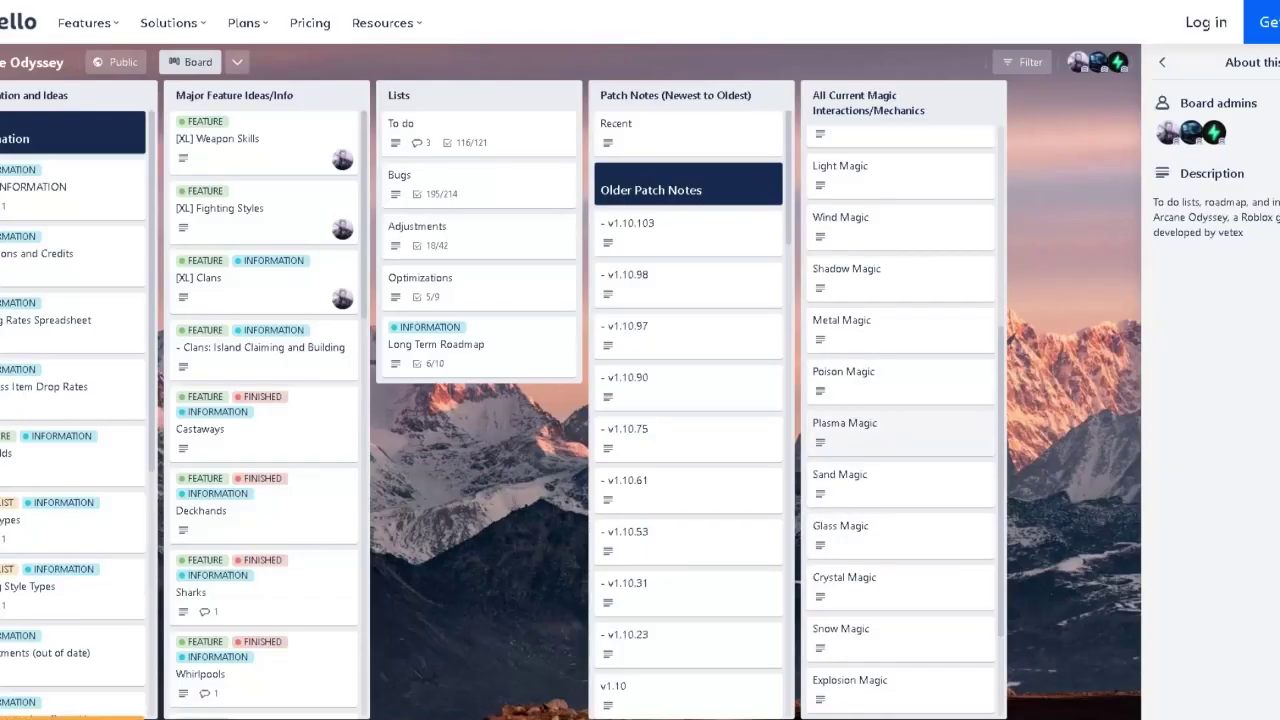
# Open the Plasma Magic card, examine its interaction with water puddles, and close the card.
pyautogui.click(880, 430)
pyautogui.moveTo(448, 247); pyautogui.dragTo(544, 266)
pyautogui.click(544, 266)
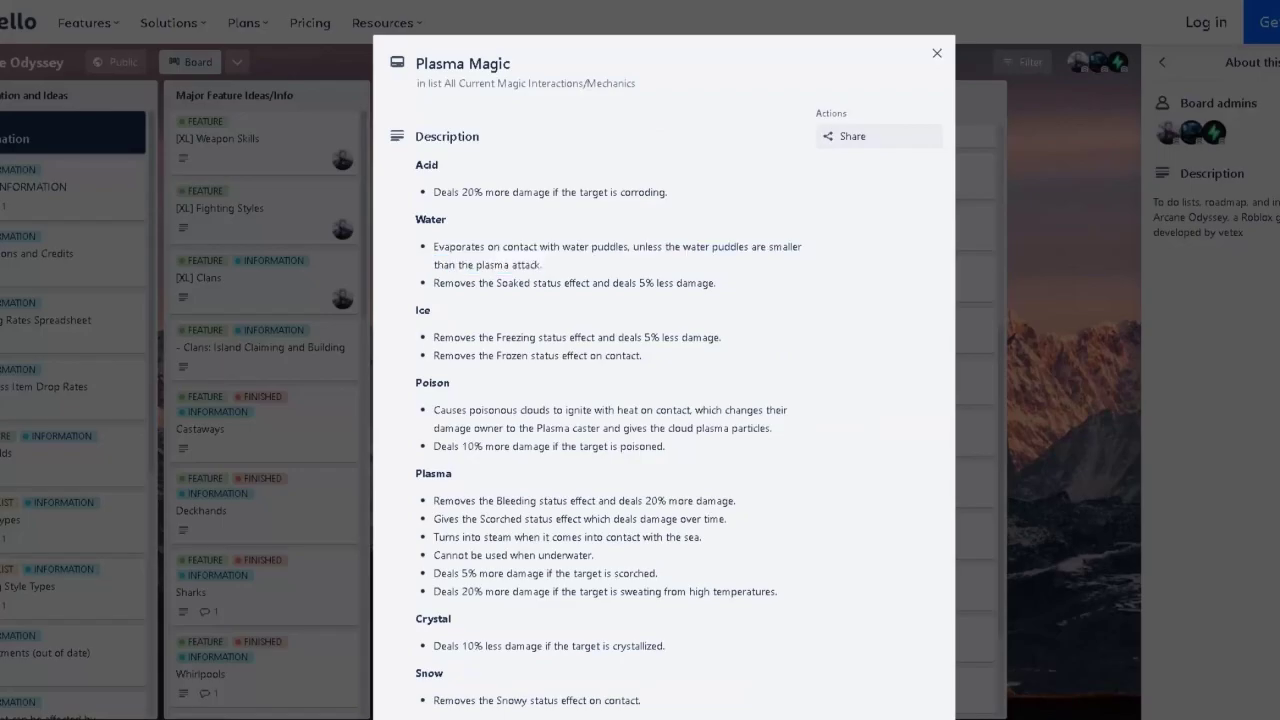
pyautogui.press('Escape')
# Return to paint.net, move the snowflake icon from the C row to the B row beside the yellow star, and clear the selection.
pyautogui.click(358, 690)
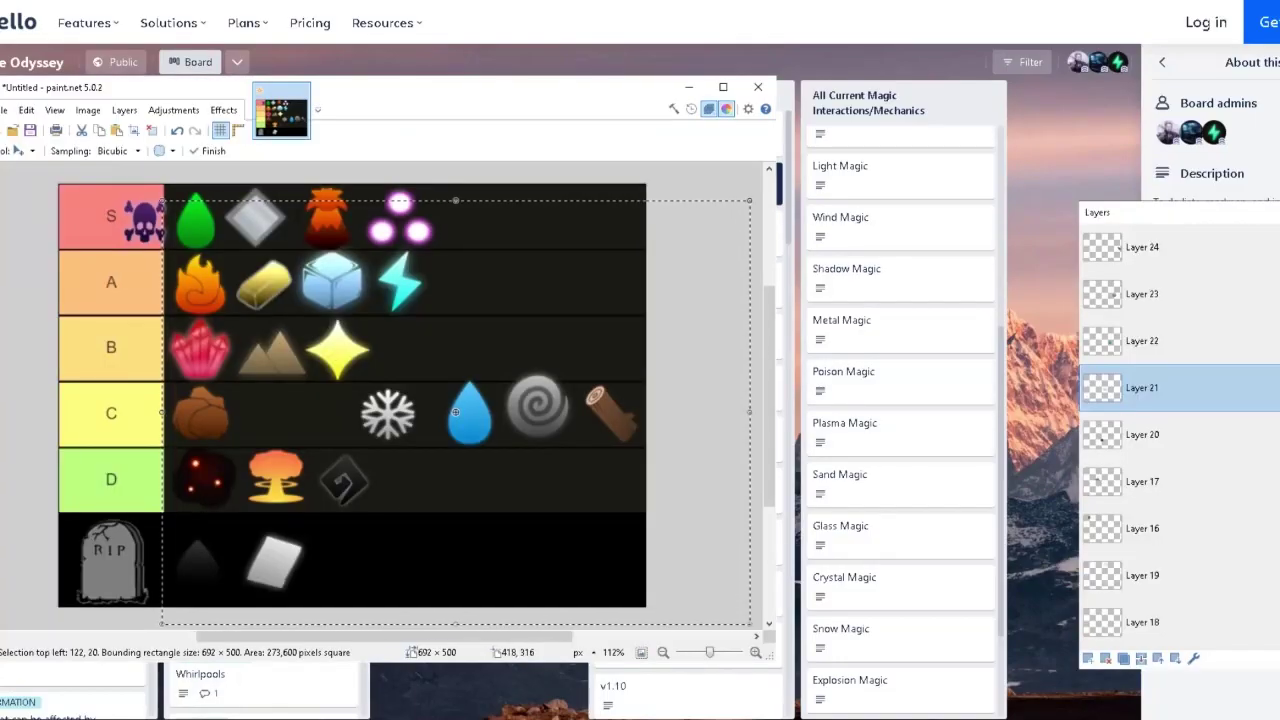
pyautogui.moveTo(455, 411); pyautogui.dragTo(414, 349)
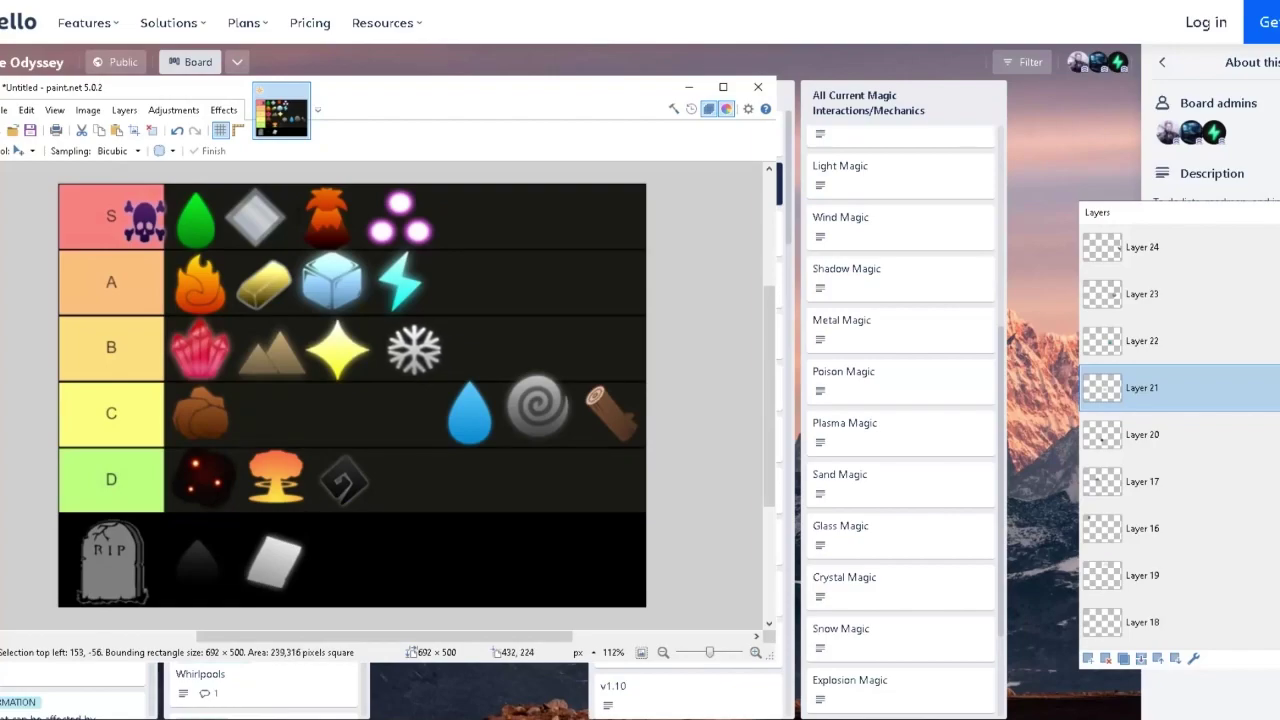
pyautogui.moveTo(425, 374); pyautogui.dragTo(420, 374)
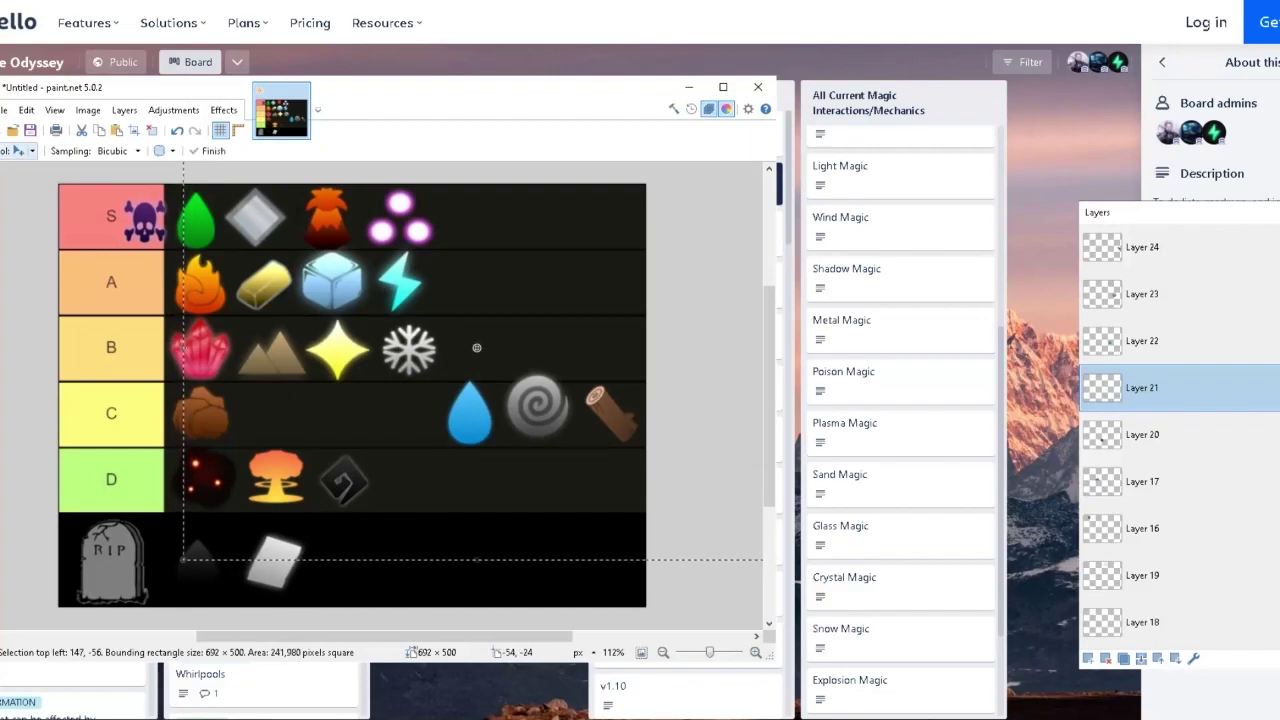
pyautogui.click(20, 150)
pyautogui.click(37, 278)
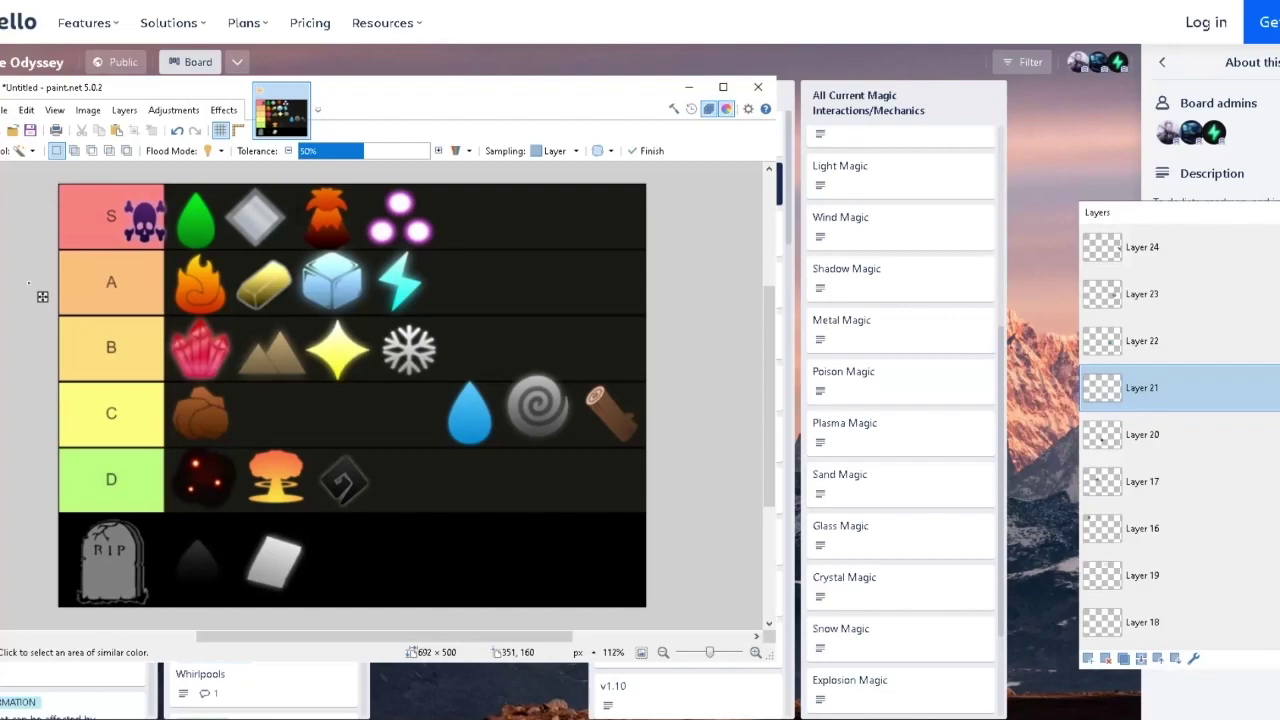
# Select the blue water drop's layer (Layer 22) and nudge the drop slightly within the C row.
pyautogui.click(1140, 340)
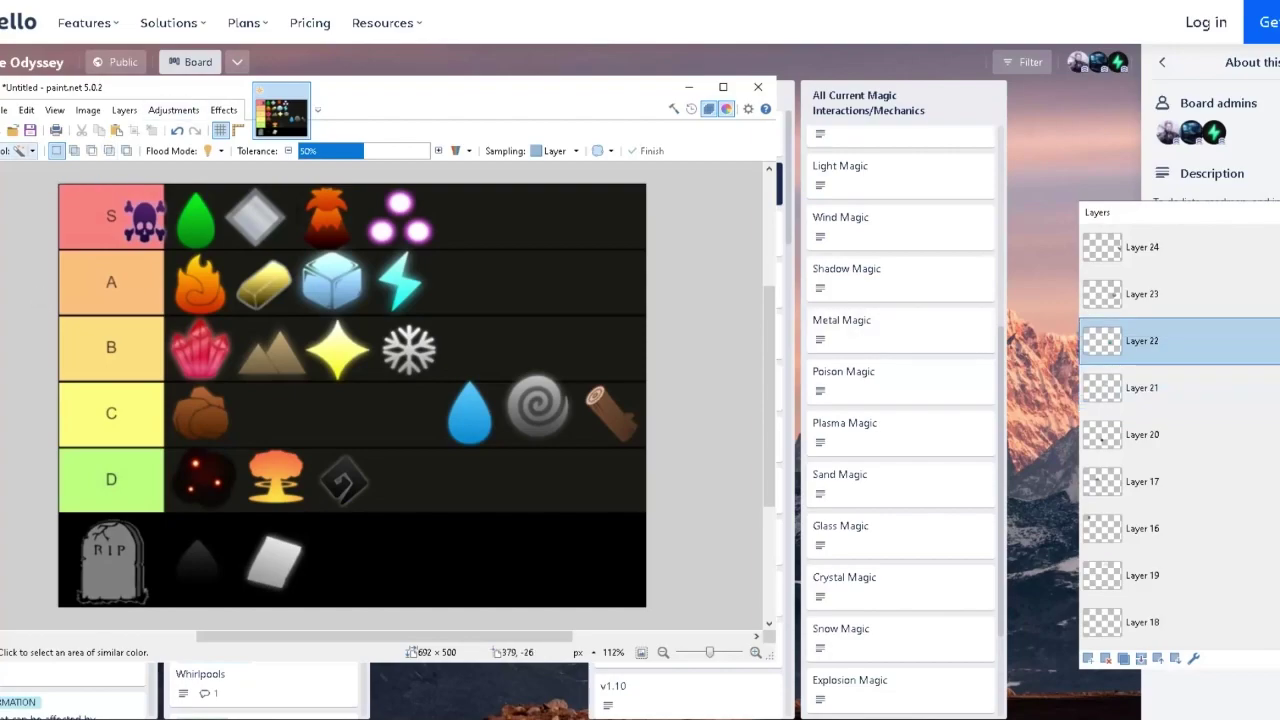
pyautogui.click(22, 150)
pyautogui.click(40, 187)
pyautogui.moveTo(461, 415)
pyautogui.mouseDown()
pyautogui.moveTo(326, 417)
pyautogui.moveTo(466, 419)
pyautogui.mouseUp()
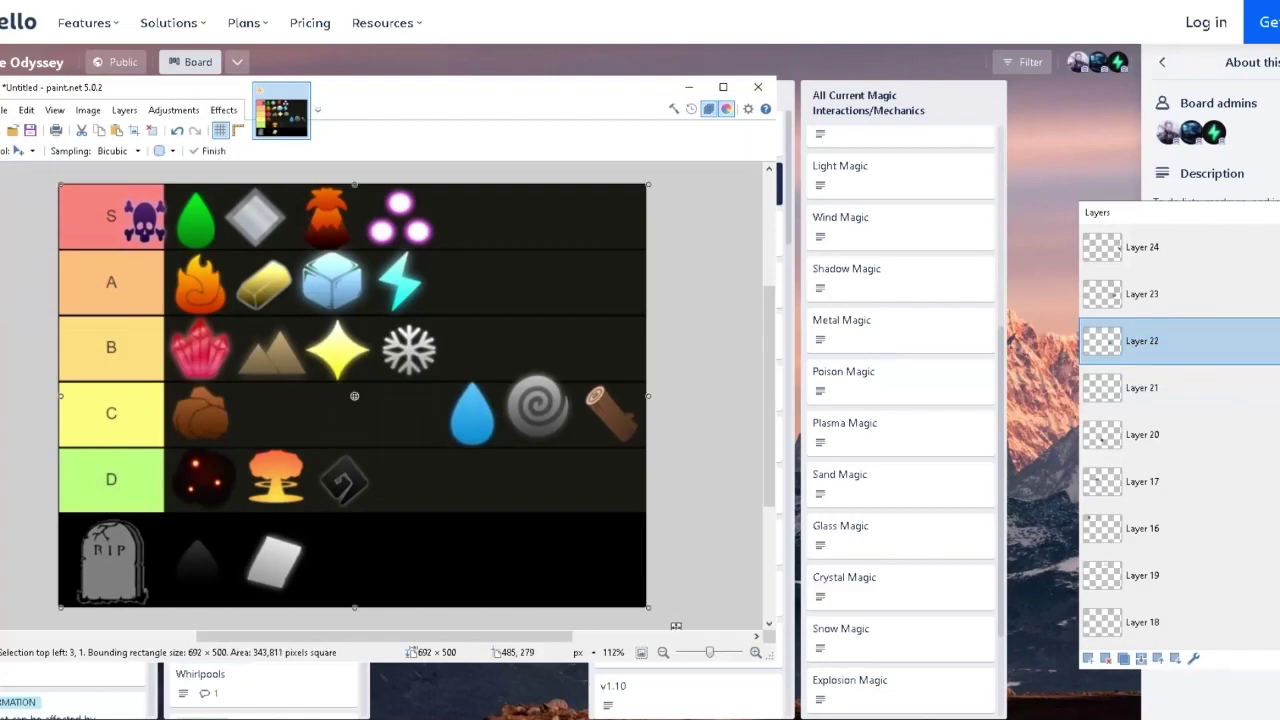
# Switch to the Trello board, open the Water Magic card, and examine its interaction with water puddles.
pyautogui.click(1040, 280)
pyautogui.scroll(2, 920, 328)
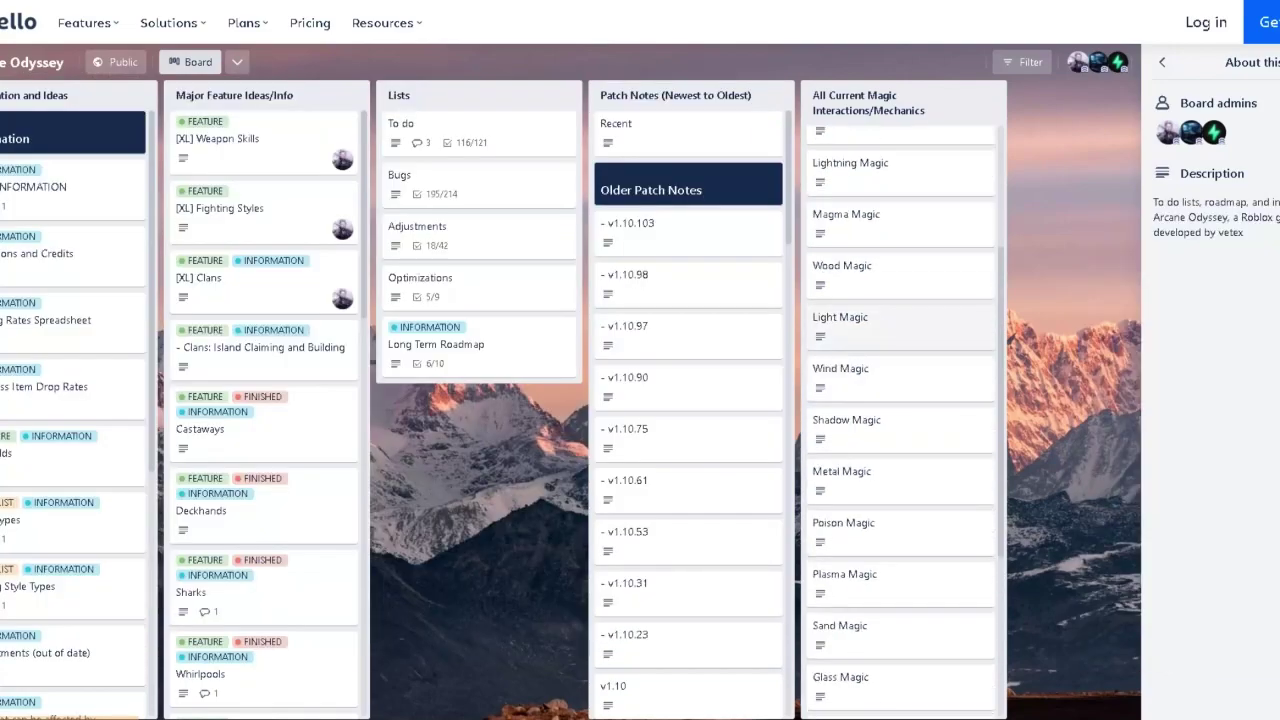
pyautogui.scroll(2, 900, 400)
pyautogui.scroll(1, 900, 400)
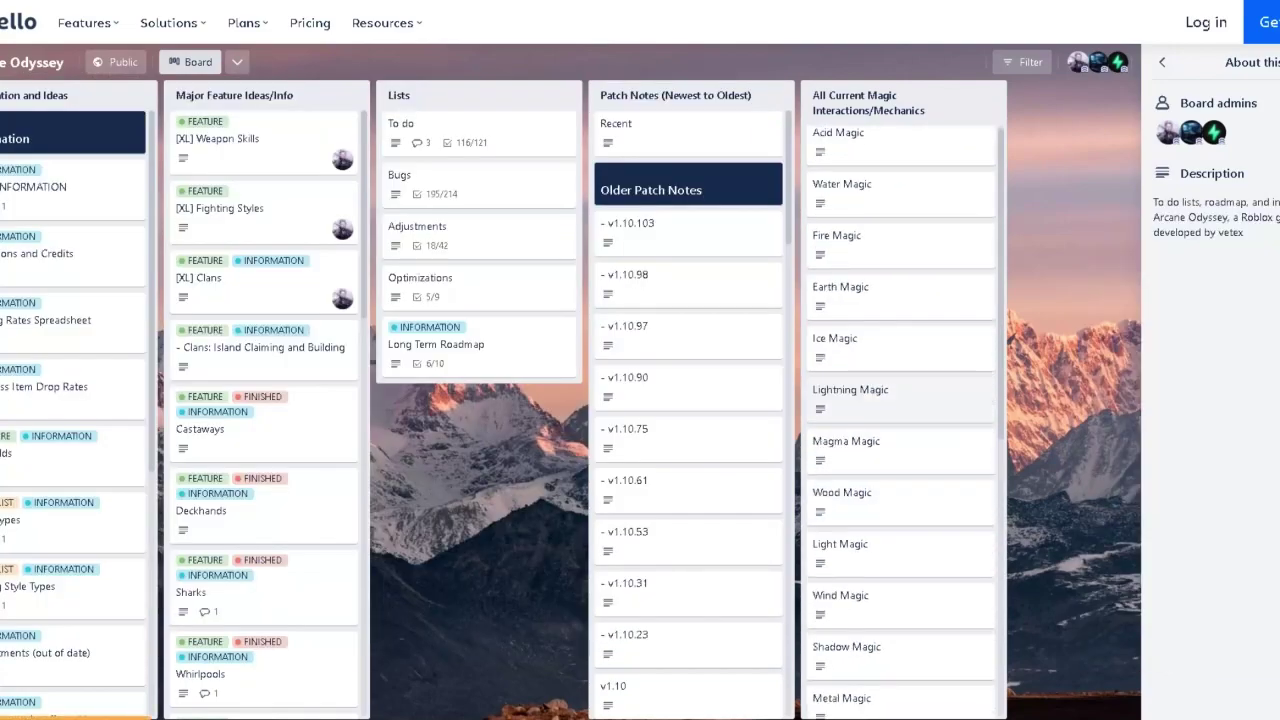
pyautogui.click(880, 195)
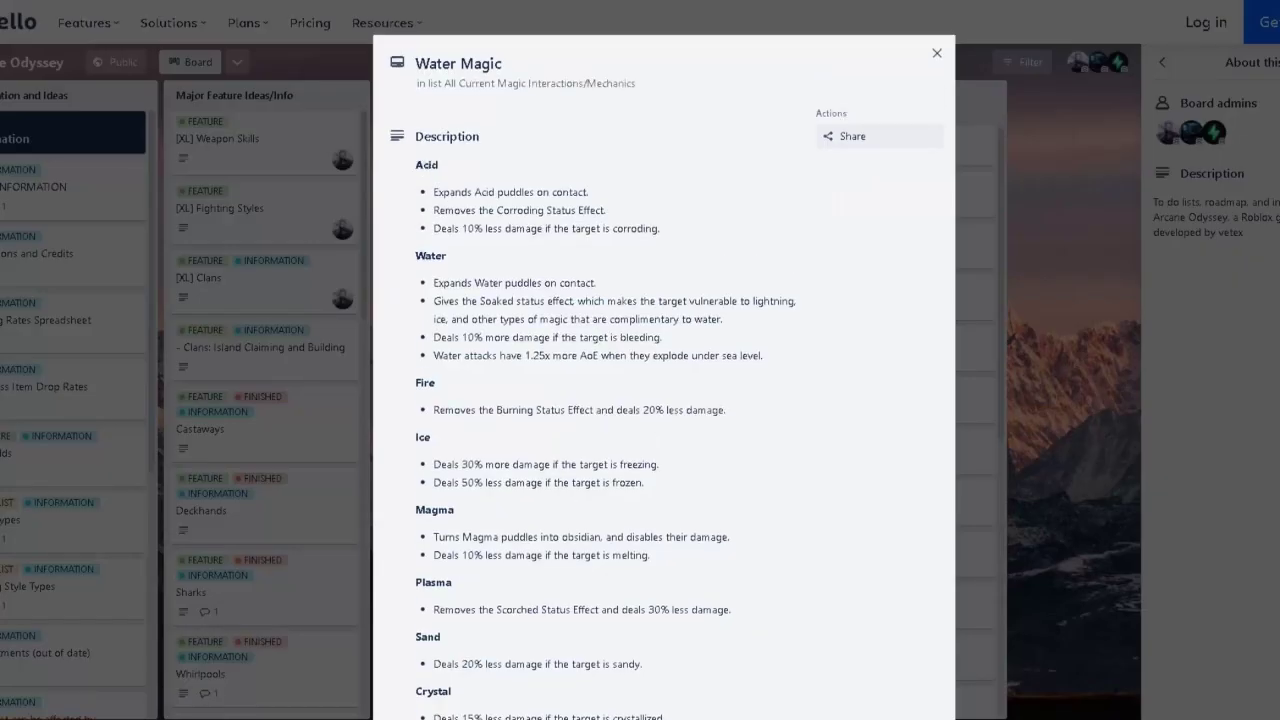
pyautogui.moveTo(433, 283); pyautogui.dragTo(596, 283)
pyautogui.click(596, 283)
# Examine the Water Magic card's Soaked status effect and the magic types that targets become vulnerable to.
pyautogui.moveTo(433, 301); pyautogui.dragTo(752, 301)
pyautogui.click(752, 301)
pyautogui.moveTo(640, 301); pyautogui.dragTo(757, 301)
pyautogui.click(757, 301)
pyautogui.moveTo(527, 319); pyautogui.dragTo(674, 319)
pyautogui.click(674, 319)
pyautogui.moveTo(640, 319); pyautogui.dragTo(722, 319)
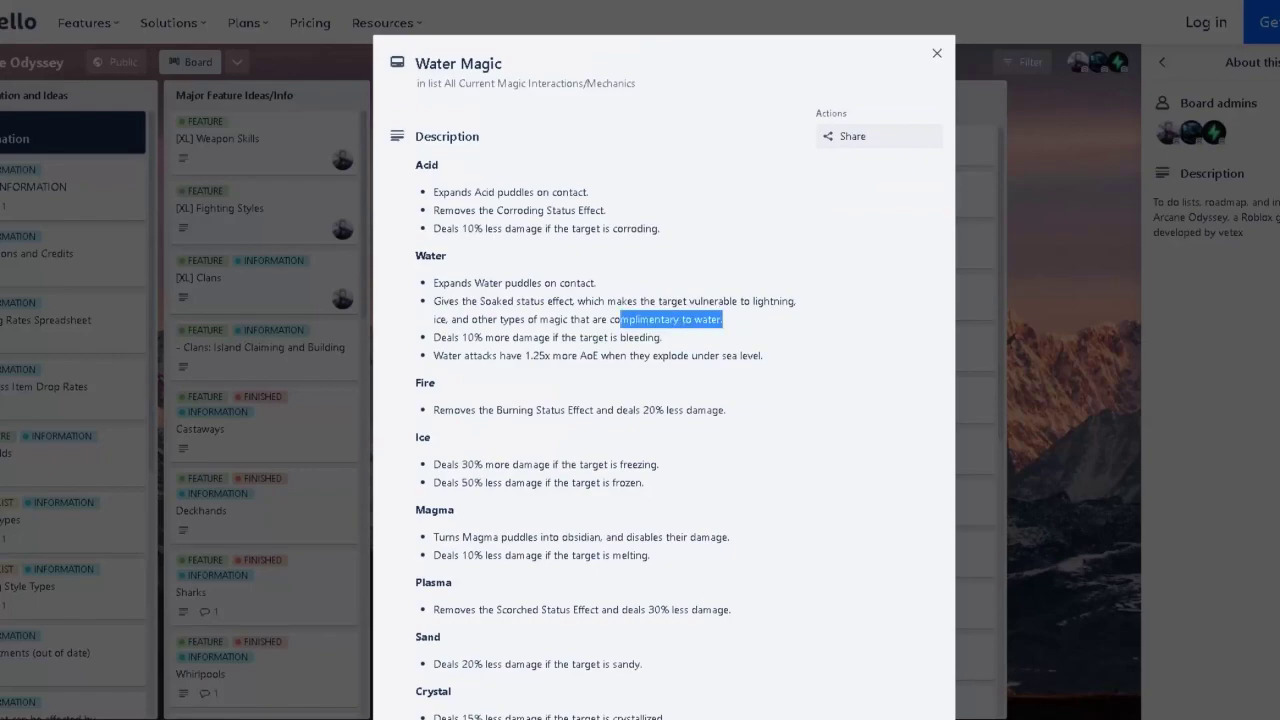
pyautogui.click(724, 320)
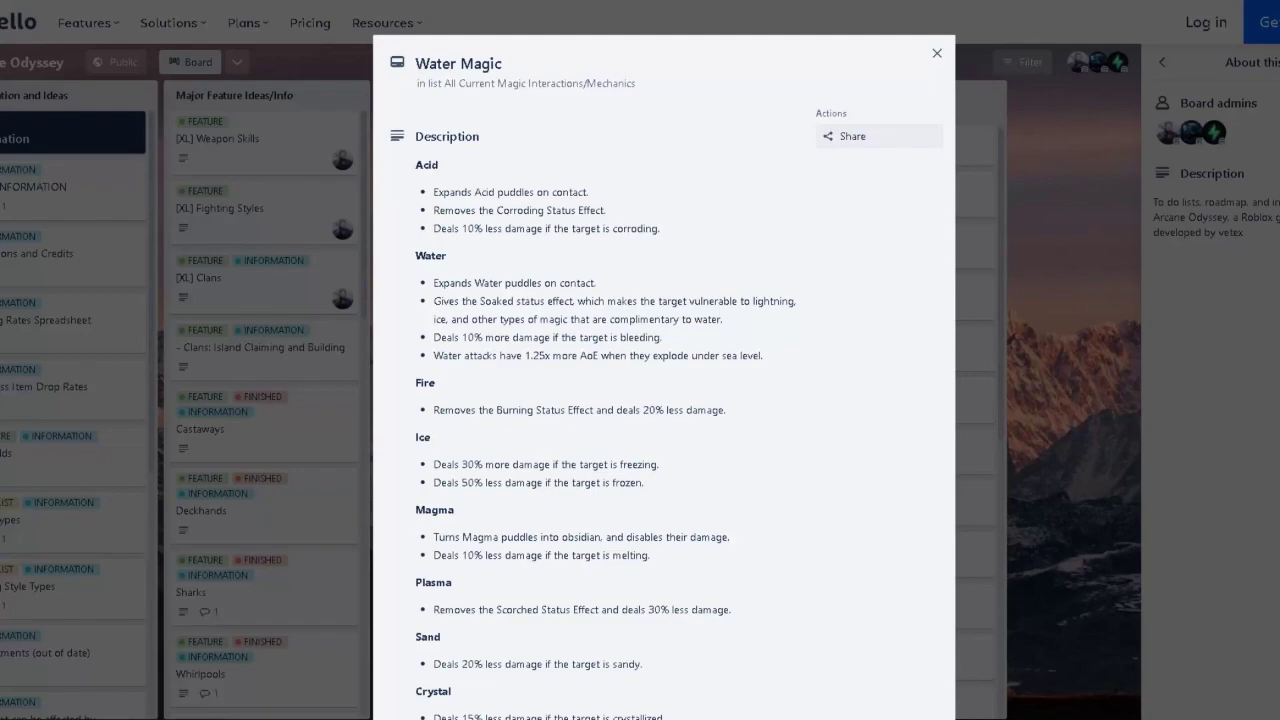
# Examine the Water Magic card's effect on bleeding targets and its area of effect under sea level.
pyautogui.moveTo(440, 337); pyautogui.dragTo(662, 337)
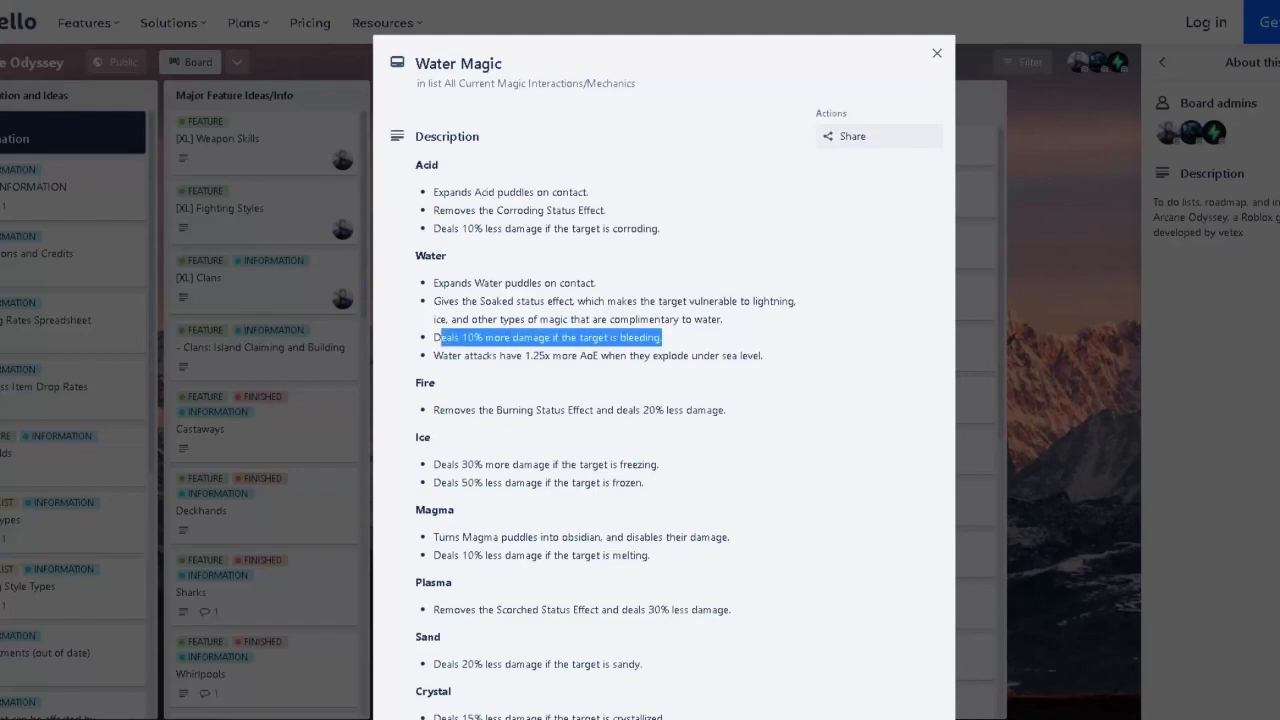
pyautogui.click(664, 338)
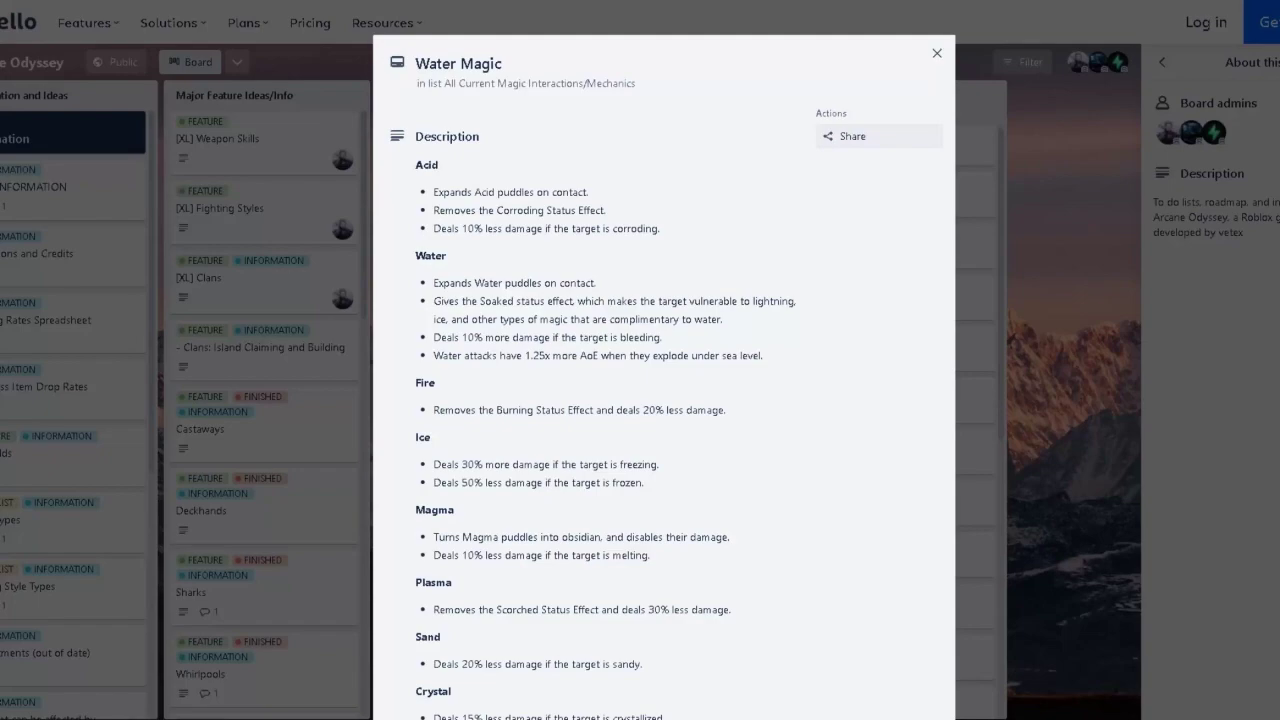
pyautogui.moveTo(570, 356); pyautogui.dragTo(662, 338)
pyautogui.click(684, 356)
# Switch to paint.net and move the blue water drop from the C row to the B row beside the snowflake.
pyautogui.click(333, 716)
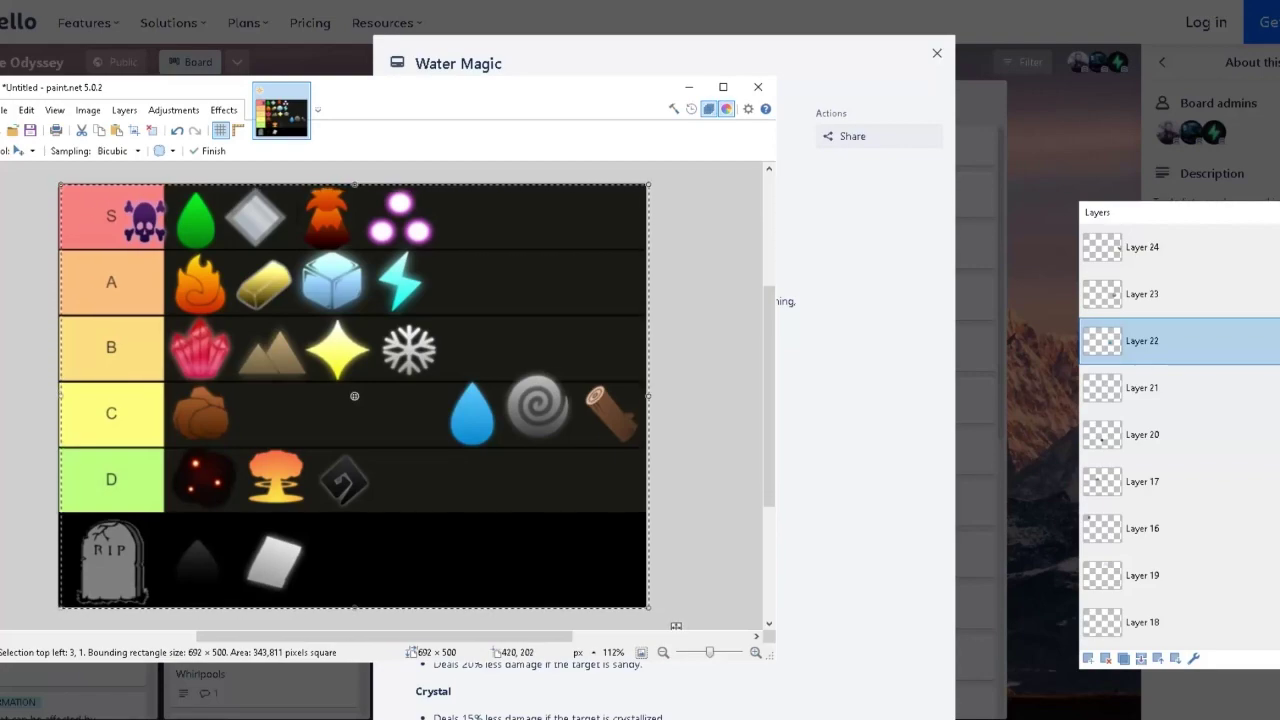
pyautogui.moveTo(676, 626)
pyautogui.mouseDown()
pyautogui.moveTo(679, 567)
pyautogui.moveTo(666, 545)
pyautogui.moveTo(651, 553)
pyautogui.moveTo(667, 547)
pyautogui.moveTo(654, 537)
pyautogui.moveTo(663, 546)
pyautogui.mouseUp()
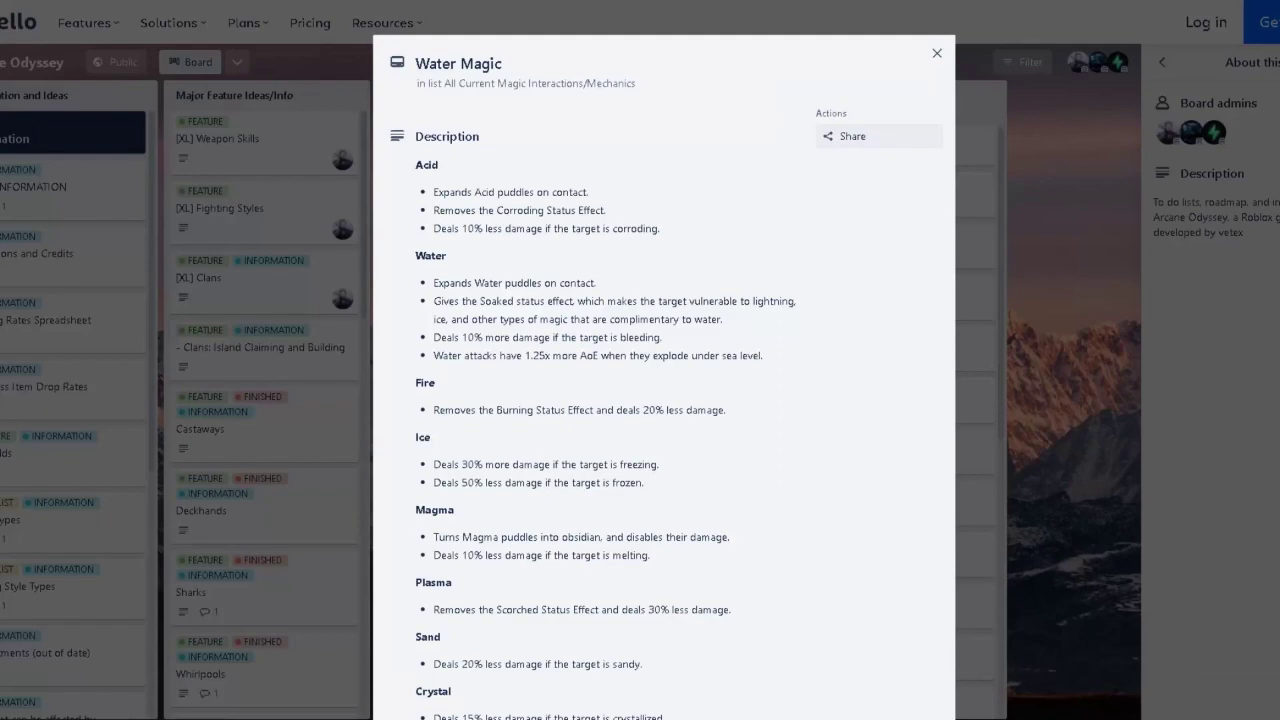
# Return to paint.net and move the gray wind spiral on Layer 23 from the C row to the B row.
pyautogui.moveTo(328, 719)
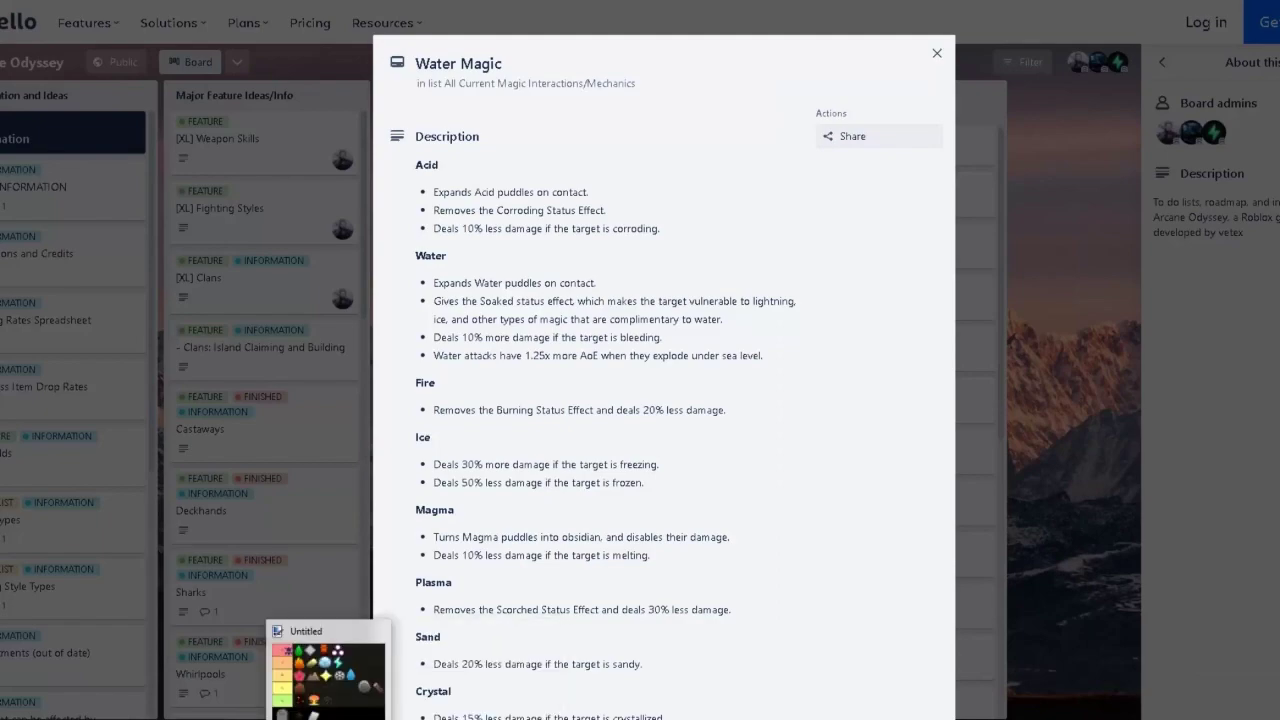
pyautogui.click(327, 675)
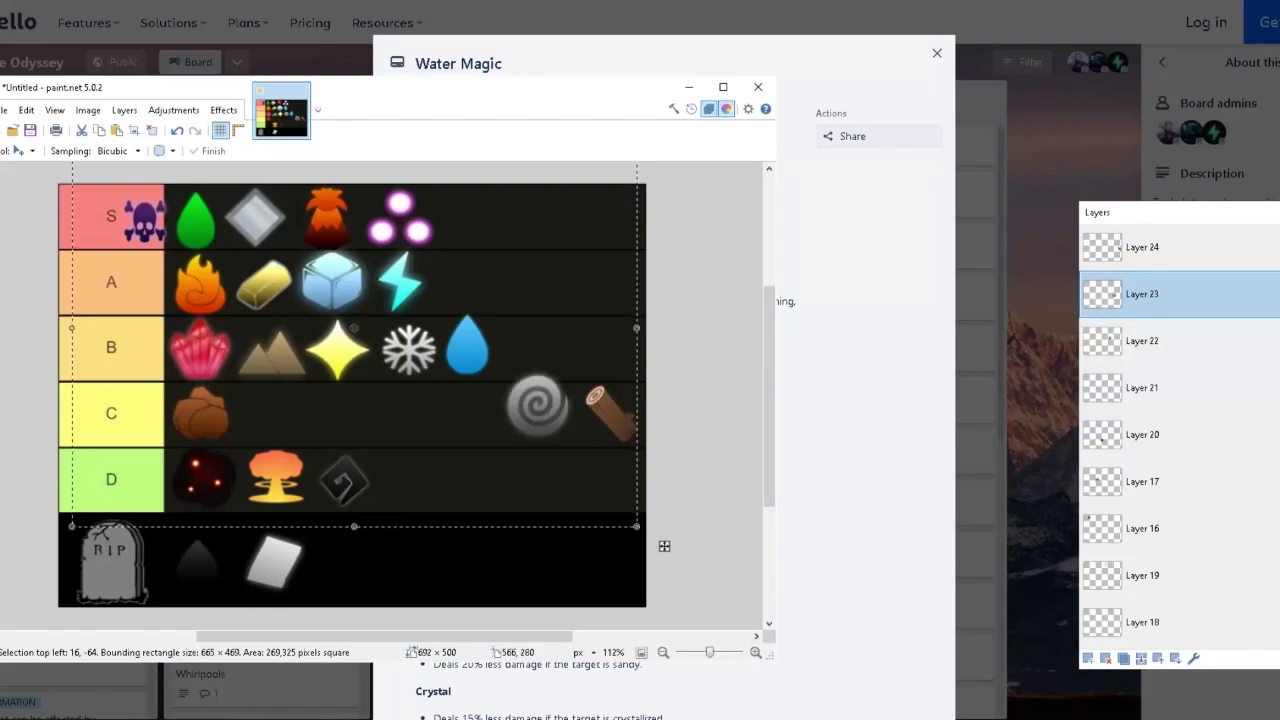
pyautogui.moveTo(664, 545); pyautogui.dragTo(657, 505)
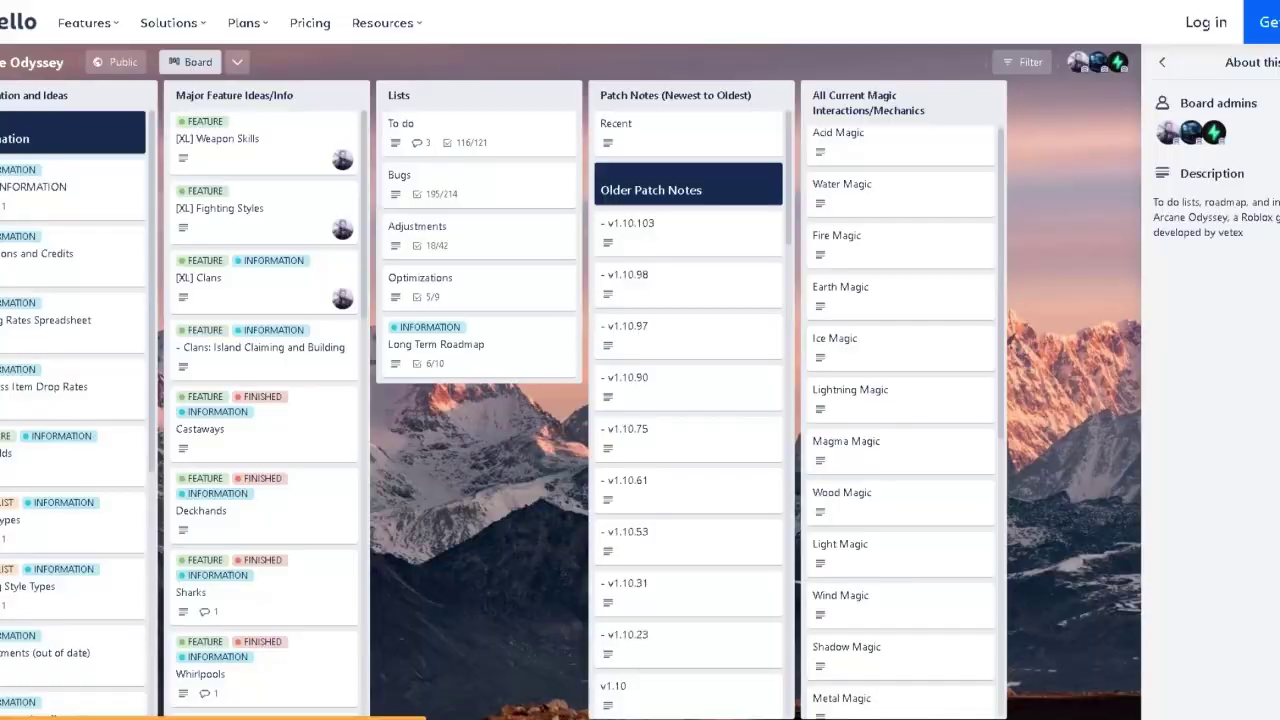
# Switch to the Trello board, open the Wind Magic card, and examine its undersea area of effect and Water interaction.
pyautogui.scroll(1, 900, 455)
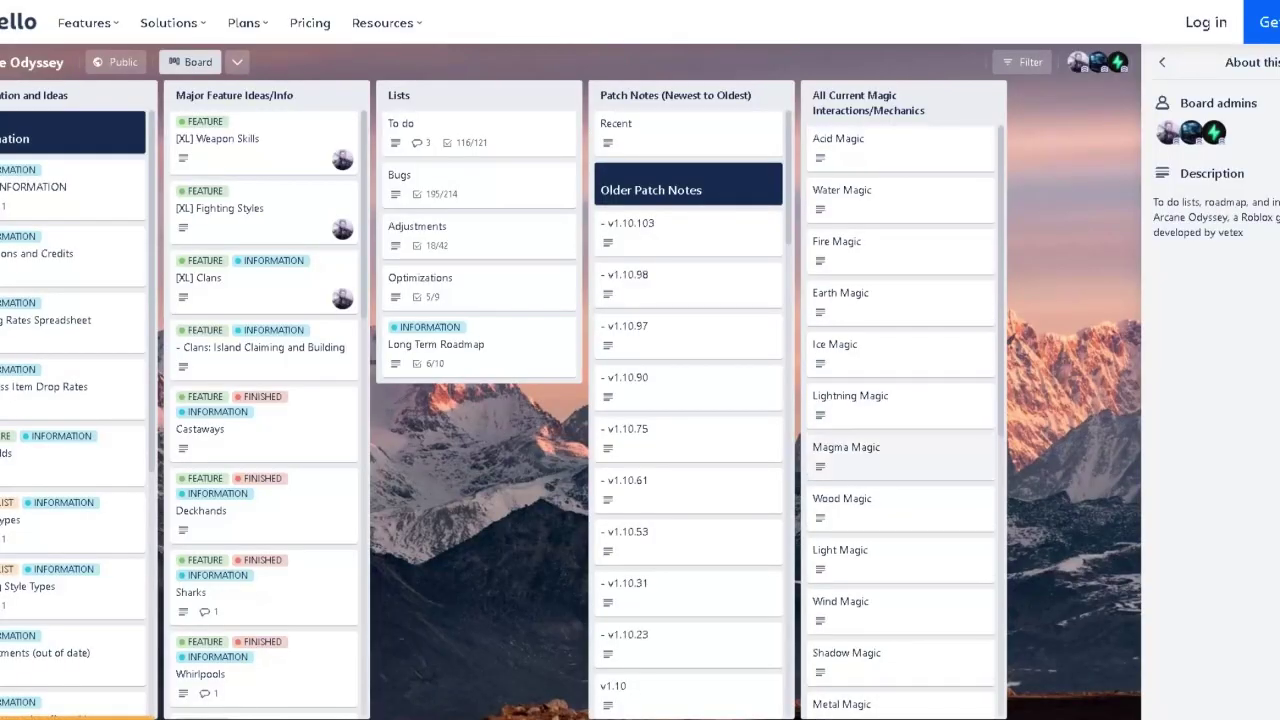
pyautogui.scroll(-3, 900, 510)
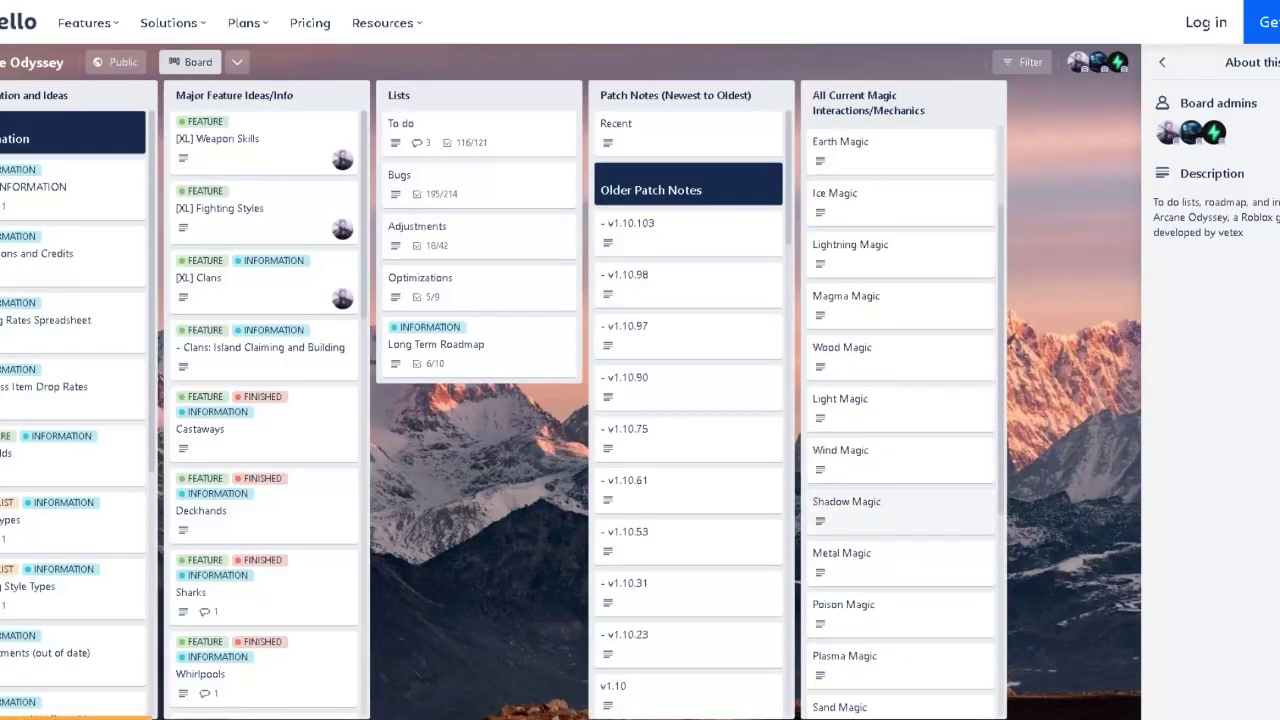
pyautogui.scroll(-3, 900, 420)
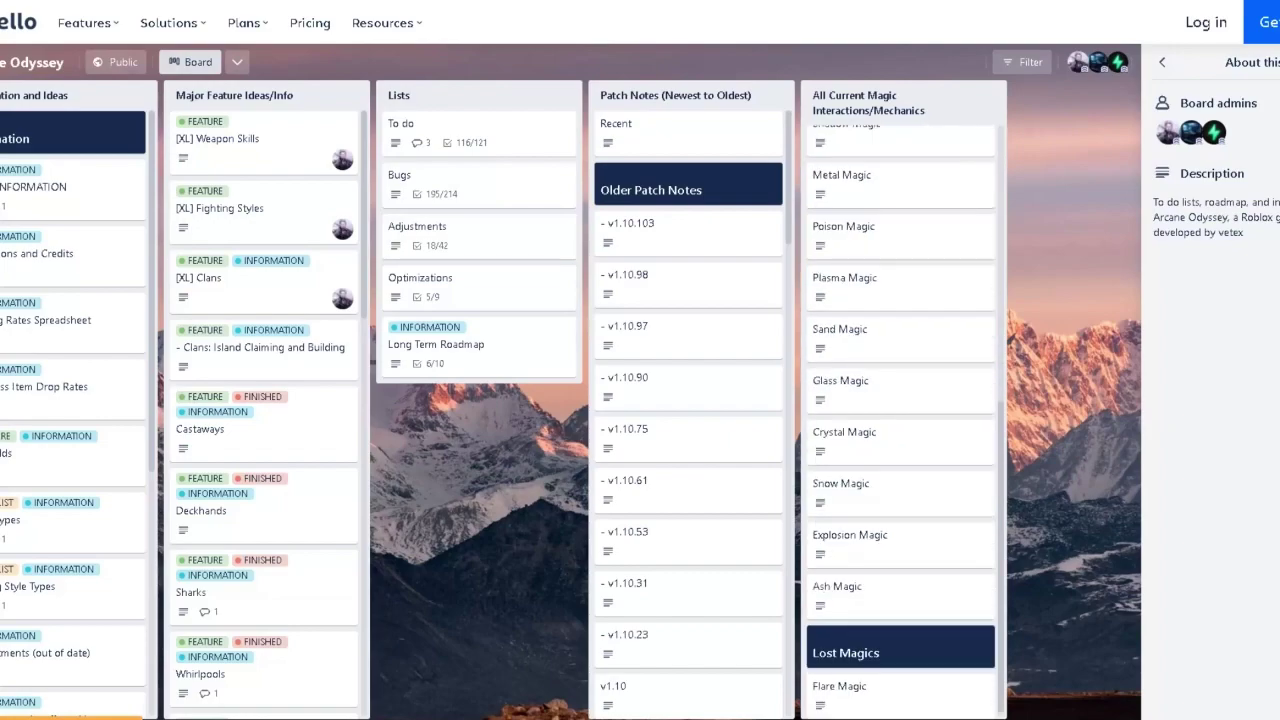
pyautogui.scroll(3, 900, 420)
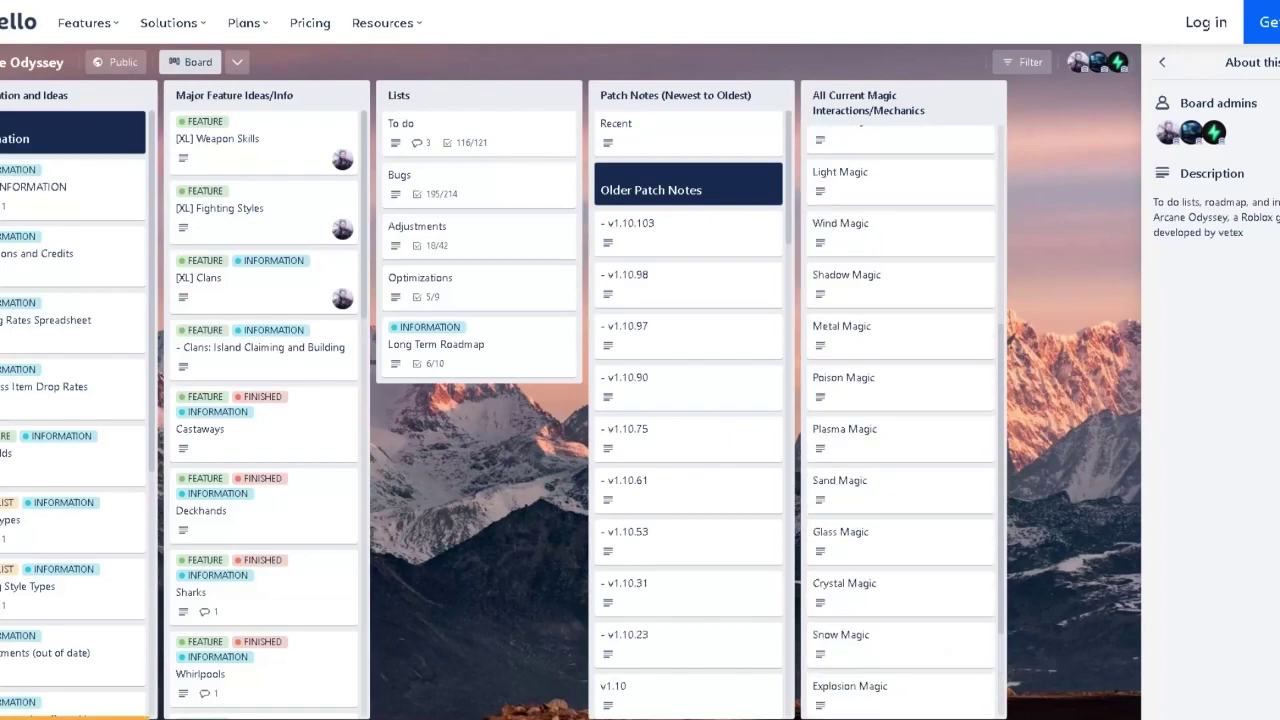
pyautogui.click(850, 305)
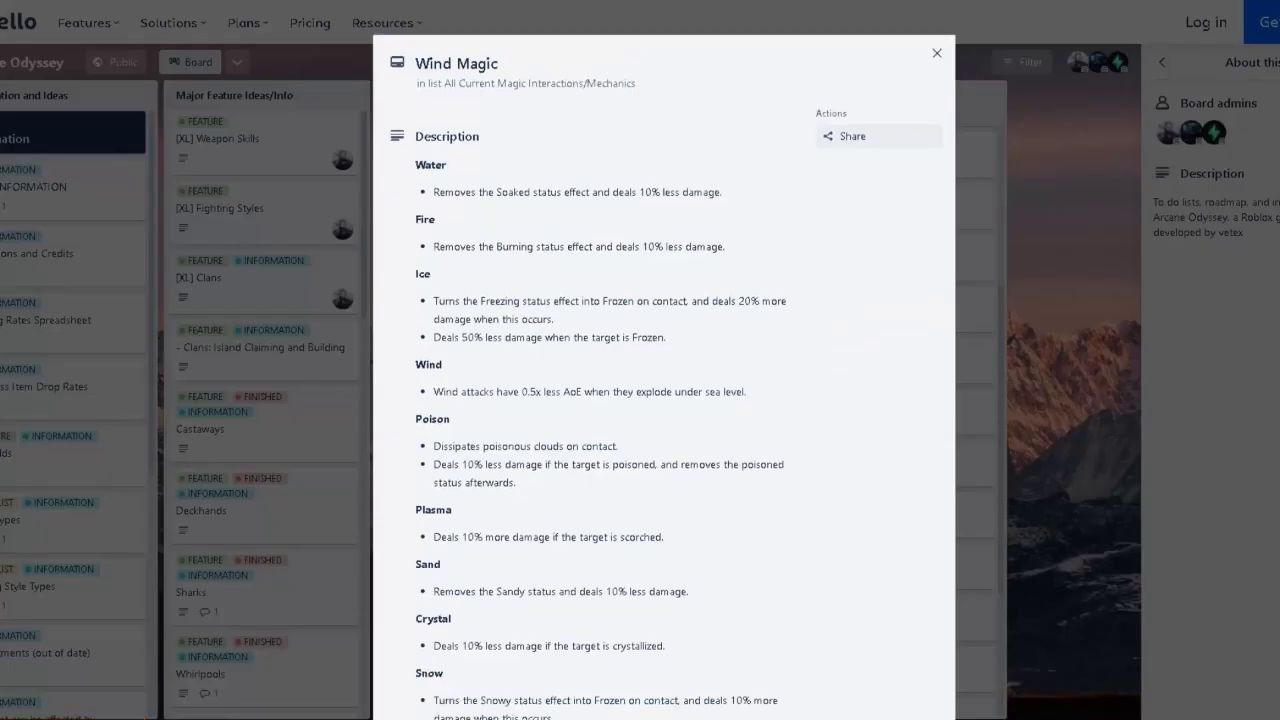
pyautogui.moveTo(433, 391); pyautogui.dragTo(747, 391)
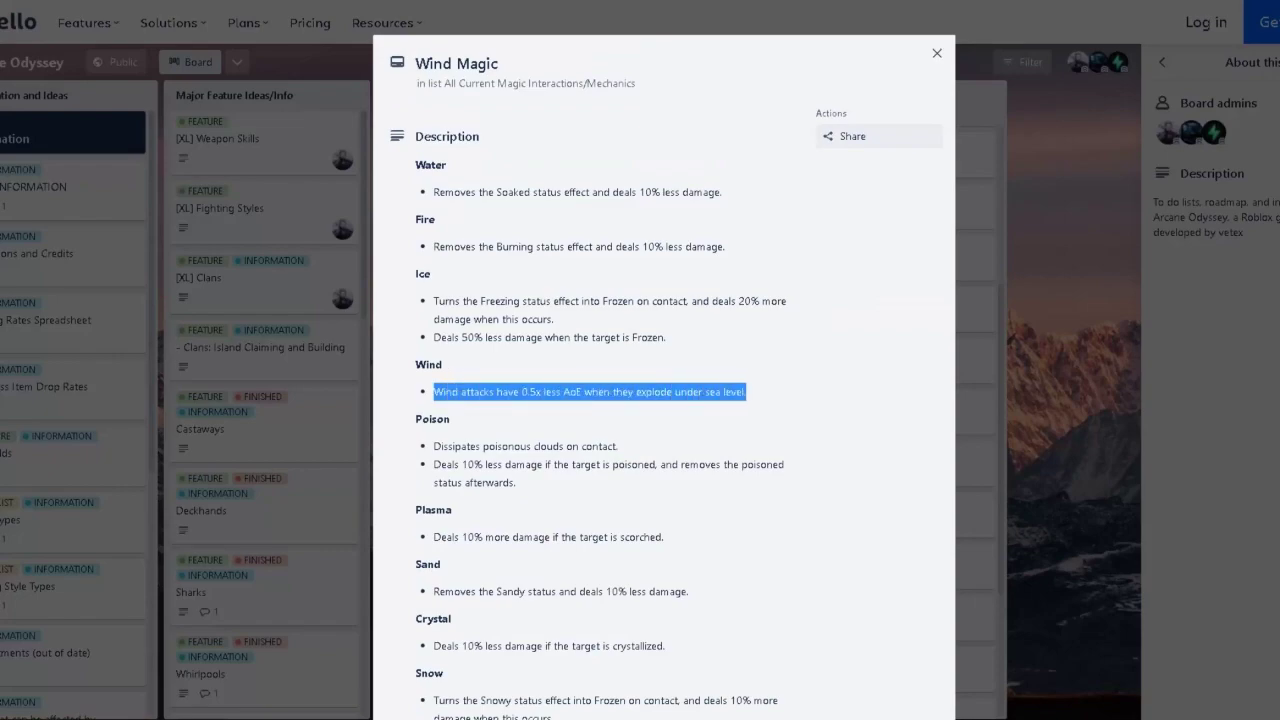
pyautogui.click(747, 392)
pyautogui.moveTo(433, 191); pyautogui.dragTo(722, 191)
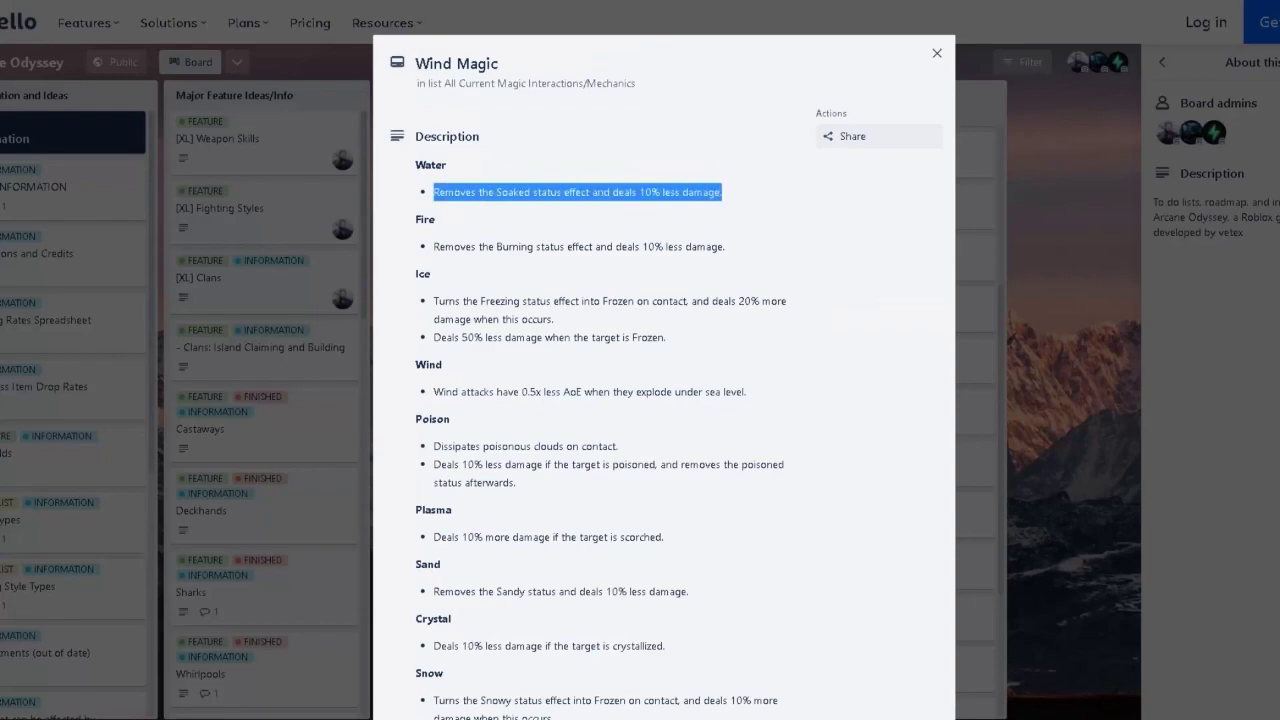
pyautogui.click(722, 192)
pyautogui.scroll(-3, 664, 400)
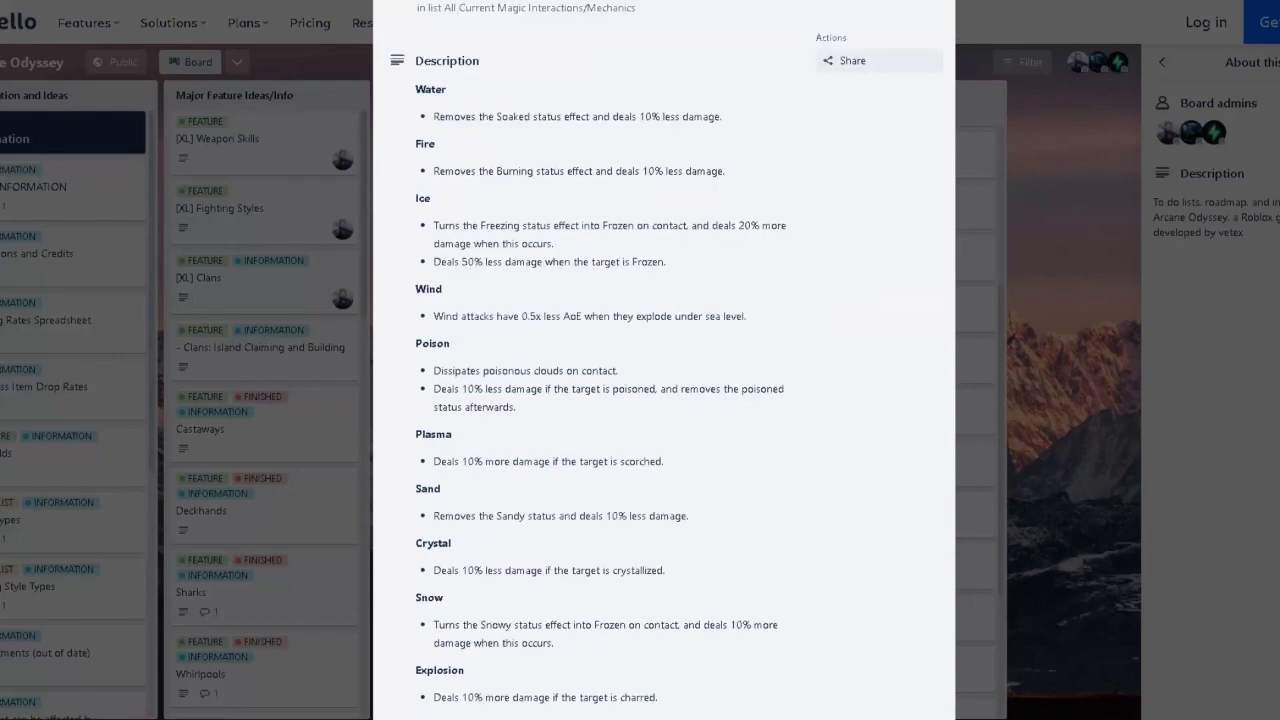
pyautogui.scroll(3, 664, 400)
# Return to paint.net and move the gray wind spiral from the B row to the D row beside the black shadow icon.
pyautogui.moveTo(332, 718)
pyautogui.click(332, 672)
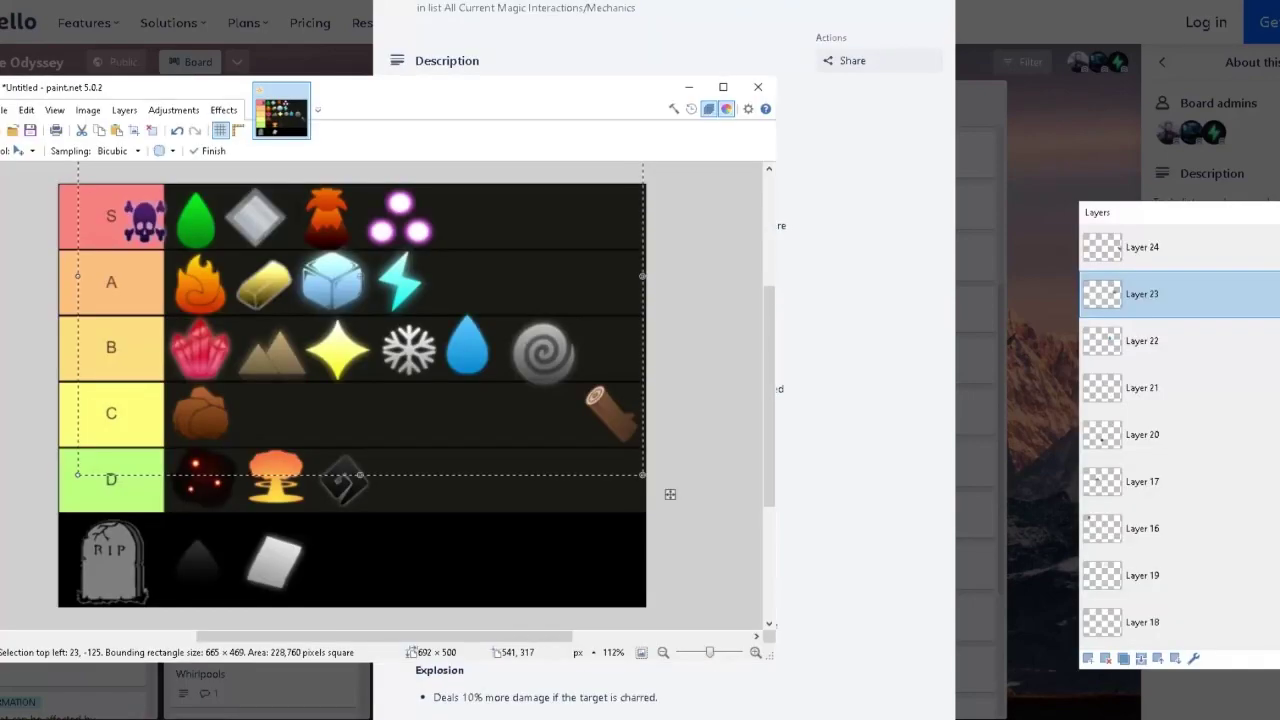
pyautogui.moveTo(671, 494)
pyautogui.mouseDown()
pyautogui.moveTo(508, 583)
pyautogui.moveTo(424, 561)
pyautogui.moveTo(386, 535)
pyautogui.moveTo(527, 611)
pyautogui.mouseUp()
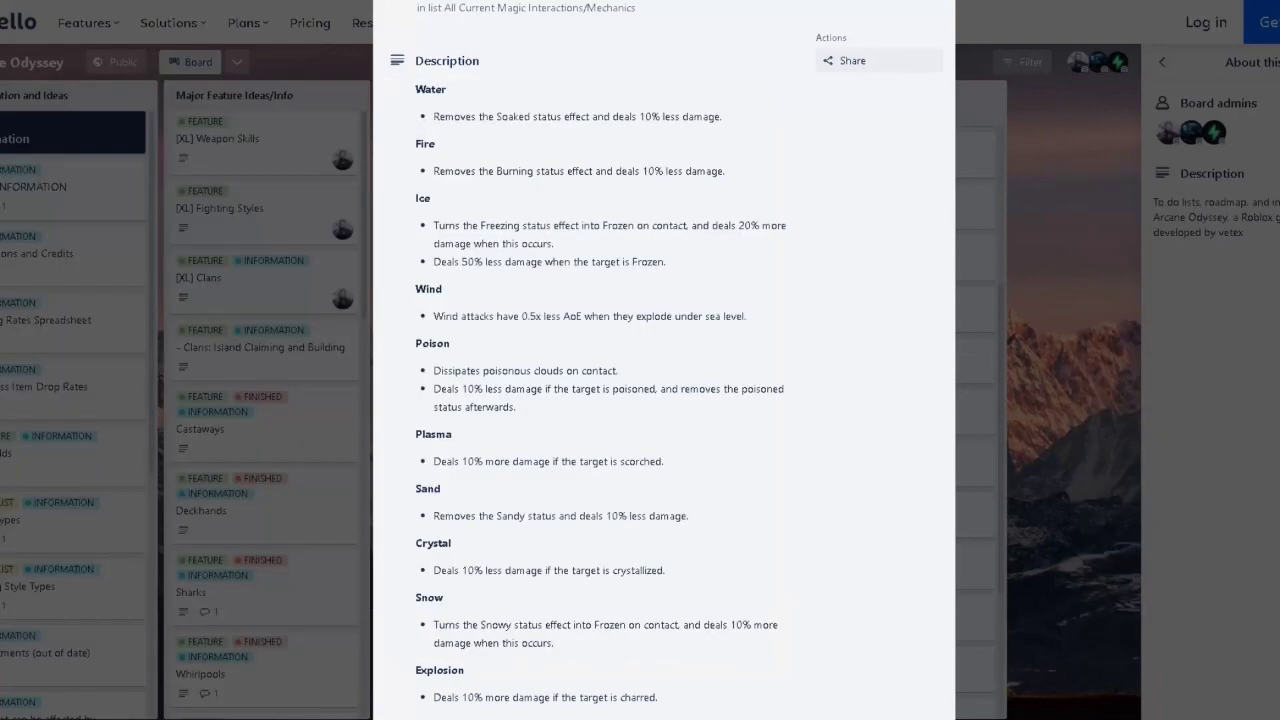
# Recheck the Wind Magic card's area of effect under sea level on Trello and close the card.
pyautogui.moveTo(526, 316); pyautogui.dragTo(572, 316)
pyautogui.click(558, 316)
pyautogui.click(572, 316)
pyautogui.moveTo(521, 316); pyautogui.dragTo(552, 316)
pyautogui.click(552, 316)
pyautogui.press('Escape')
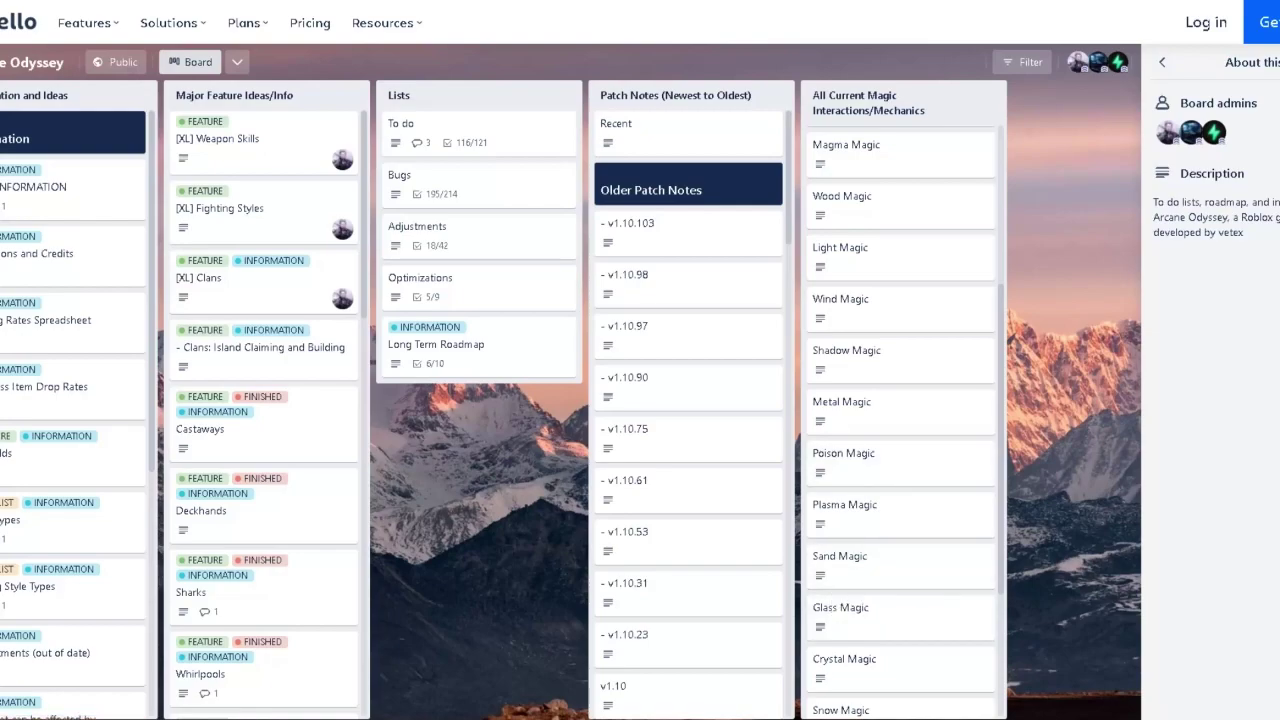
# Return to paint.net, clear the selection on Layer 24, and move the wood log closer to the rock icon within the C row.
pyautogui.moveTo(329, 719)
pyautogui.click(328, 672)
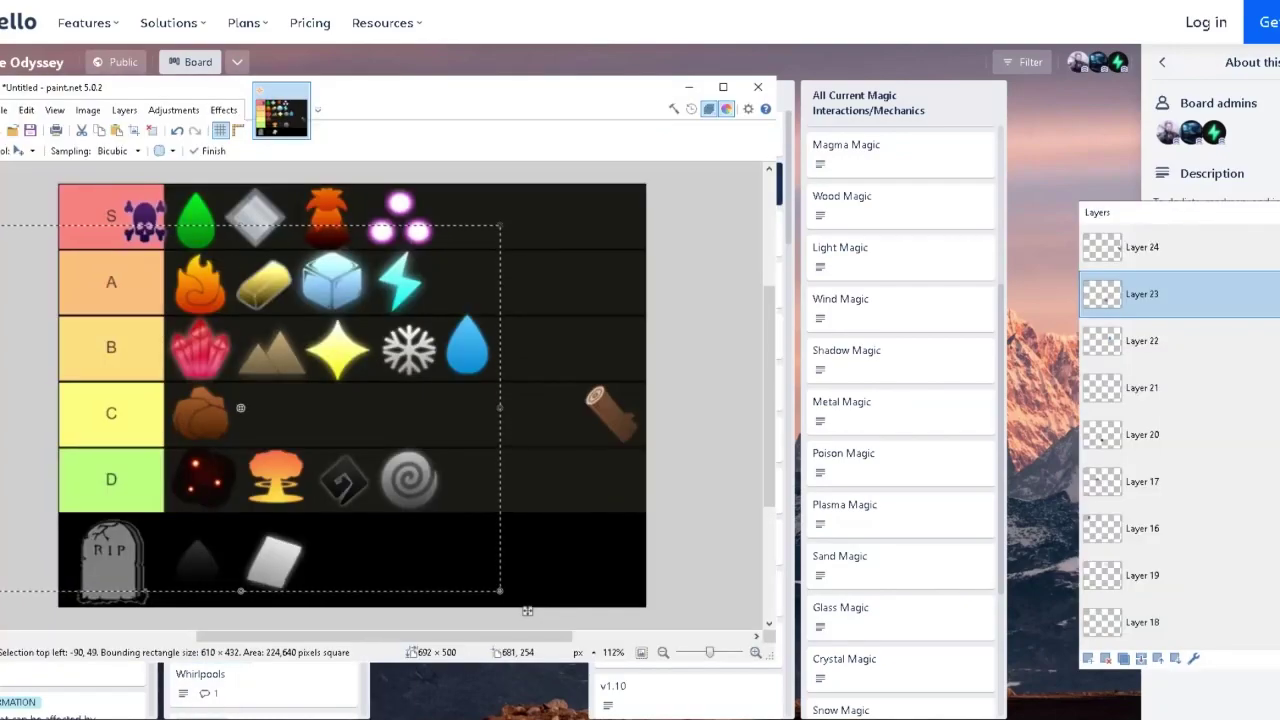
pyautogui.click(1180, 247)
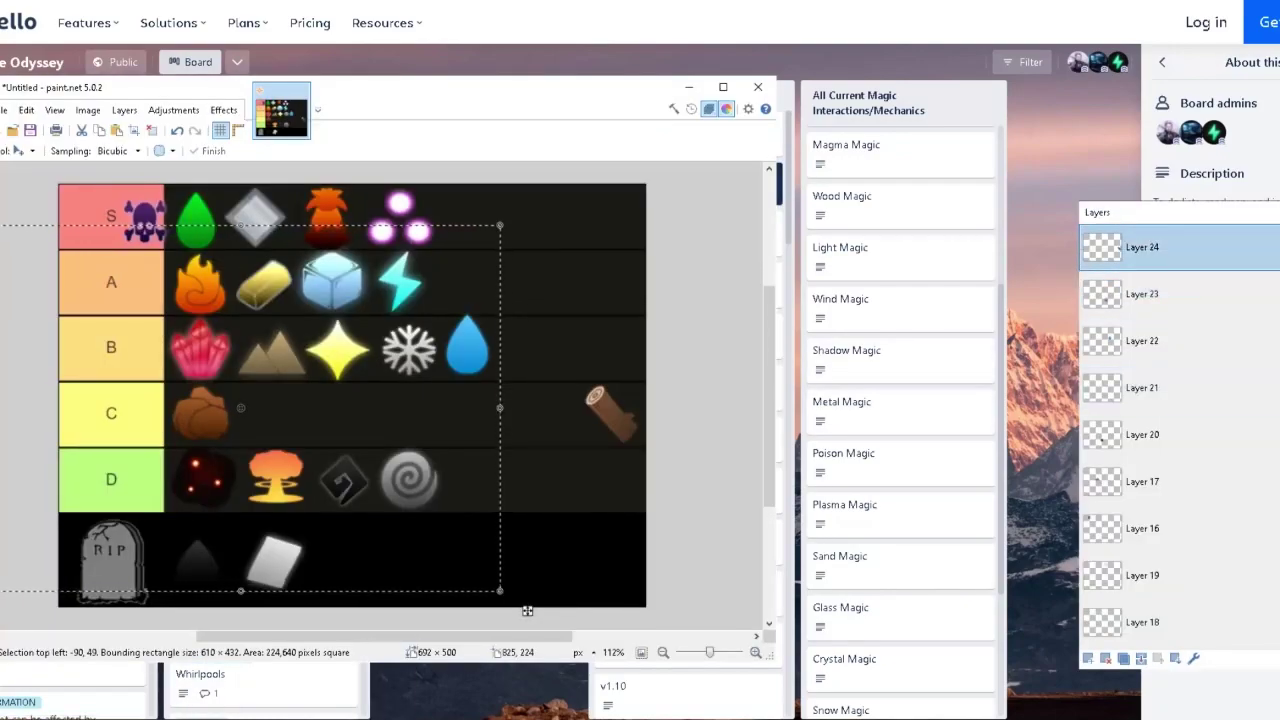
pyautogui.click(22, 150)
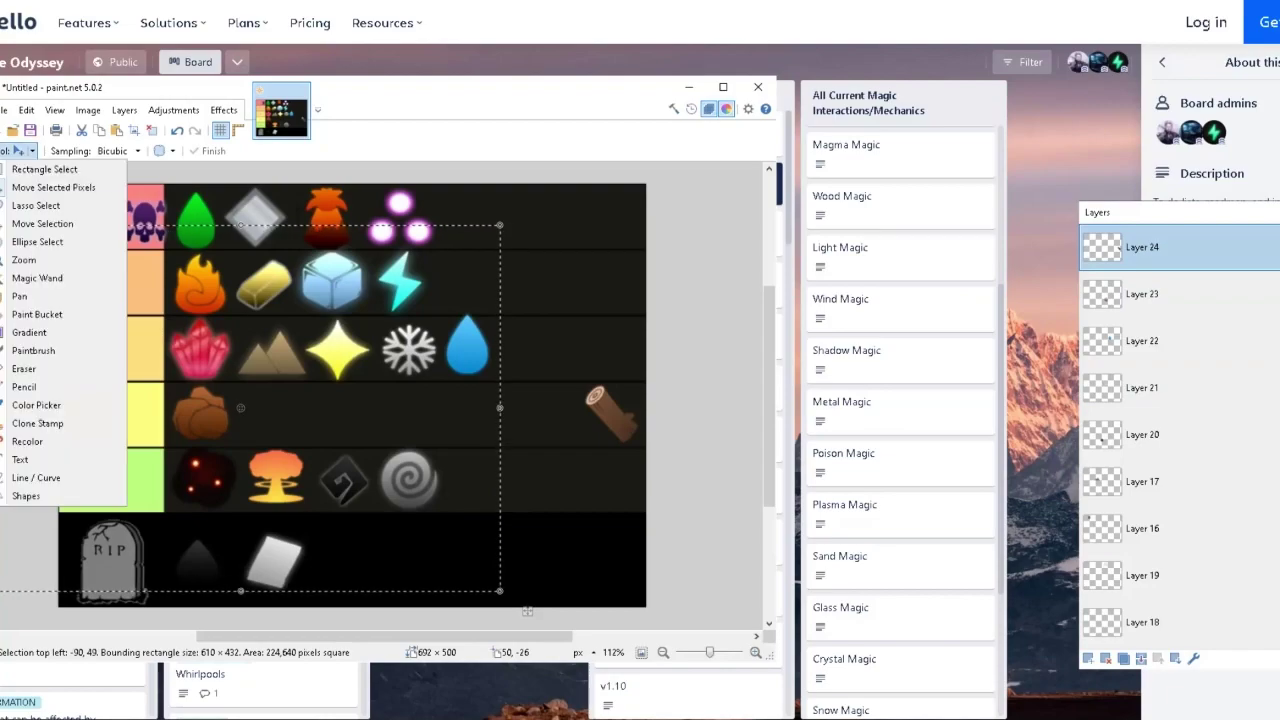
pyautogui.click(50, 275)
pyautogui.click(692, 374)
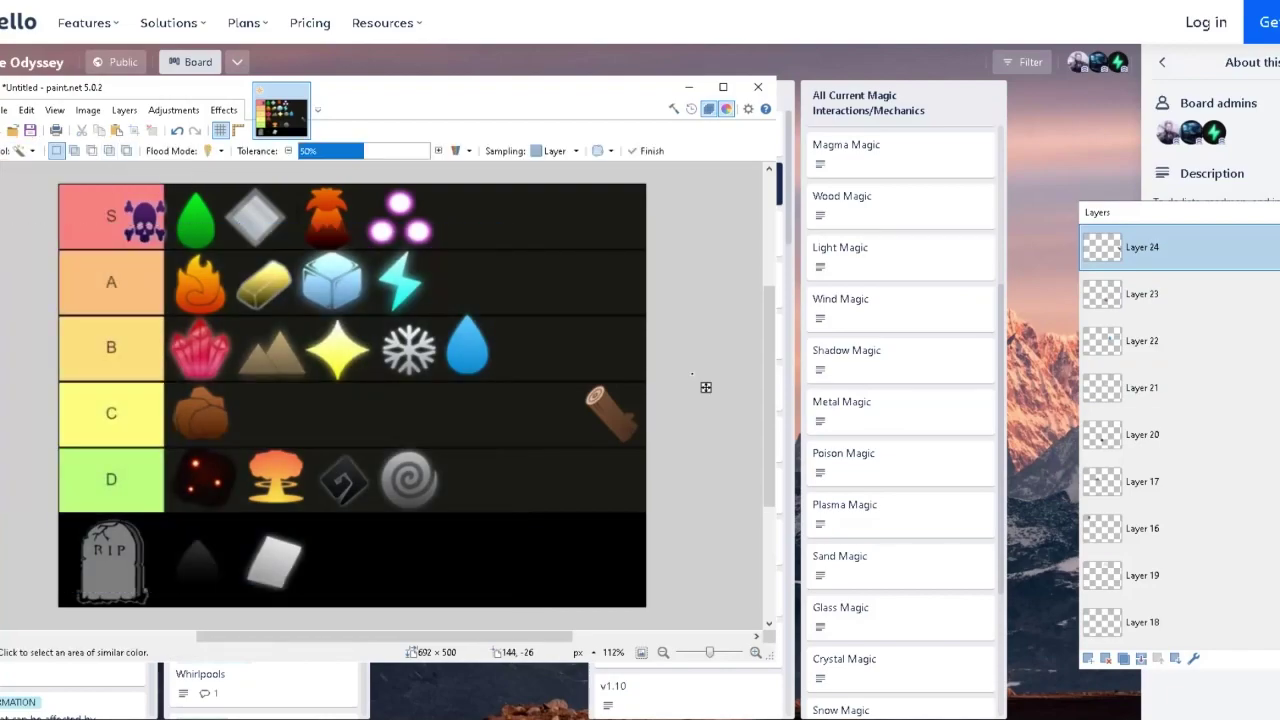
pyautogui.click(24, 151)
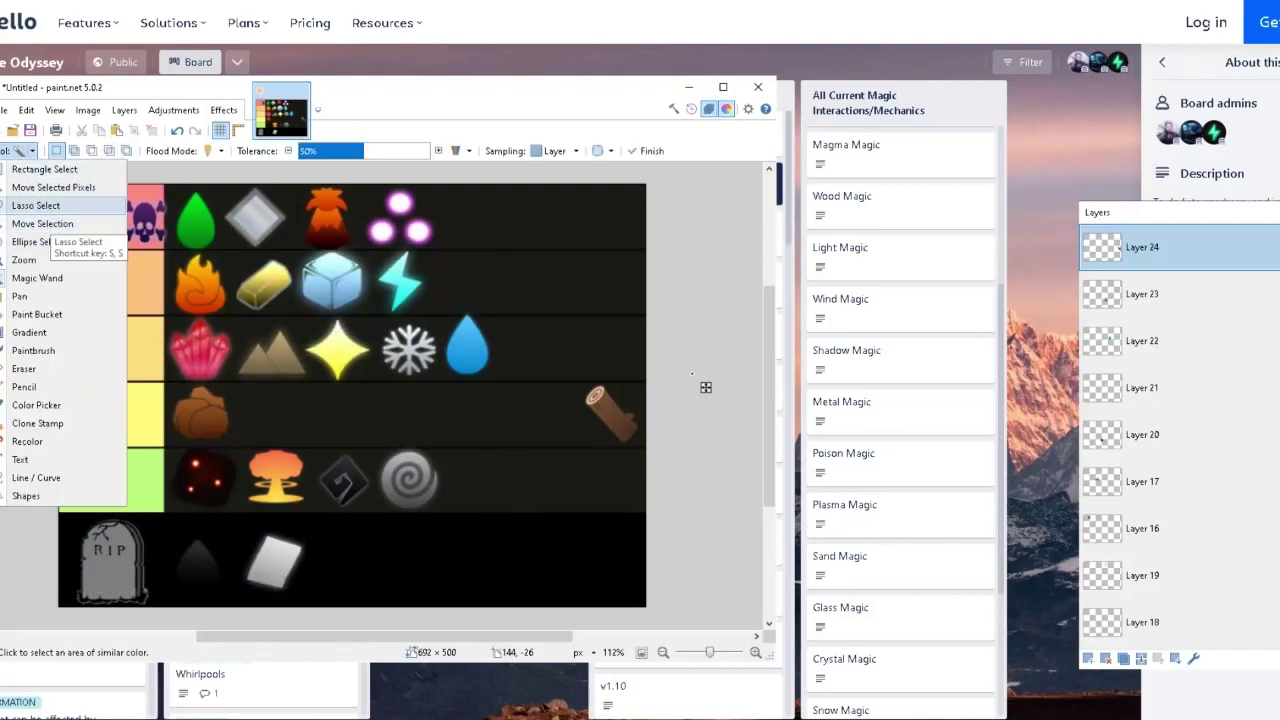
pyautogui.click(42, 223)
pyautogui.moveTo(673, 625); pyautogui.dragTo(598, 622)
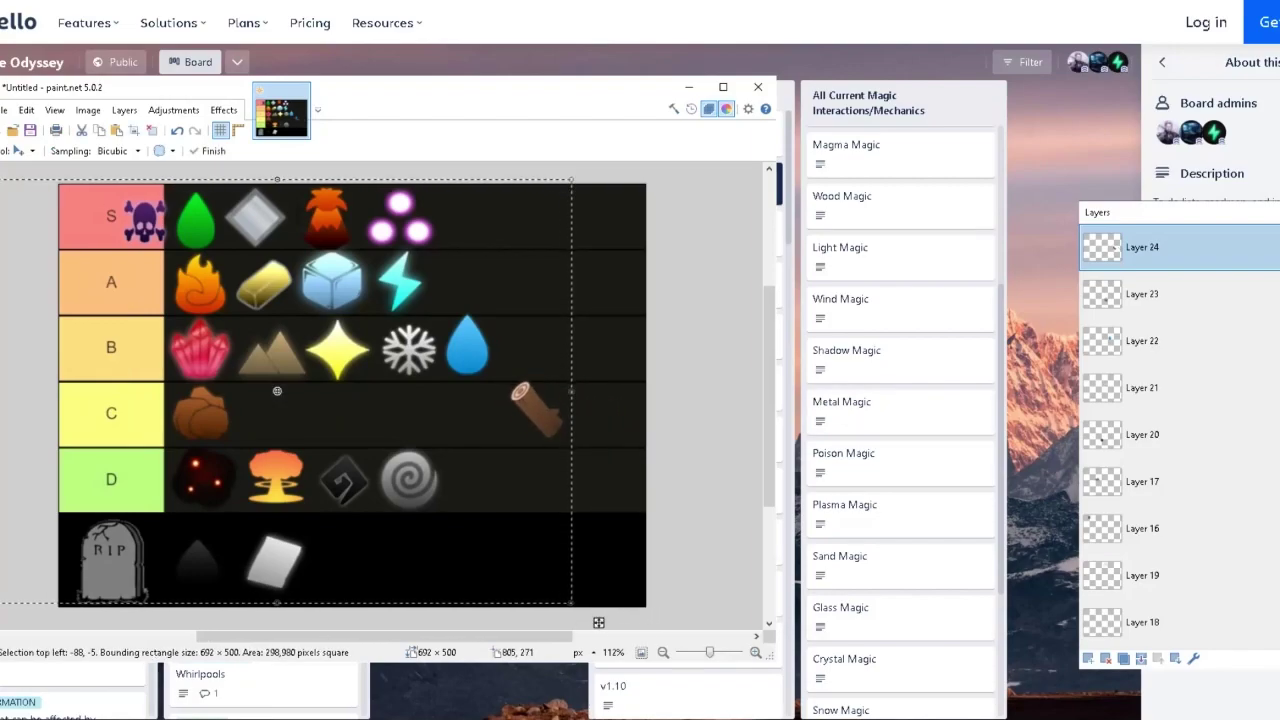
# Switch to the Trello board, open the Wood Magic card, and examine how it gives the Bleeding status effect.
pyautogui.hotkey('alt', 'Tab')
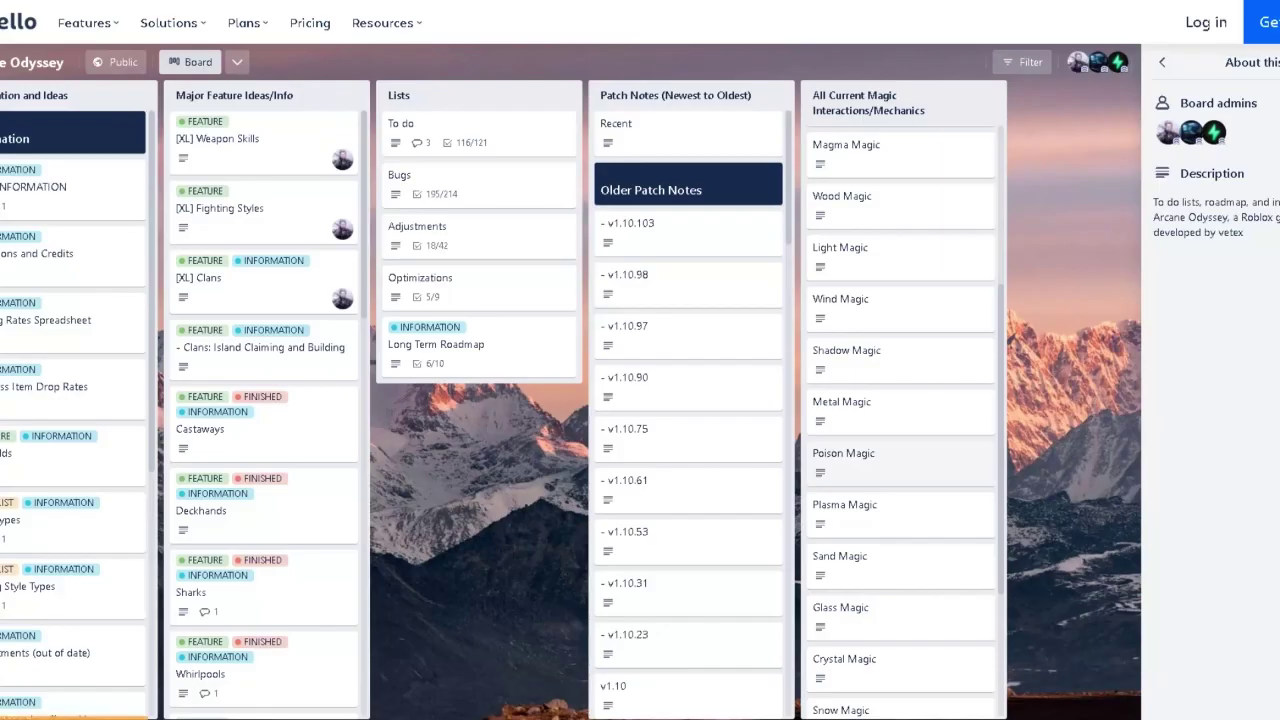
pyautogui.click(900, 207)
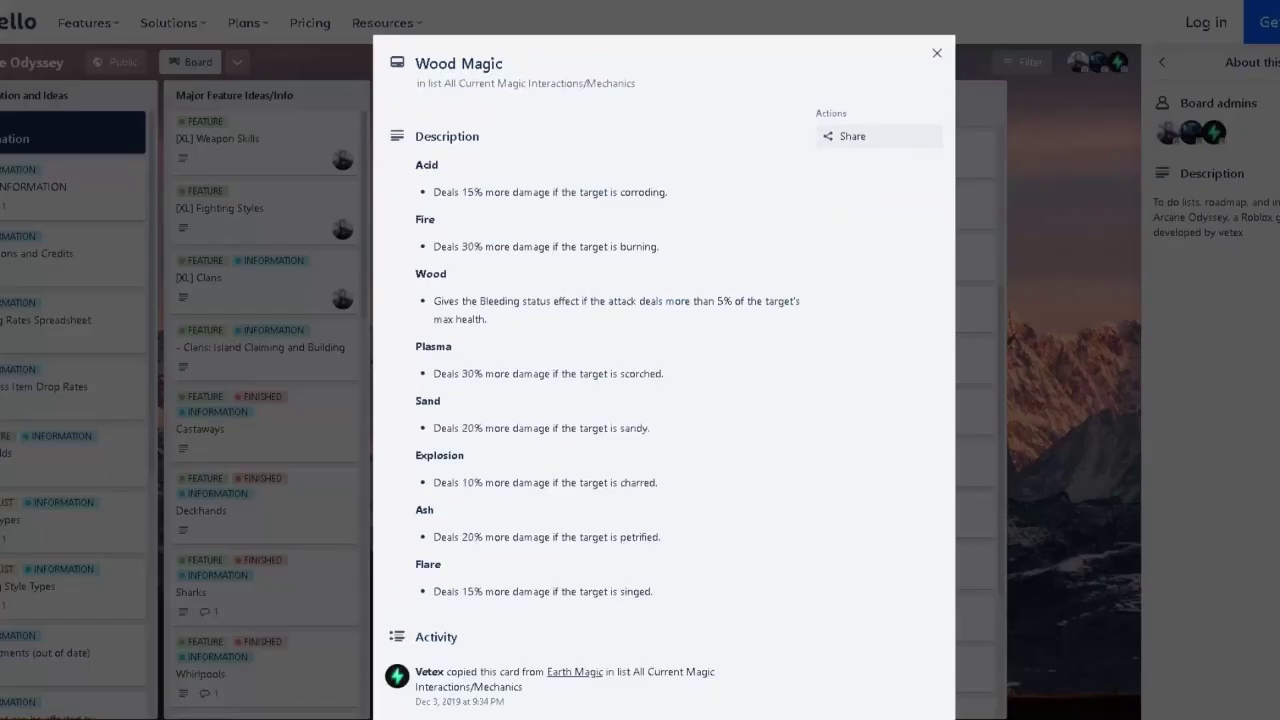
pyautogui.moveTo(434, 301); pyautogui.dragTo(735, 301)
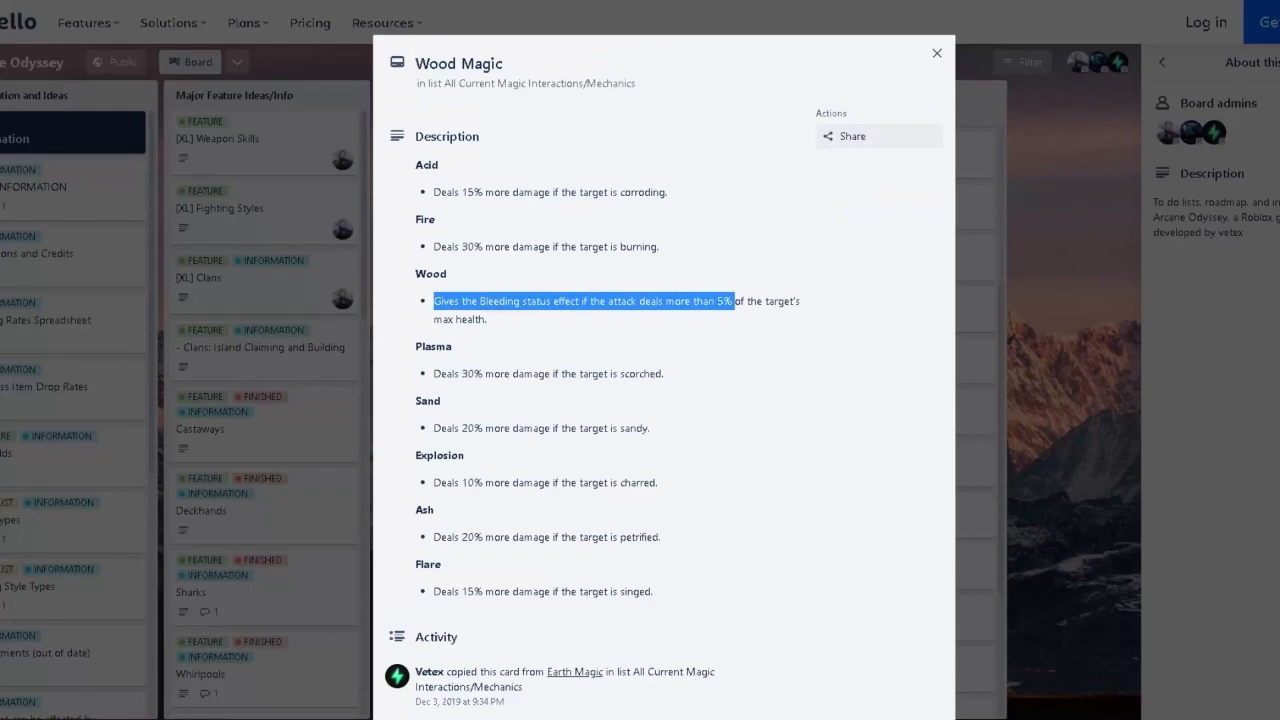
pyautogui.doubleClick(434, 347)
pyautogui.click(440, 348)
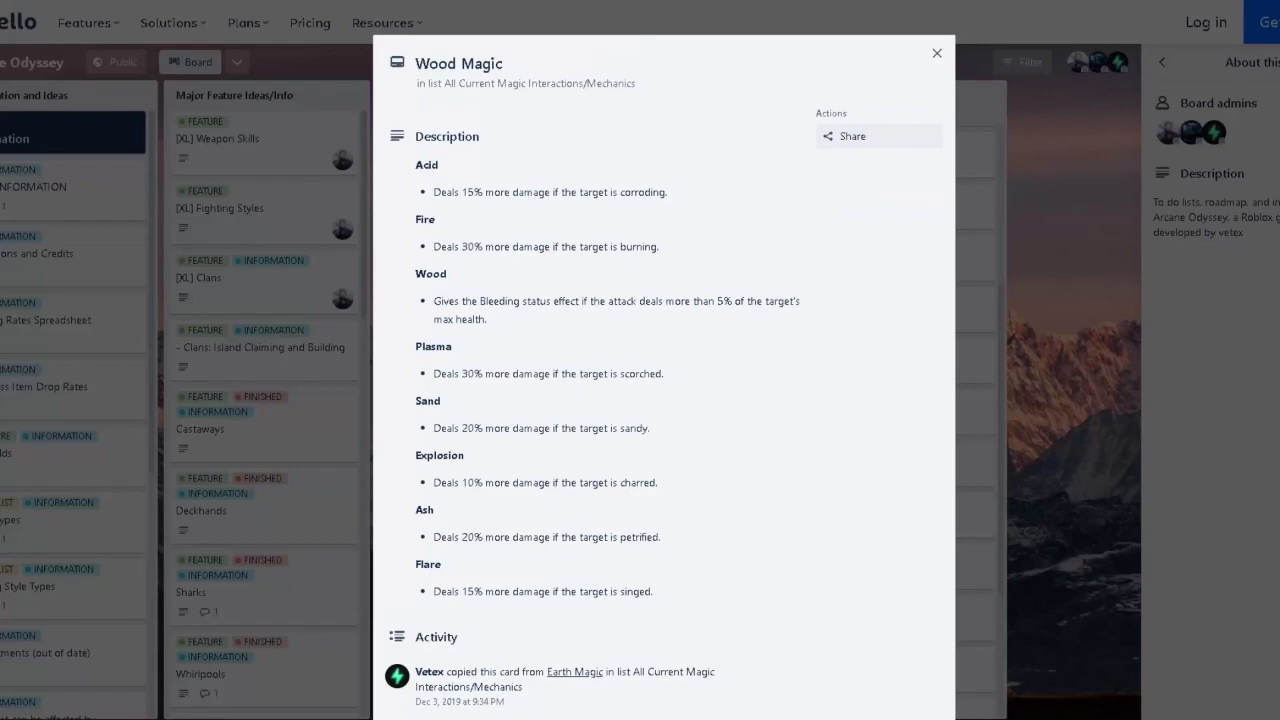
# Close the Wood Magic card, open the Metal Magic card, and examine its Metal entry on the Bleeding status effect.
pyautogui.moveTo(332, 717)
pyautogui.click(332, 672)
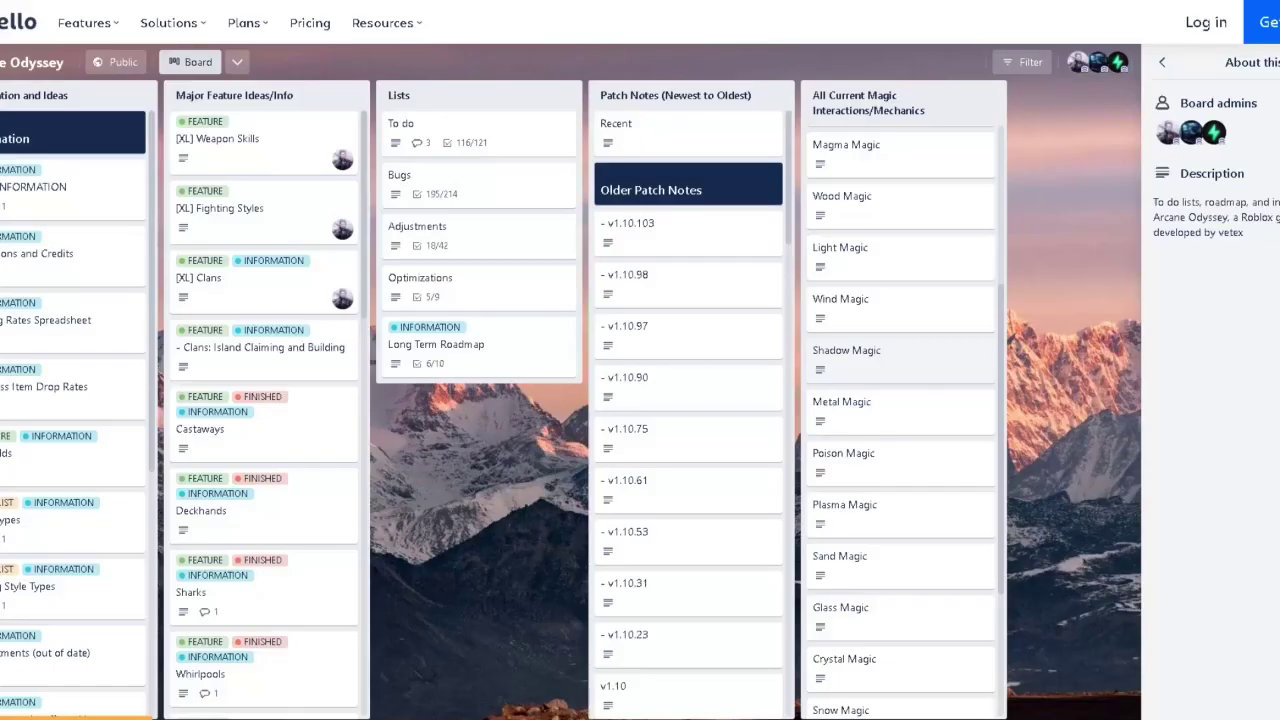
pyautogui.click(880, 410)
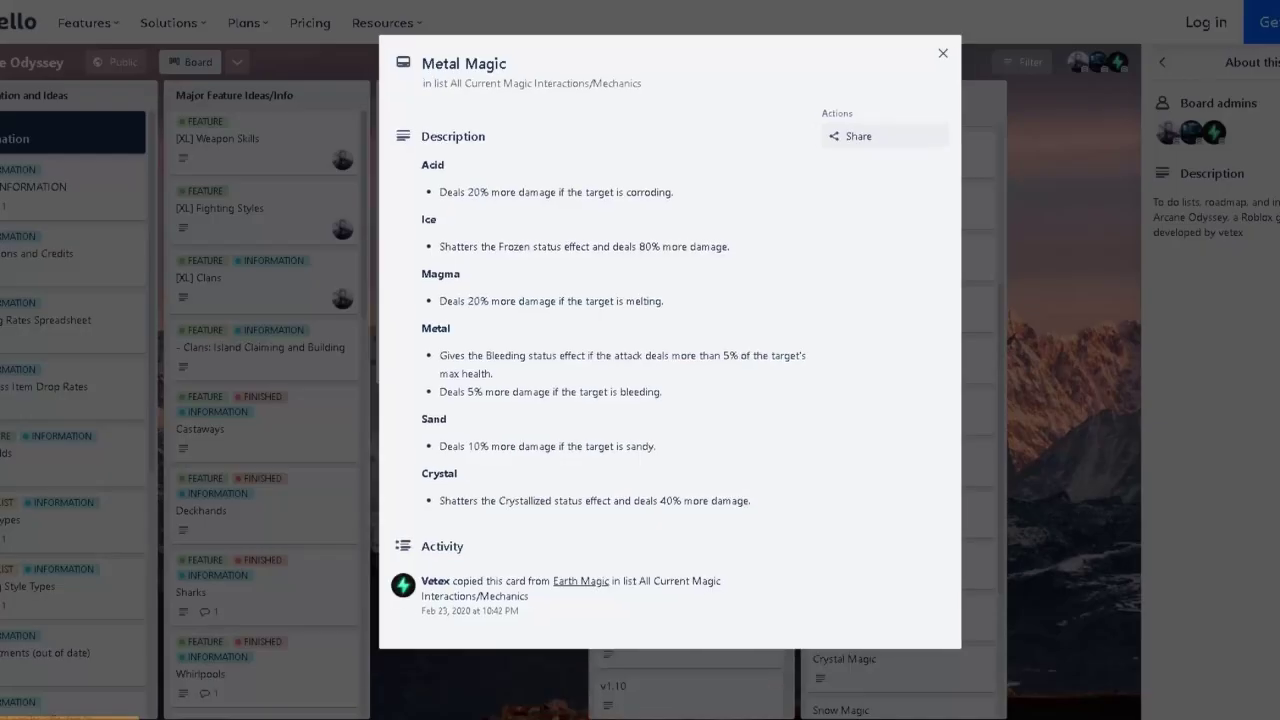
pyautogui.moveTo(440, 355); pyautogui.dragTo(662, 392)
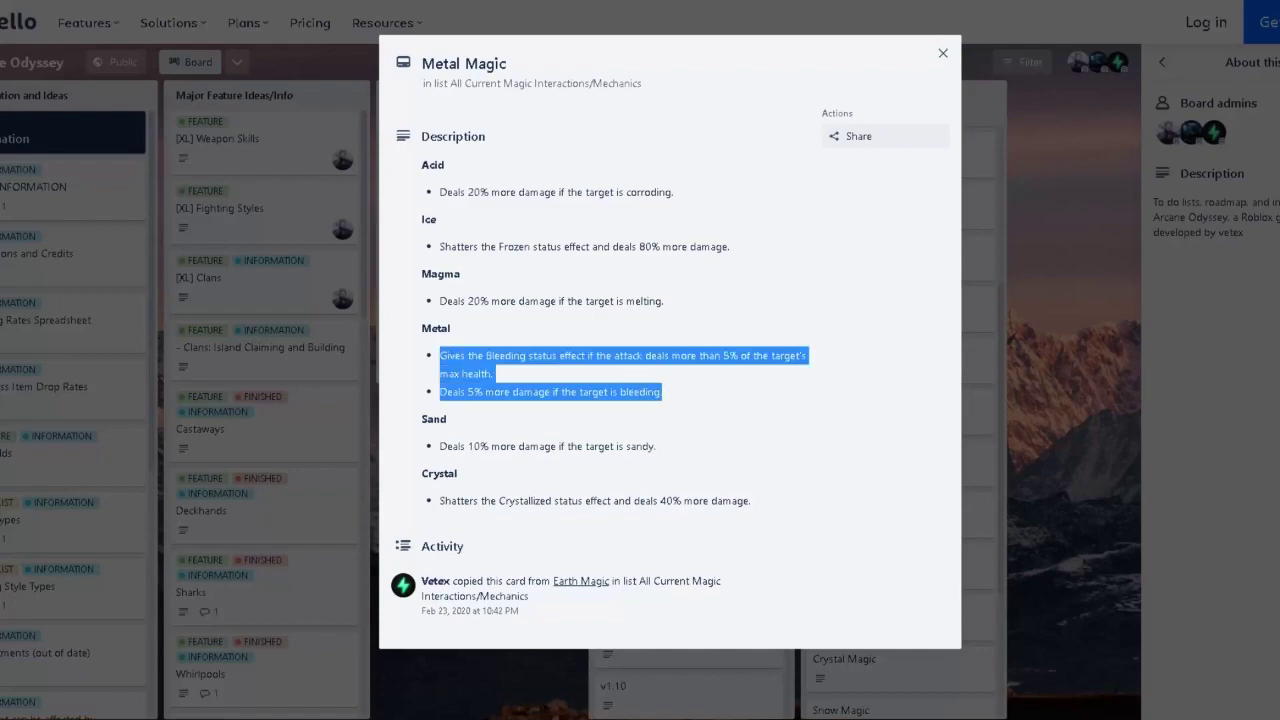
pyautogui.click(664, 392)
# Return to paint.net, move the wood log from the C row to the A row beside the lightning icon, and clear the selection.
pyautogui.hotkey('alt', 'Tab')
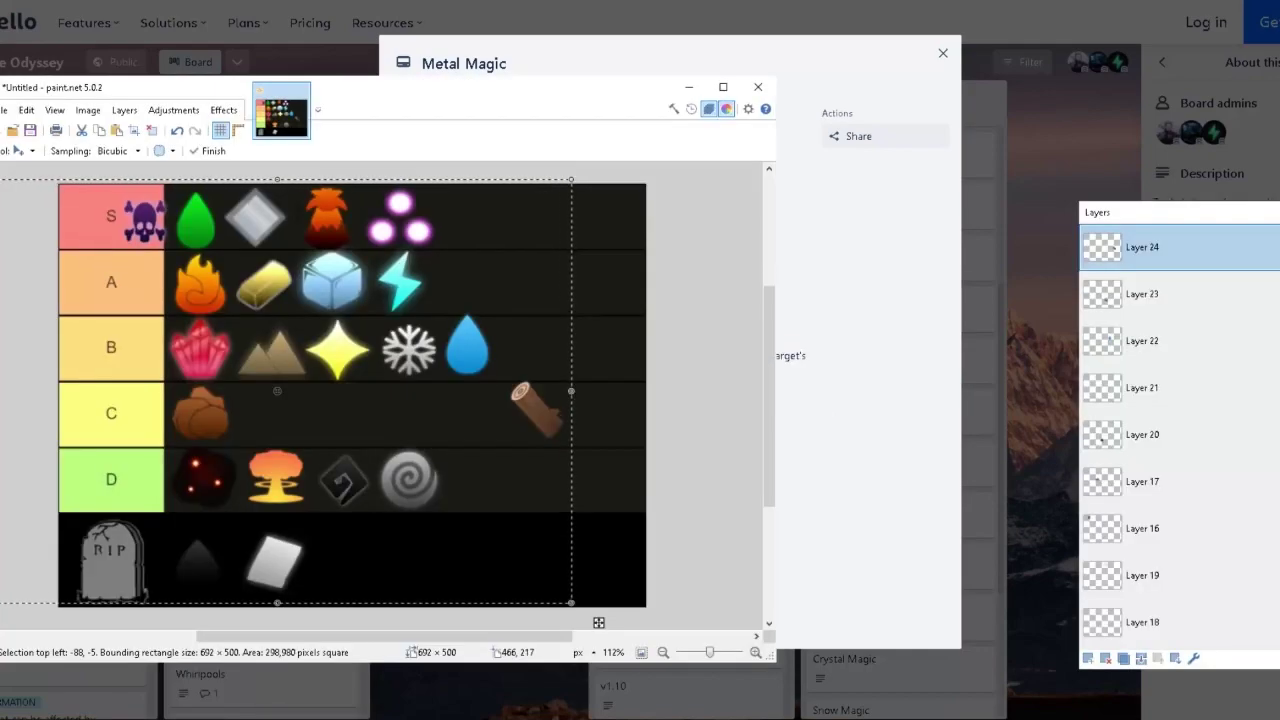
pyautogui.moveTo(597, 623)
pyautogui.mouseDown()
pyautogui.moveTo(515, 503)
pyautogui.moveTo(278, 495)
pyautogui.moveTo(529, 495)
pyautogui.mouseUp()
pyautogui.hotkey('ctrl', 'd')
pyautogui.click(18, 150)
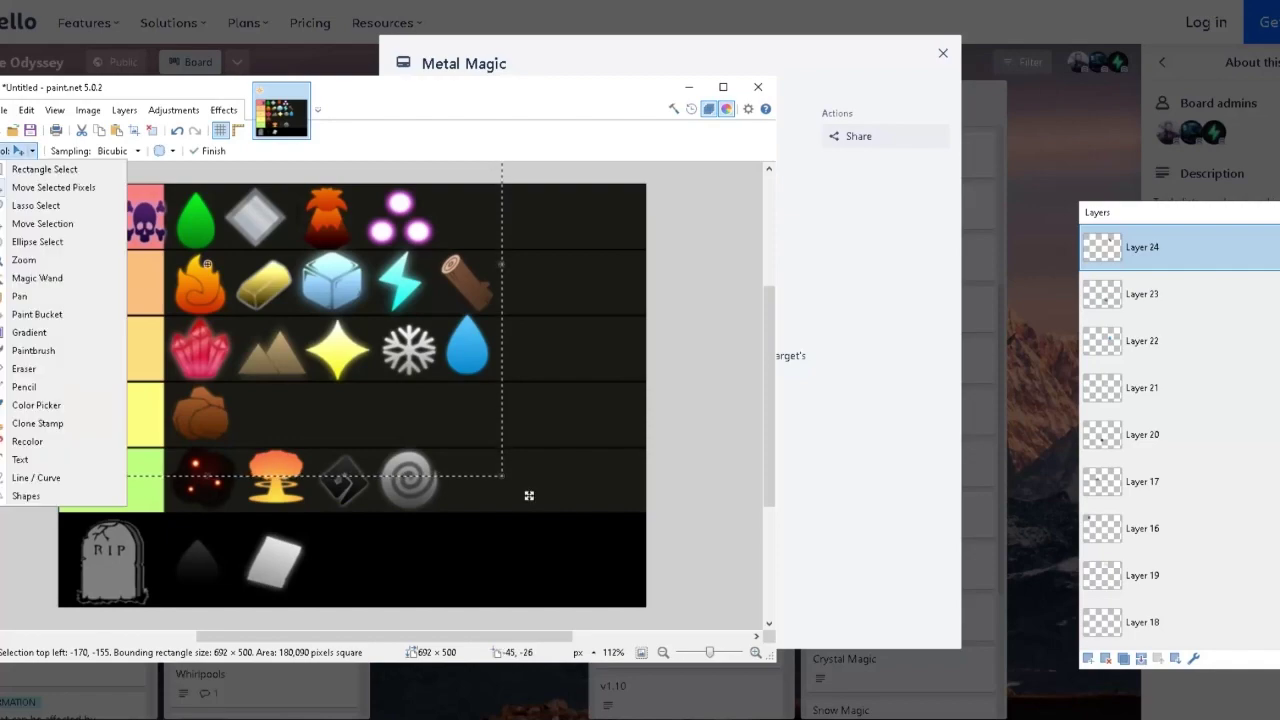
pyautogui.click(60, 278)
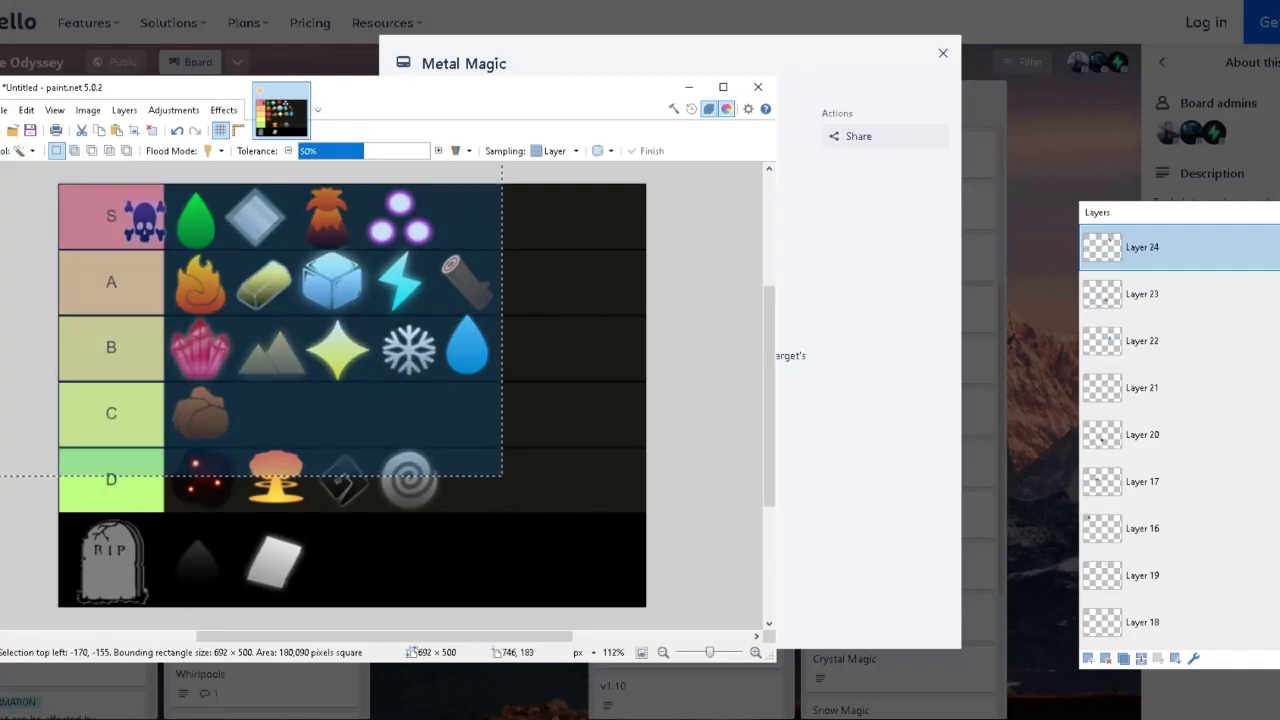
pyautogui.click(704, 354)
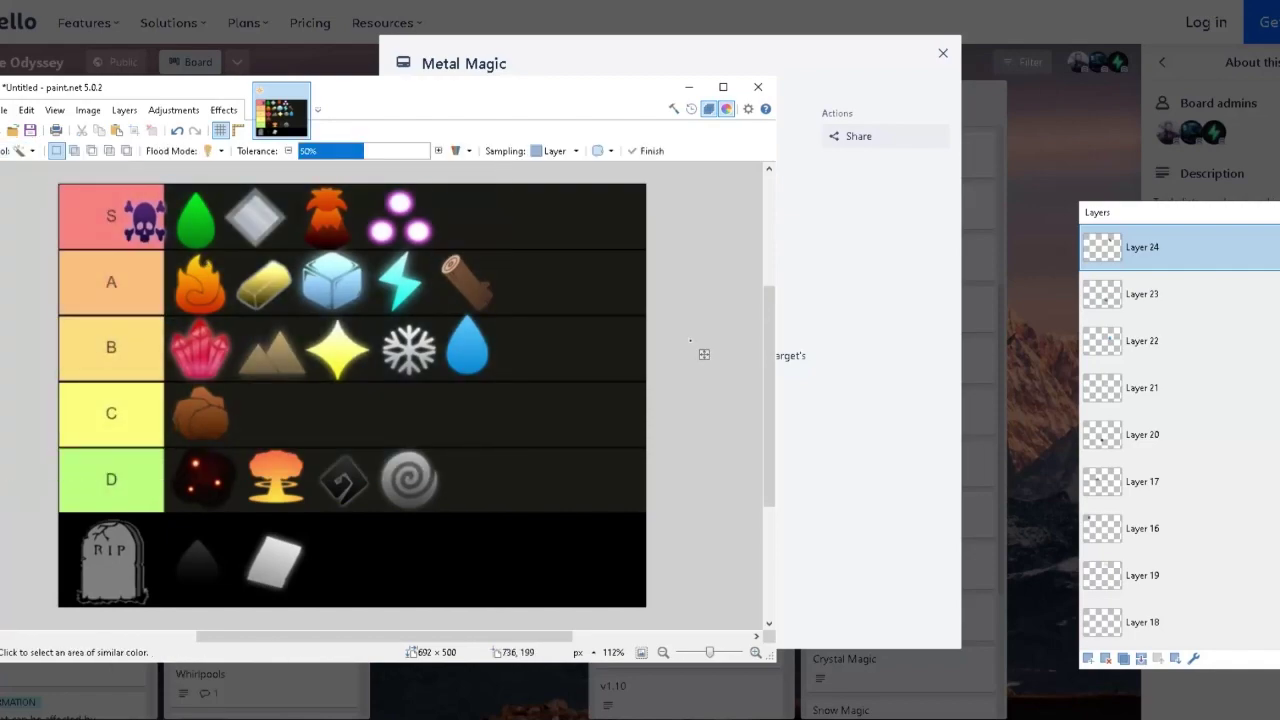